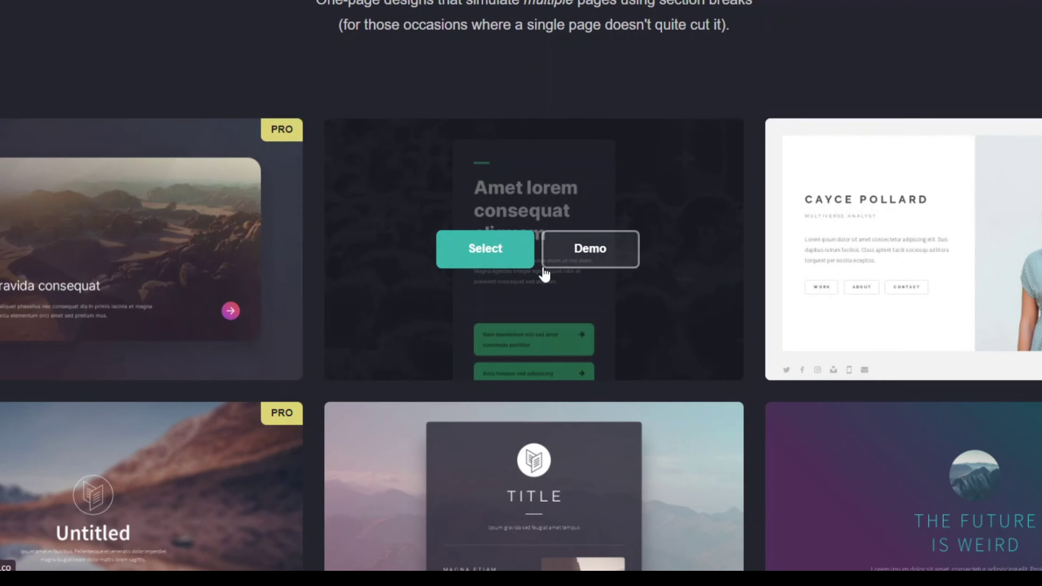
Step: Browse the one-page website templates and page through a template's demo
click(546, 257)
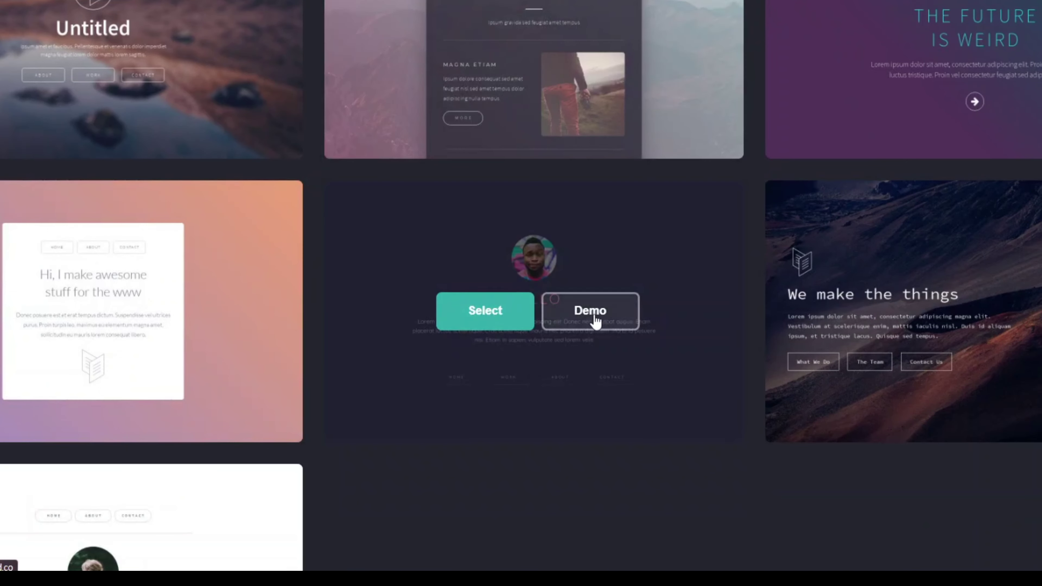
click(593, 312)
click(528, 469)
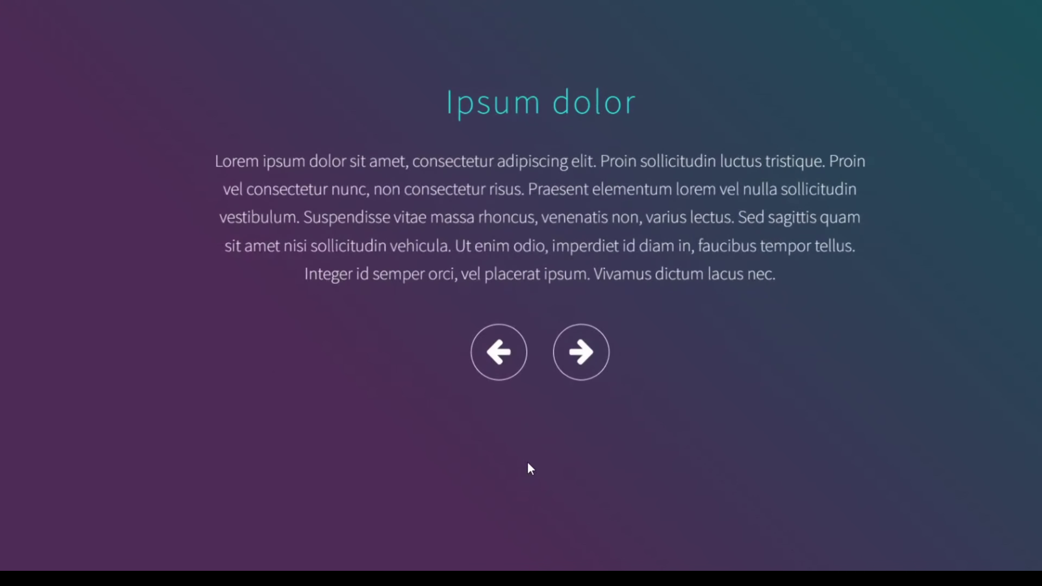
click(583, 338)
click(579, 324)
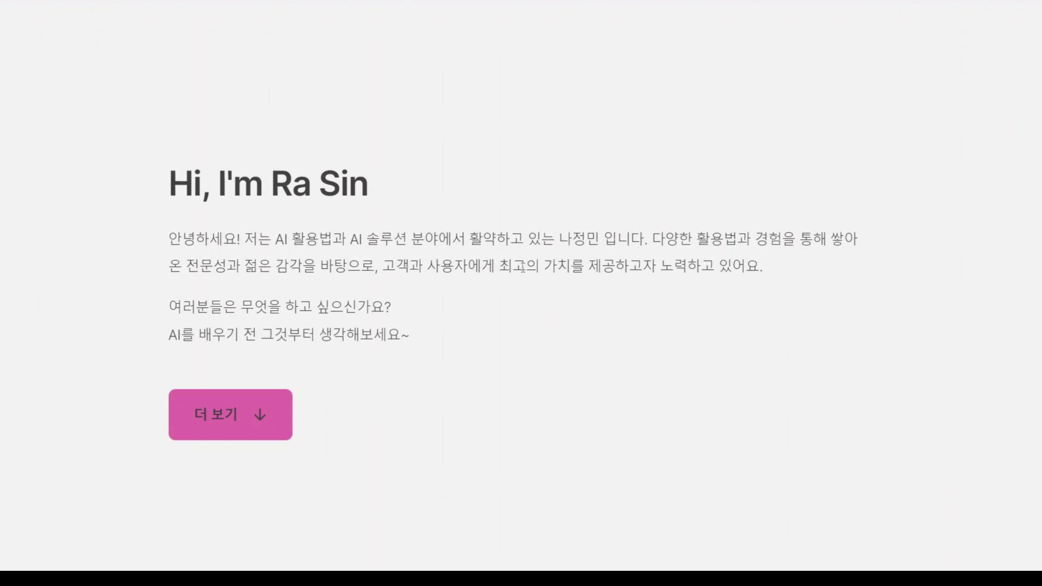
Step: Look through the personal introduction landing page, including its YouTube channel and corporate AI solution sections
scroll(521, 269, down, 10)
scroll(521, 269, down, 15)
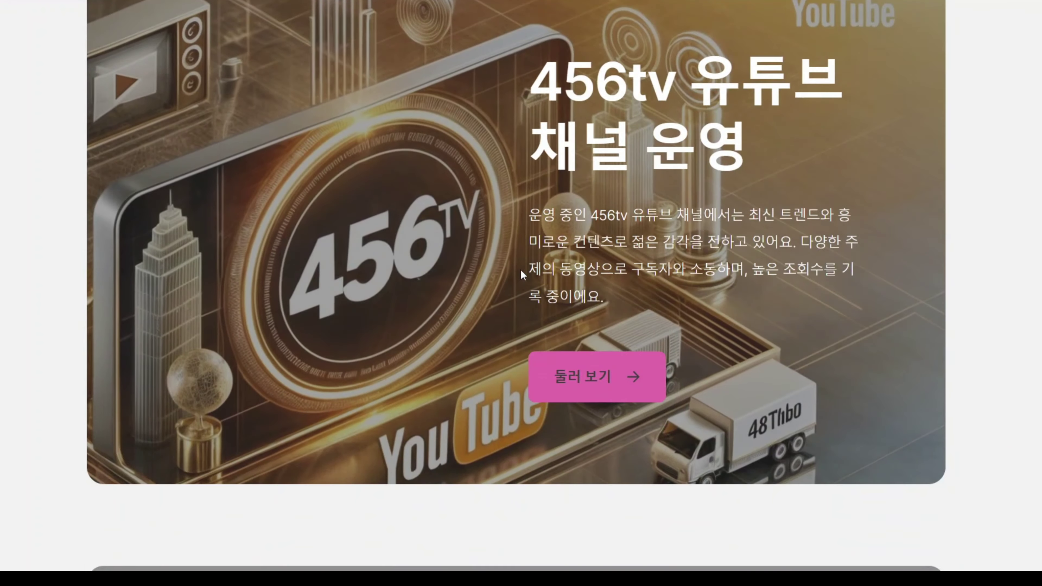
scroll(520, 269, down, 5)
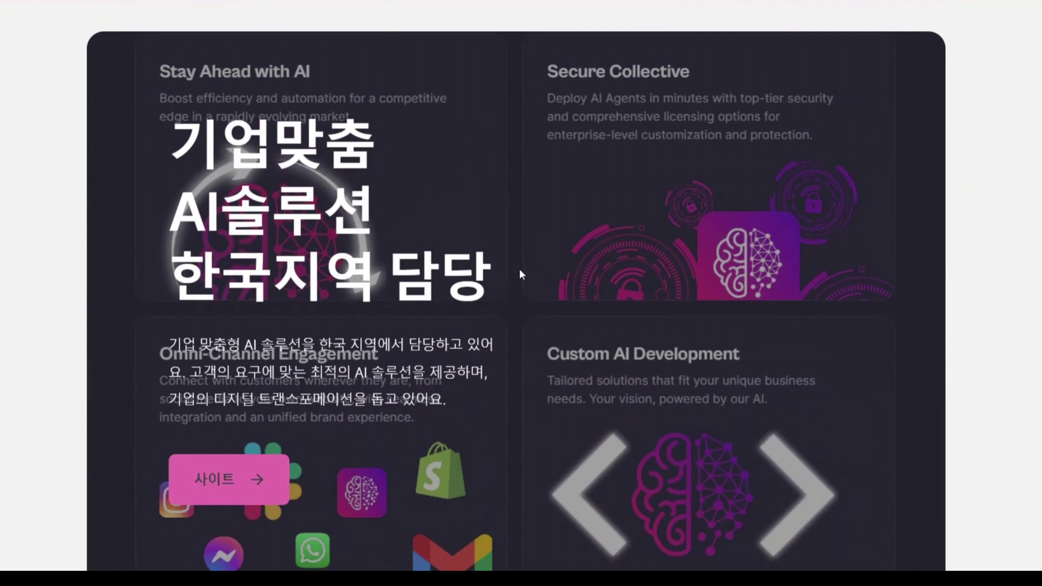
scroll(519, 268, up, 18)
scroll(504, 274, down, 2)
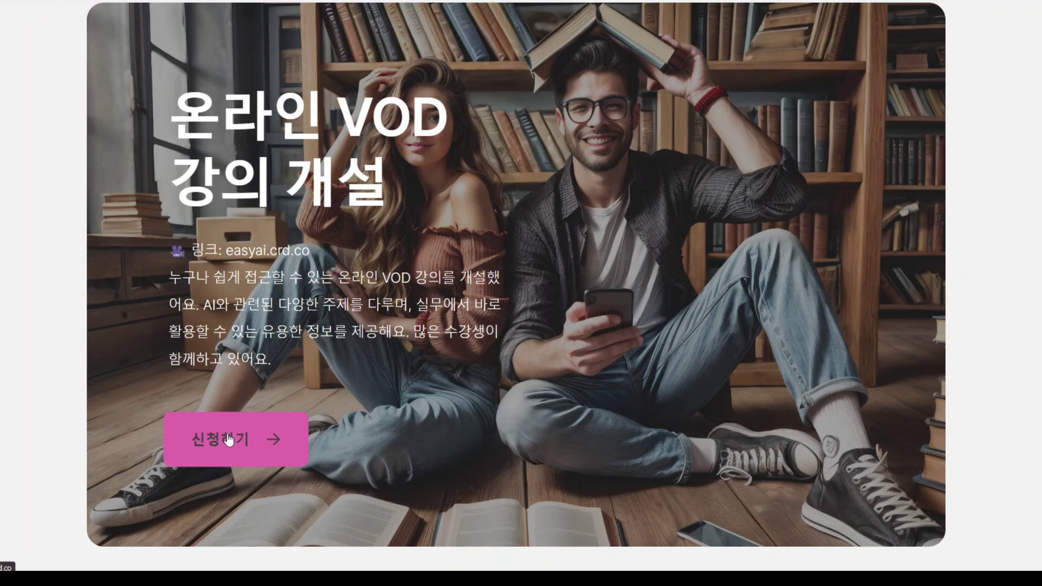
Step: Open the online VOD course page from the course section and review its AI image and YouTube production sections
click(242, 430)
scroll(354, 291, down, 10)
scroll(356, 293, down, 20)
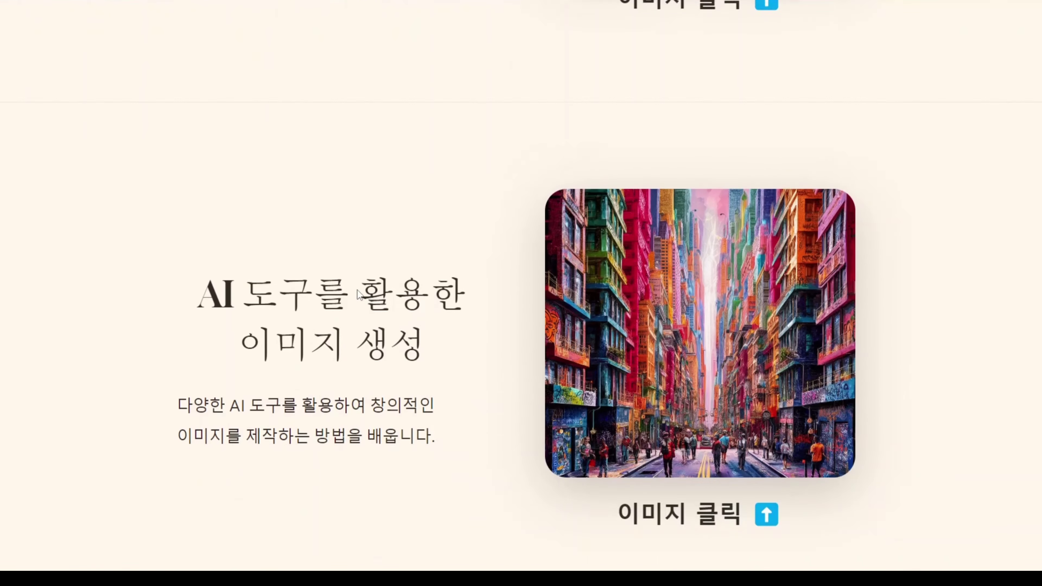
scroll(441, 300, down, 20)
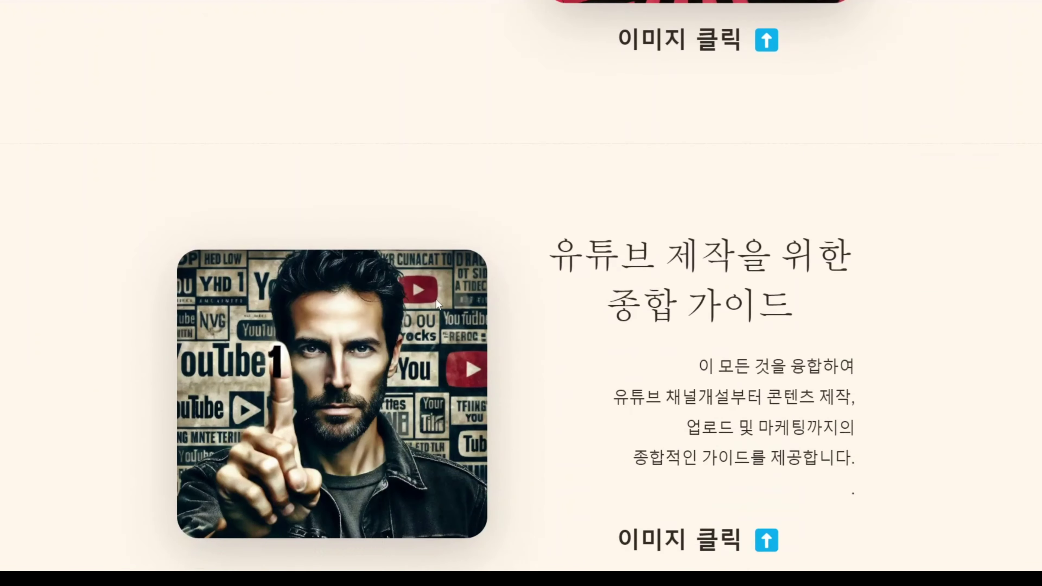
scroll(437, 302, down, 5)
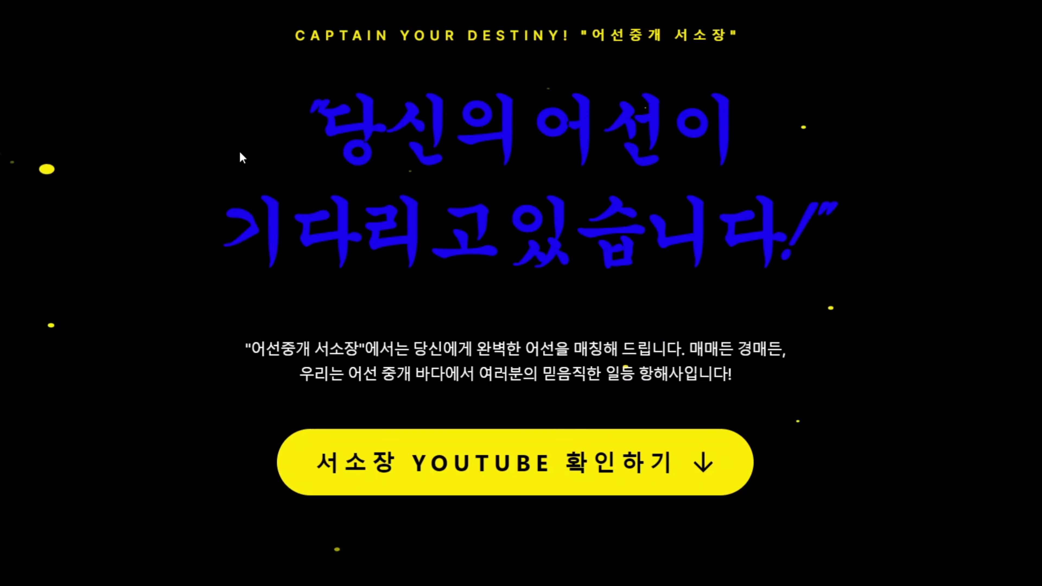
Step: Look through the fishing boat brokerage landing page, from its headline to the closing sections
scroll(246, 157, down, 8)
scroll(253, 159, down, 20)
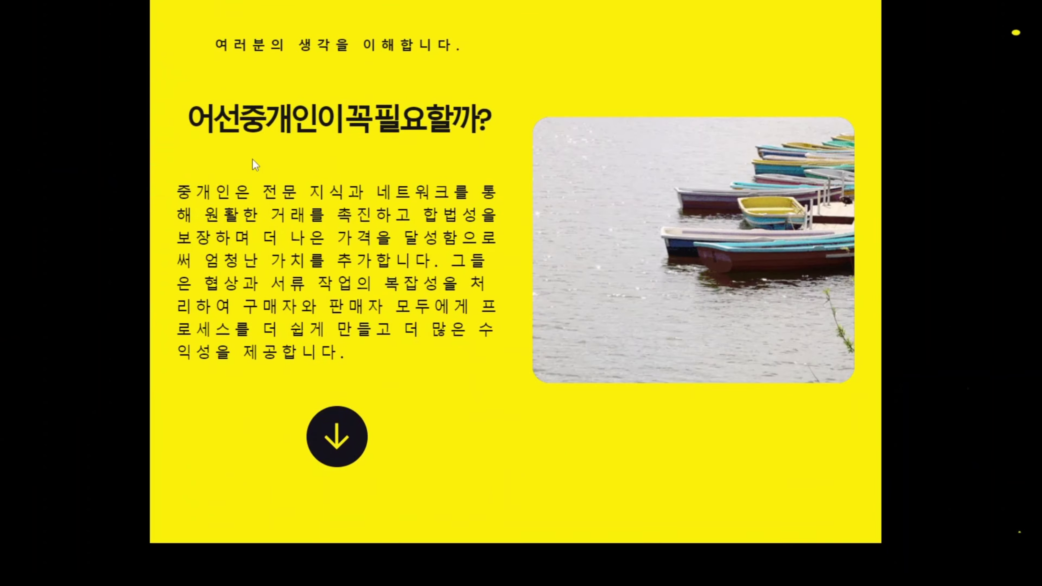
scroll(251, 160, down, 20)
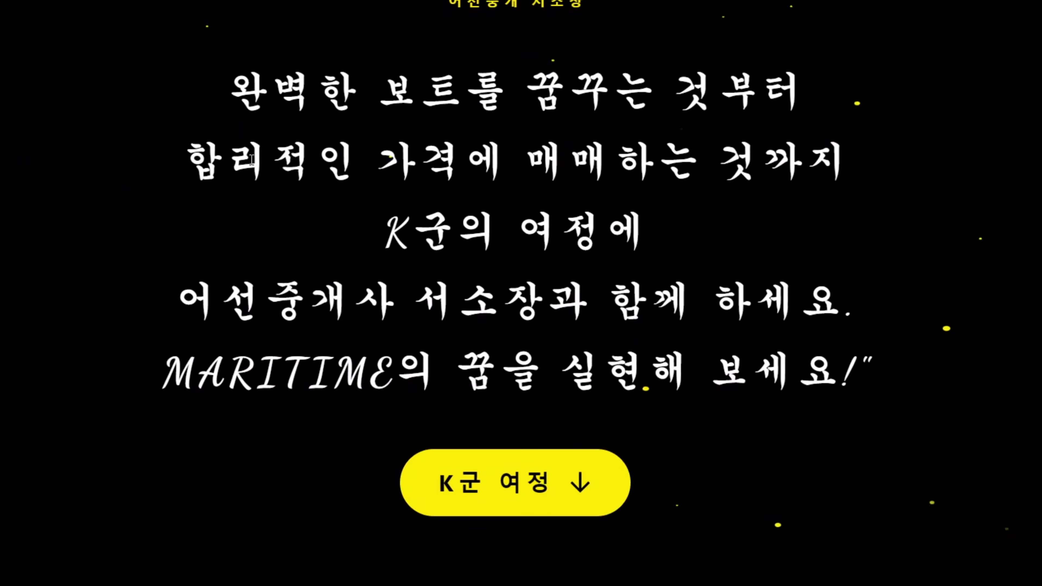
scroll(248, 158, down, 10)
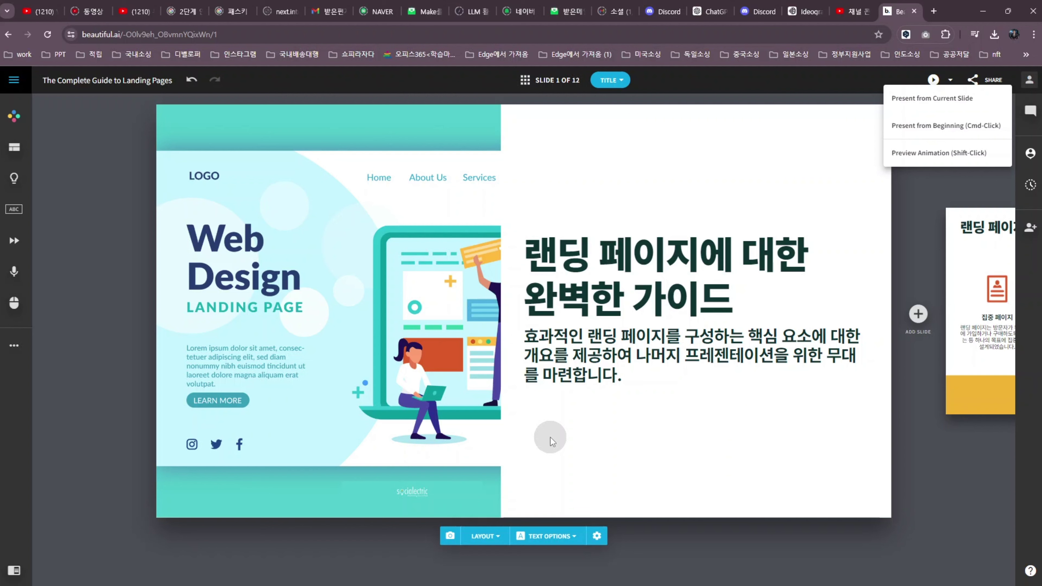
Step: Page through slides 1 to 7 of the Beautiful.ai presentation "The Complete Guide to Landing Pages"
click(979, 345)
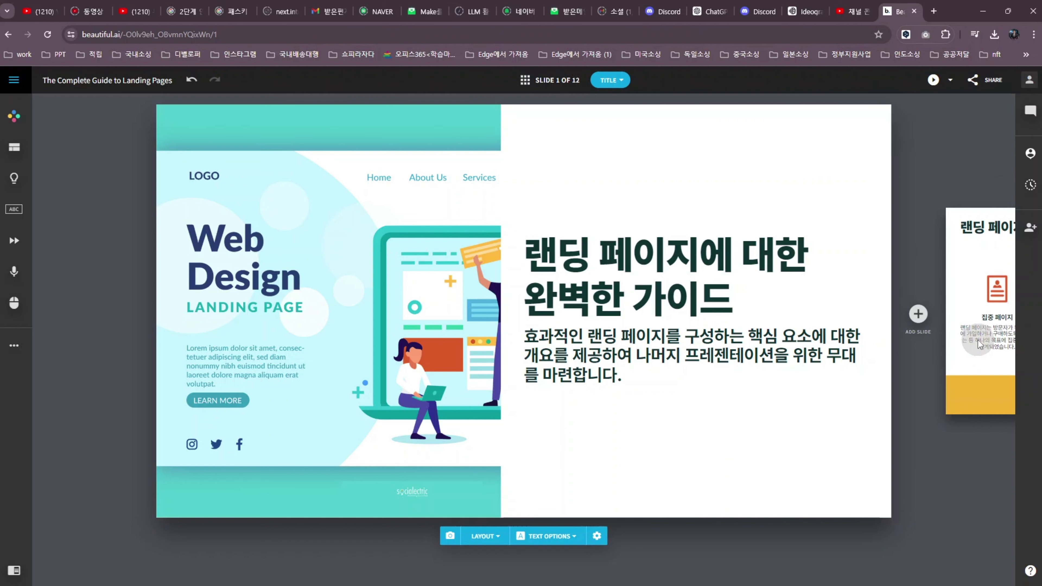
click(979, 345)
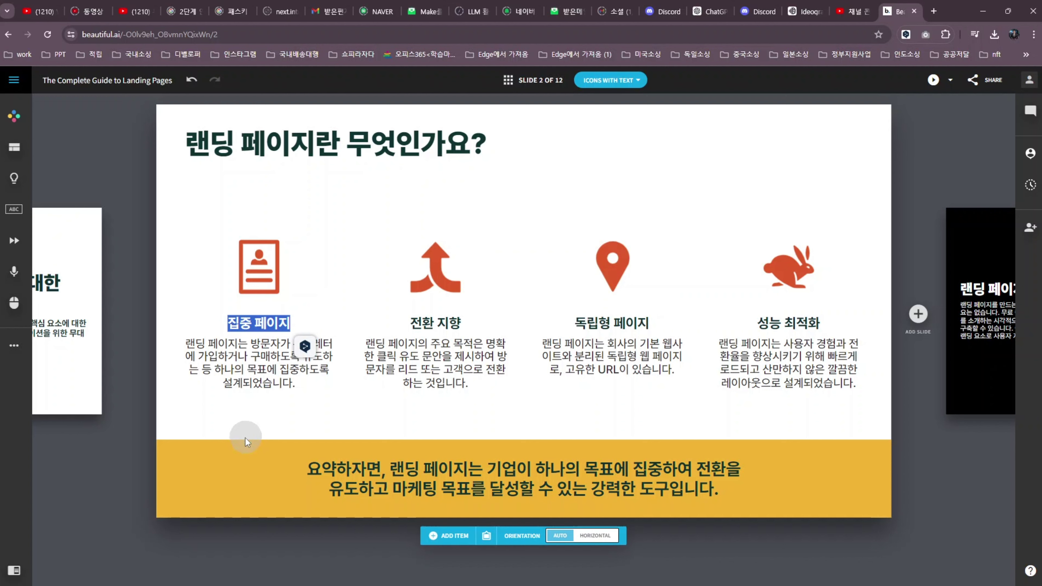
click(334, 459)
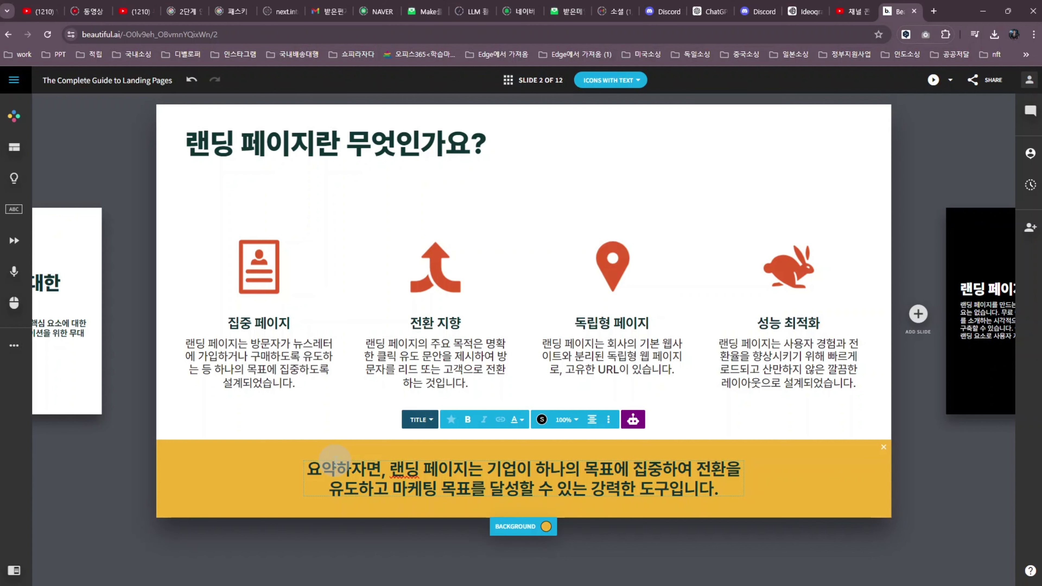
key(Right)
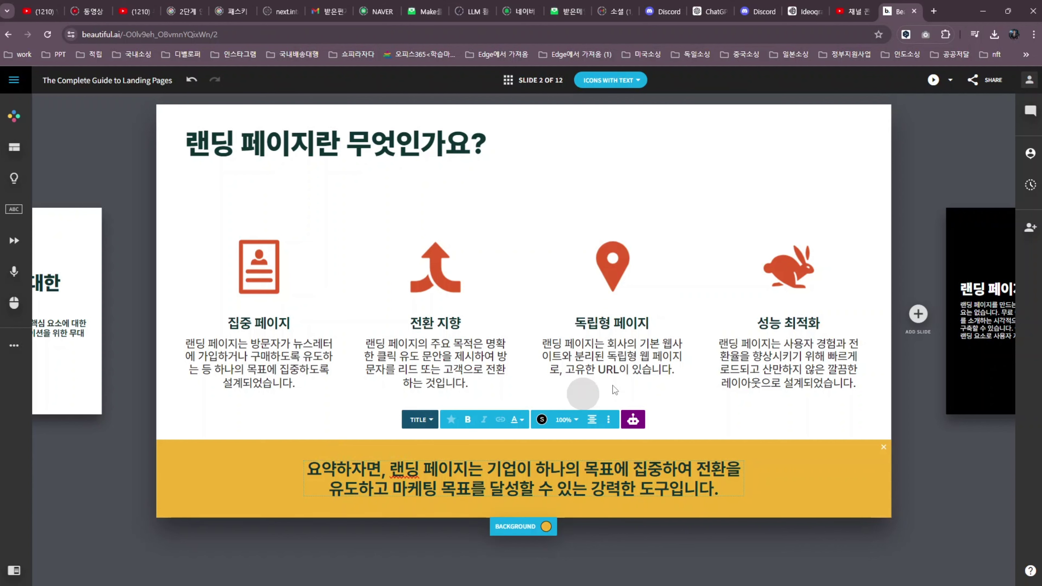
click(968, 329)
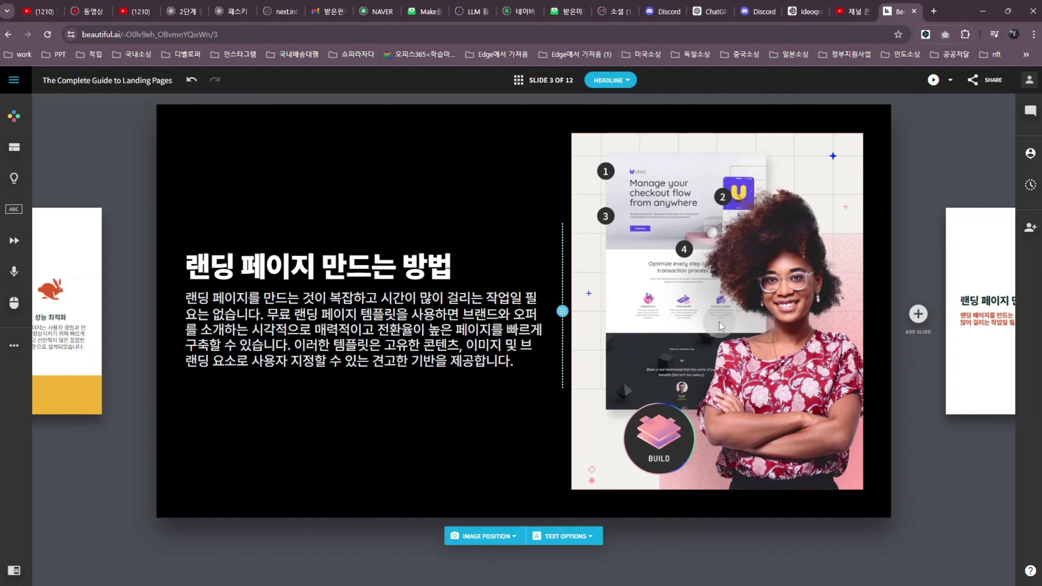
key(Down)
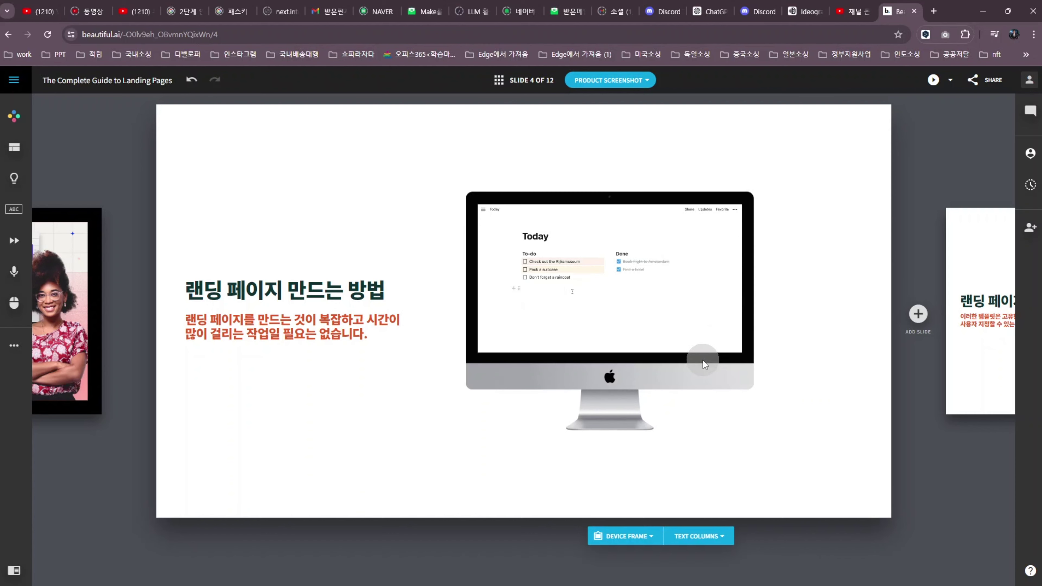
key(Right)
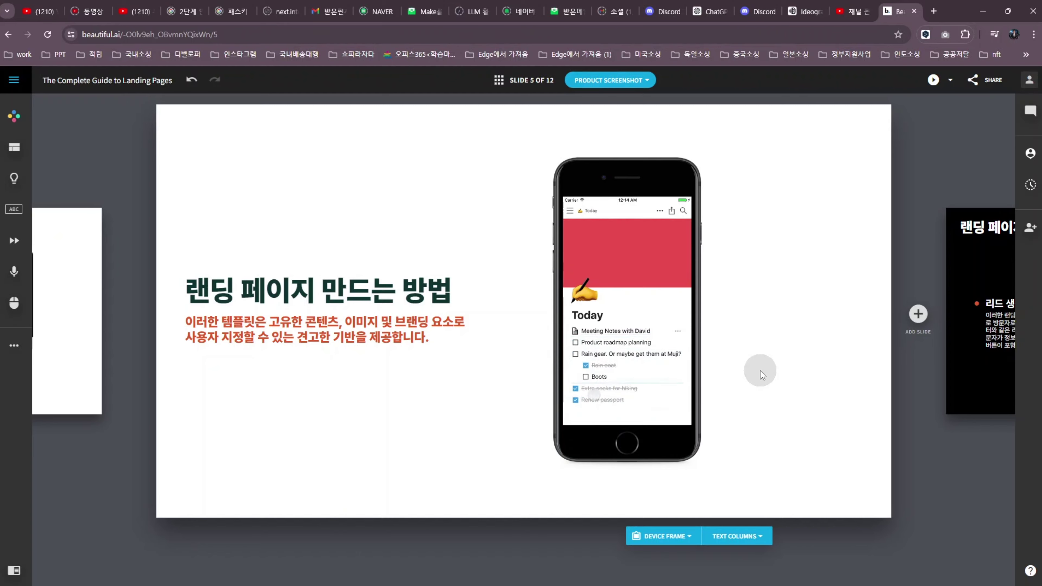
key(Right)
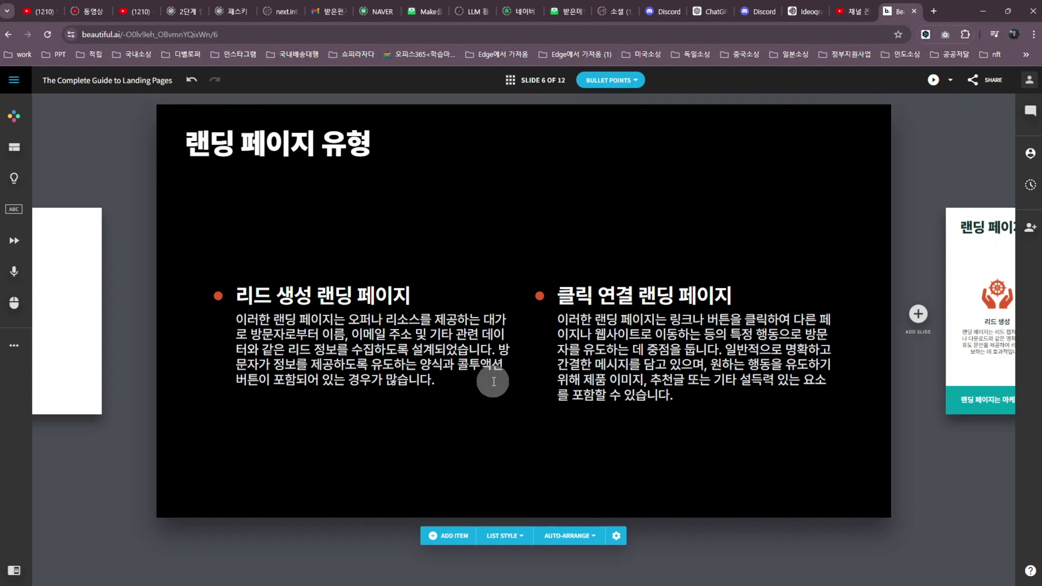
scroll(494, 381, down, 1)
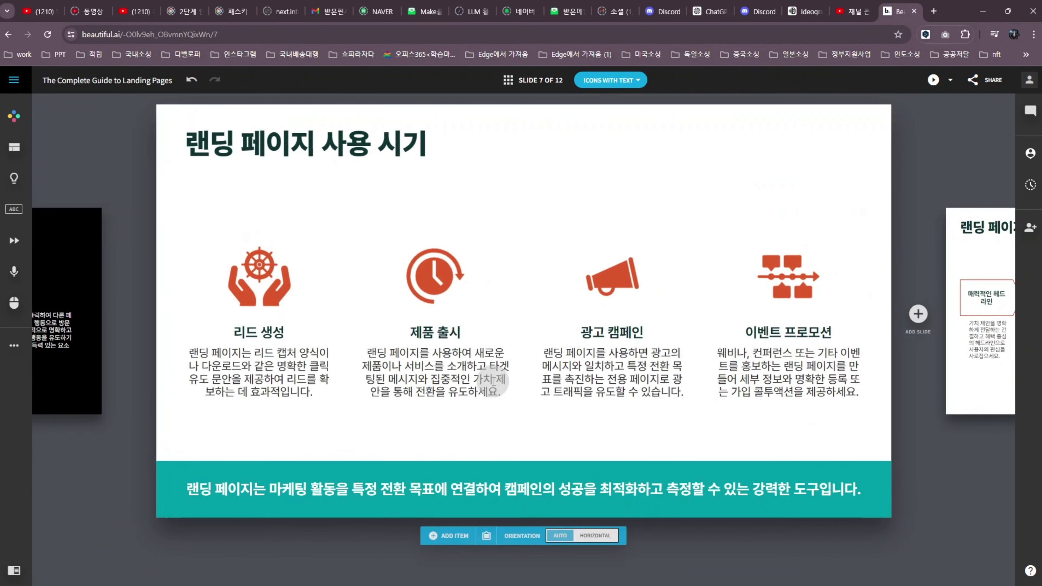
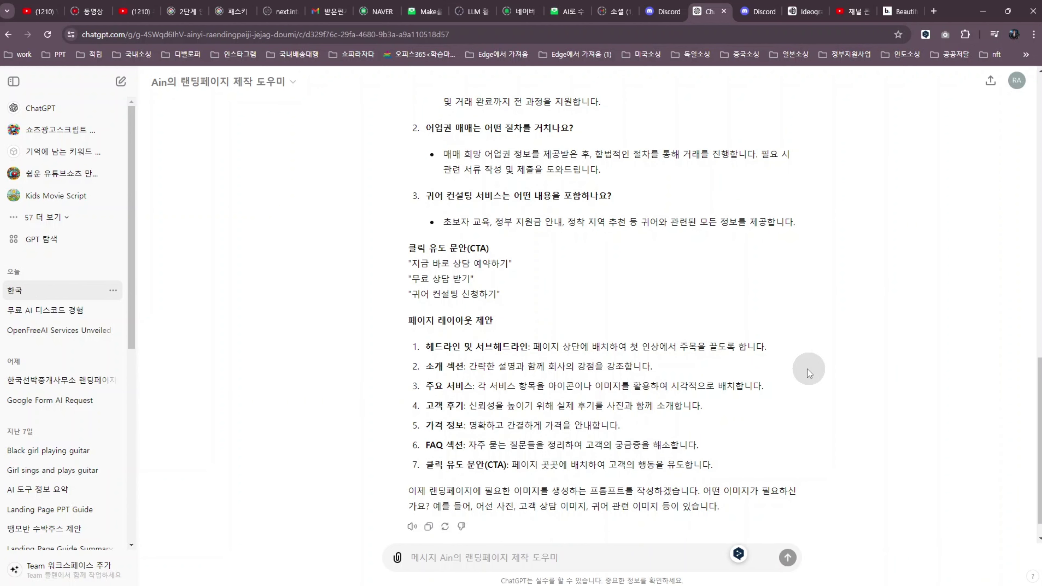
Step: In ChatGPT, review the headline, subheadline and introduction generated for the 한국선박 중개사무소 landing page
scroll(623, 317, up, 15)
scroll(615, 314, up, 7)
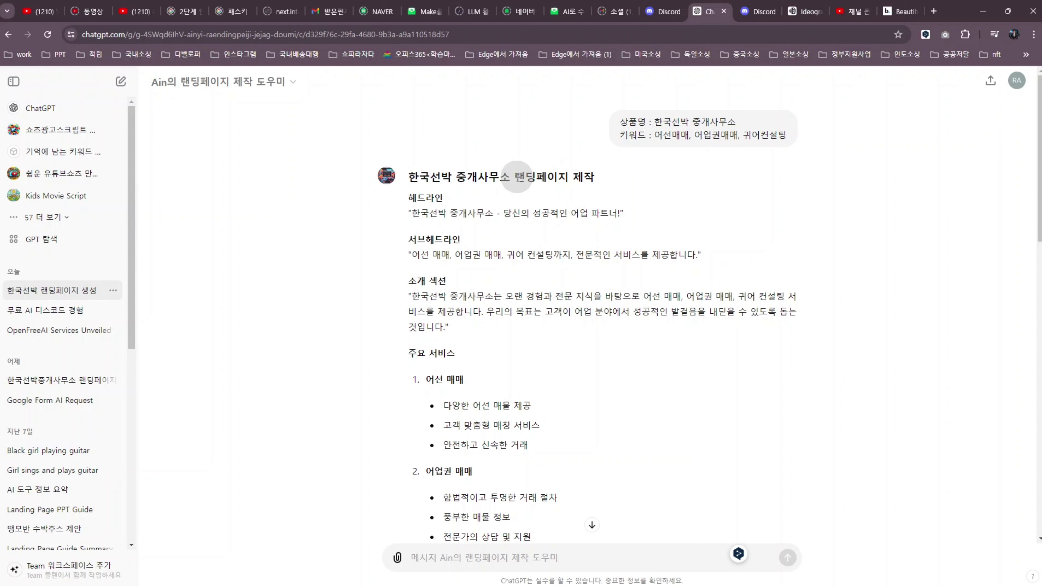
drag(515, 177, 583, 178)
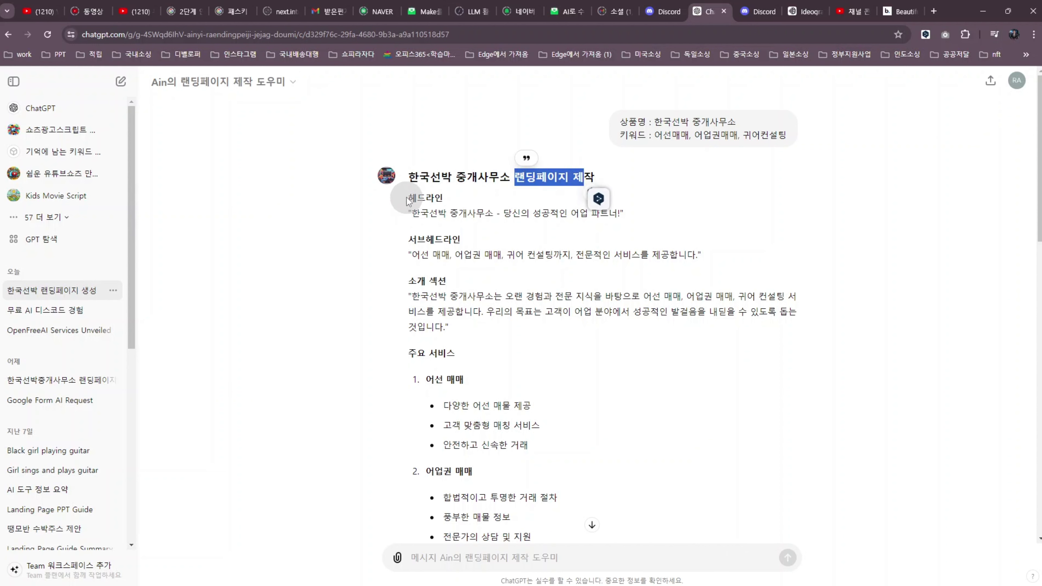
drag(409, 196, 495, 213)
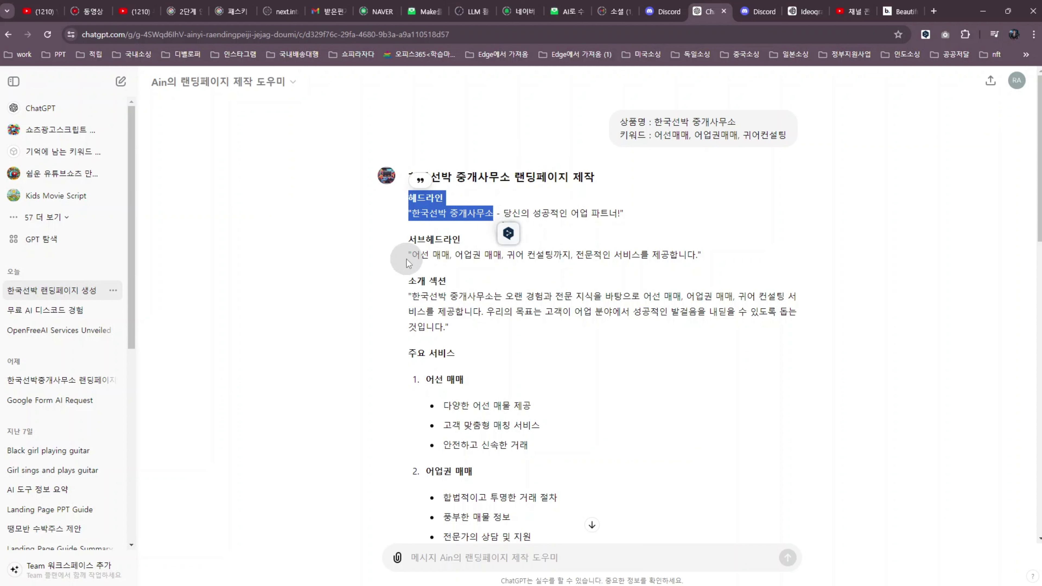
drag(408, 258, 703, 260)
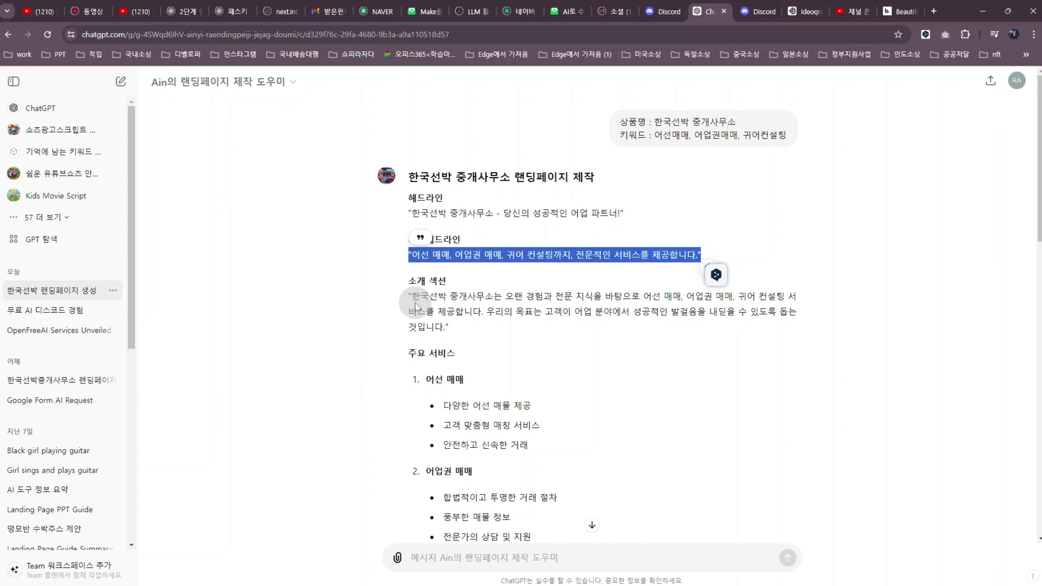
drag(415, 301, 455, 334)
Step: Read the rest of the generated landing page copy: services, customer reviews, pricing, FAQ, call-to-action texts and layout suggestions
scroll(353, 319, down, 3)
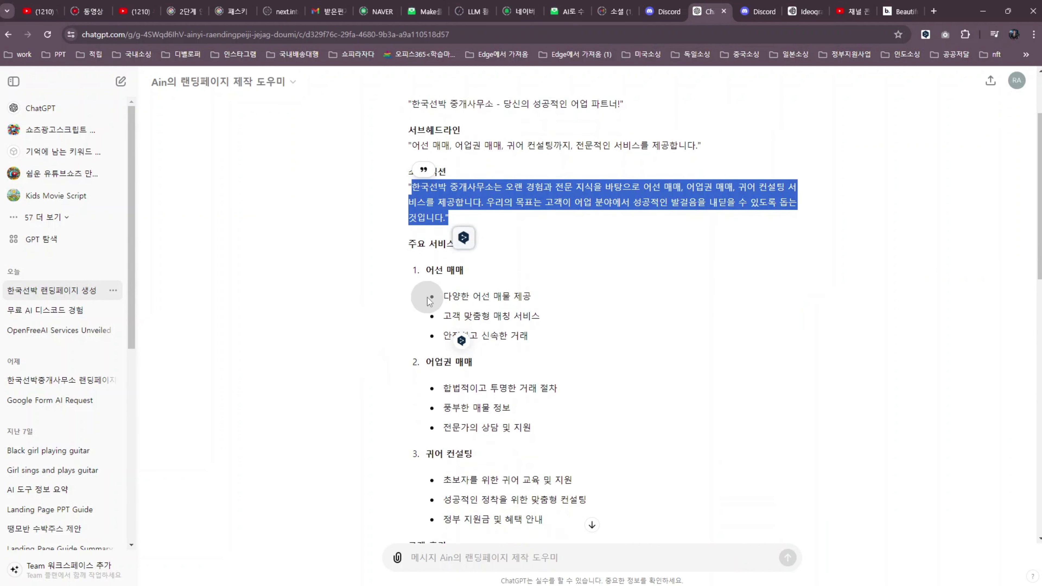
scroll(429, 300, down, 5)
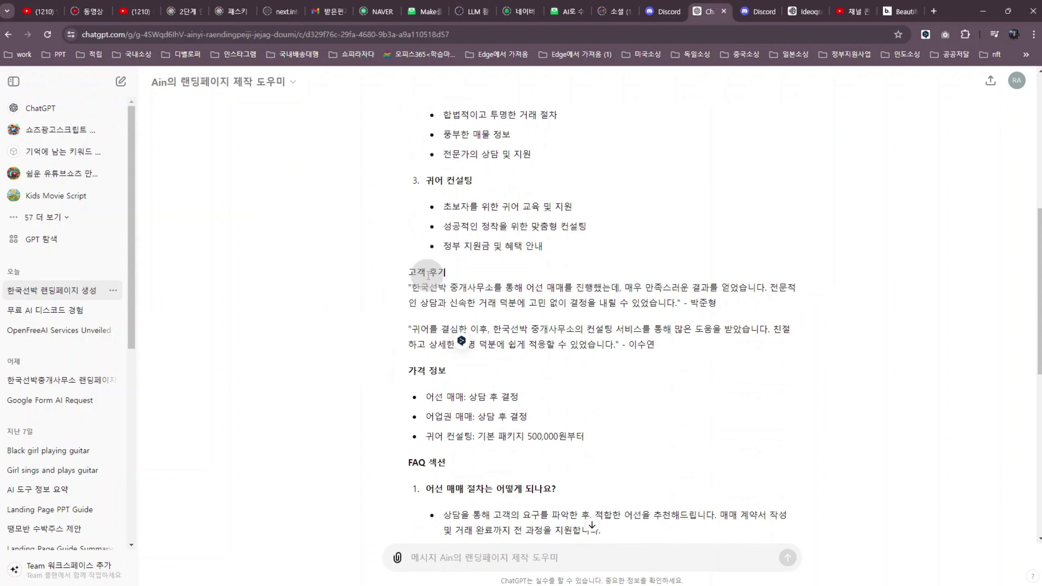
drag(408, 272, 447, 275)
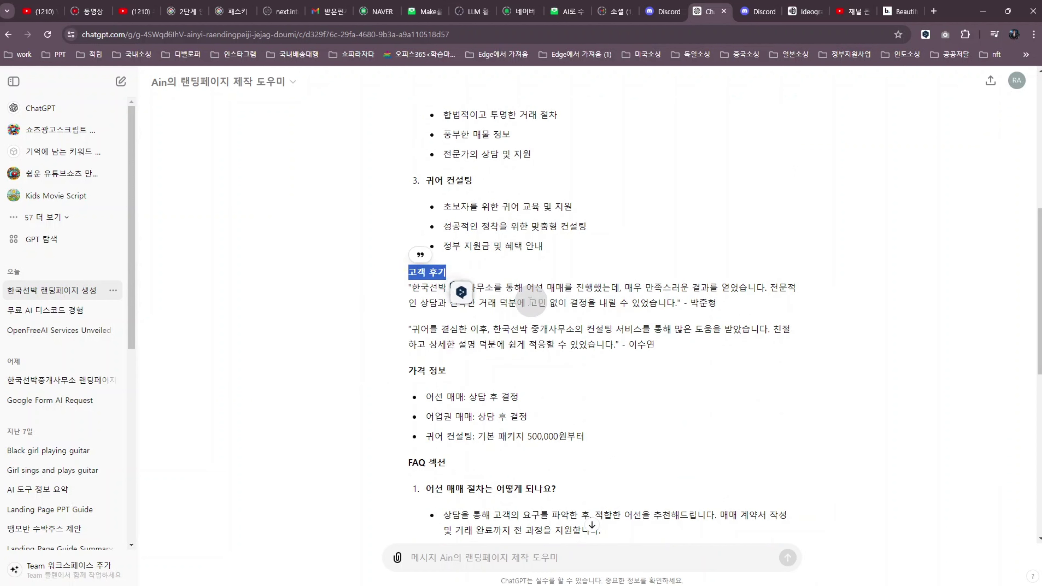
click(363, 303)
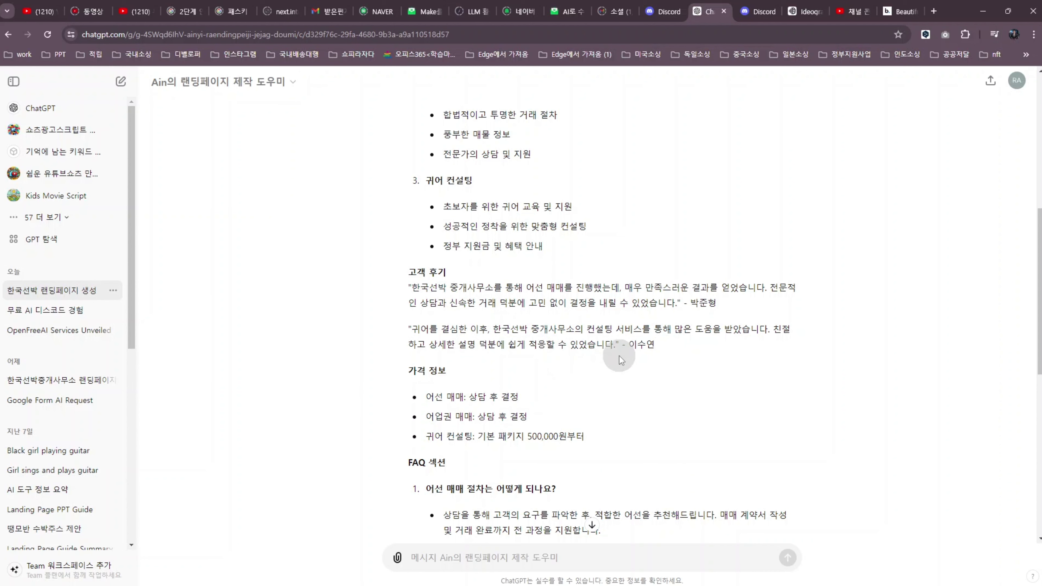
scroll(597, 327, down, 2)
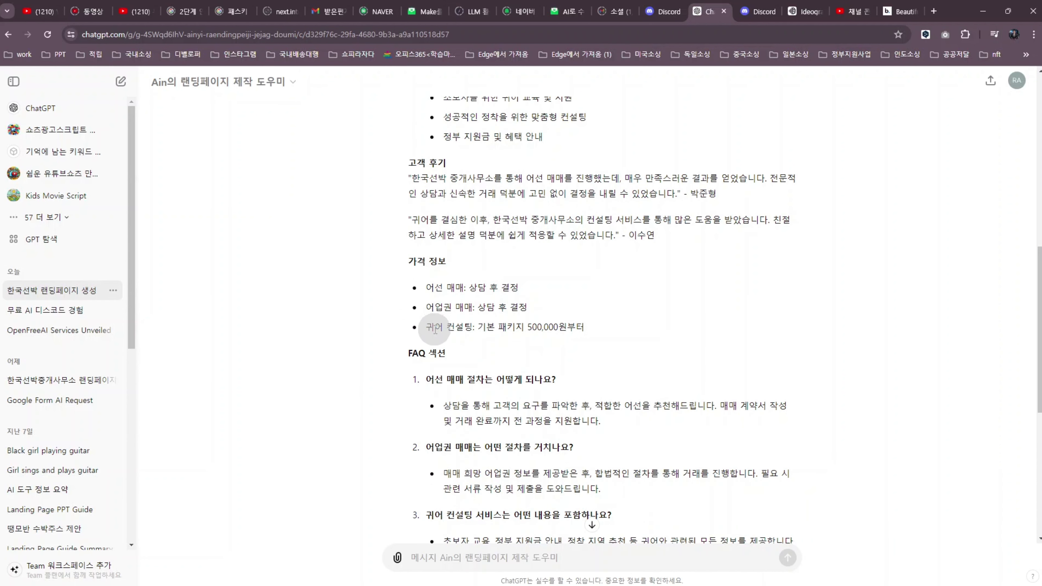
scroll(487, 364, down, 2)
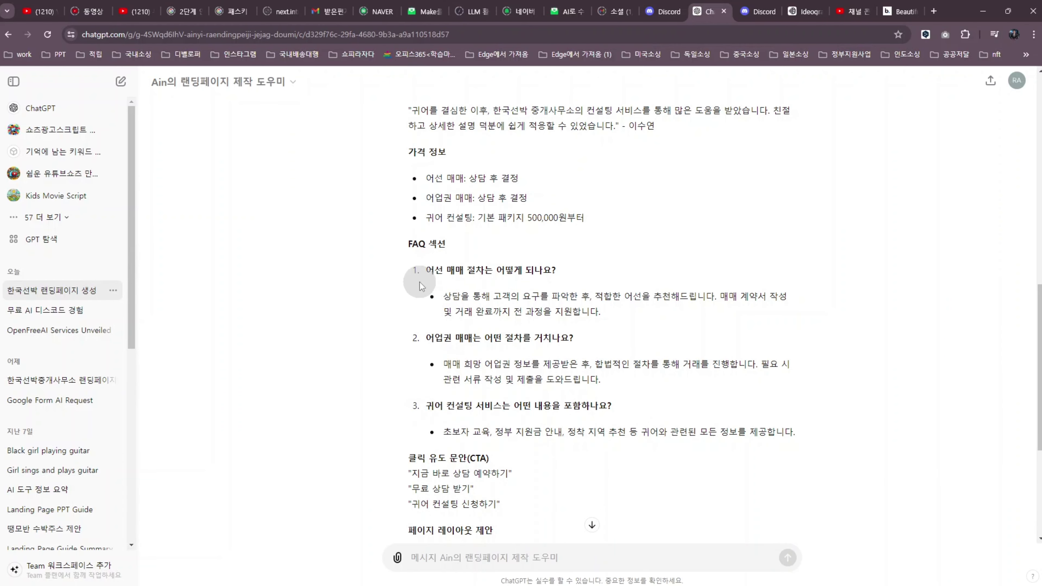
scroll(462, 318, down, 4)
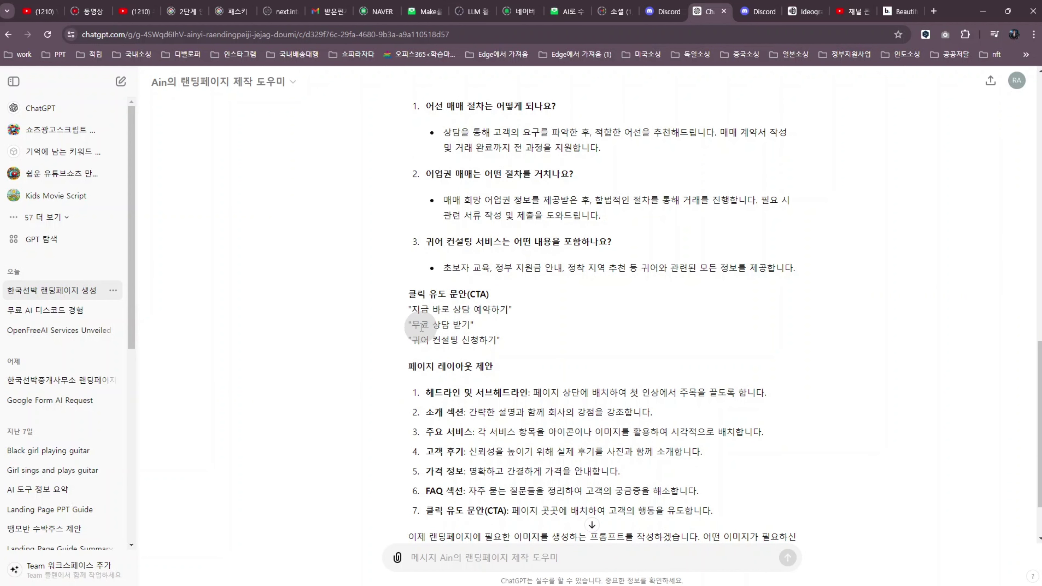
scroll(449, 337, down, 2)
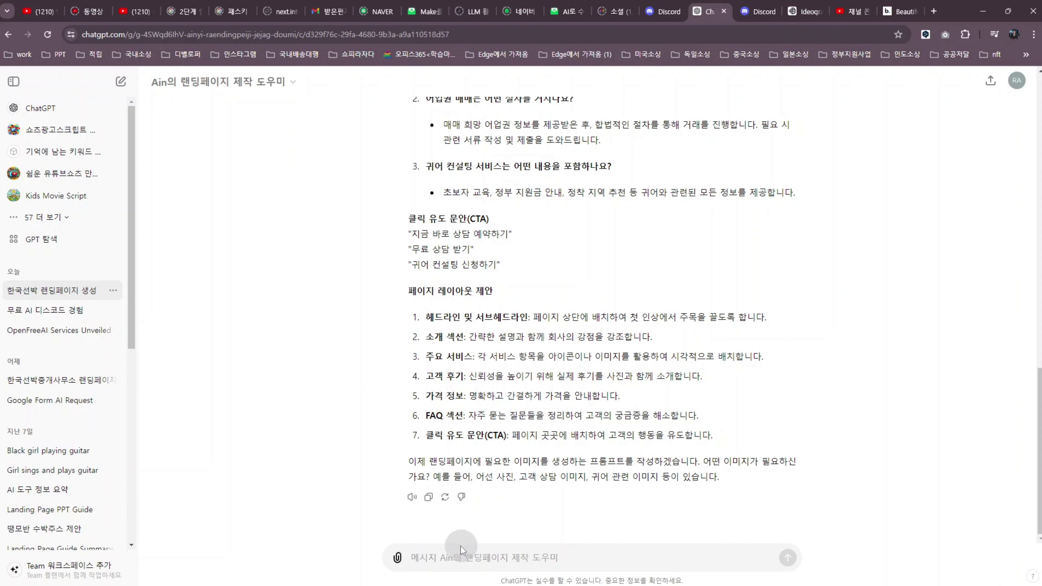
Step: Ask the chat for a fishing boat photo with "어선사진이 필요하다", followed by a customer consultation image with "고객상담이미지"
text(에)
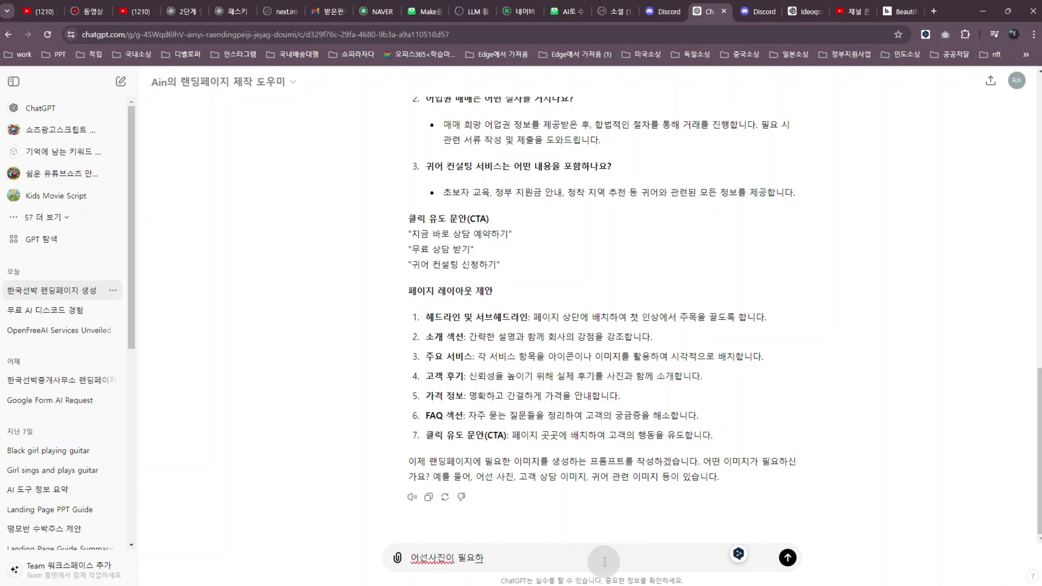
key(Return)
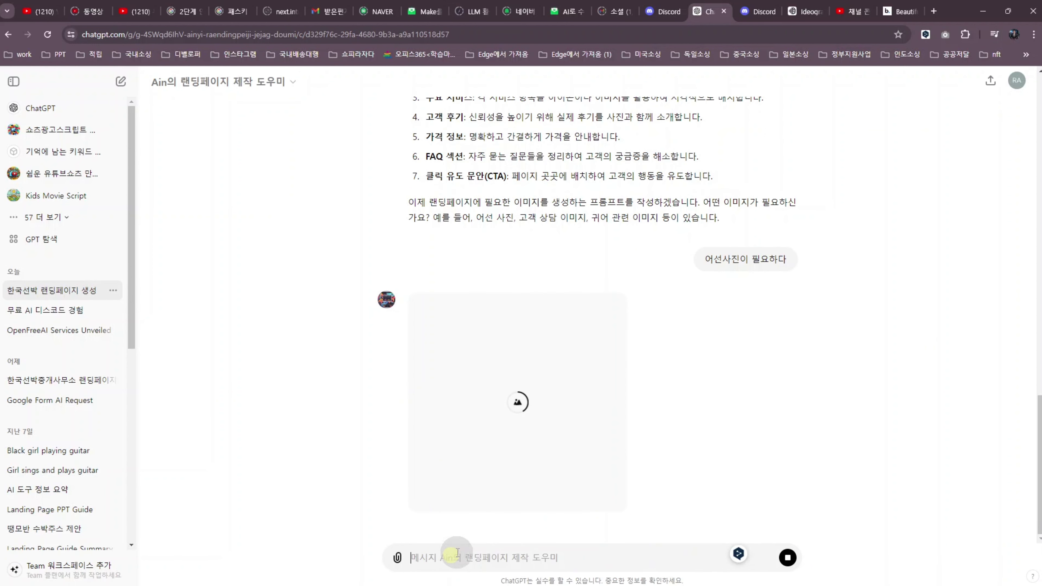
text(고객상담)
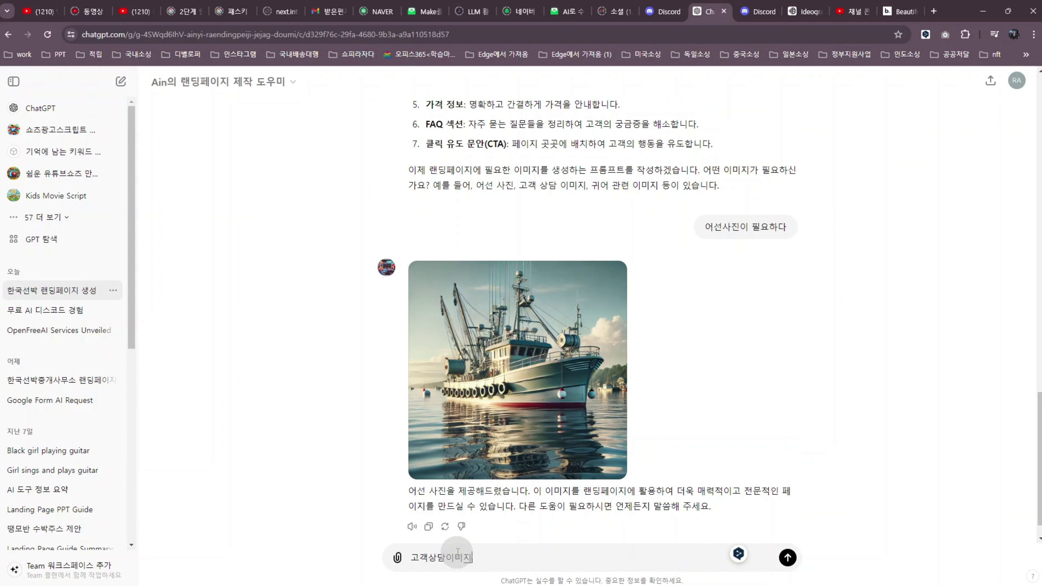
text(이미지)
key(Return)
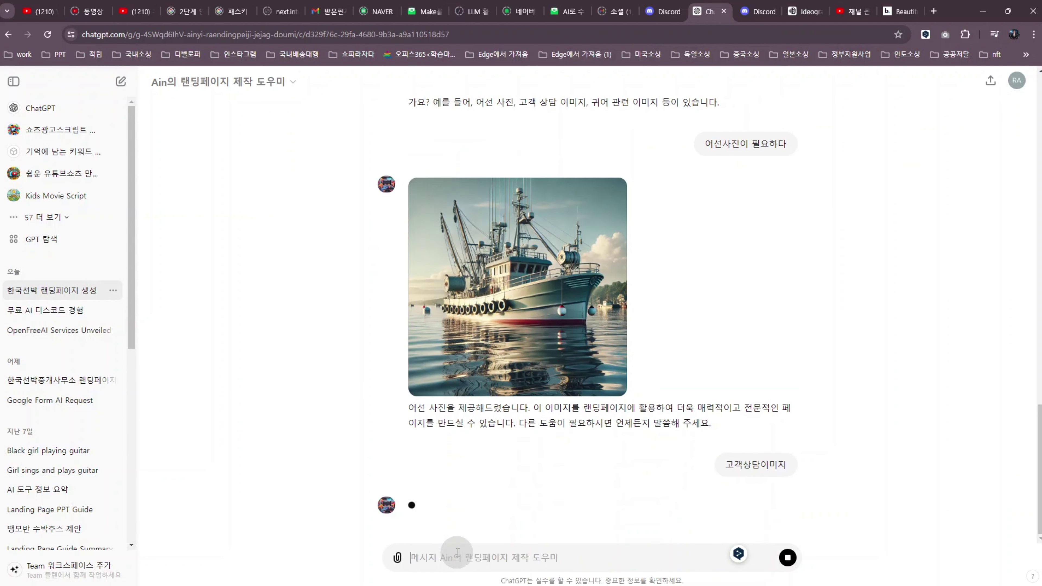
Step: Request an image about returning to fishing by sending the prompt "귀어 관련 이미지"
scroll(590, 509, up, 5)
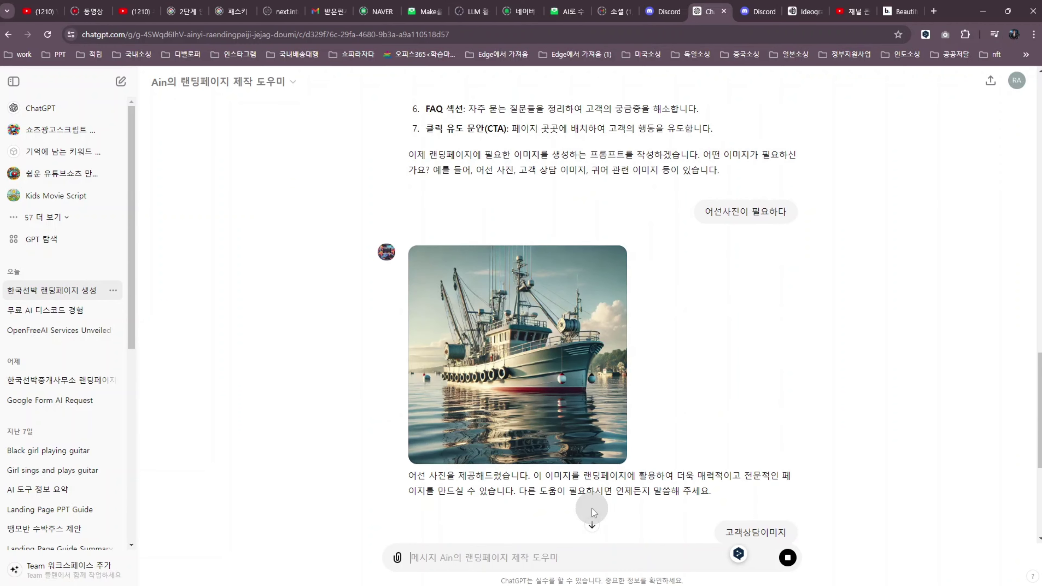
scroll(582, 288, down, 5)
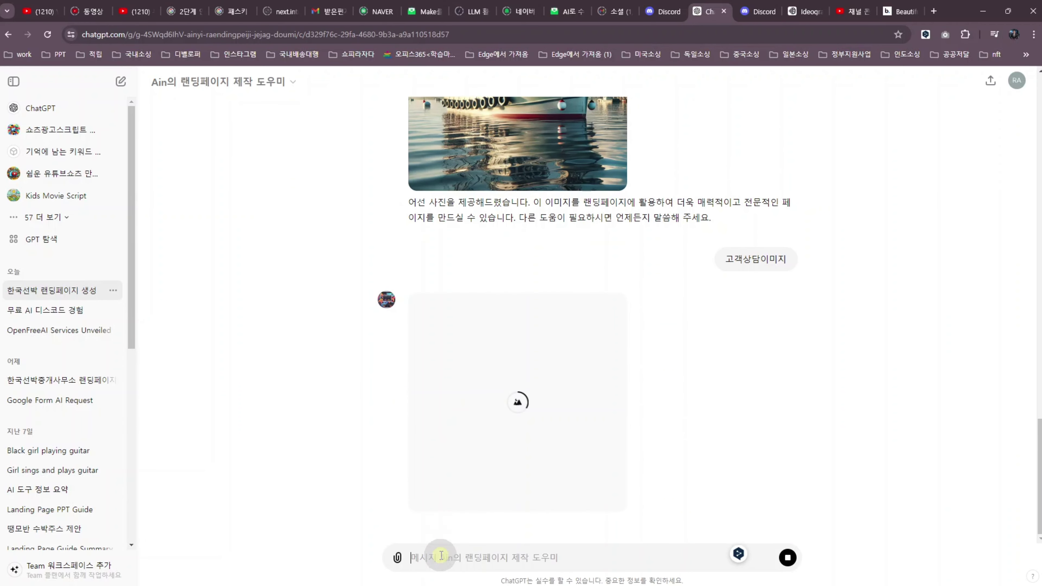
text(궤)
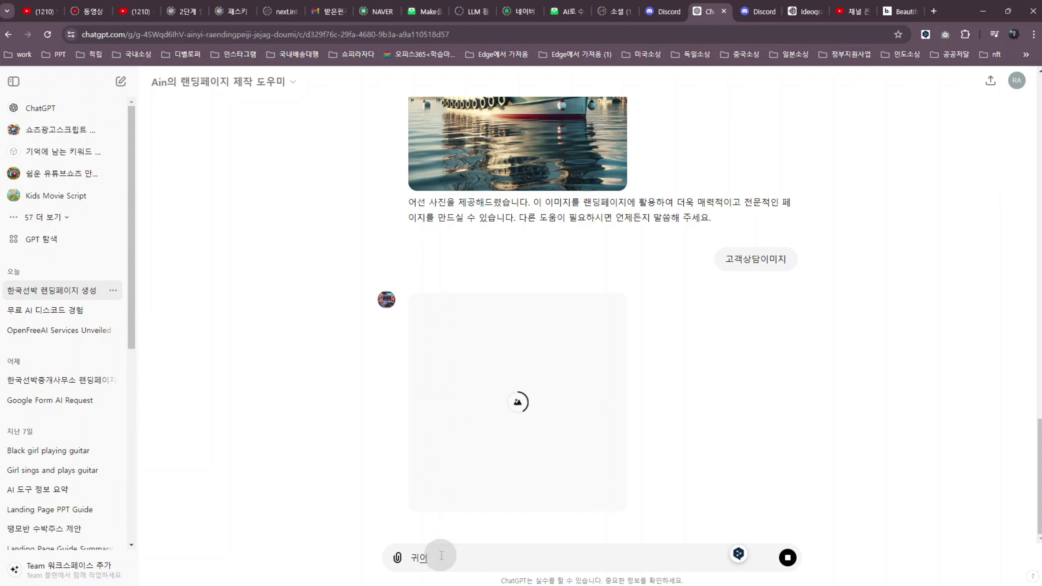
text(어 관련 이미지)
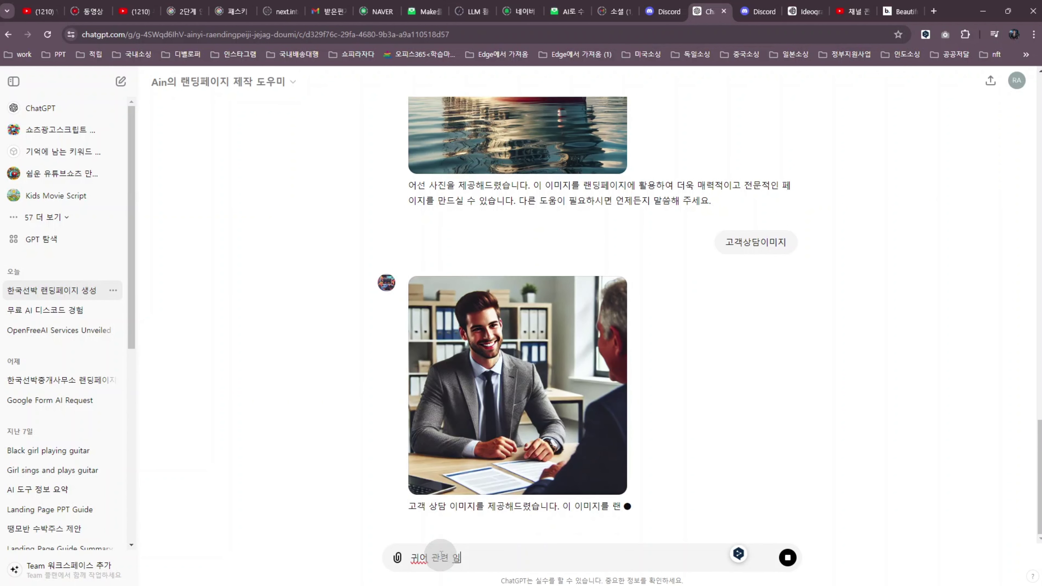
key(Return)
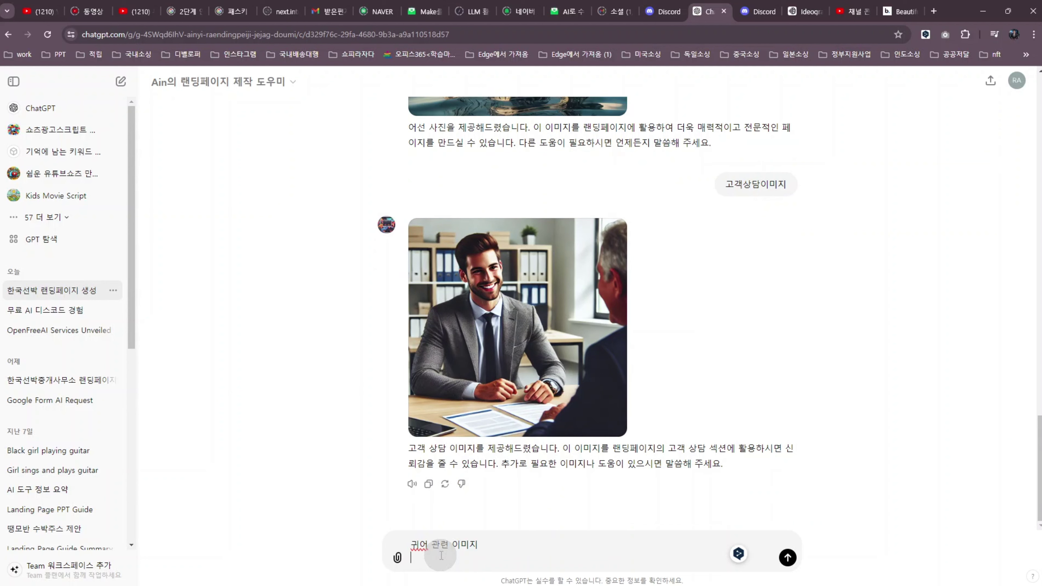
click(787, 559)
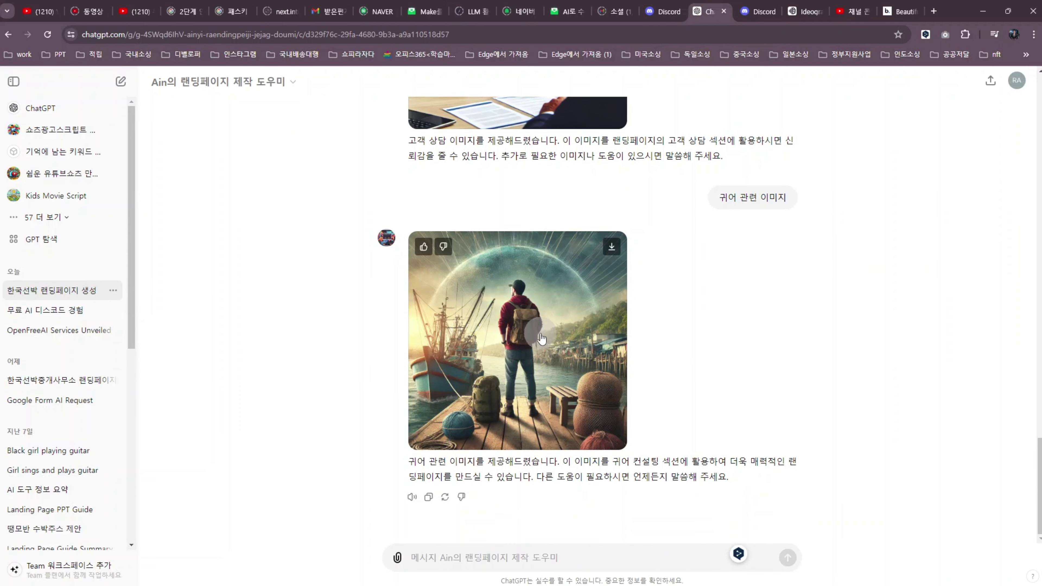
Step: View the 귀어 image enlarged, close it, and look back over the generated copy and images in the conversation
click(537, 326)
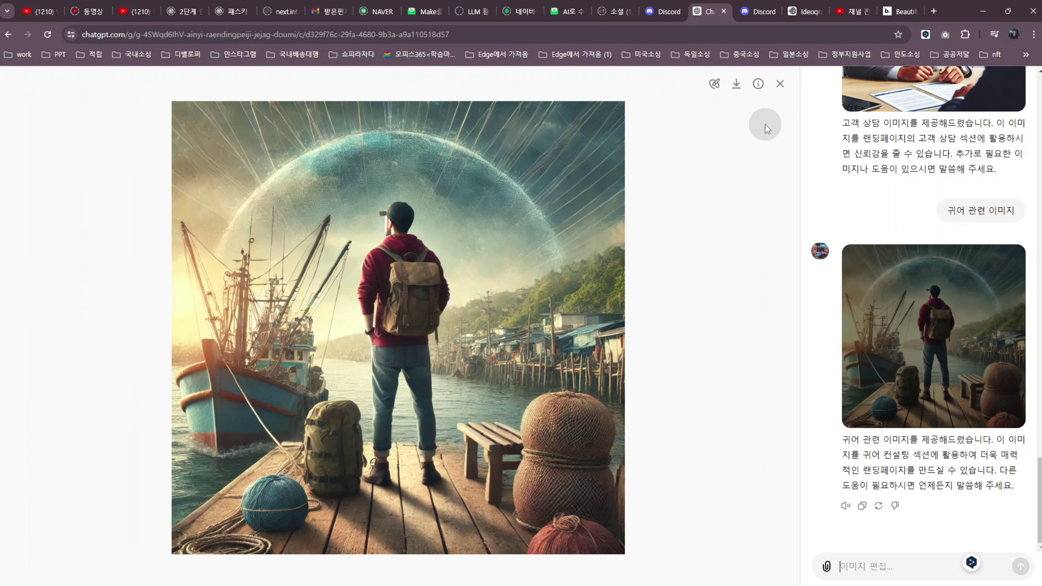
click(780, 83)
scroll(692, 431, up, 12)
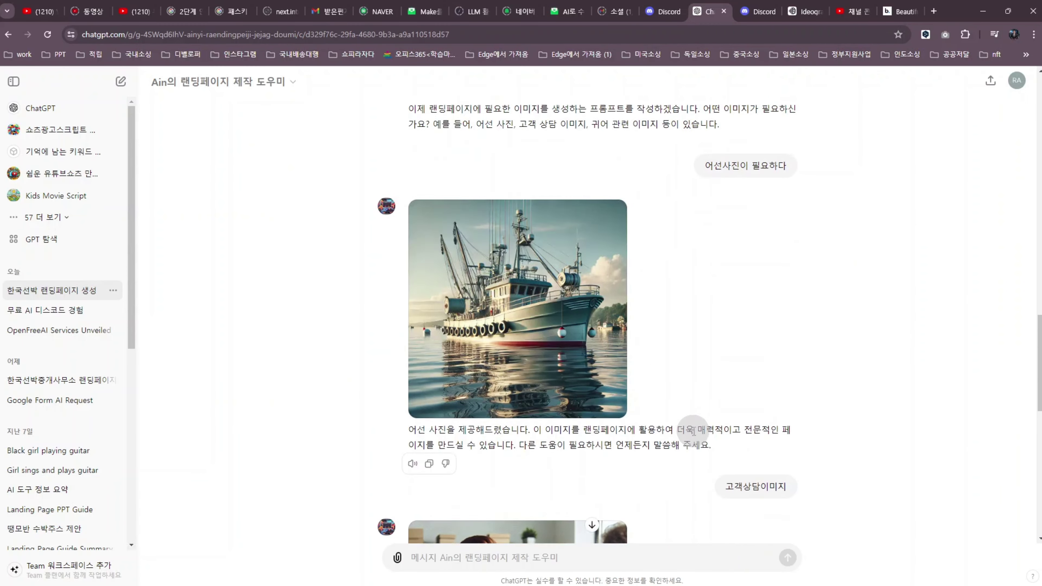
scroll(692, 431, up, 15)
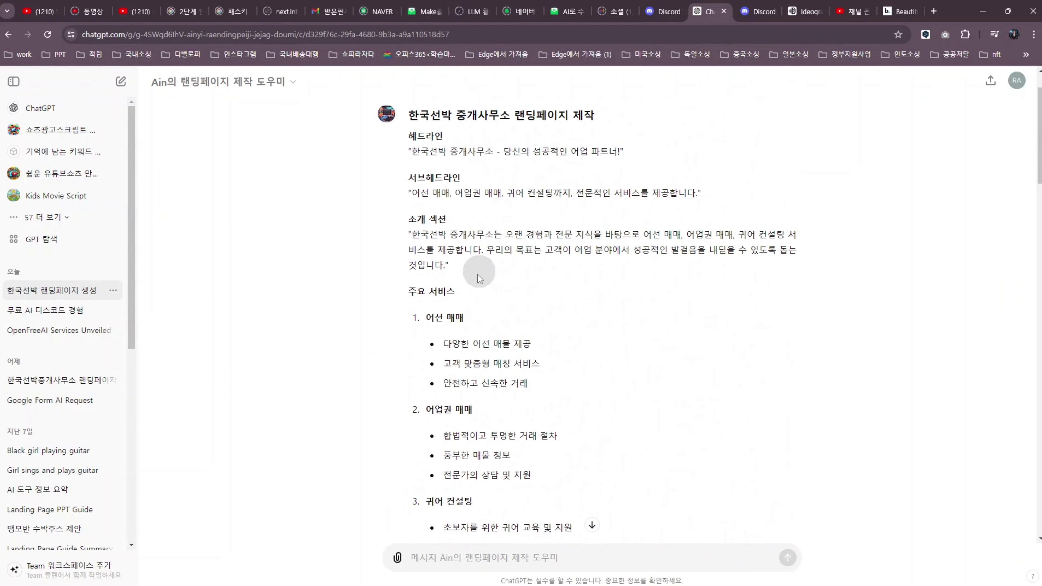
scroll(479, 279, down, 20)
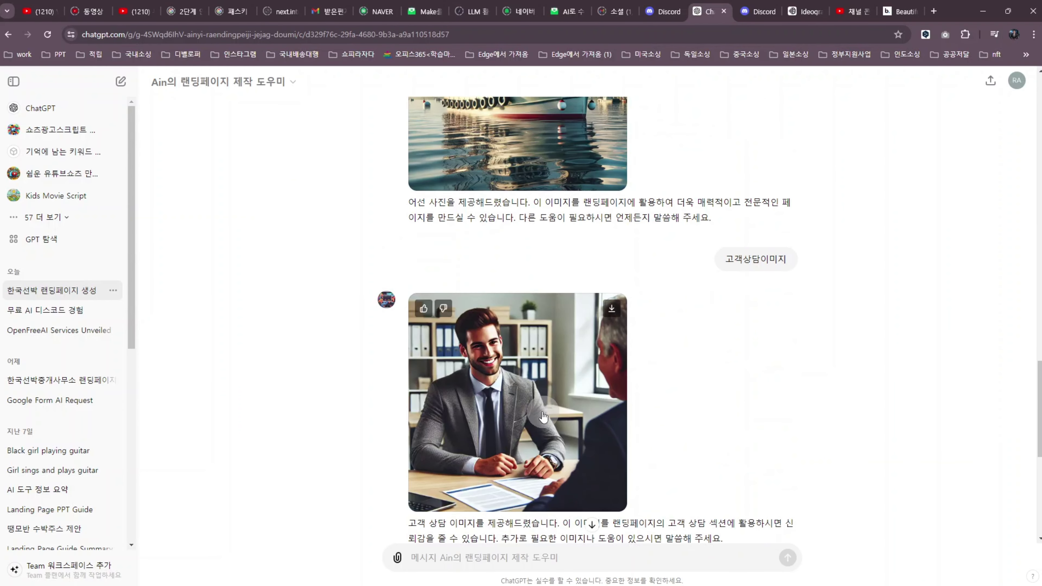
scroll(544, 417, down, 5)
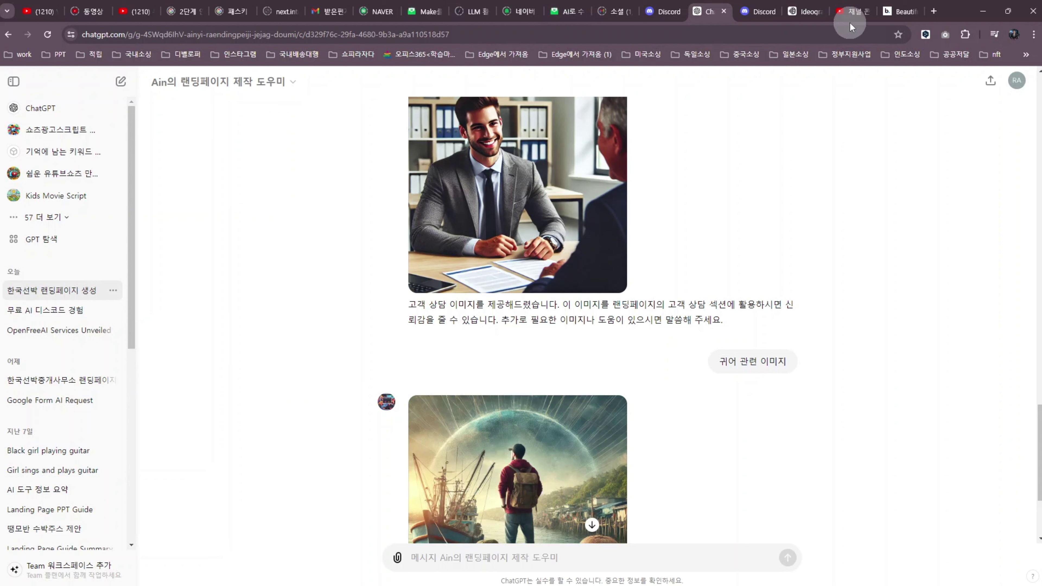
Step: Switch to the browser window with Carrd's Pro page and read through the Pro features from the beginning down to the plan comparison
click(984, 13)
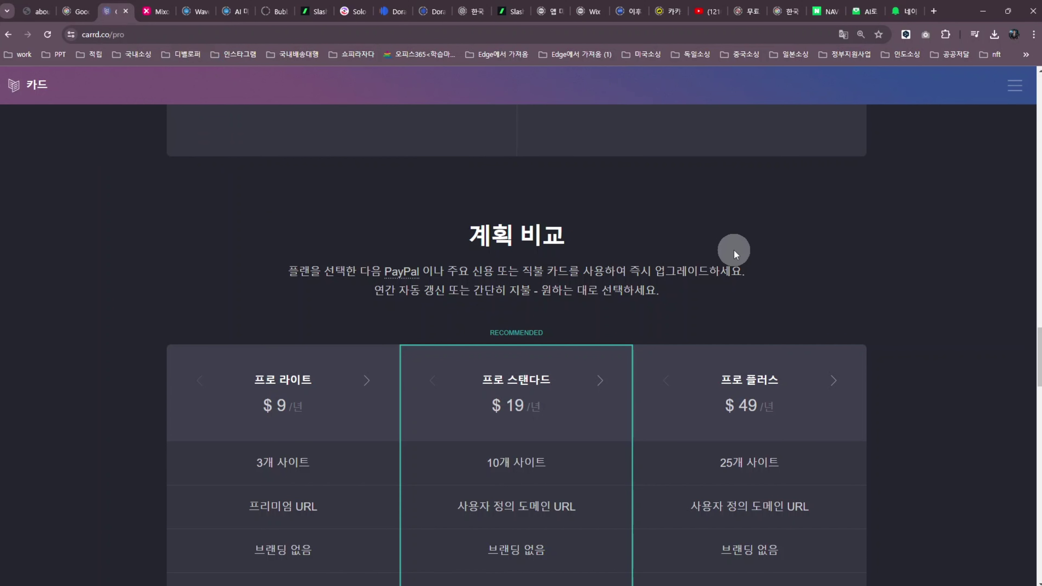
drag(1036, 345, 1035, 77)
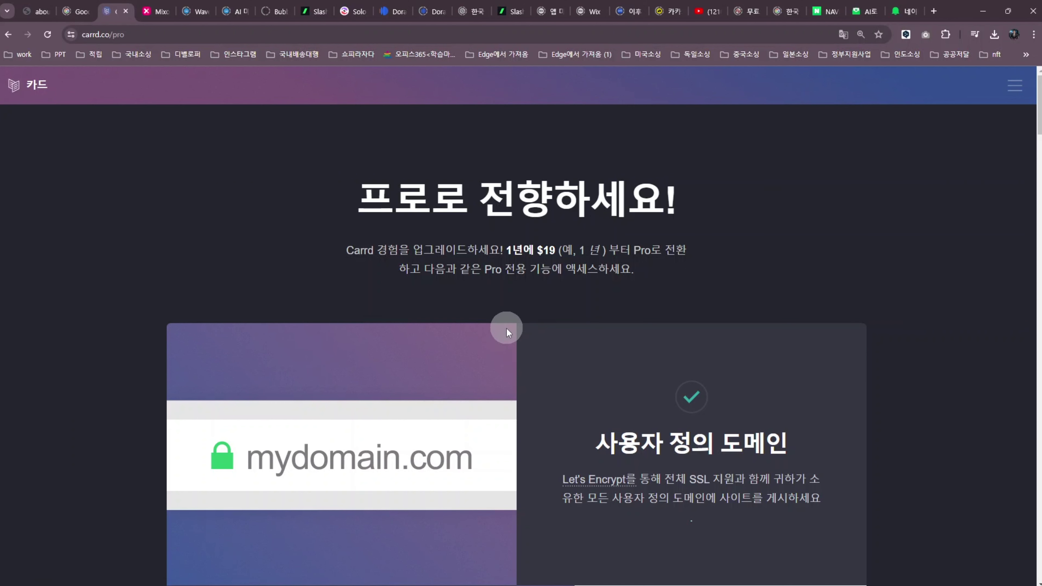
scroll(505, 336, down, 3)
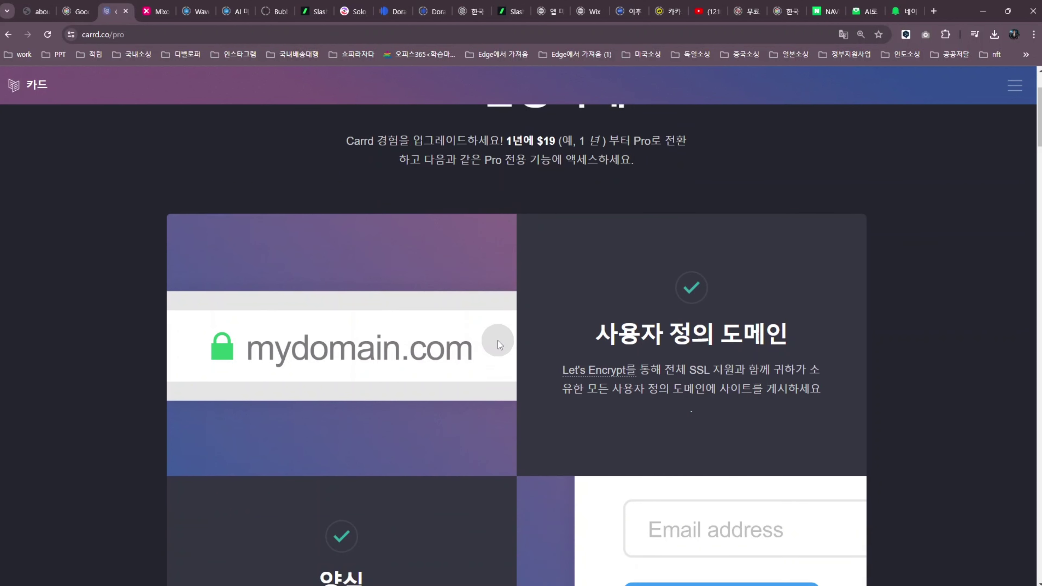
scroll(496, 343, down, 10)
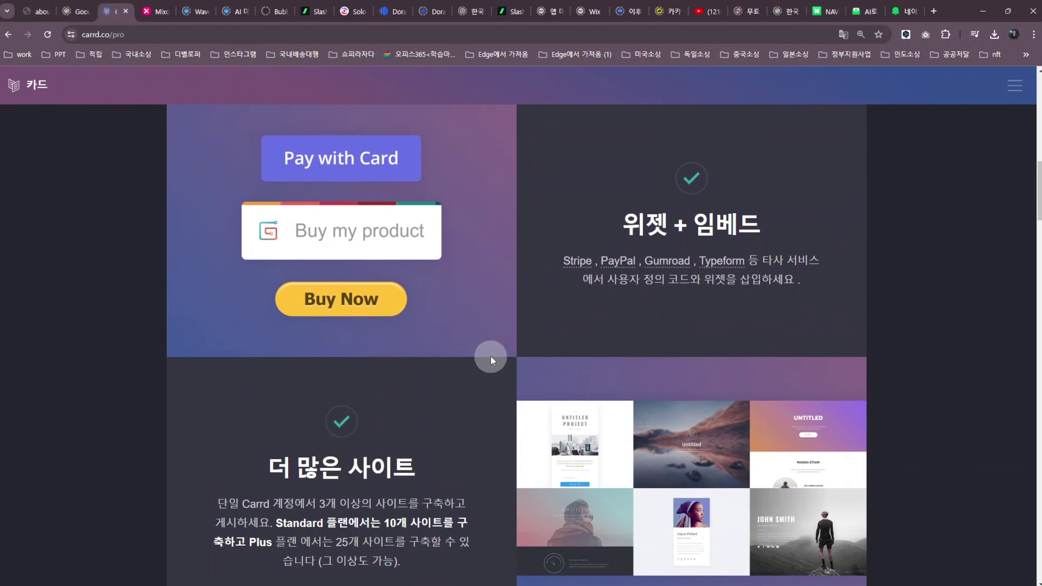
scroll(488, 358, down, 10)
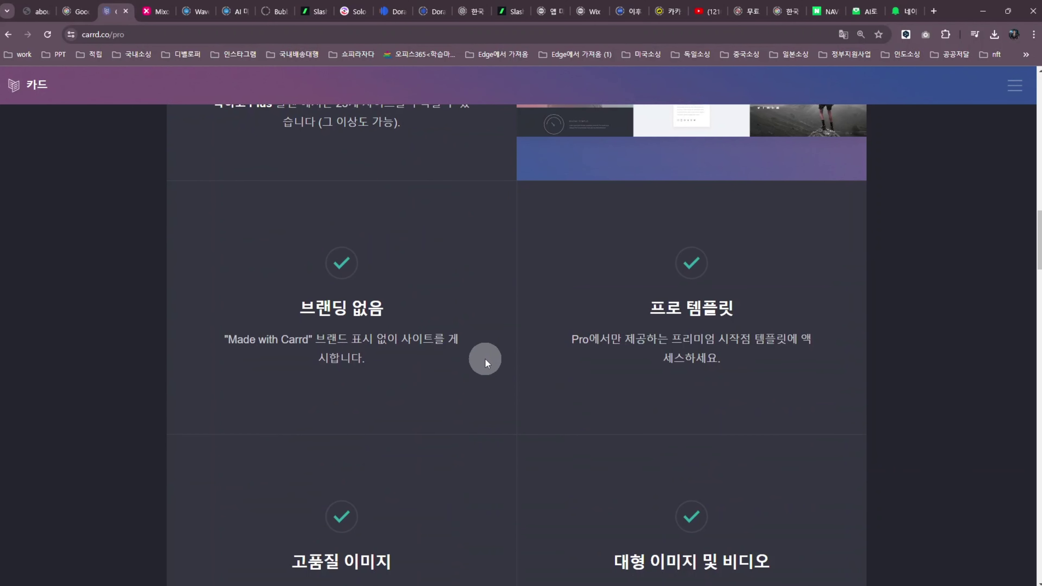
scroll(480, 361, down, 3)
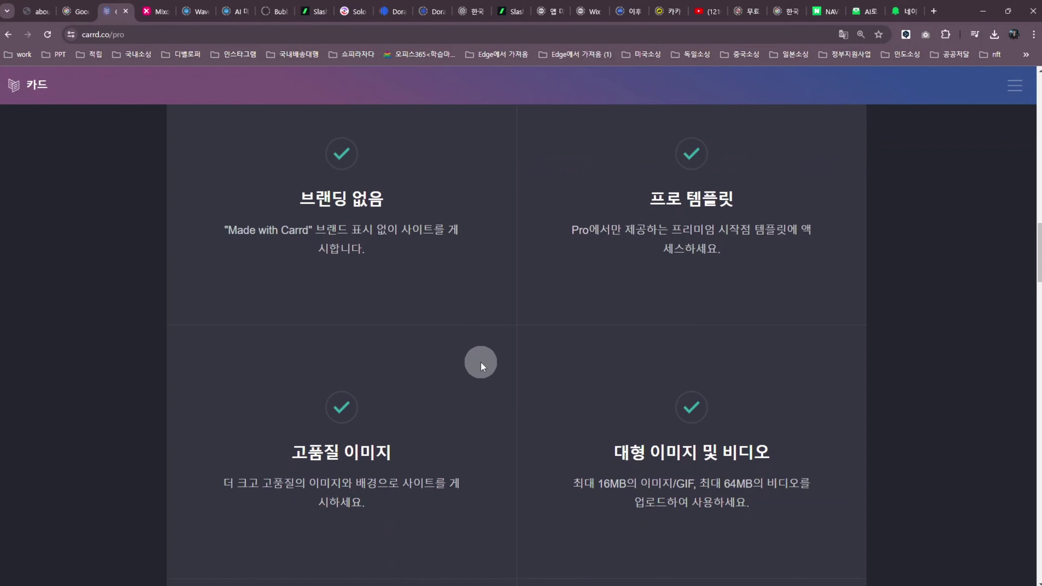
scroll(488, 370, down, 10)
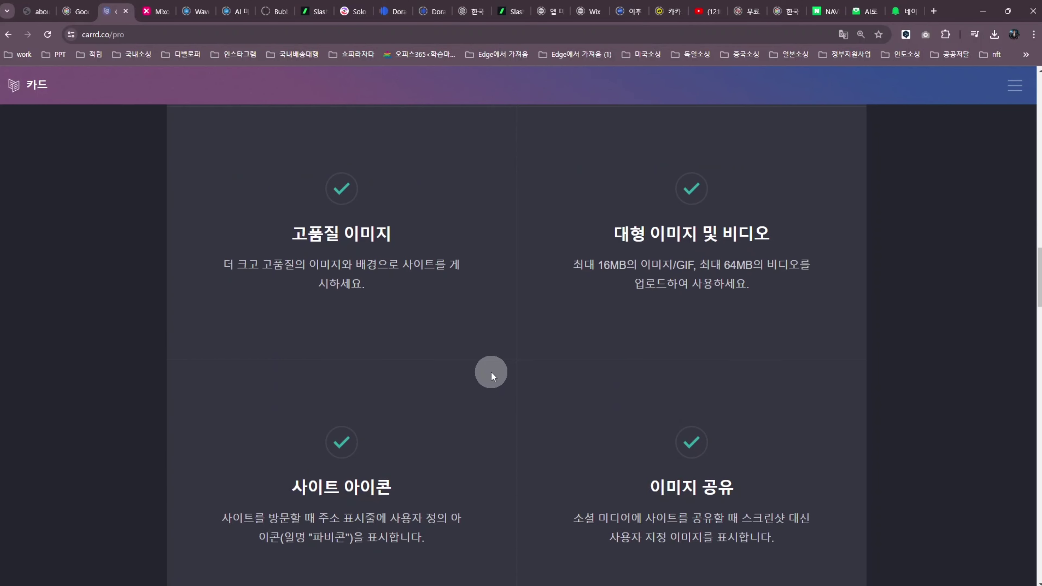
scroll(496, 384, down, 12)
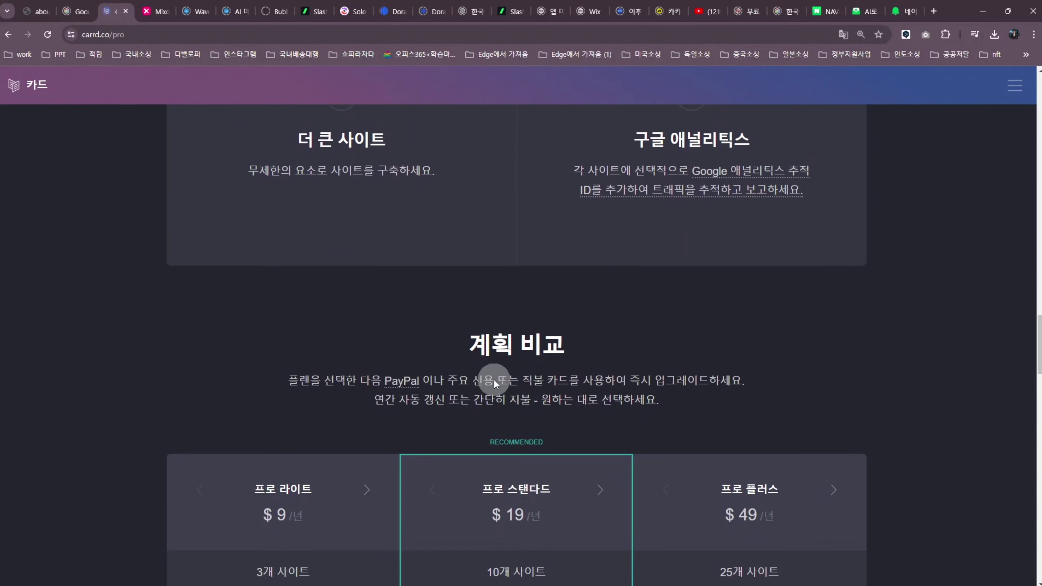
Step: Compare the prices and features of Carrd's Pro Lite, Pro Standard and Pro Plus plans
scroll(492, 386, up, 2)
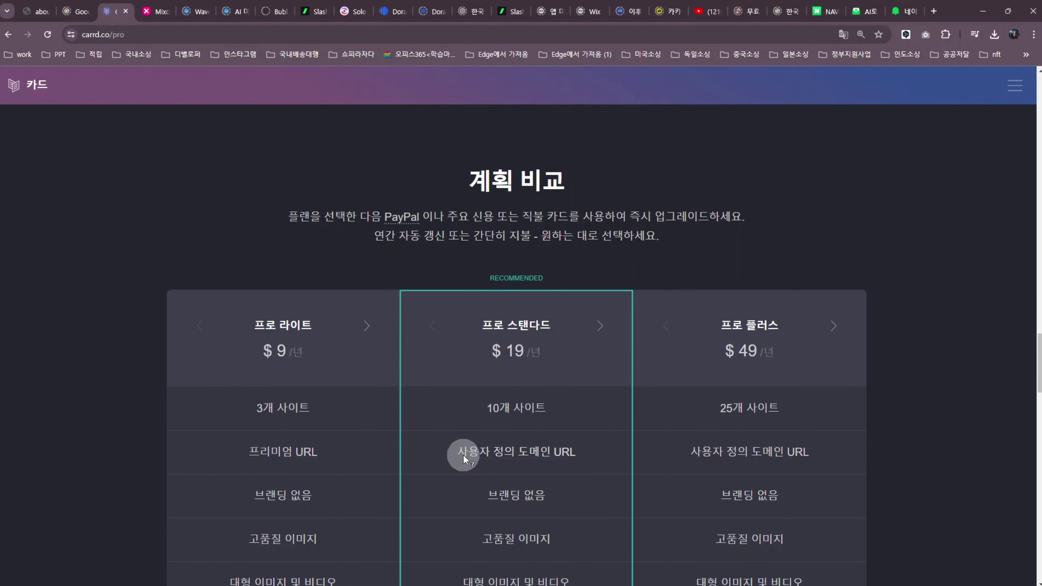
mouse_move(465, 456)
scroll(453, 460, down, 2)
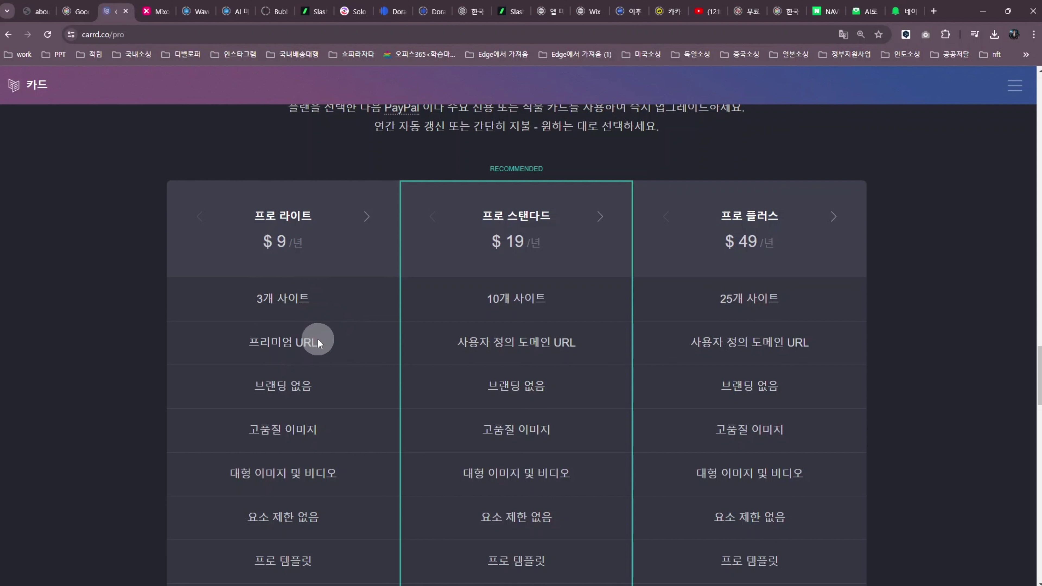
mouse_move(315, 346)
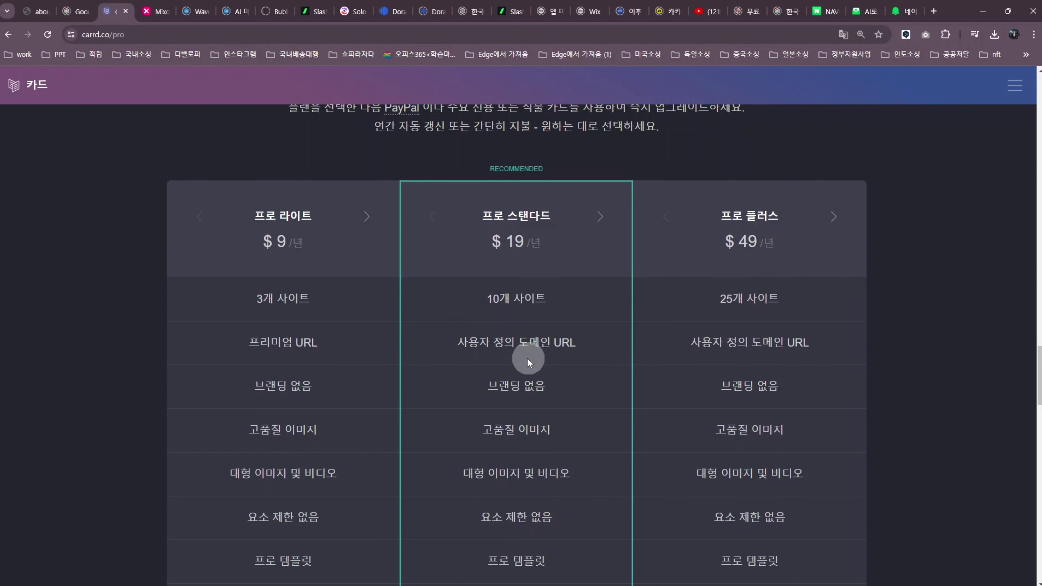
scroll(574, 347, down, 5)
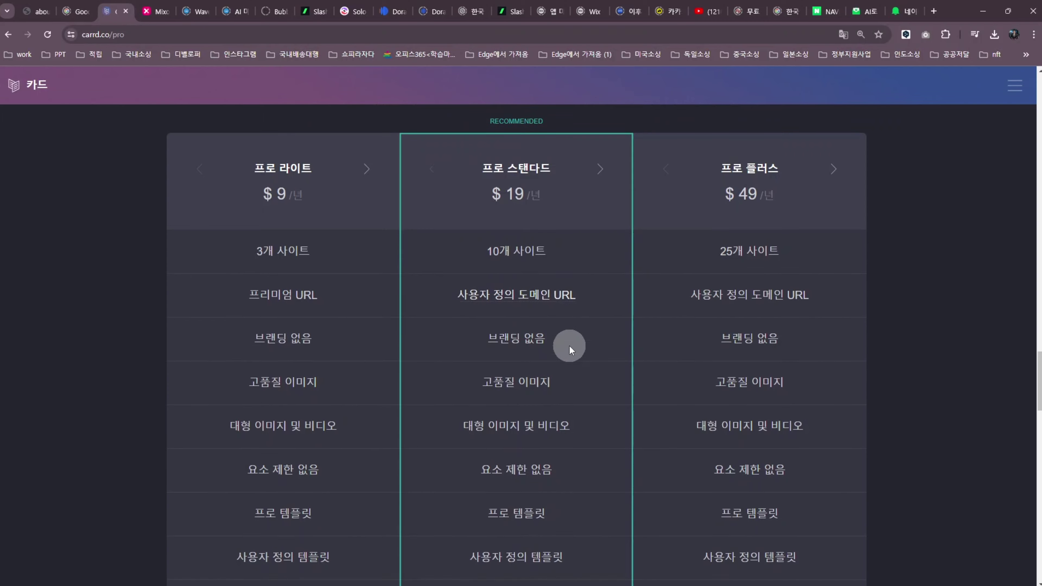
scroll(570, 352, down, 6)
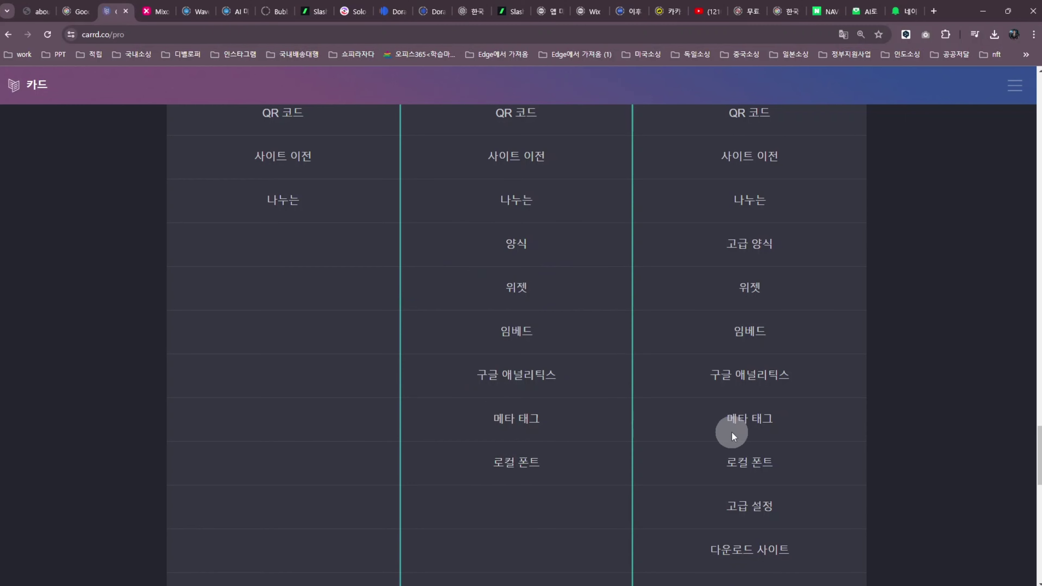
scroll(637, 403, up, 13)
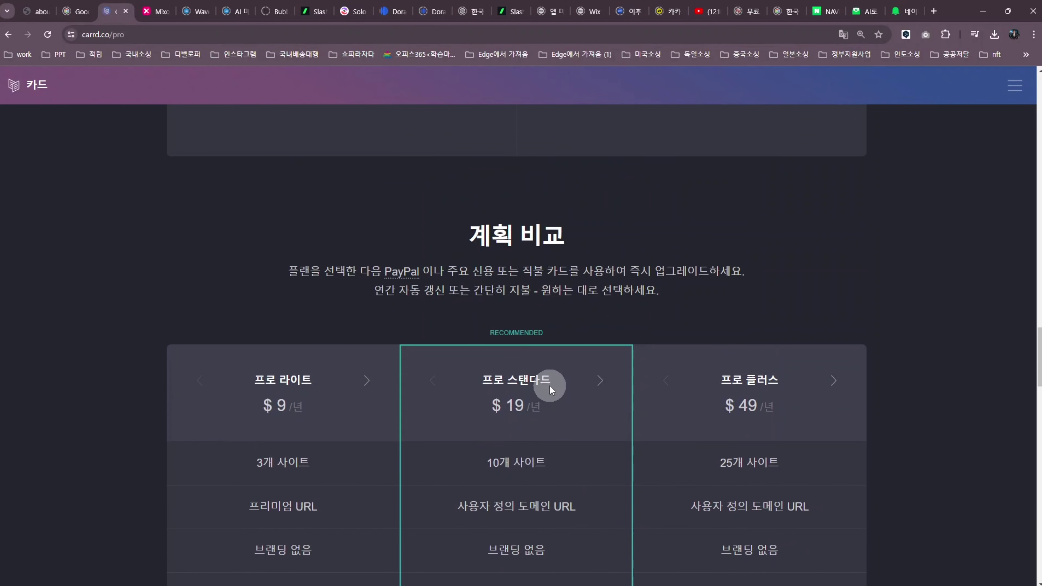
scroll(389, 387, down, 1)
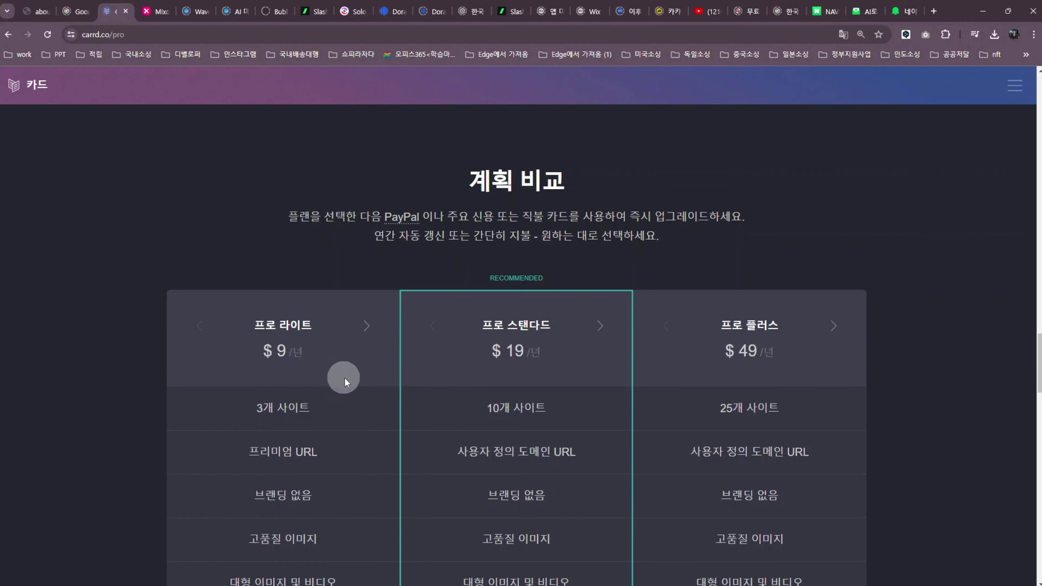
Step: Look back up through the Pro features and return to Carrd's home page
scroll(469, 405, up, 20)
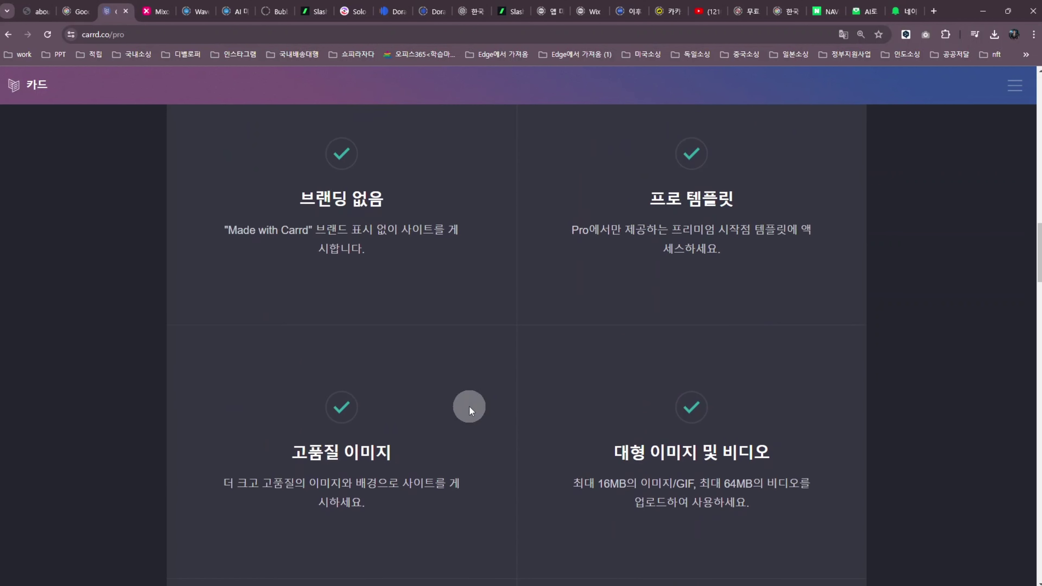
scroll(232, 228, up, 5)
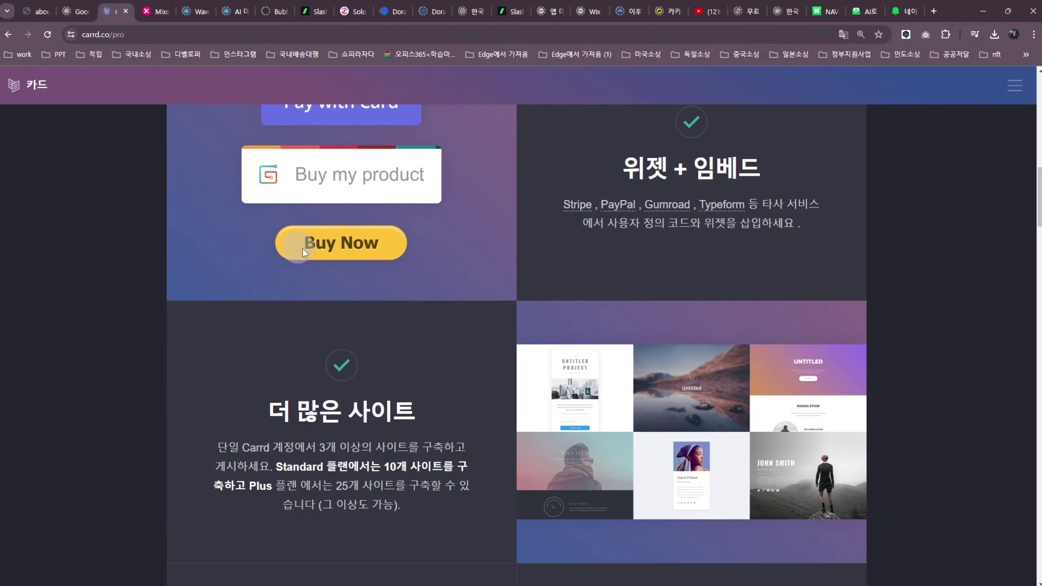
scroll(343, 271, up, 8)
scroll(340, 269, up, 6)
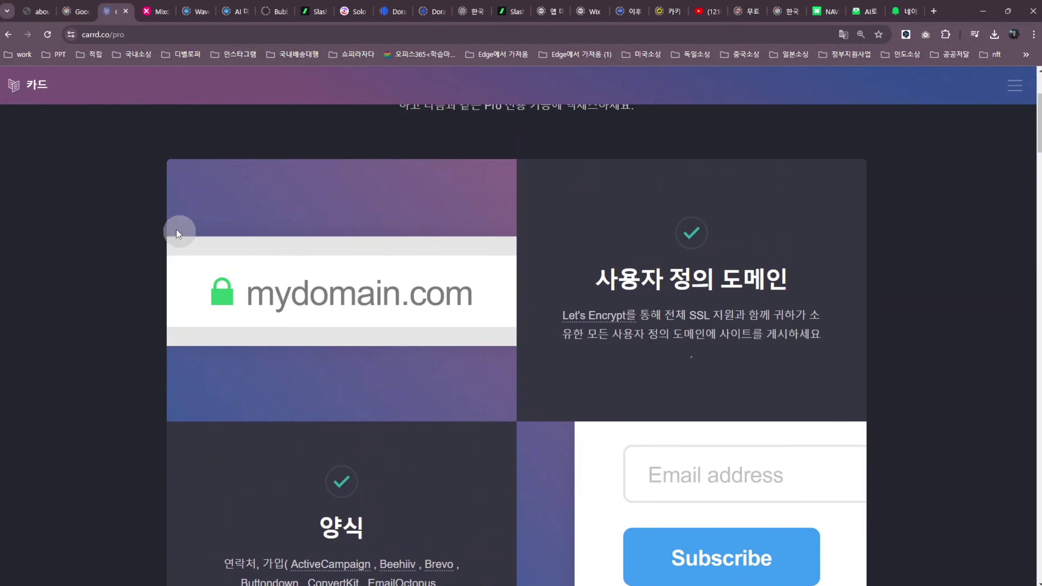
click(28, 94)
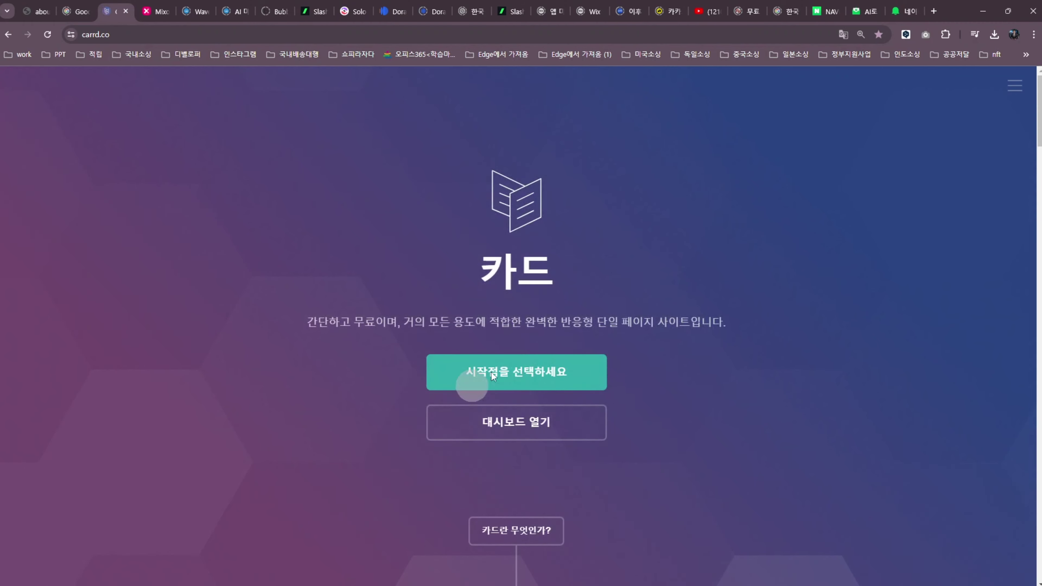
Step: Show the Carrd home page in English and open the dashboard to look over the existing sites
click(842, 36)
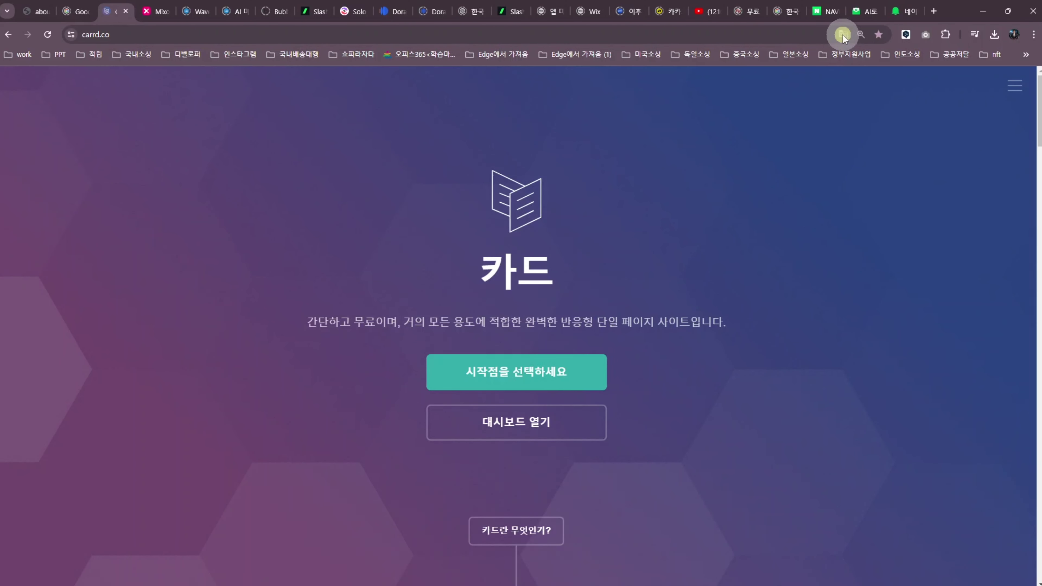
click(778, 56)
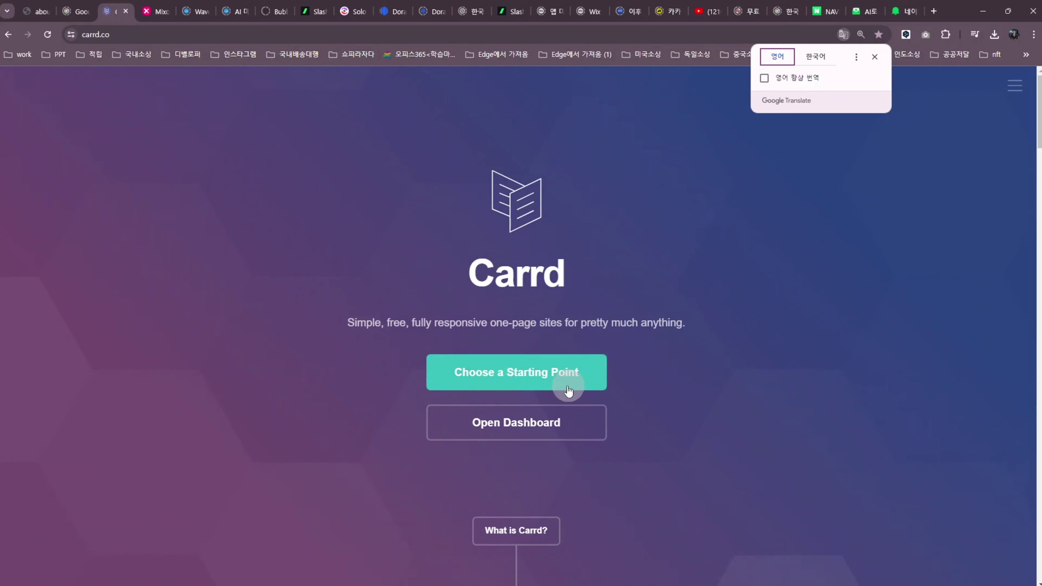
click(506, 431)
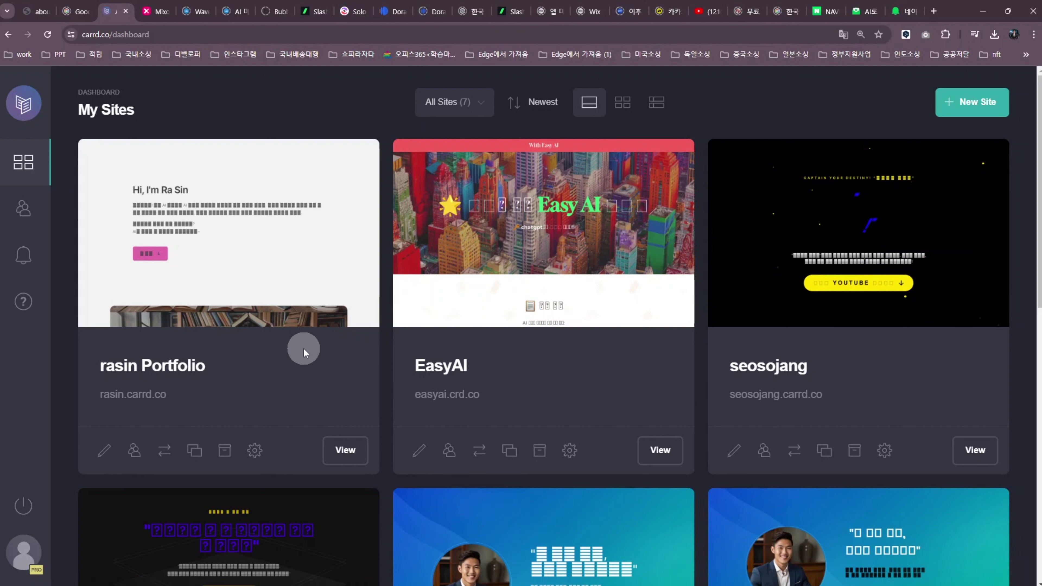
scroll(295, 375, down, 6)
scroll(337, 367, up, 6)
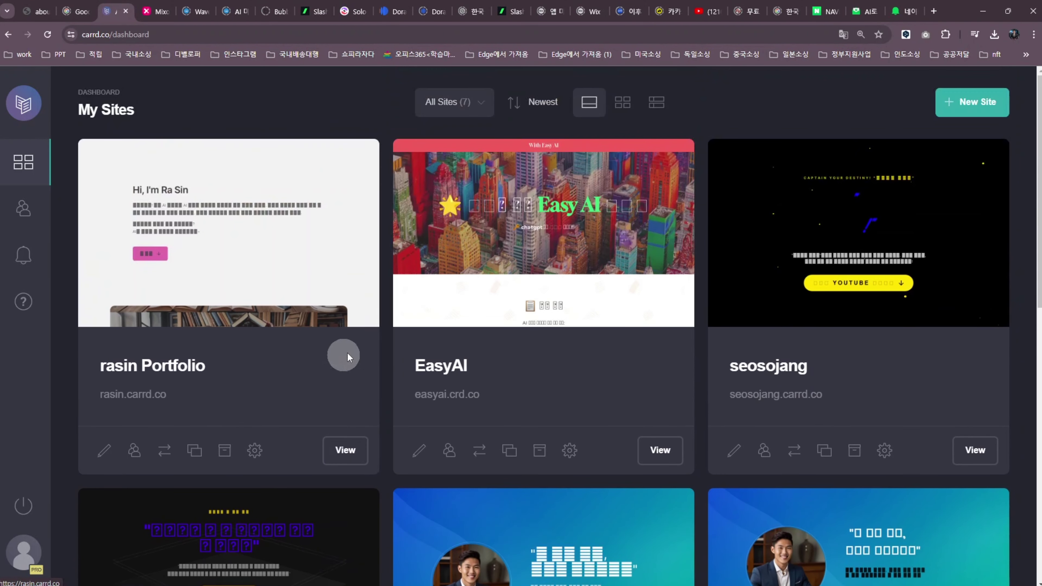
Step: Start a new site and look over the available starting-point templates
click(970, 105)
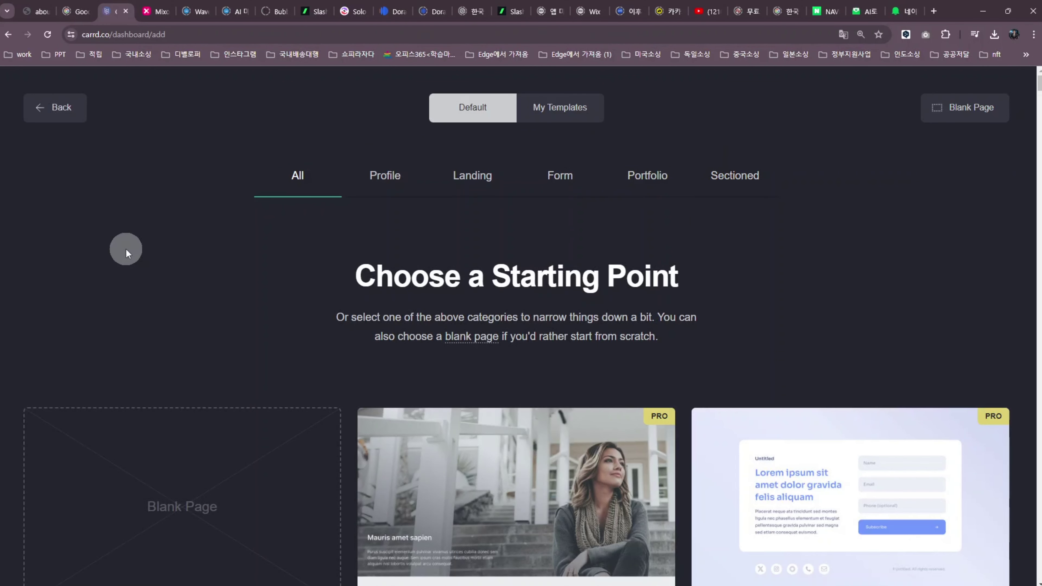
click(52, 108)
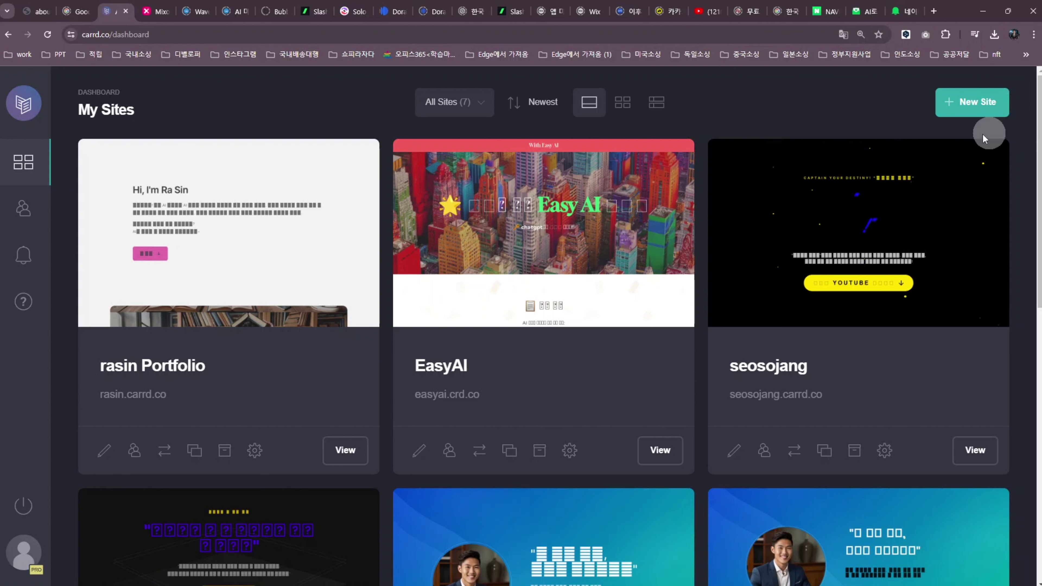
click(981, 101)
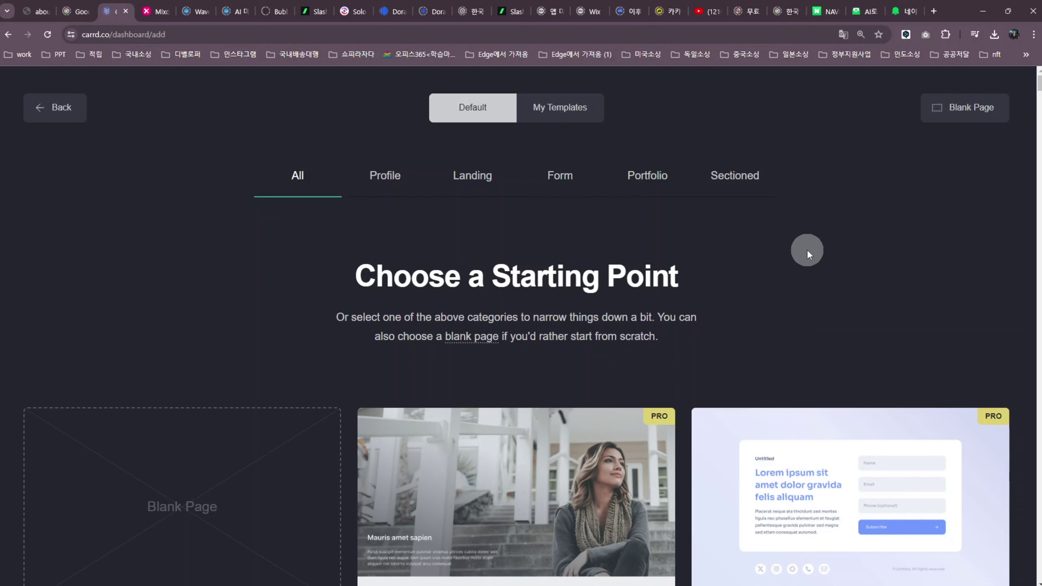
scroll(740, 305, down, 4)
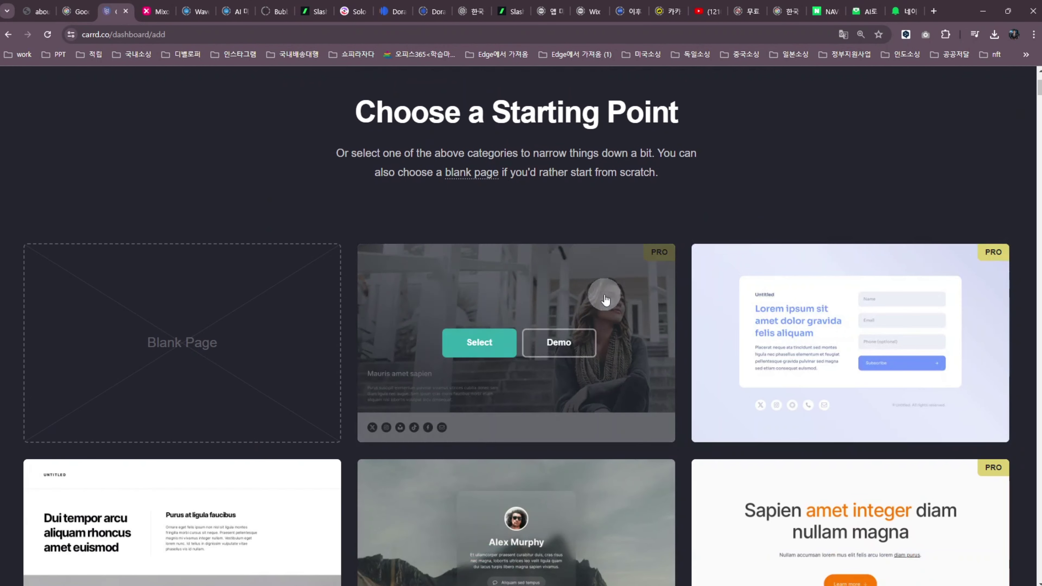
scroll(681, 387, up, 4)
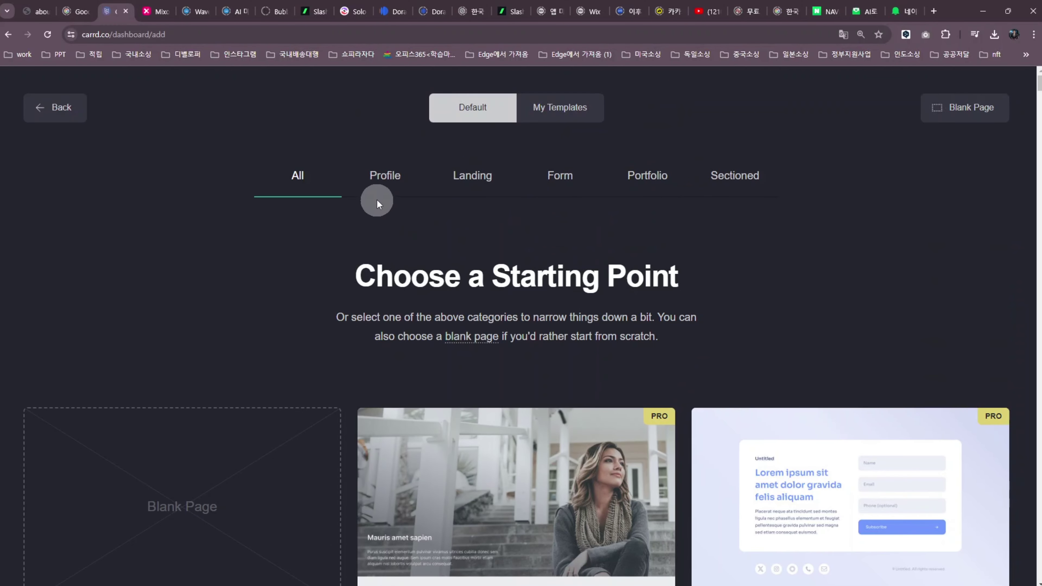
Step: Show the Profile templates and go back to the template gallery from the demo with the mountain background
click(382, 179)
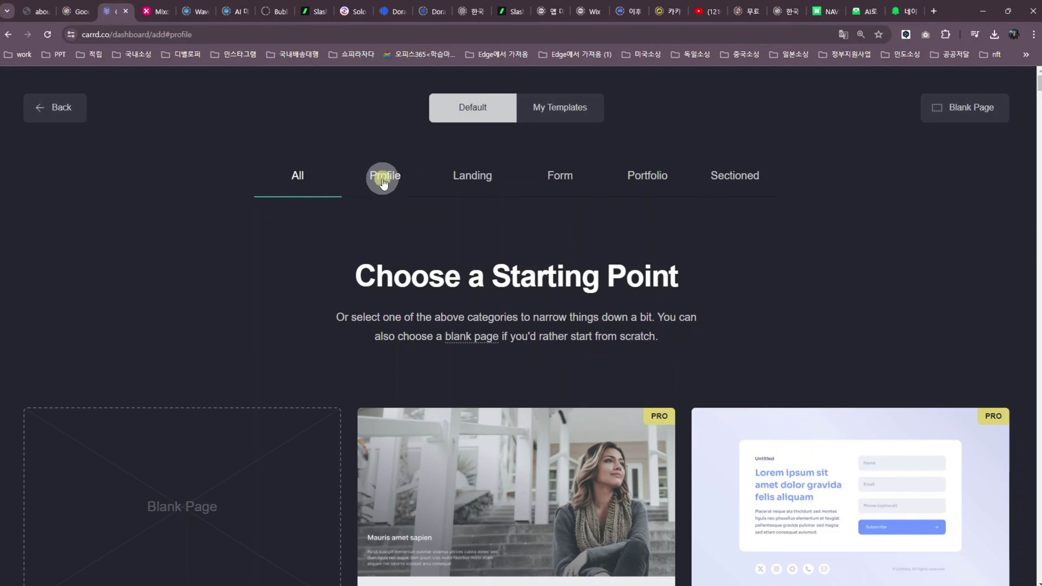
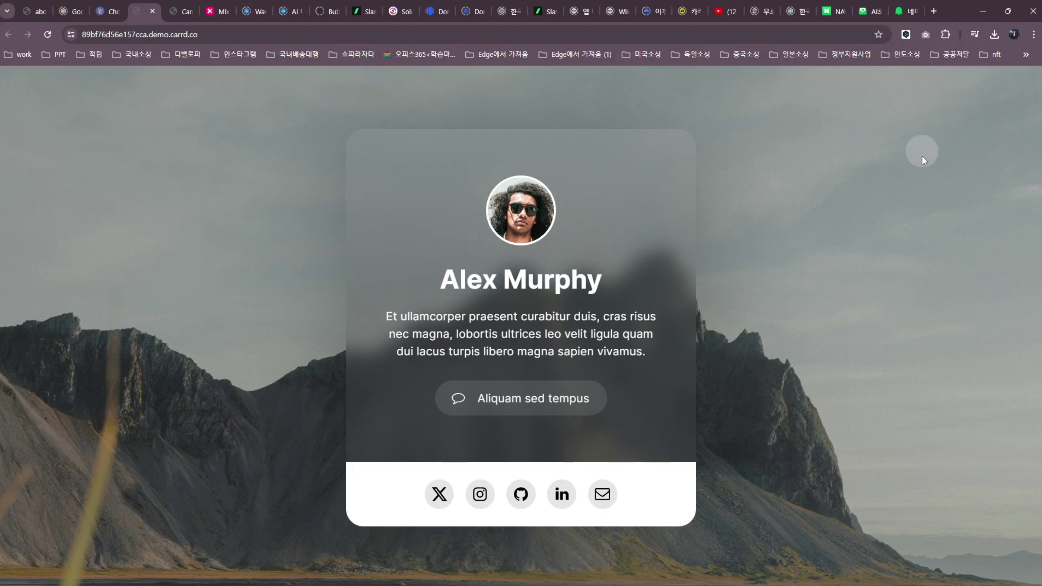
click(113, 14)
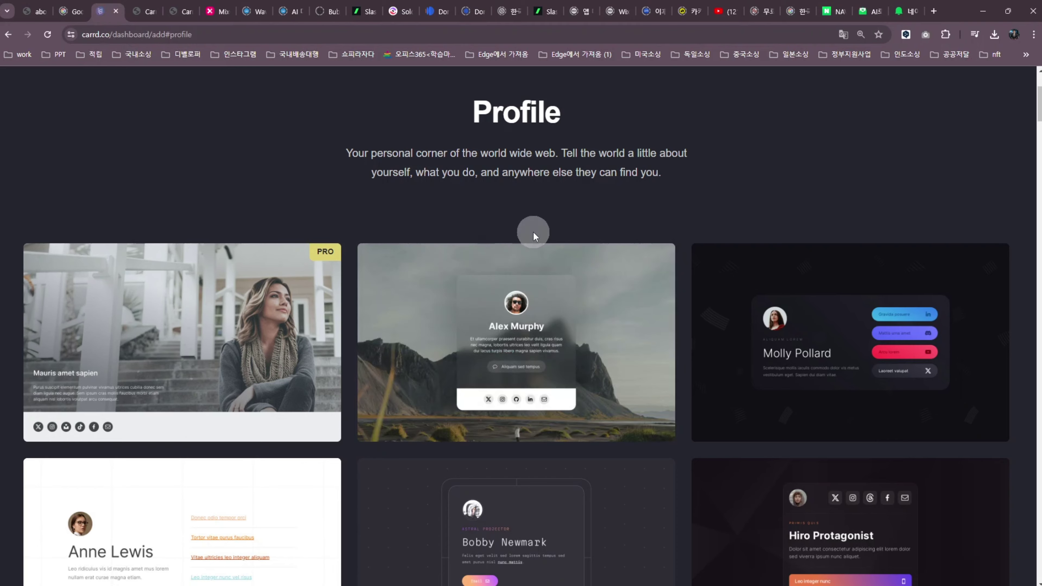
scroll(583, 287, up, 4)
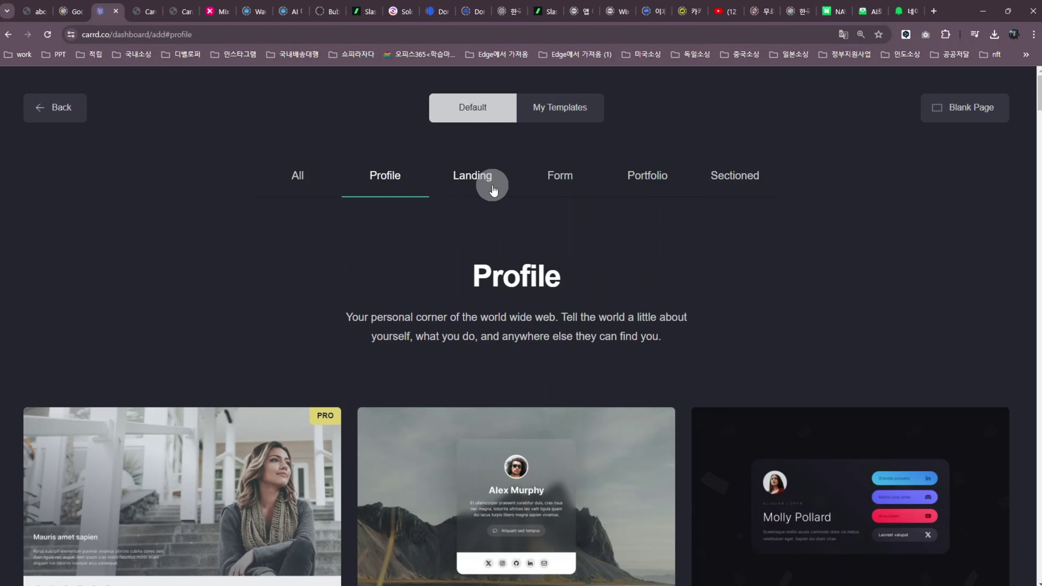
Step: Show the Landing templates and browse through their designs
click(476, 182)
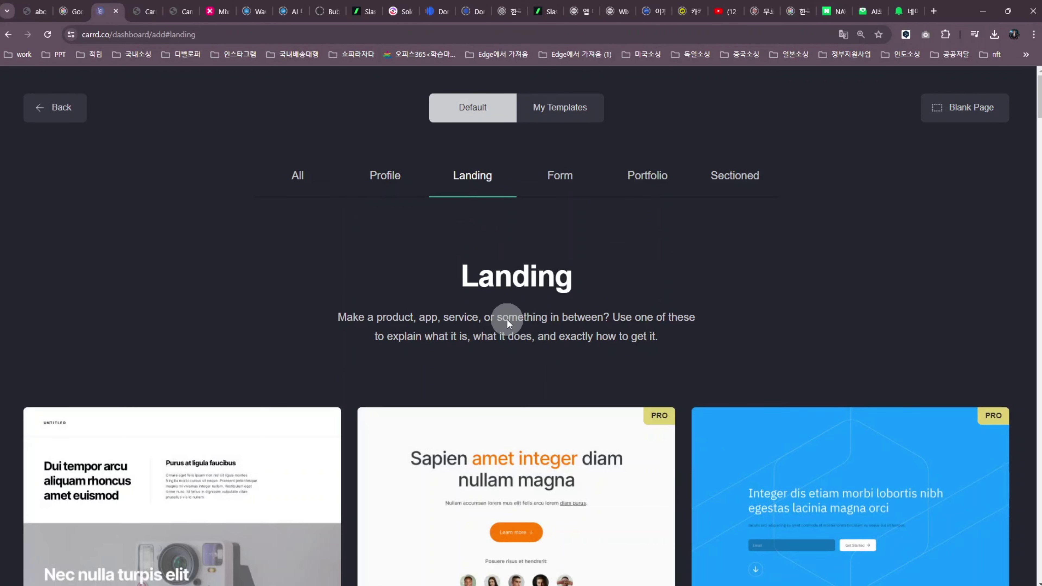
scroll(486, 332, down, 4)
scroll(482, 344, down, 10)
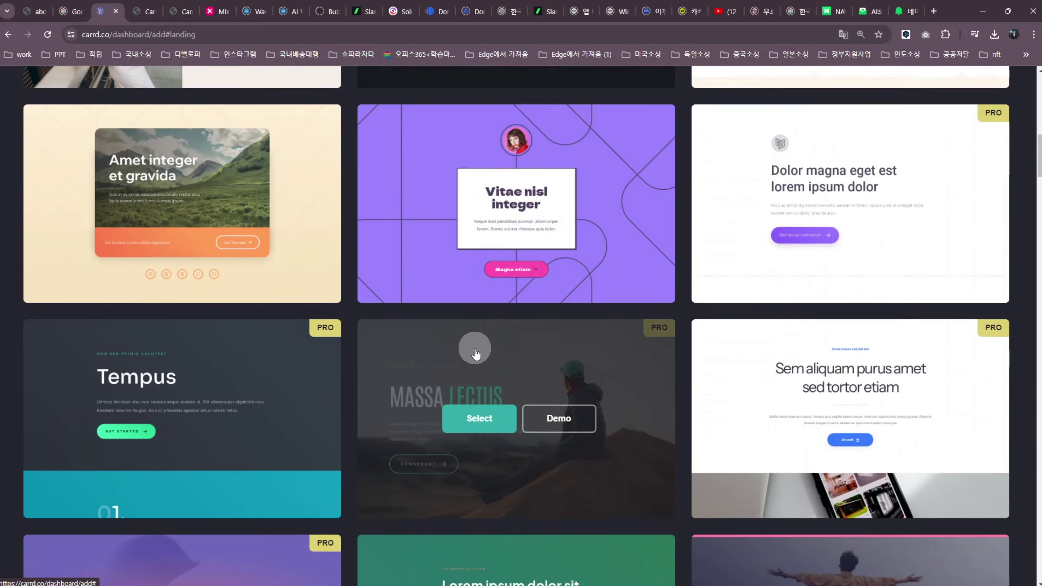
scroll(482, 345, down, 4)
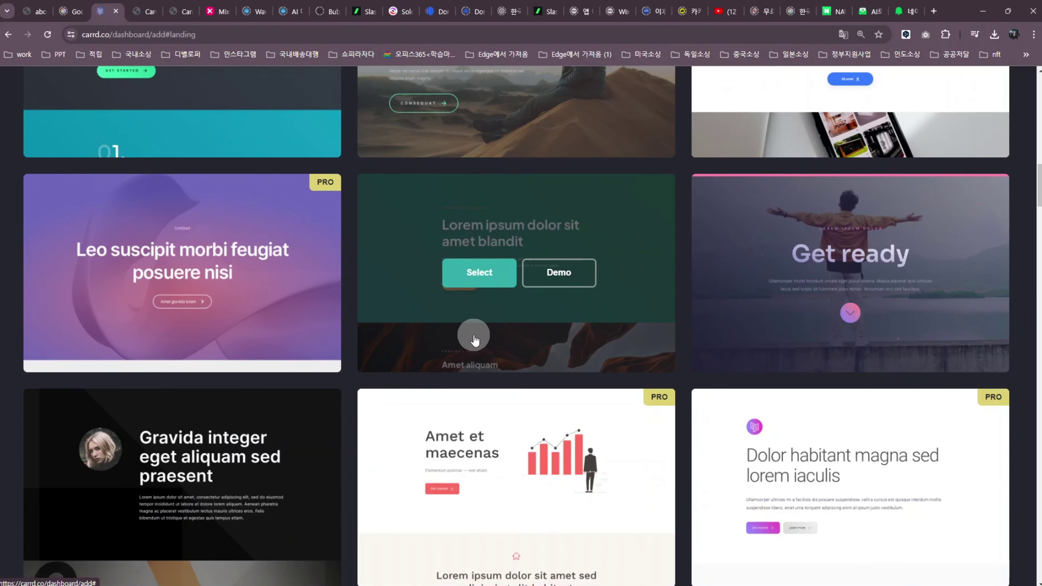
scroll(550, 322, up, 3)
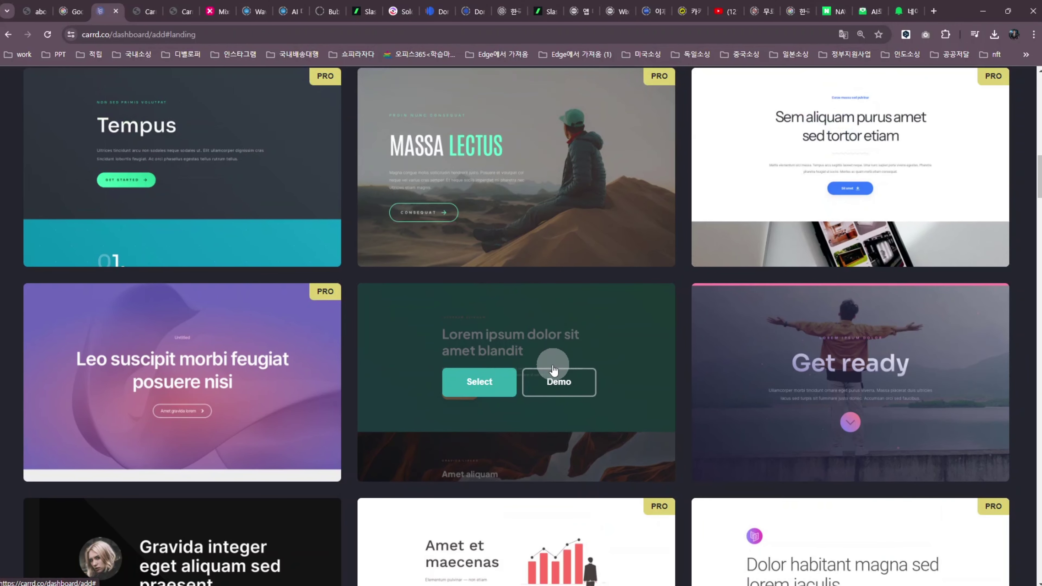
Step: Preview the demo of the green "Lorem ipsum dolor sit amet blandit" template down to its end and return to the gallery
click(571, 392)
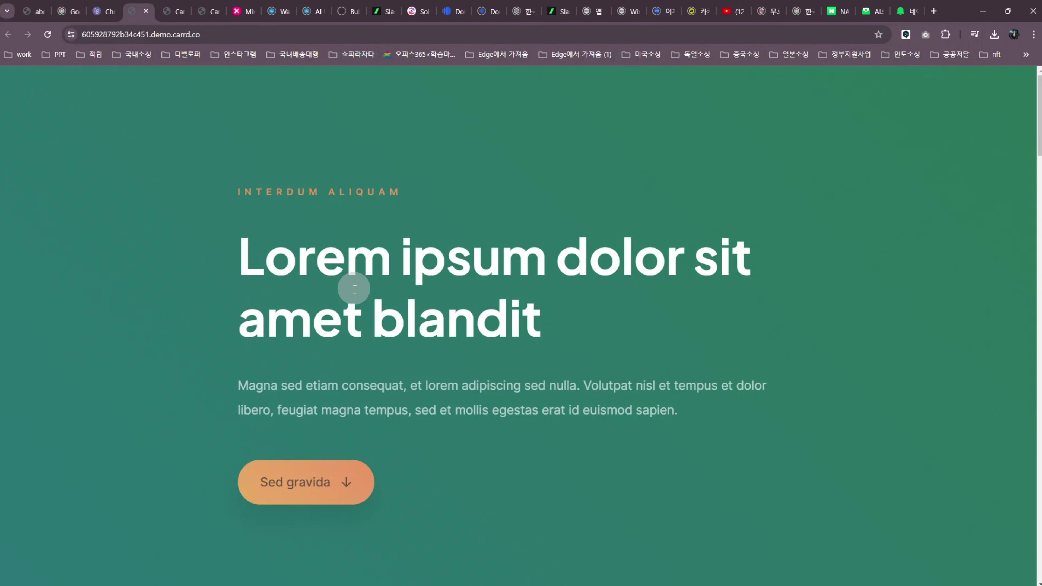
scroll(354, 293, down, 8)
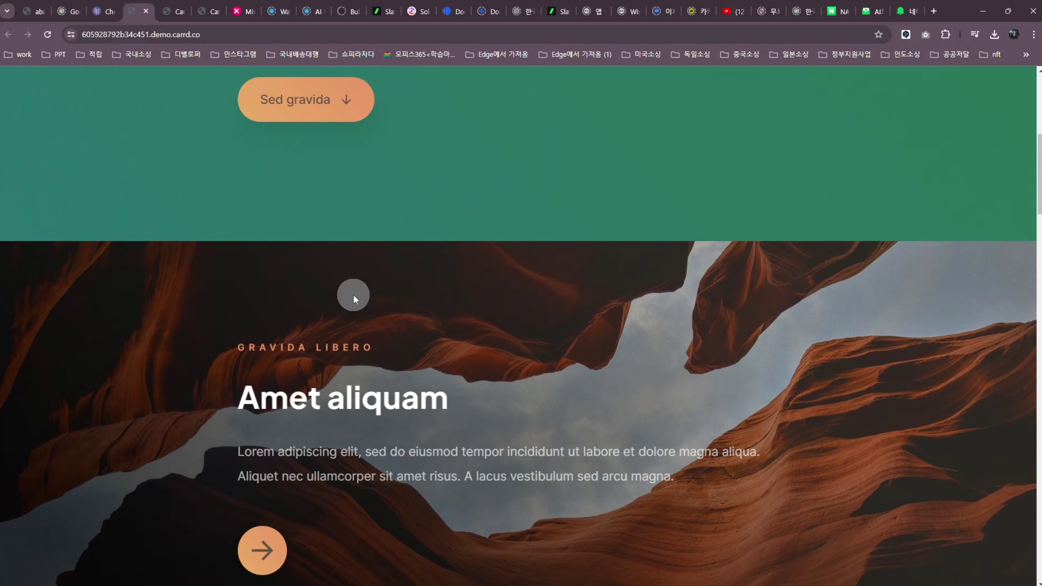
scroll(353, 294, down, 8)
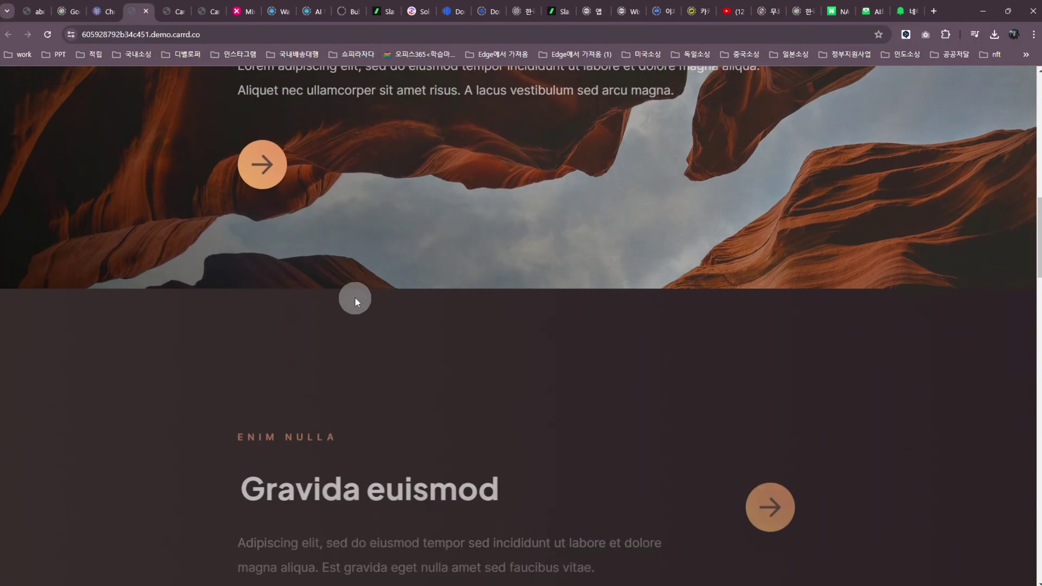
scroll(356, 298, down, 7)
scroll(364, 272, down, 7)
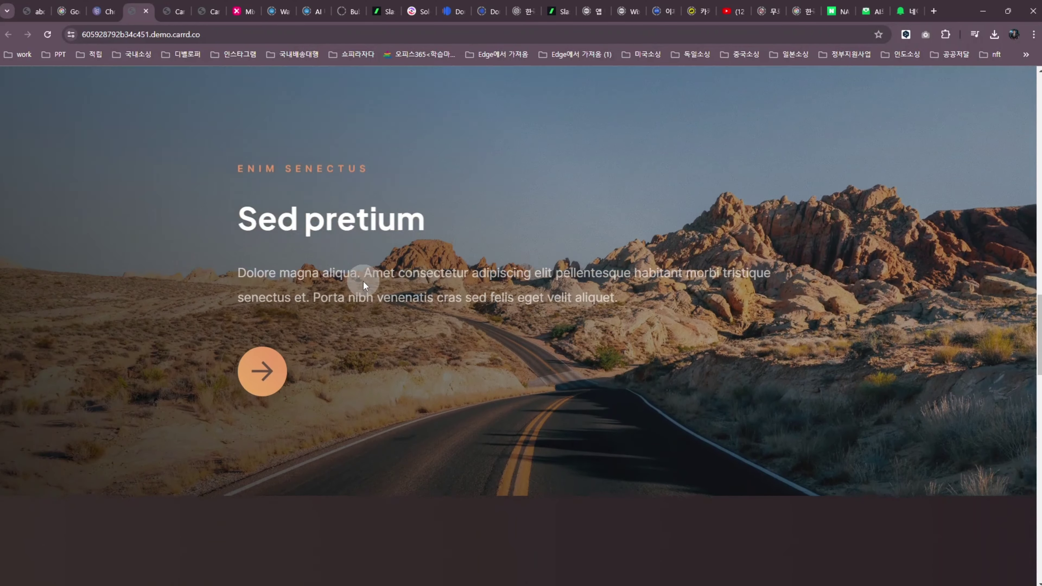
scroll(363, 283, down, 14)
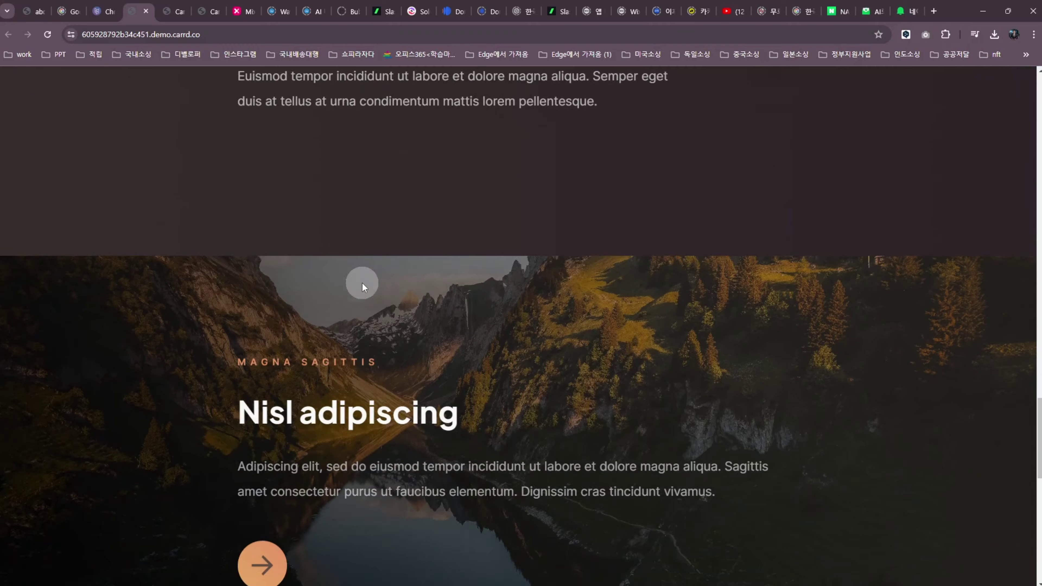
scroll(362, 284, down, 14)
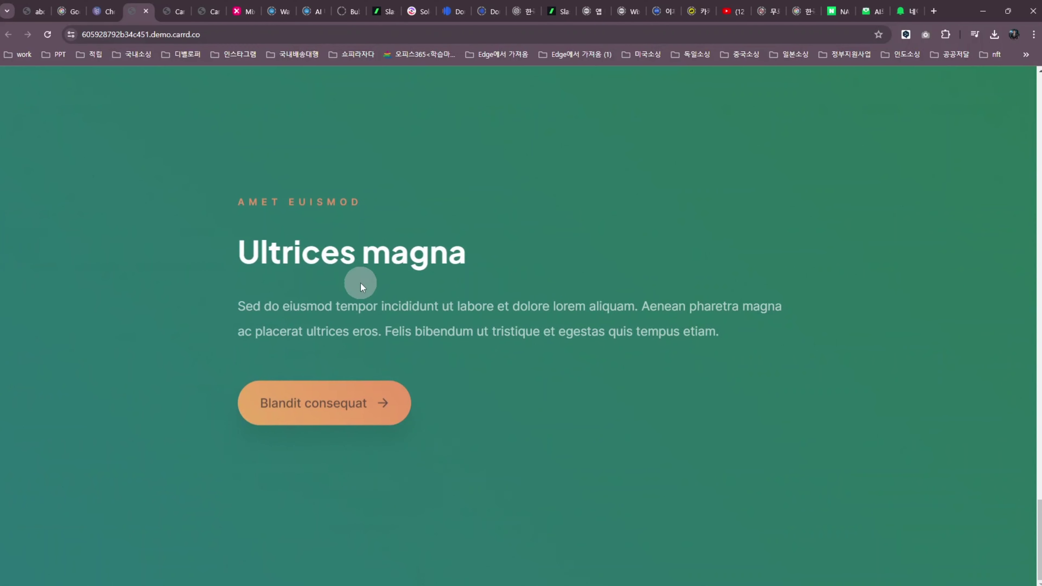
click(109, 12)
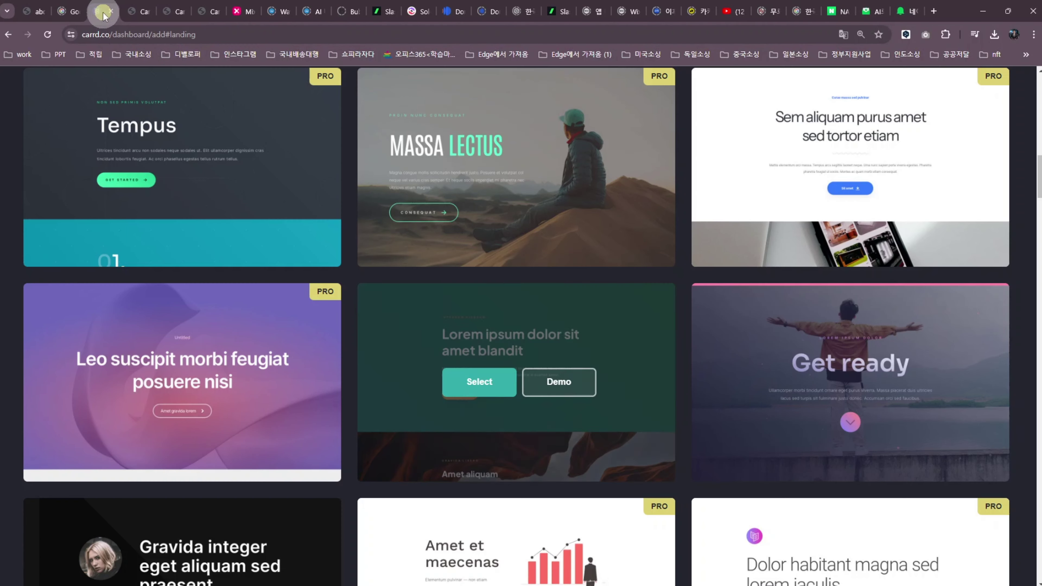
Step: Browse further through the Landing templates down to the black "Product" design
scroll(488, 336, down, 6)
scroll(488, 346, down, 4)
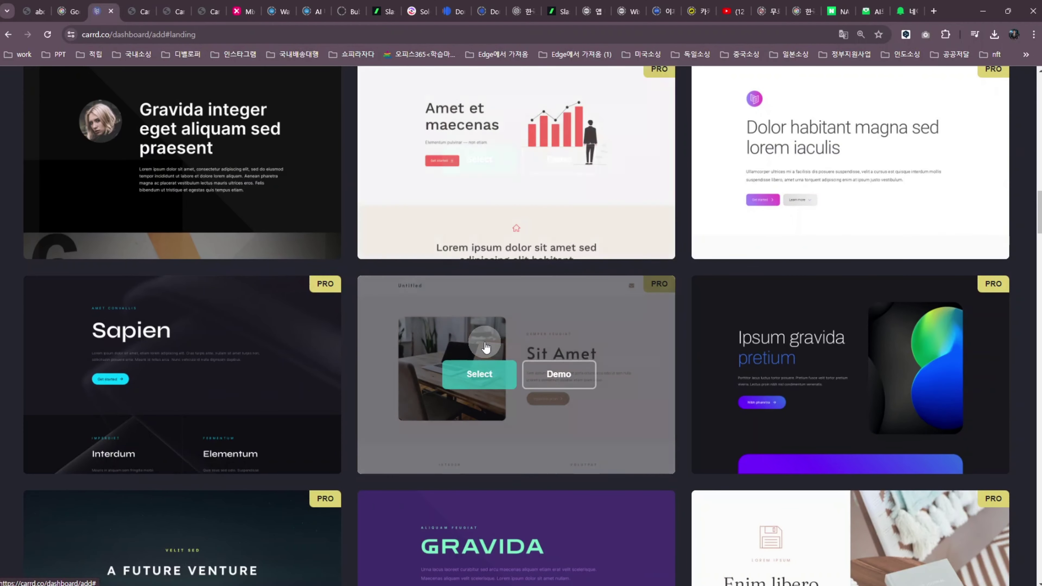
scroll(486, 346, down, 5)
scroll(484, 347, down, 16)
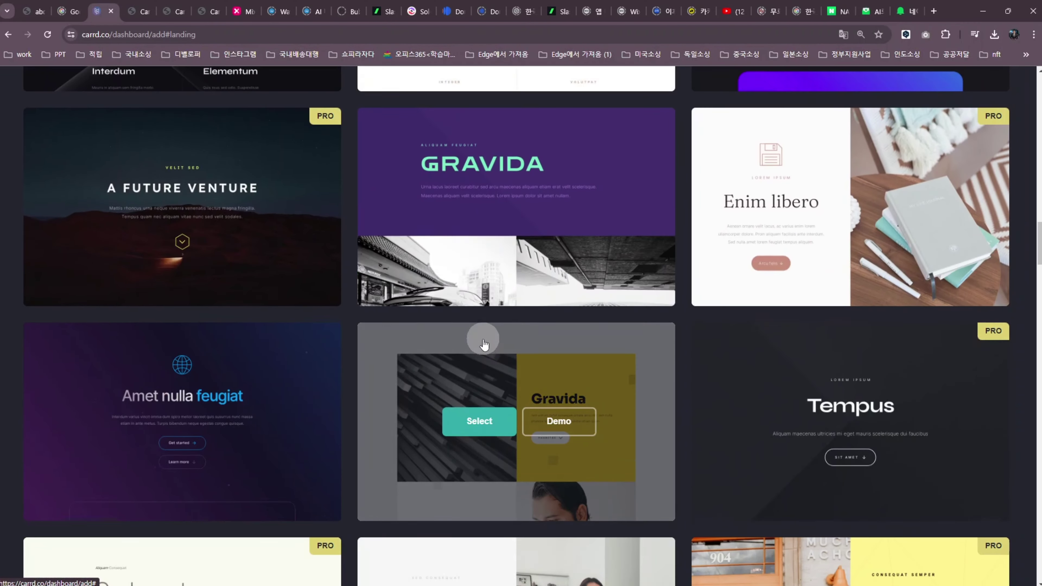
scroll(486, 349, down, 12)
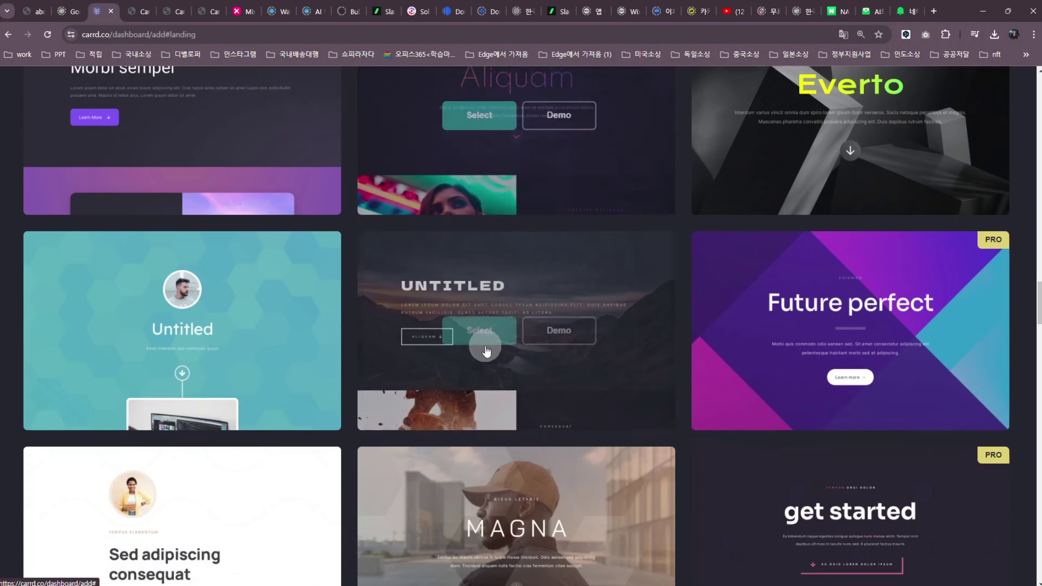
scroll(486, 355, down, 17)
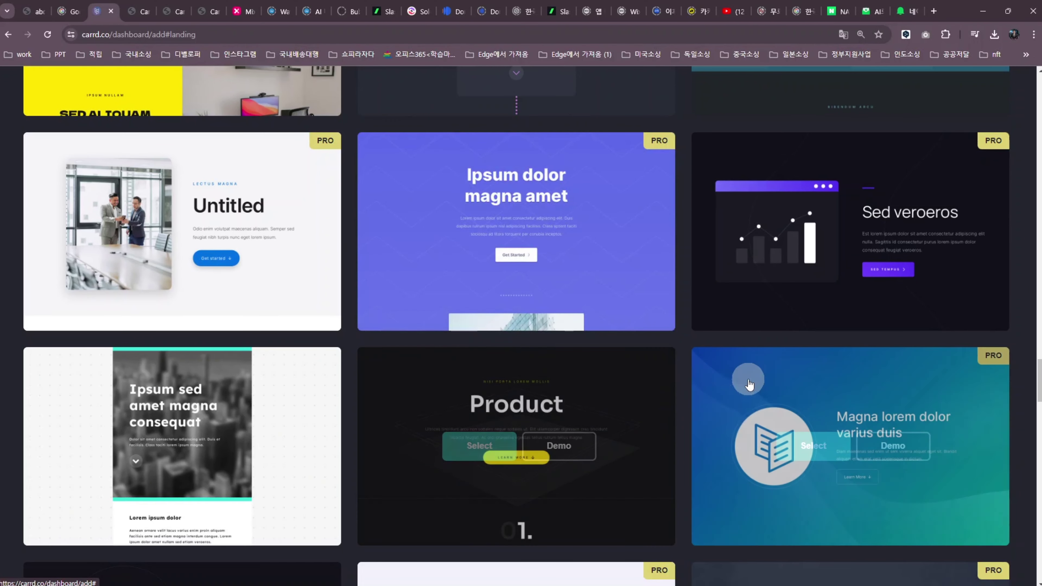
scroll(767, 383, down, 3)
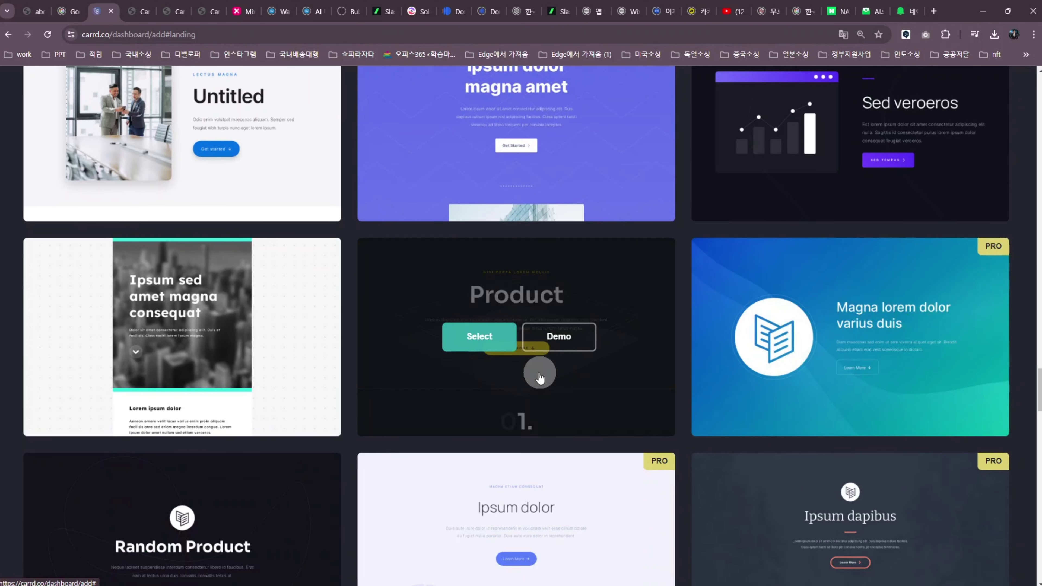
Step: Preview the demo of the black "Product" template down to its footer and return to the template gallery
click(558, 336)
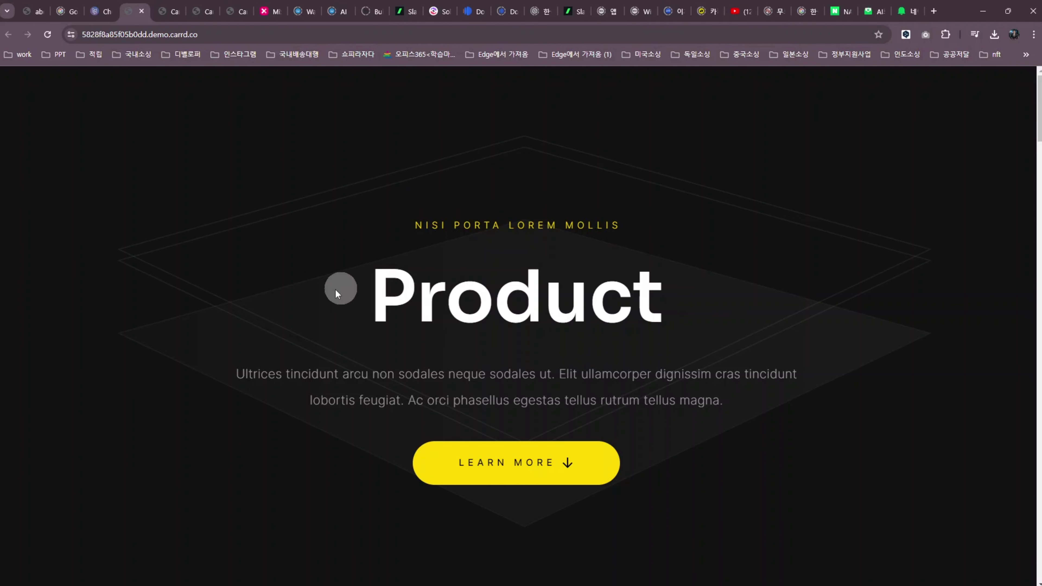
scroll(466, 396, down, 12)
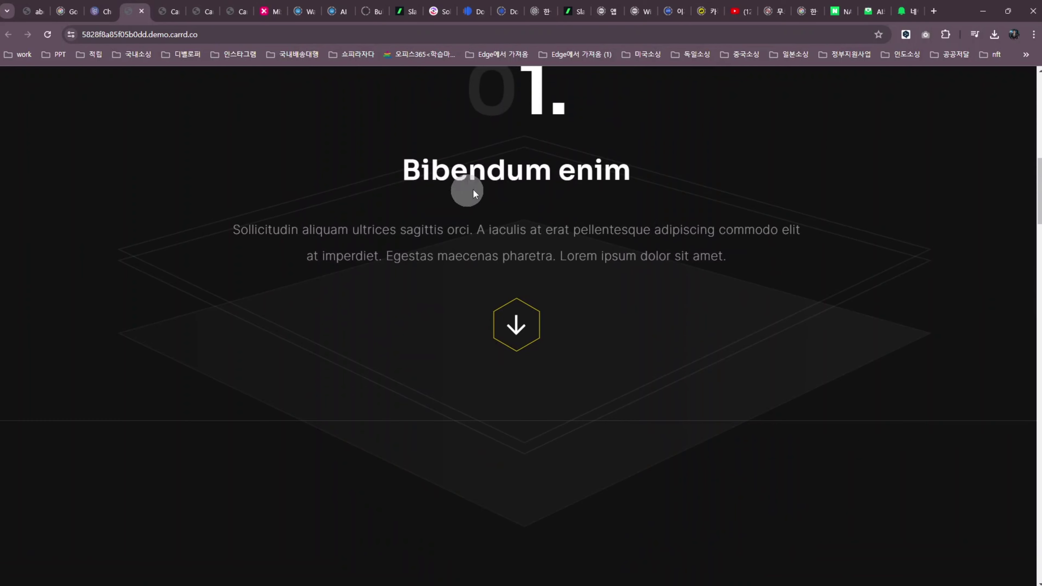
scroll(507, 281, down, 15)
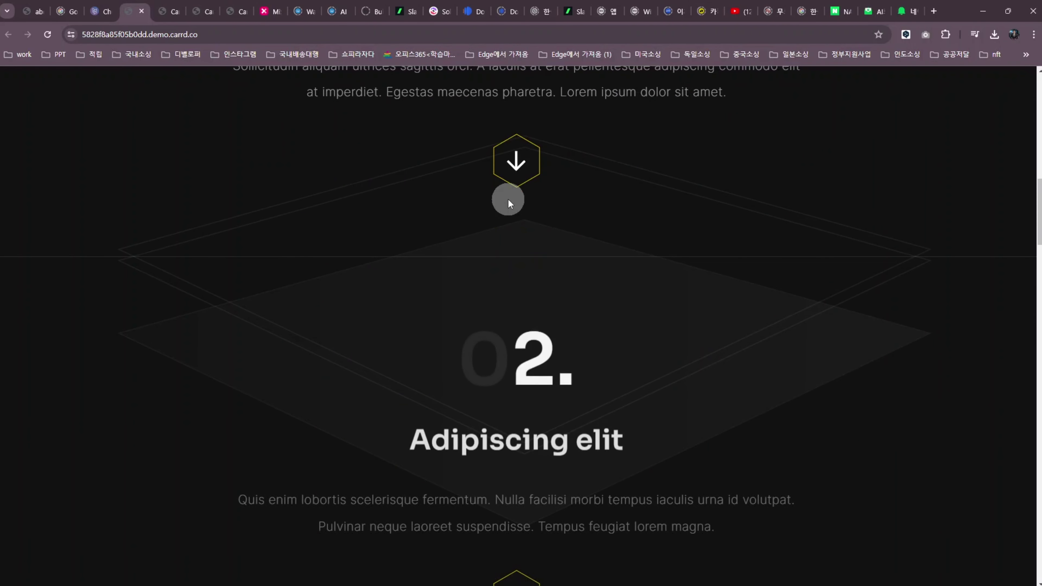
scroll(504, 222, down, 12)
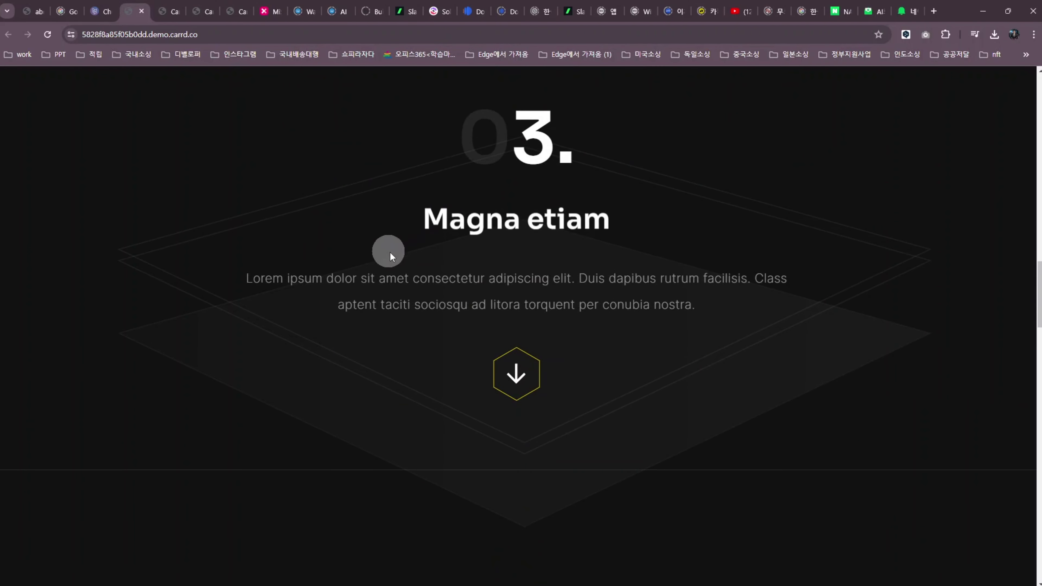
scroll(428, 261, down, 5)
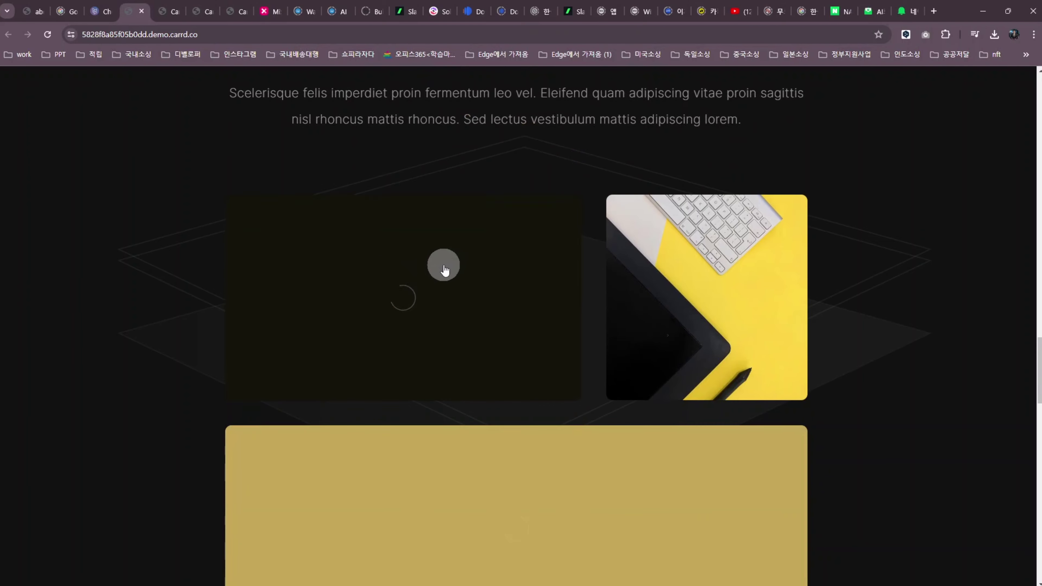
scroll(372, 266, down, 16)
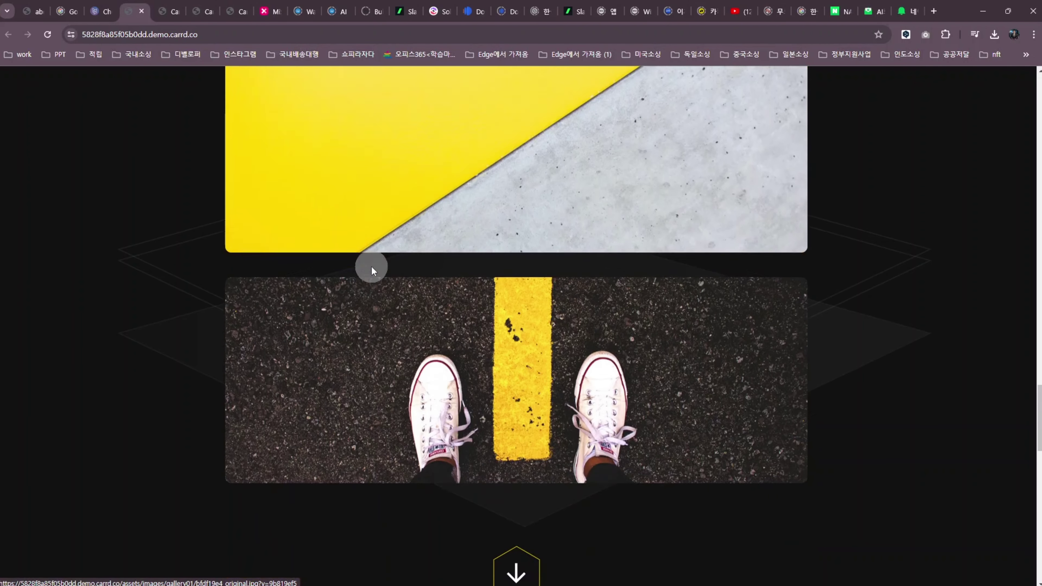
scroll(371, 274, down, 8)
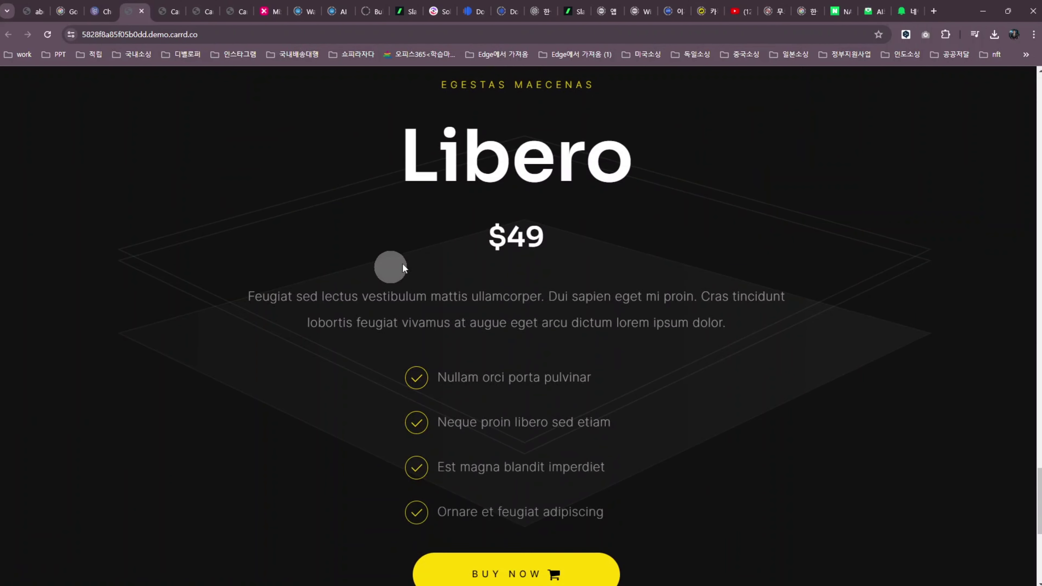
scroll(430, 365, down, 3)
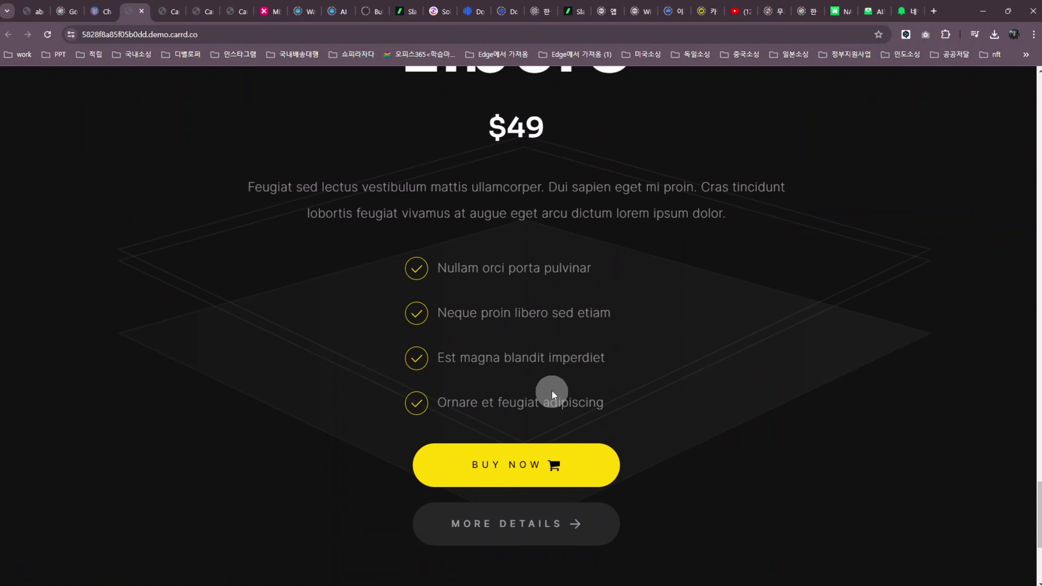
scroll(542, 365, down, 3)
scroll(539, 361, down, 3)
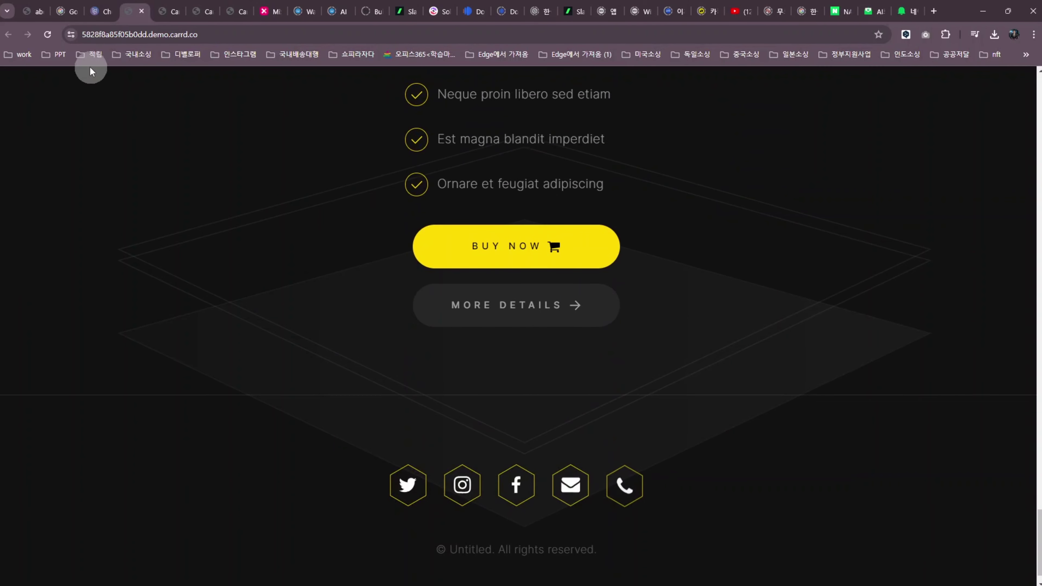
click(96, 17)
Step: Show the Form templates, preview the demo of the "Almost here." design and return to the gallery
scroll(451, 328, up, 15)
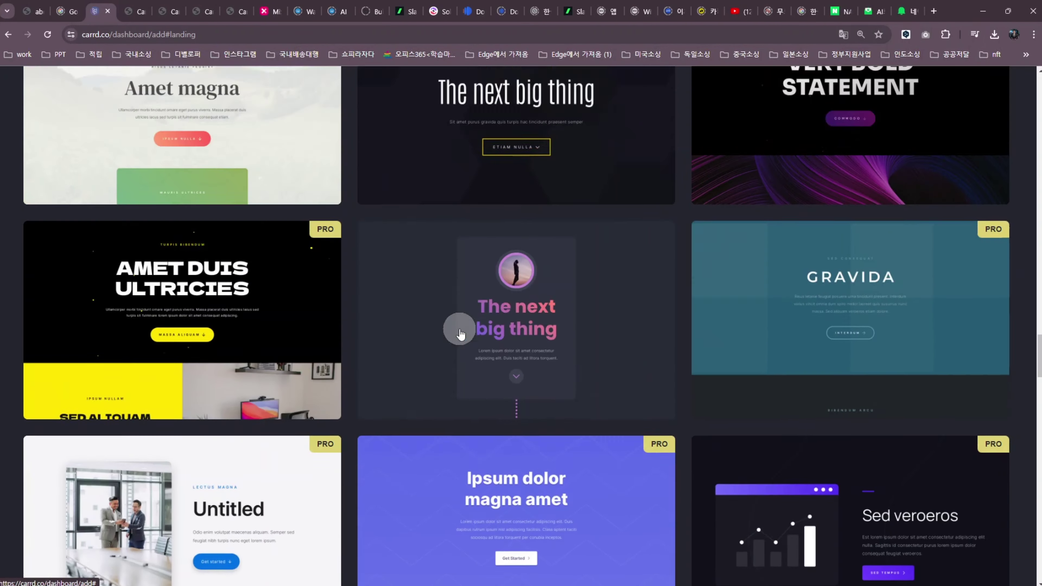
scroll(451, 336, up, 15)
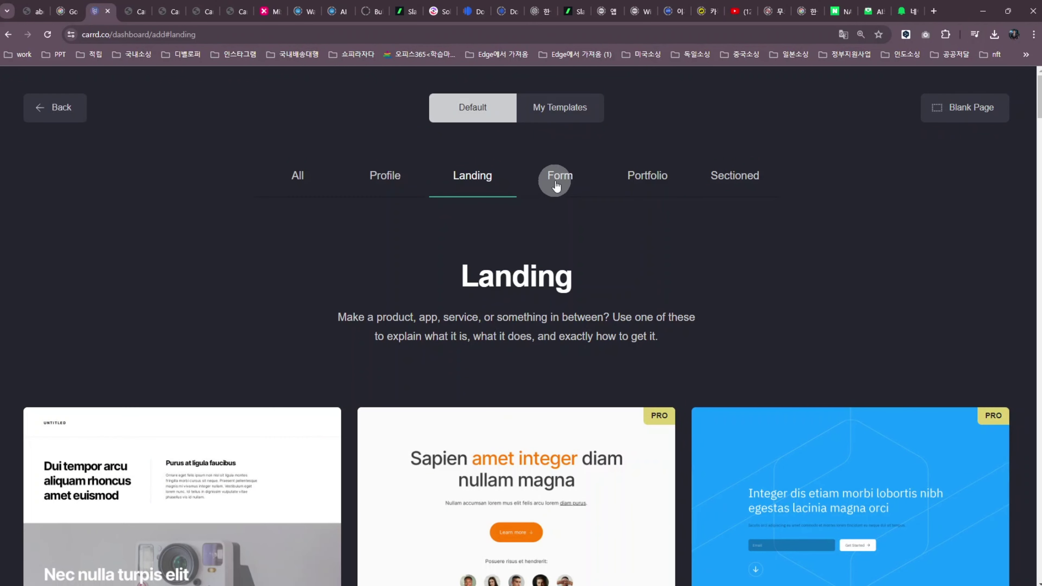
click(557, 181)
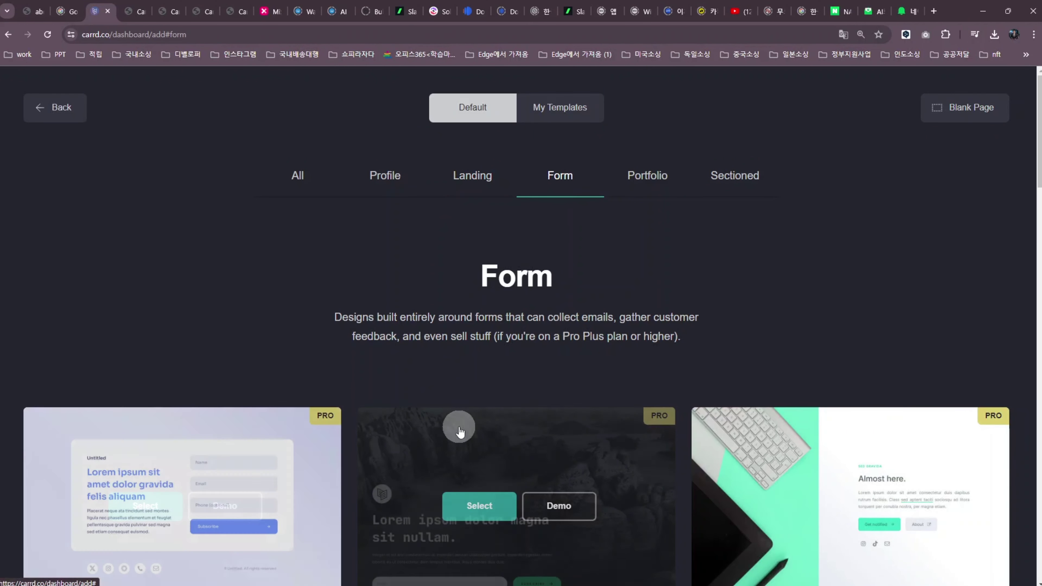
scroll(460, 432, down, 1)
click(897, 458)
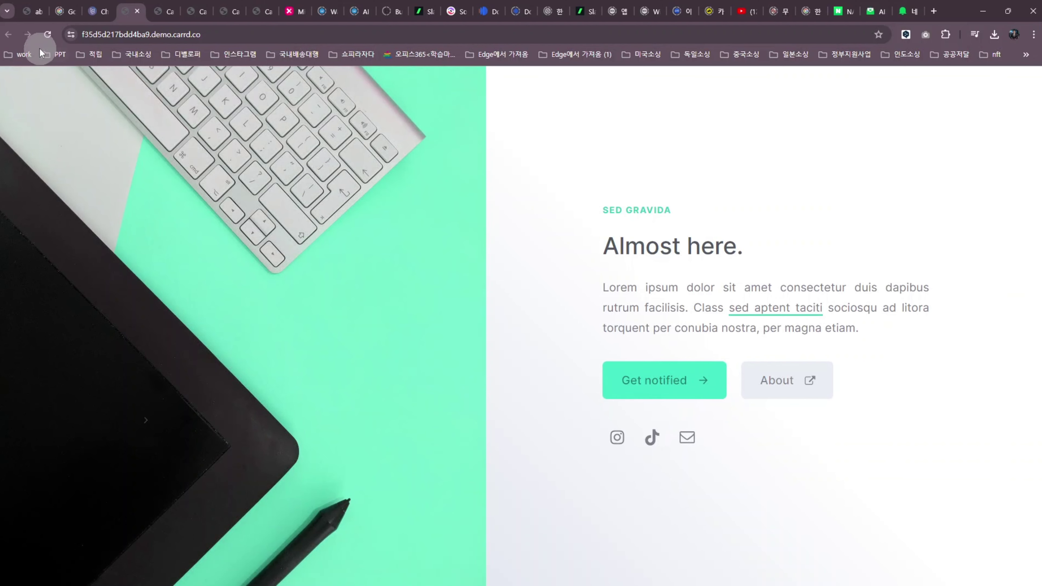
click(96, 11)
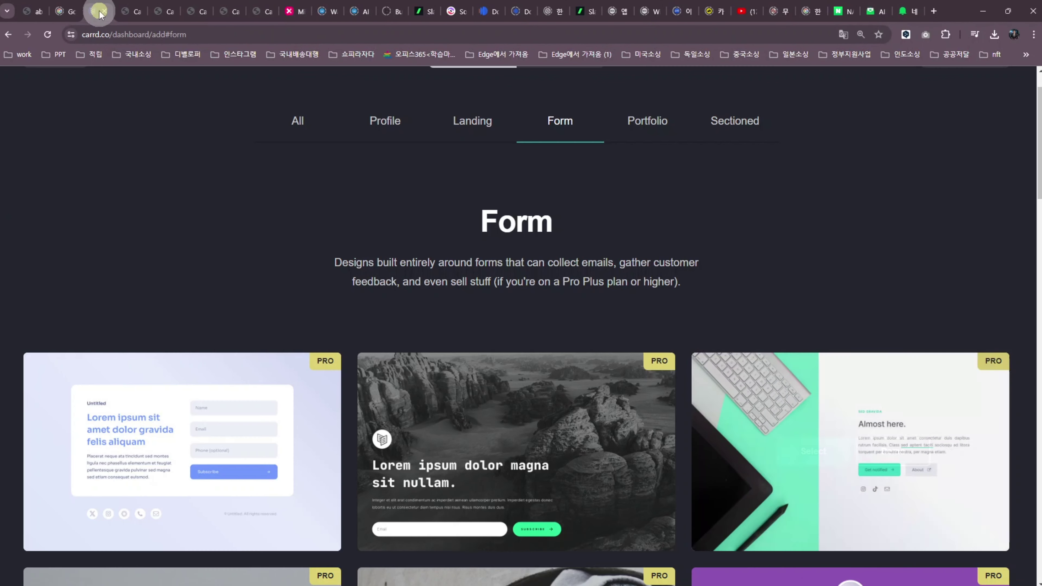
Step: Show the Portfolio templates and browse down to the "sed tempus" design
click(641, 123)
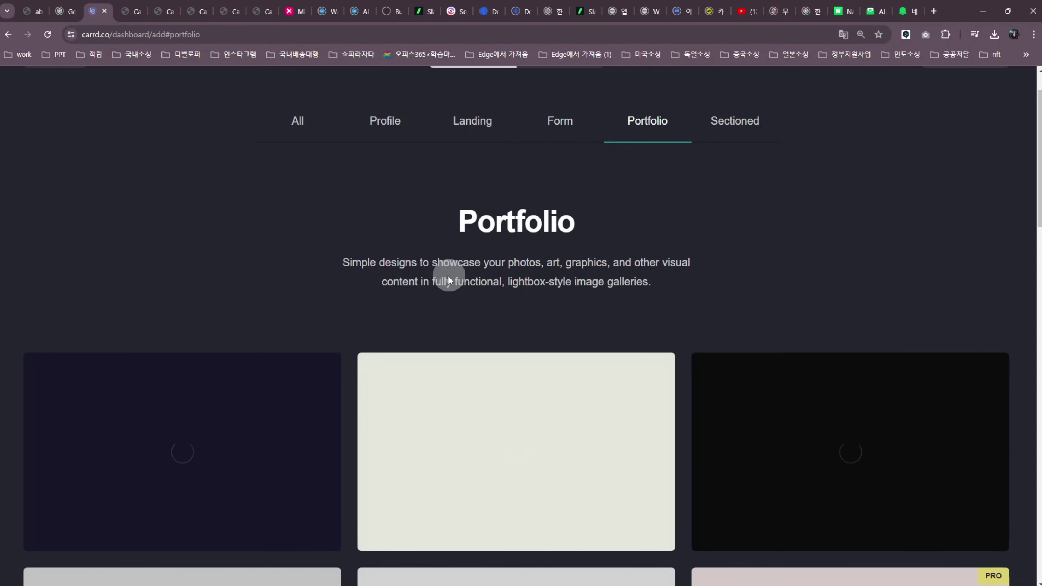
scroll(316, 316, down, 10)
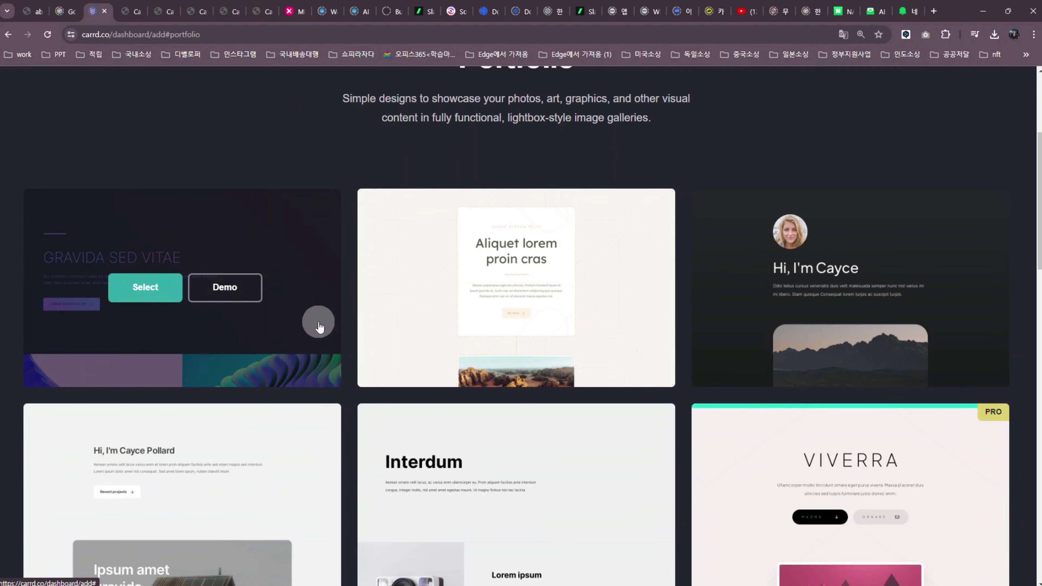
scroll(325, 331, down, 5)
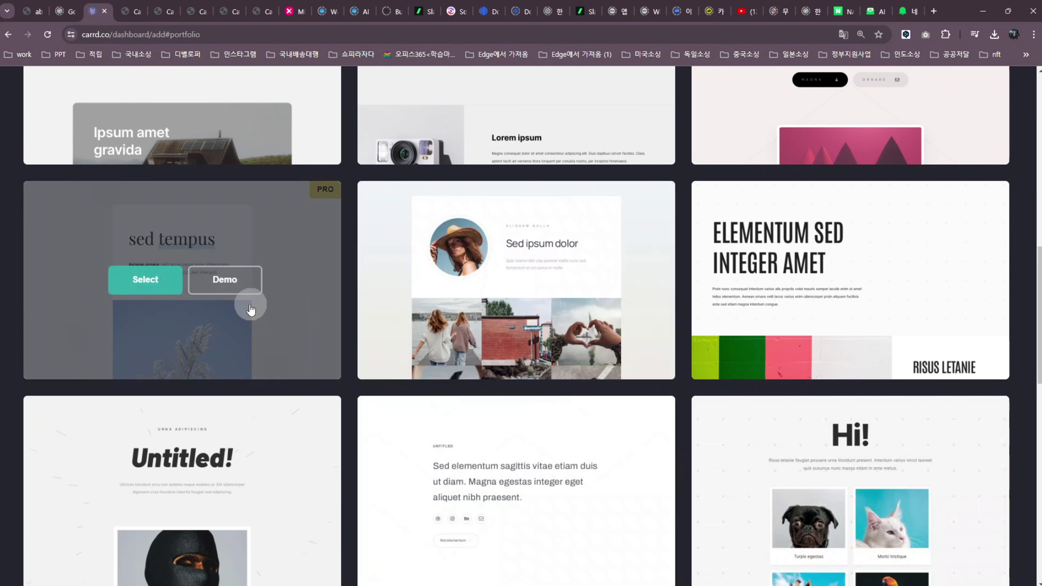
Step: Preview the demo of the "sed tempus" template down to its subscribe form and return to the gallery
click(225, 284)
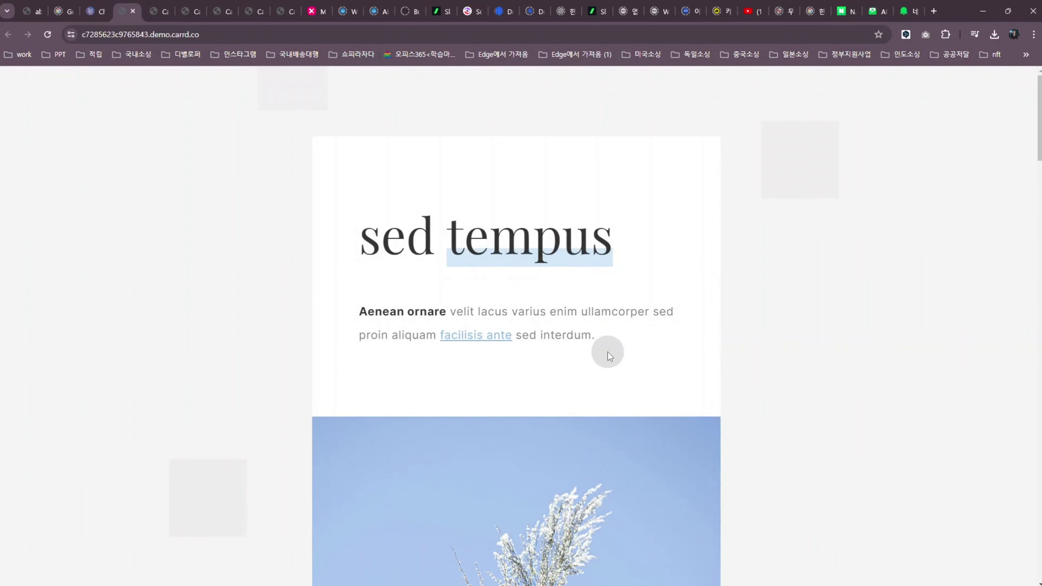
scroll(607, 353, down, 8)
scroll(605, 363, down, 5)
scroll(604, 364, up, 10)
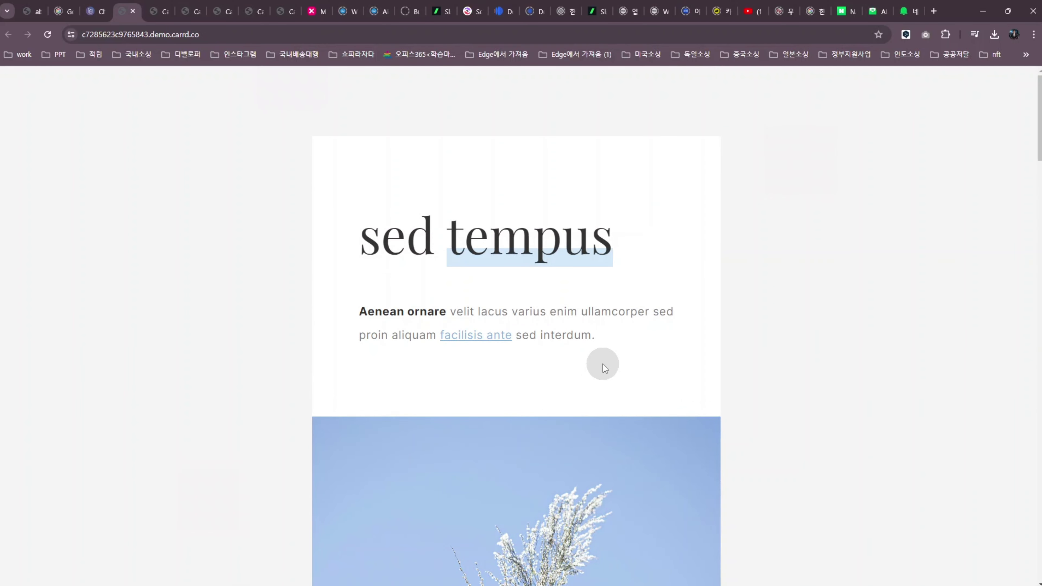
scroll(602, 364, down, 5)
scroll(606, 374, up, 4)
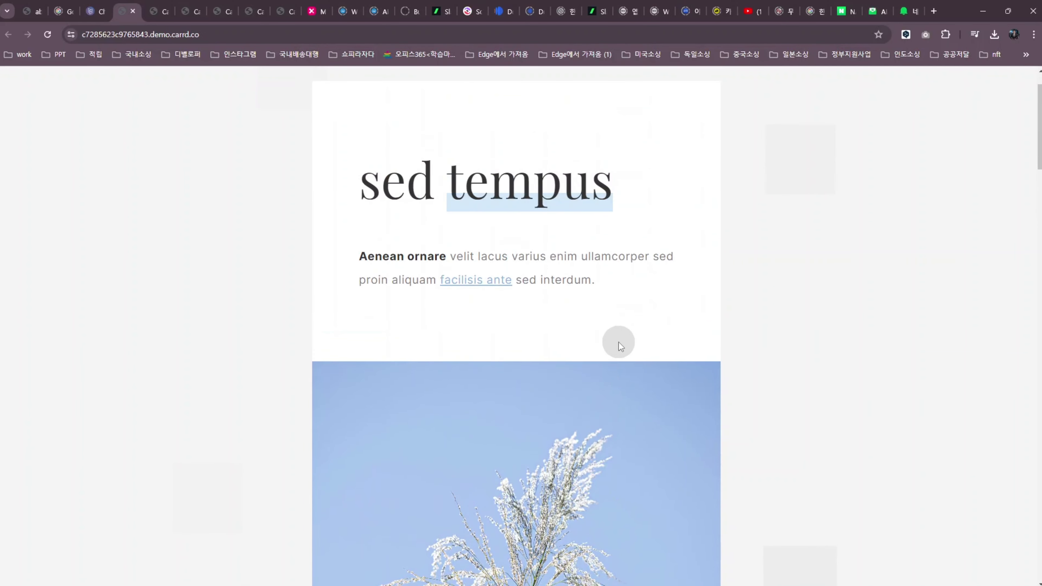
scroll(615, 340, down, 12)
scroll(613, 354, down, 20)
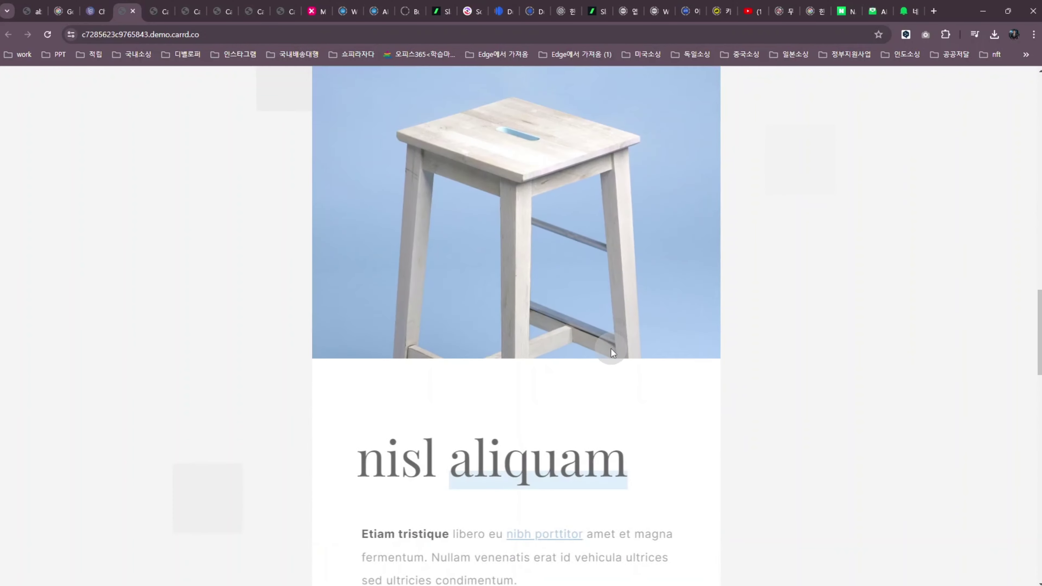
scroll(612, 349, down, 9)
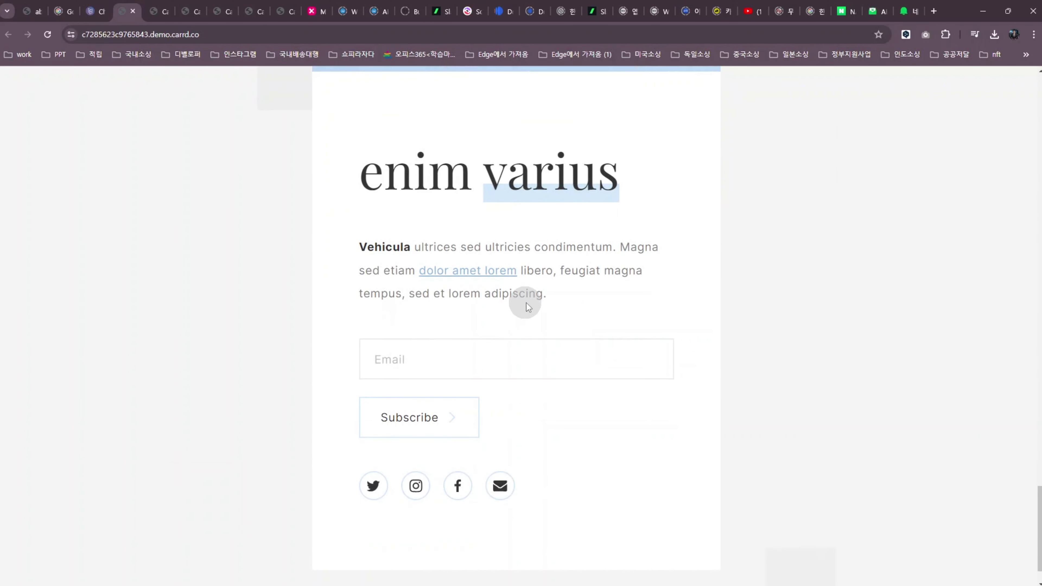
scroll(509, 415, down, 2)
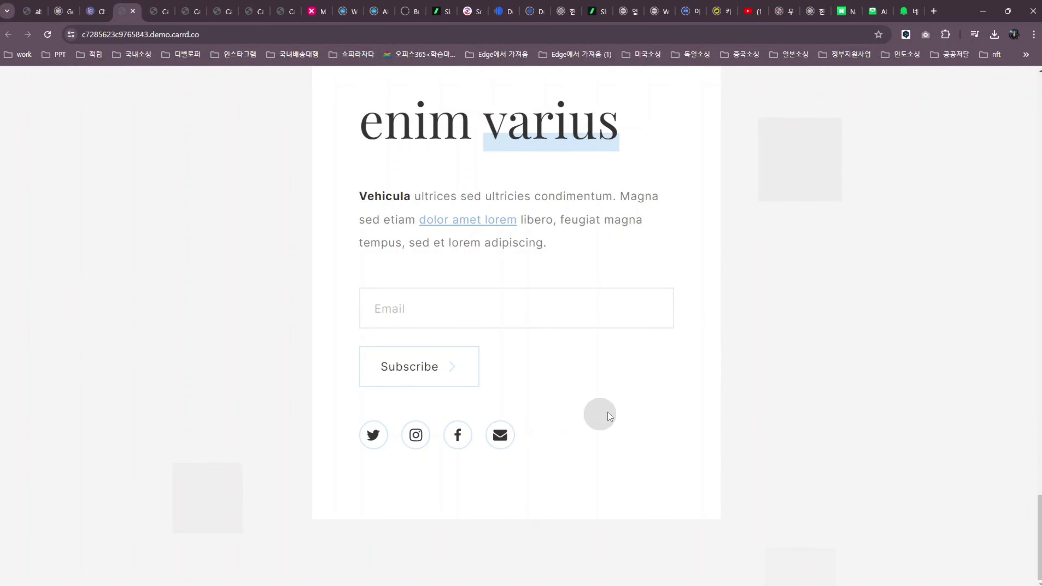
click(97, 17)
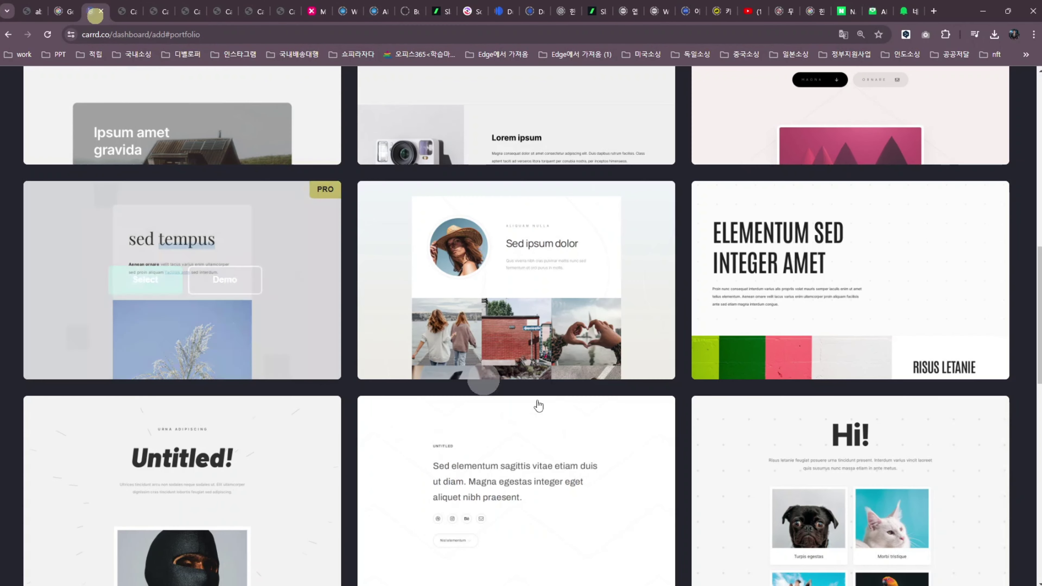
Step: Show the Sectioned templates and preview the "Magna gravida consequat" demo, advancing through its sections to 03
scroll(679, 443, up, 10)
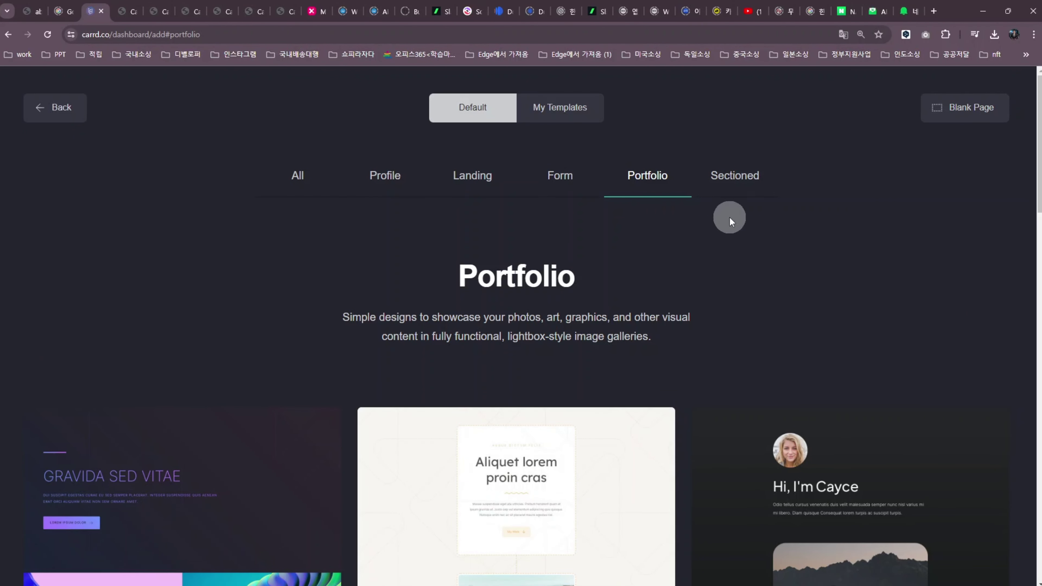
click(734, 180)
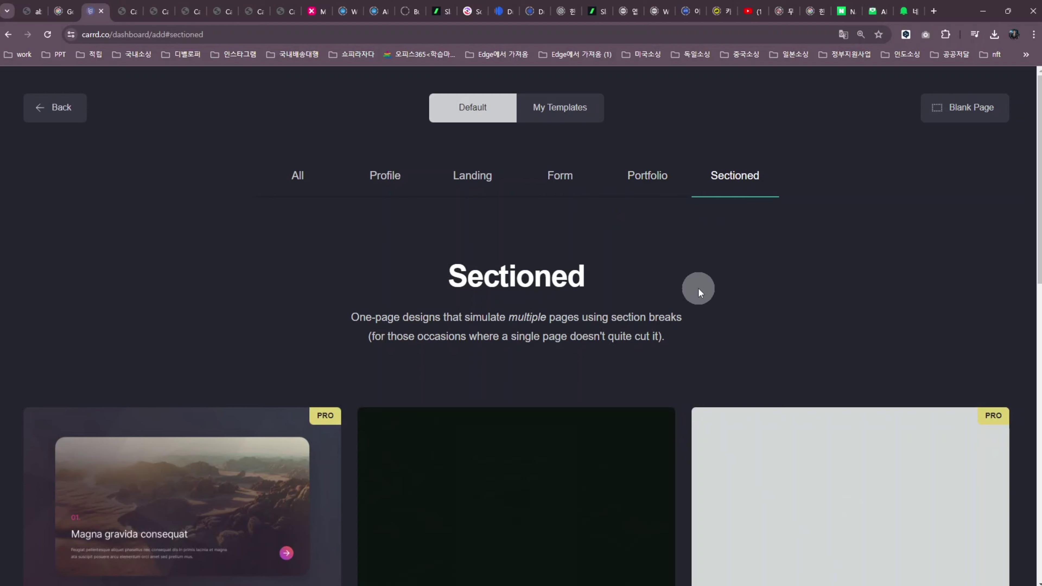
scroll(538, 366, down, 5)
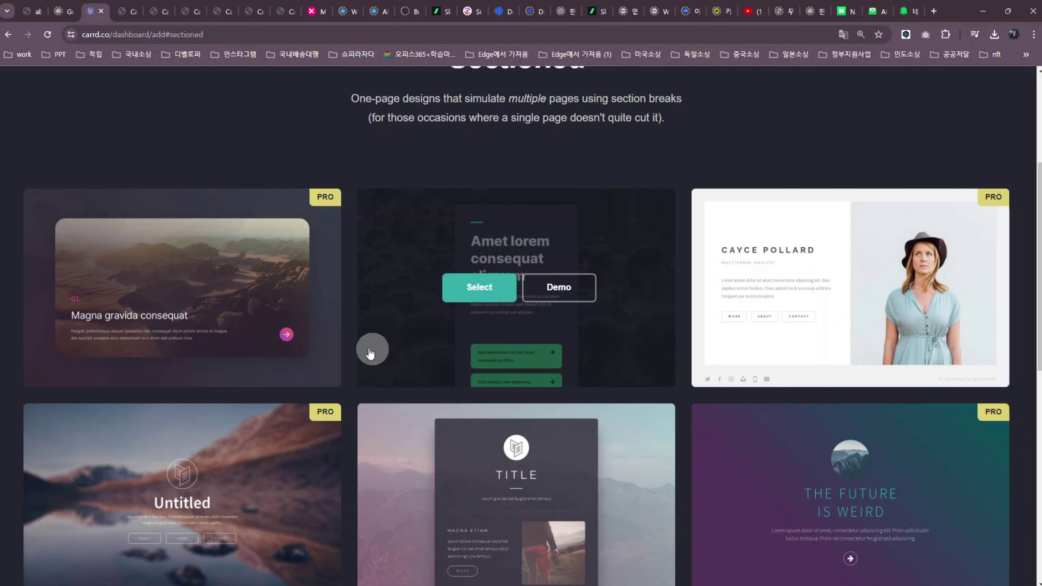
click(218, 288)
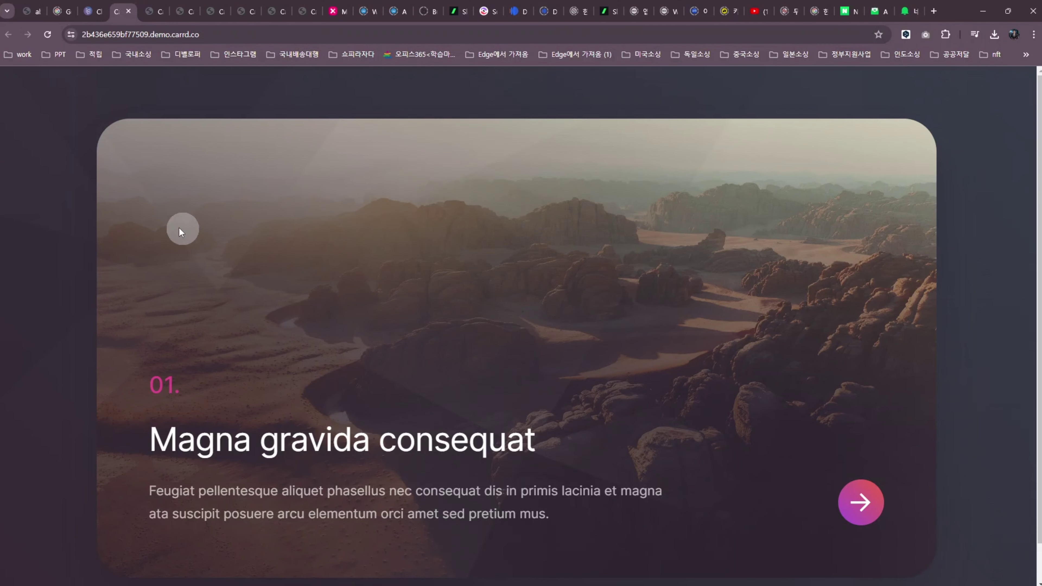
click(866, 506)
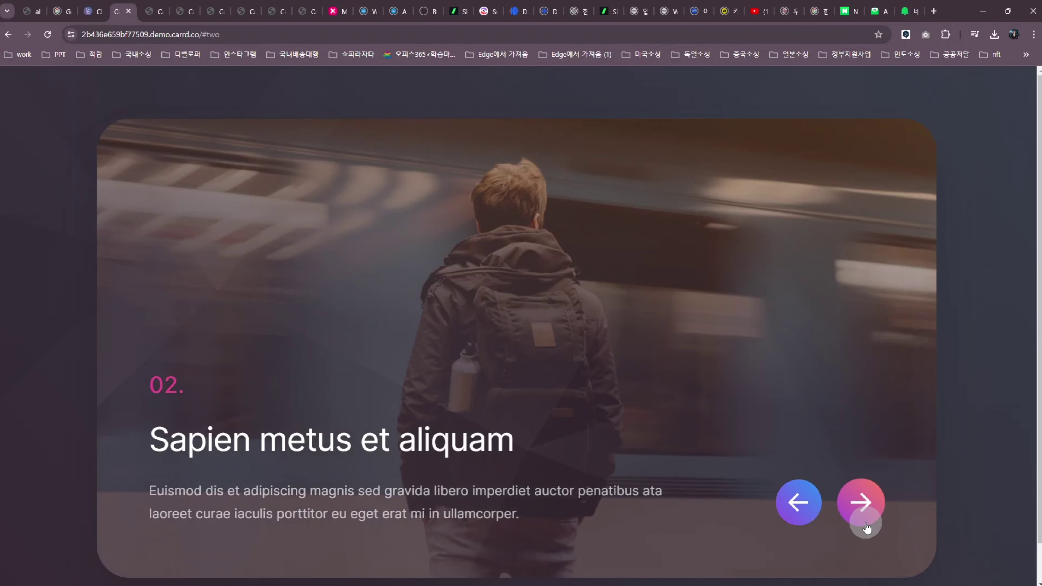
click(862, 508)
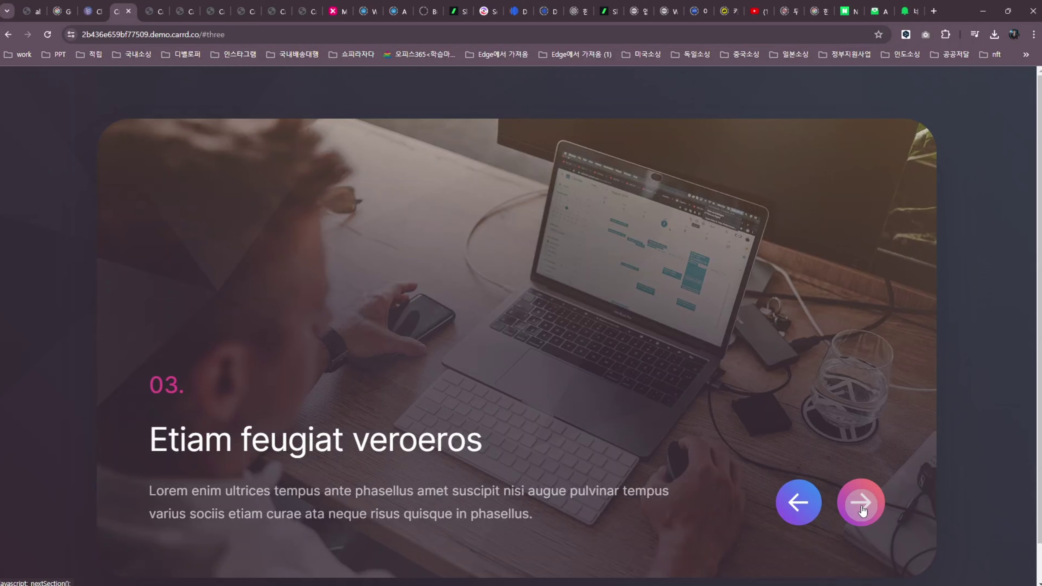
Step: Advance the "Magna gravida consequat" demo to section 04 and return to the template gallery
click(861, 509)
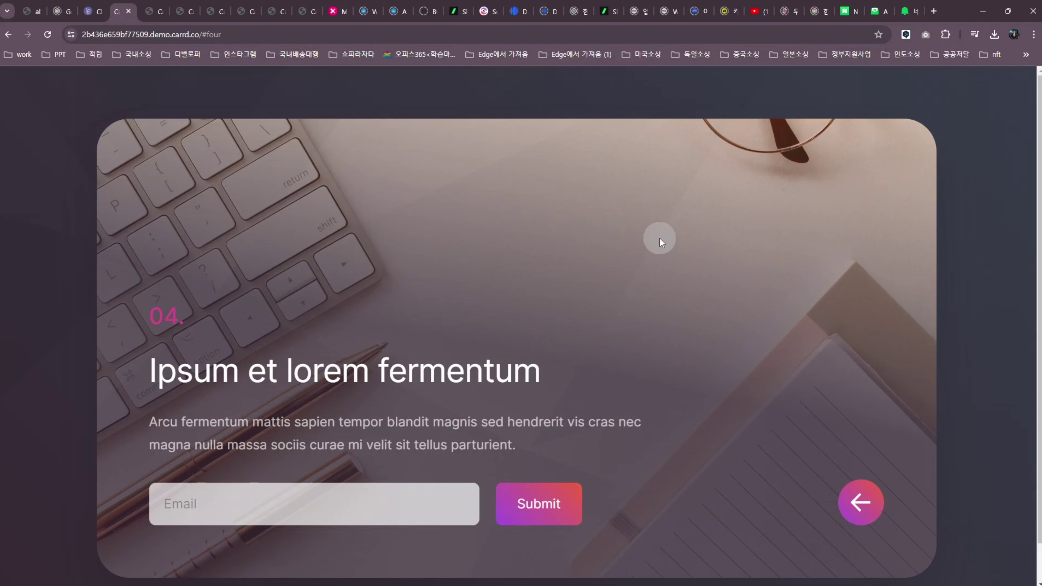
click(98, 16)
mouse_move(516, 356)
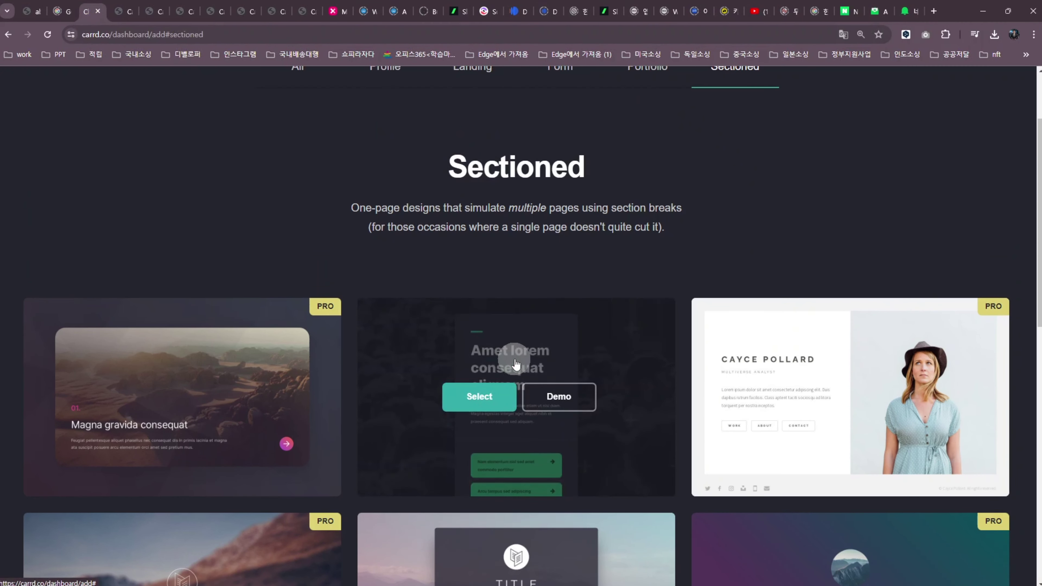
Step: Browse the remaining Sectioned templates and return to the category choices
mouse_move(708, 344)
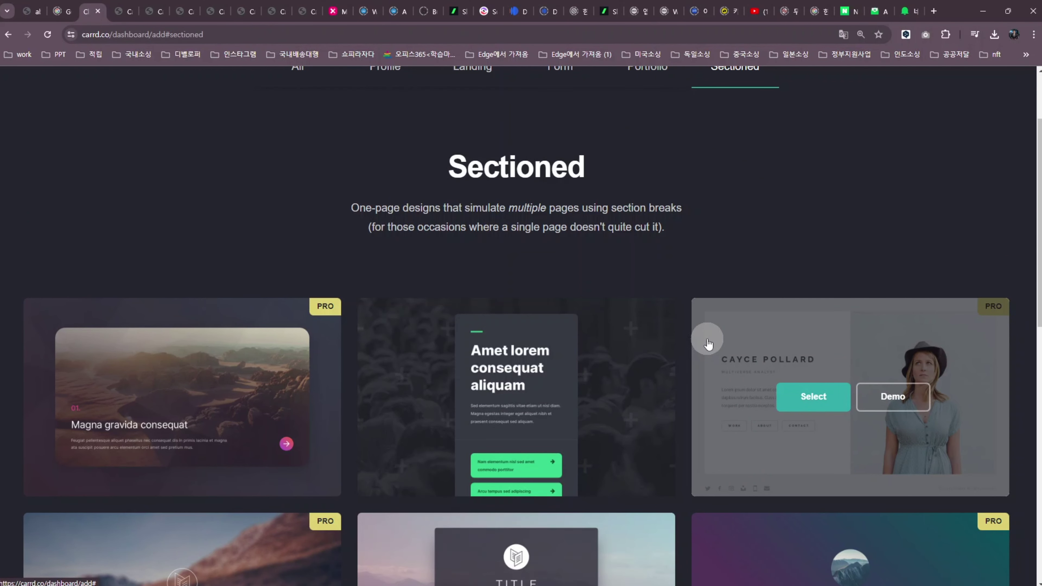
scroll(533, 384, down, 4)
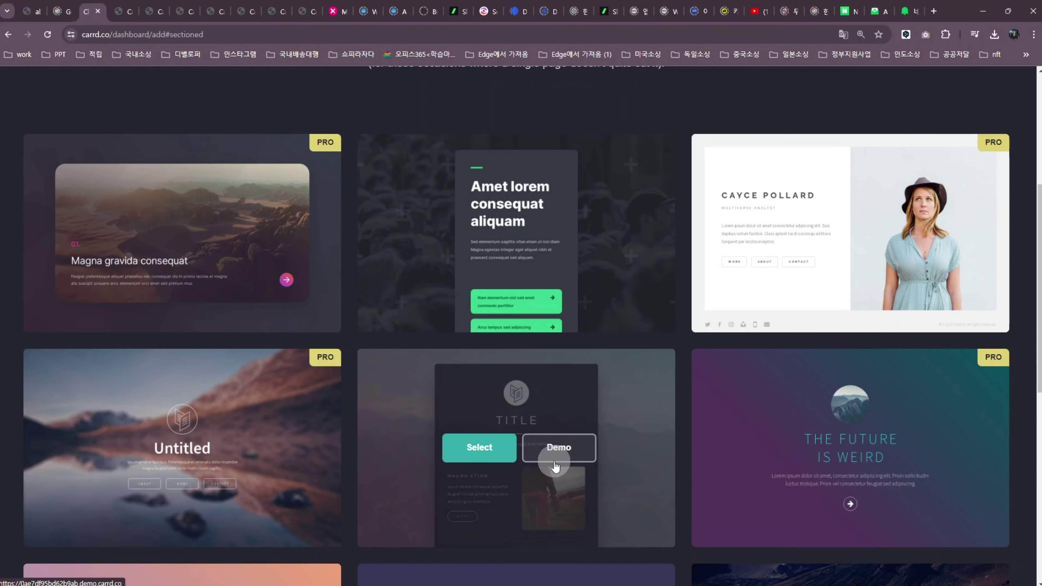
scroll(697, 465, down, 10)
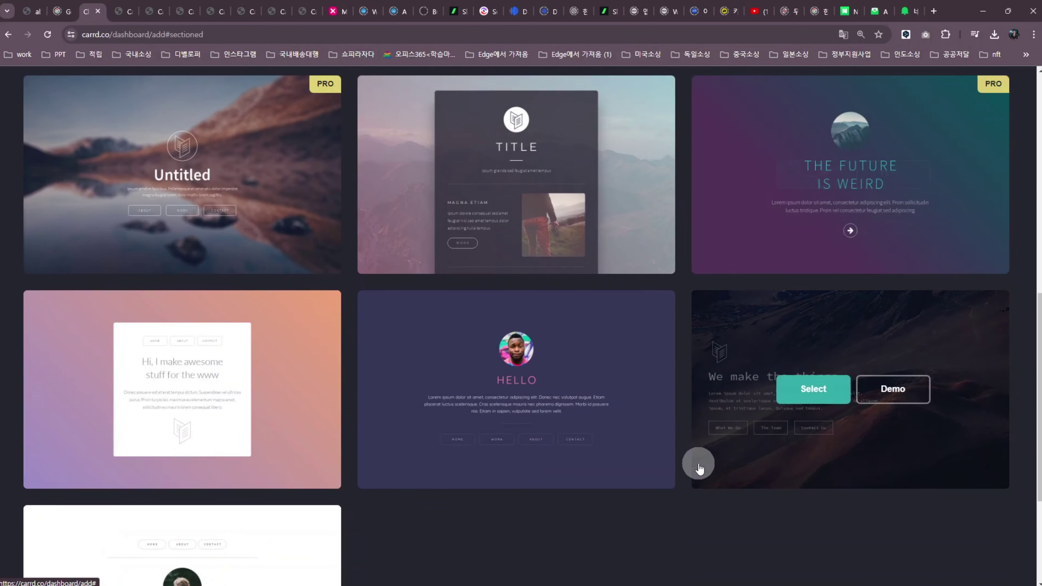
scroll(694, 468, up, 15)
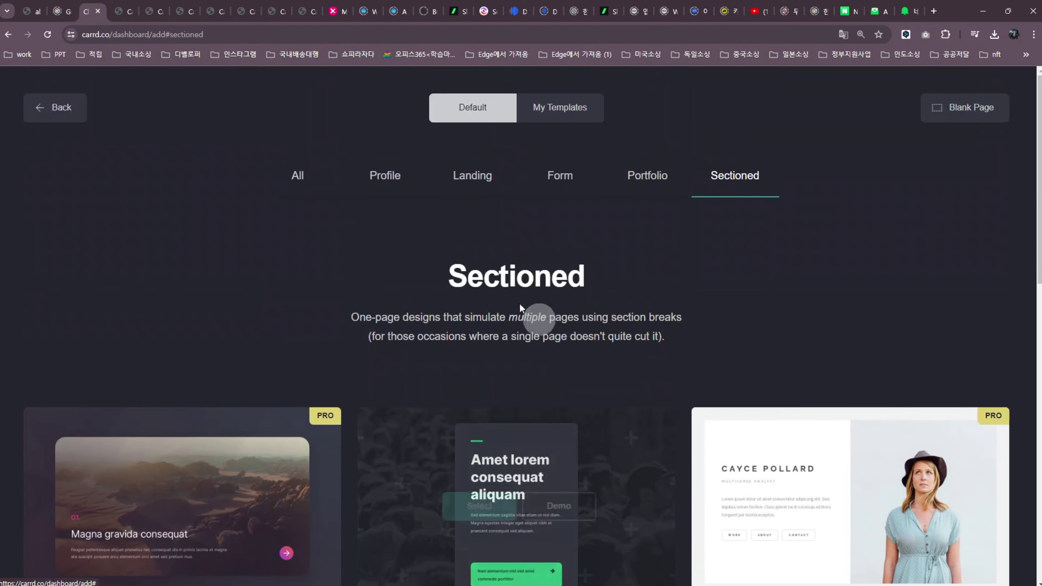
Step: Show the Landing templates and browse down to the black-and-yellow "Amet duis ultricies" design
click(463, 178)
scroll(558, 503, down, 6)
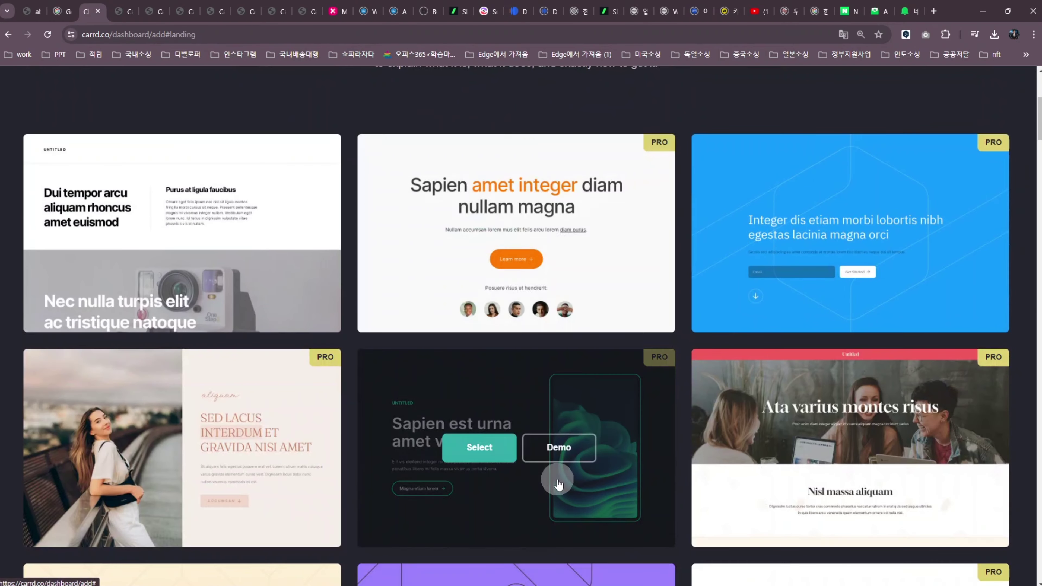
scroll(560, 501, down, 4)
scroll(560, 502, down, 10)
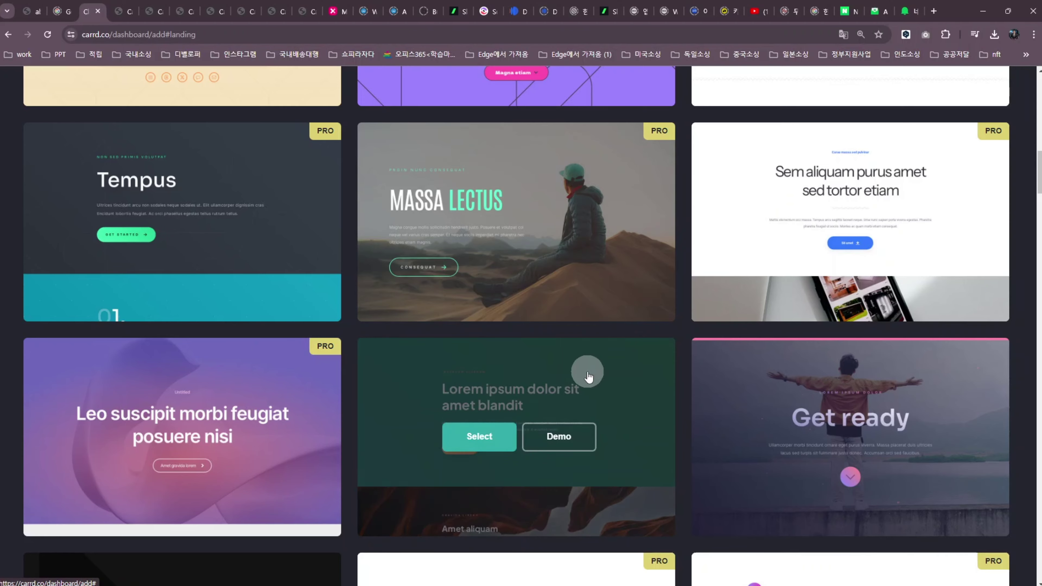
scroll(582, 377, down, 4)
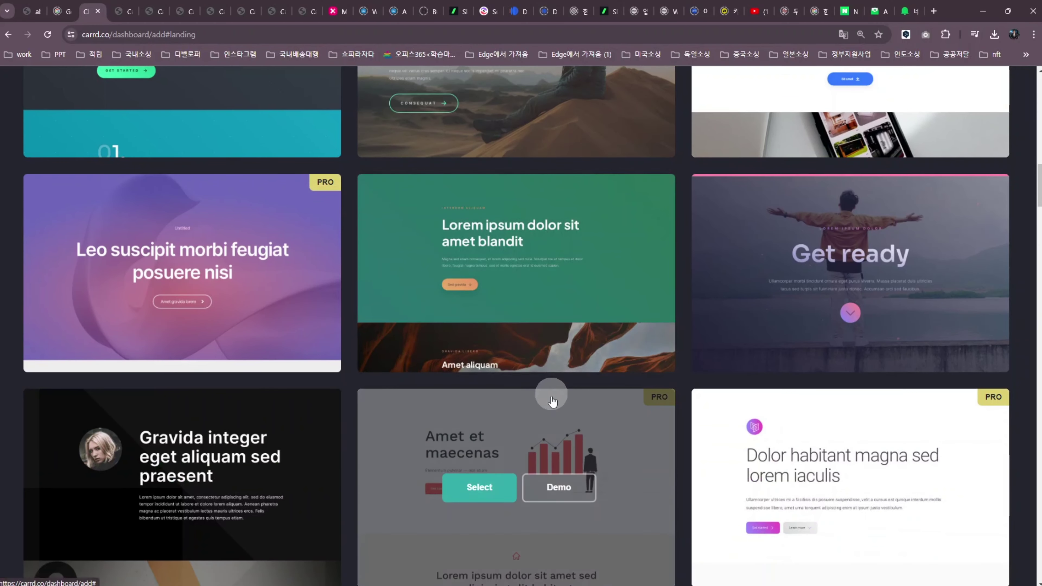
scroll(550, 396, down, 6)
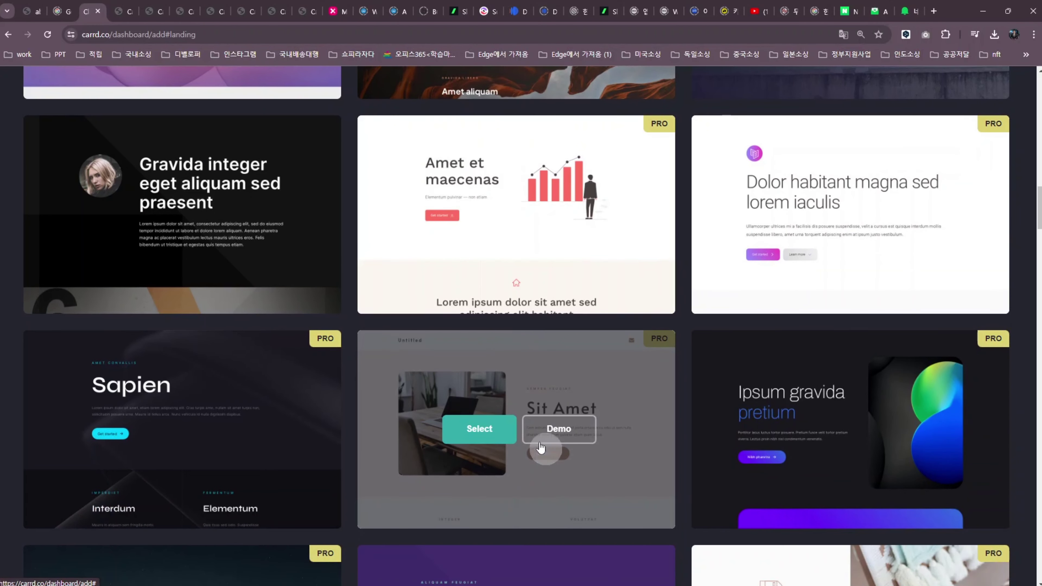
scroll(551, 400, down, 10)
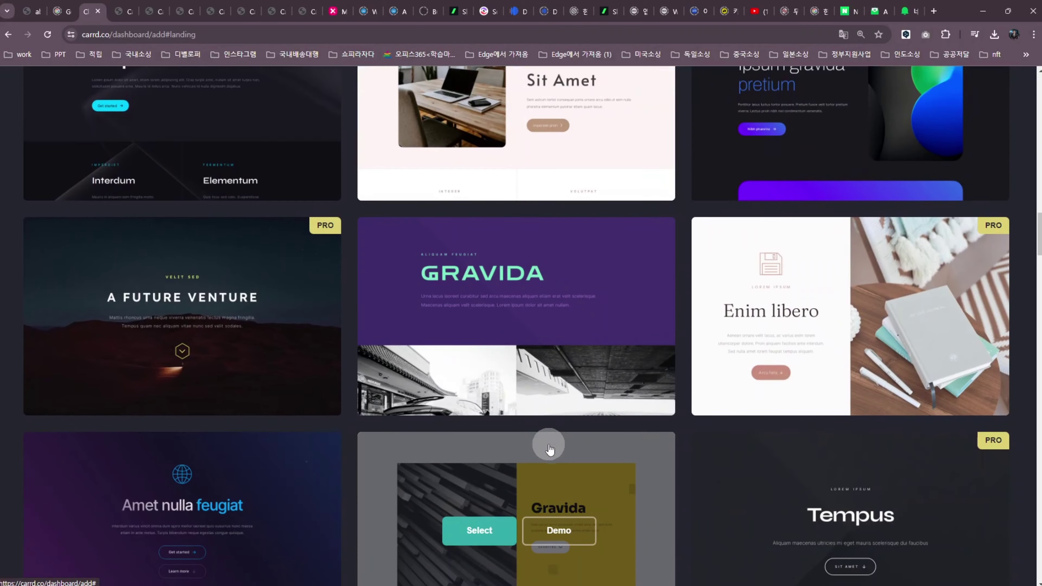
scroll(586, 440, down, 4)
scroll(581, 448, down, 6)
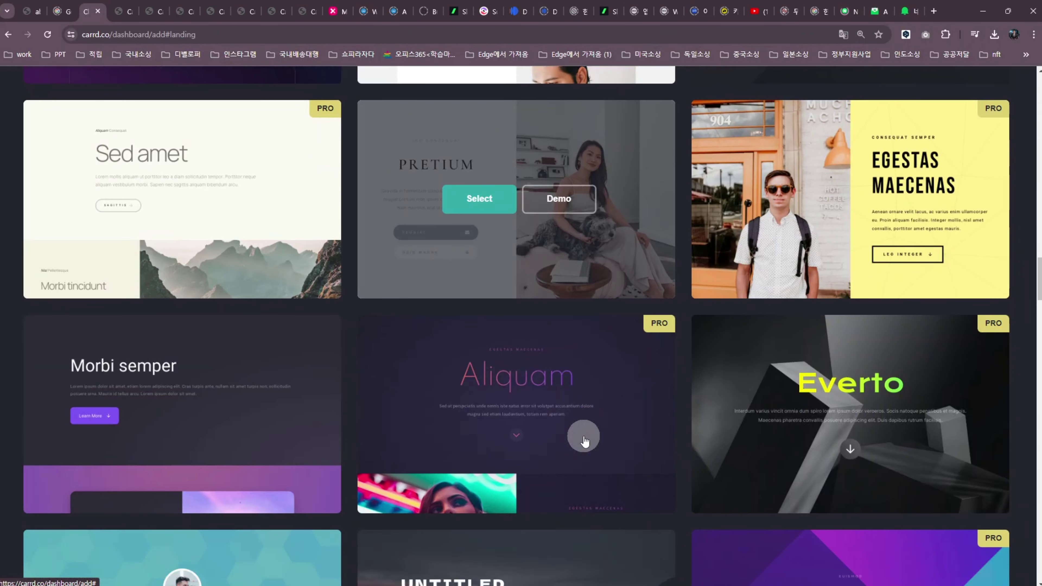
scroll(578, 454, down, 8)
scroll(572, 453, up, 10)
scroll(575, 455, down, 10)
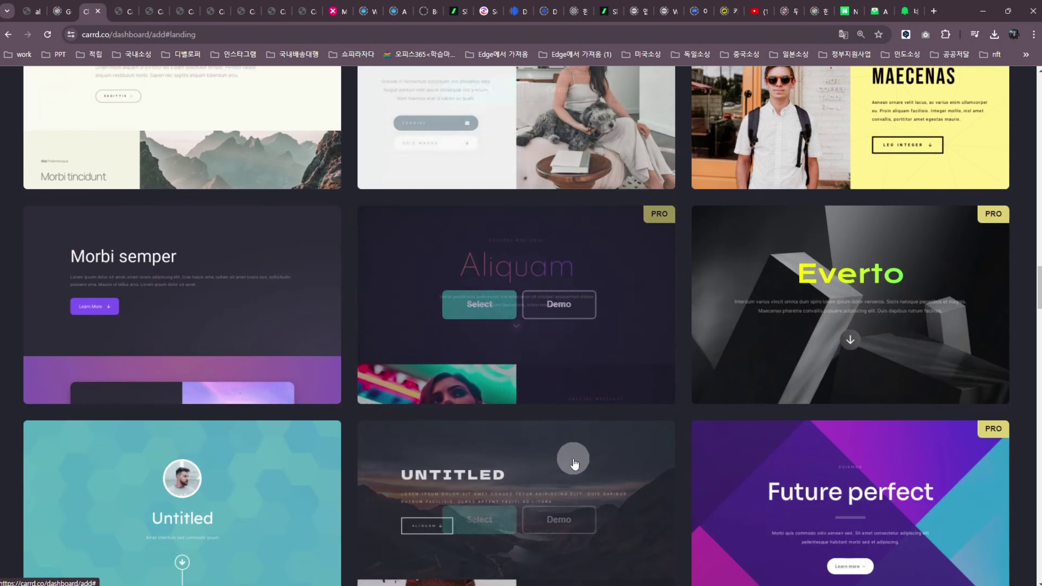
scroll(582, 408, down, 12)
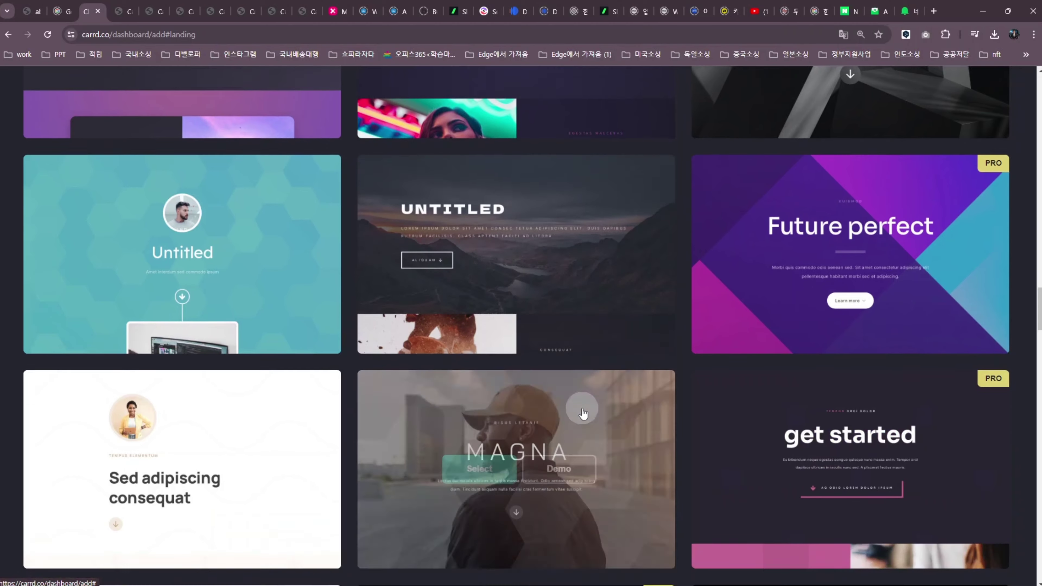
scroll(533, 394, down, 5)
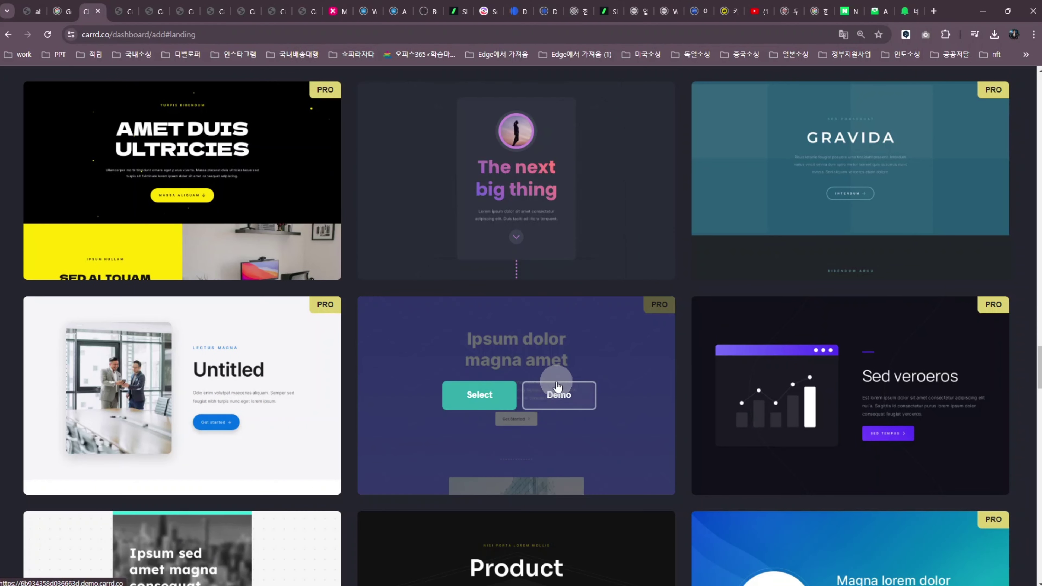
Step: Start a new site from the "Amet duis ultricies" template and dismiss the instructions overlay
mouse_move(281, 192)
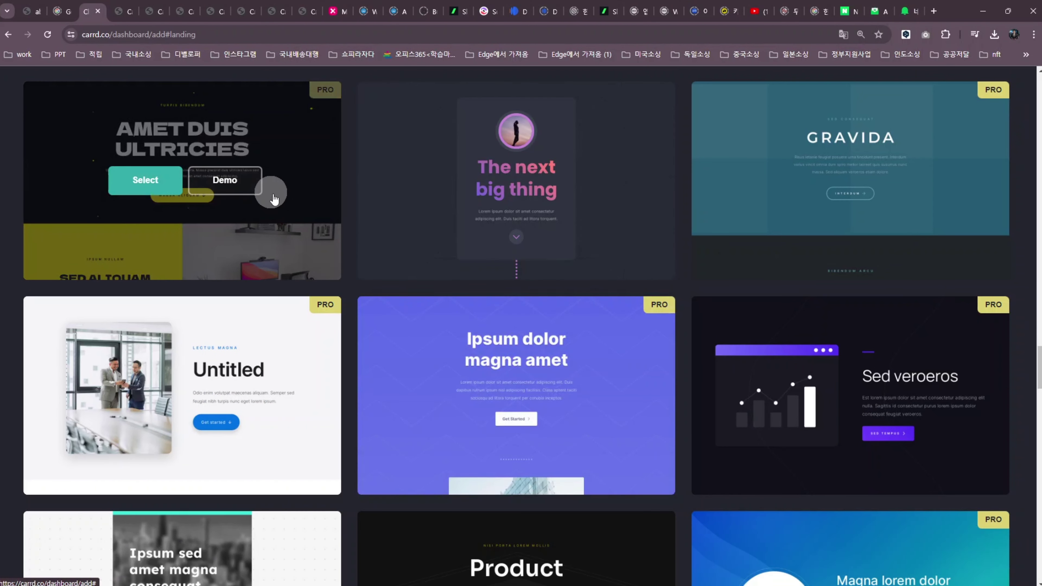
click(150, 179)
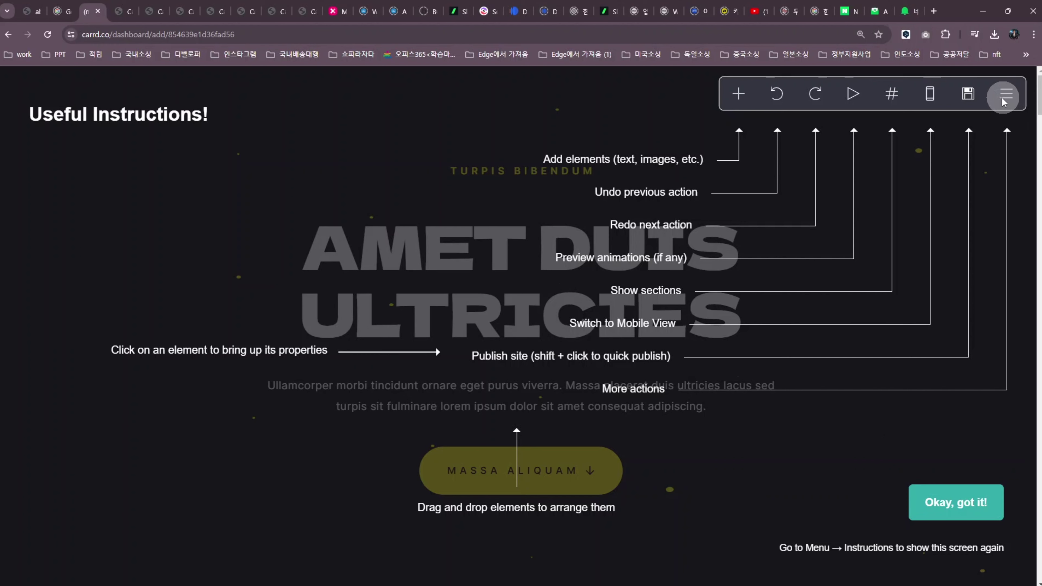
click(964, 502)
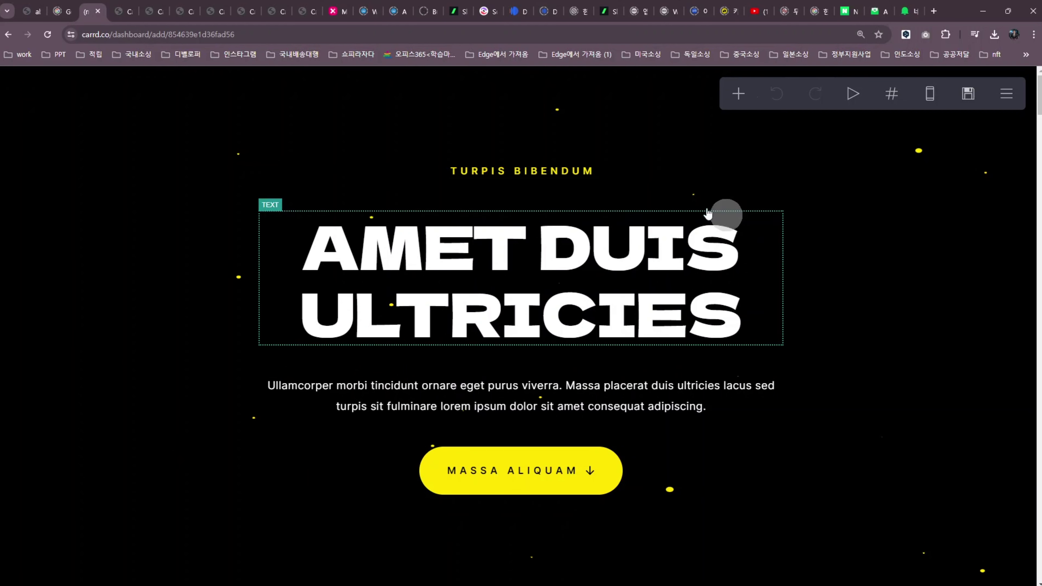
Step: Open the "Turpis bibendum" text above the headline and inspect its editable content
click(522, 179)
click(121, 193)
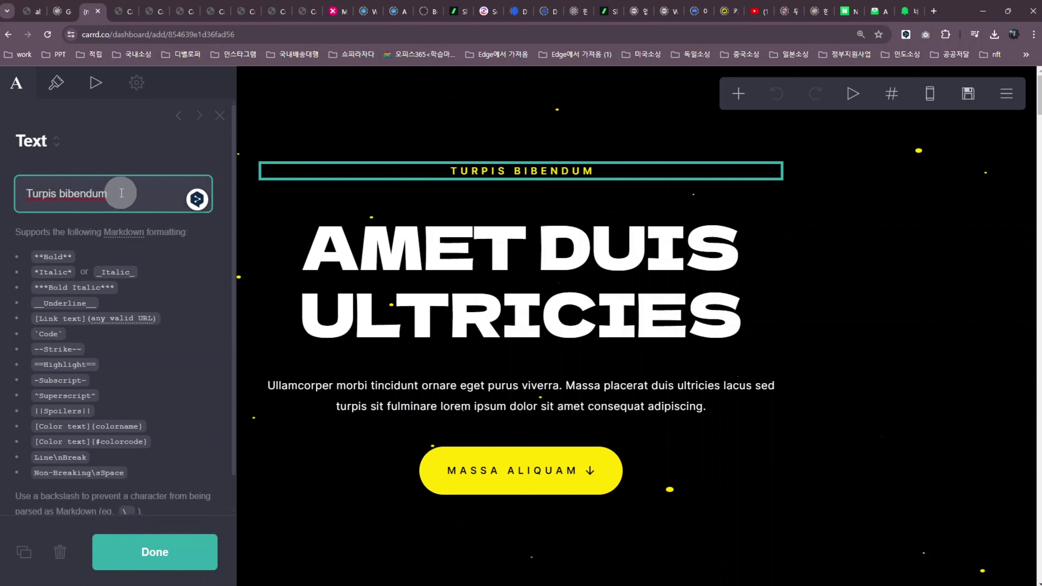
triple_click(121, 193)
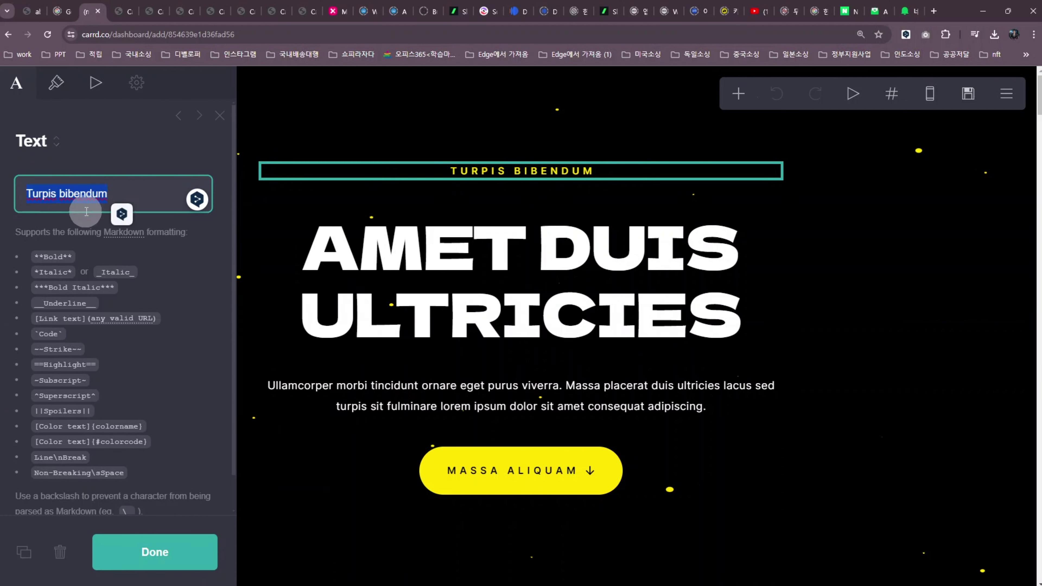
click(824, 371)
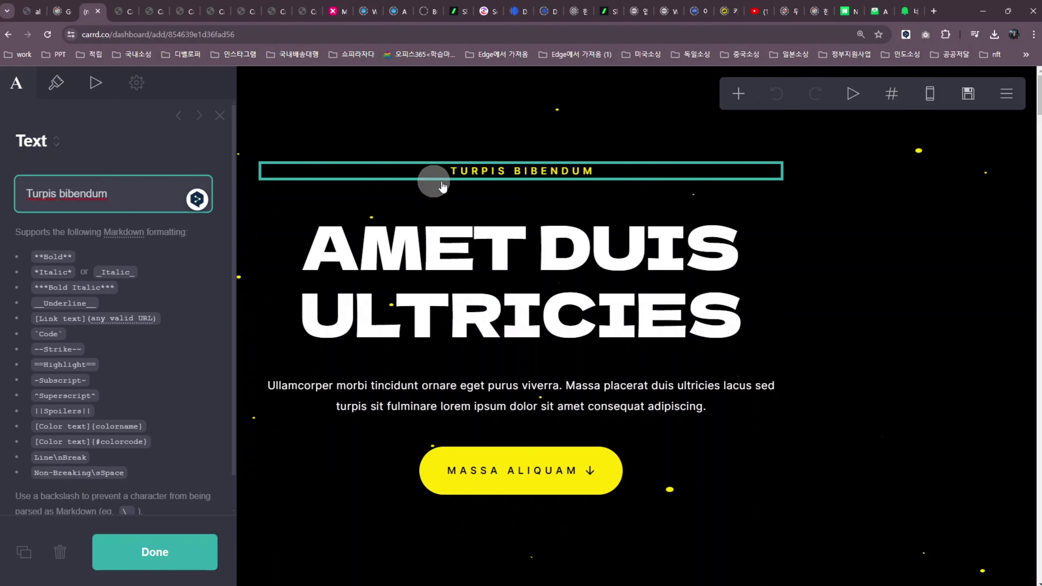
Step: Shrink the site editor window to half the screen, switch to the ChatGPT window and show the generated landing page copy from its beginning
click(1008, 11)
mouse_move(209, 582)
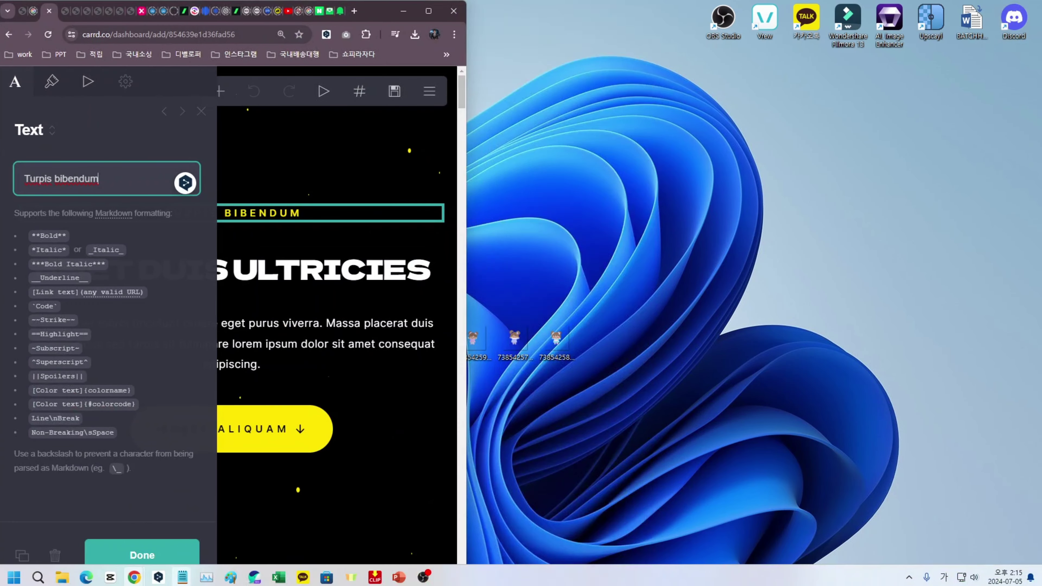
mouse_move(137, 582)
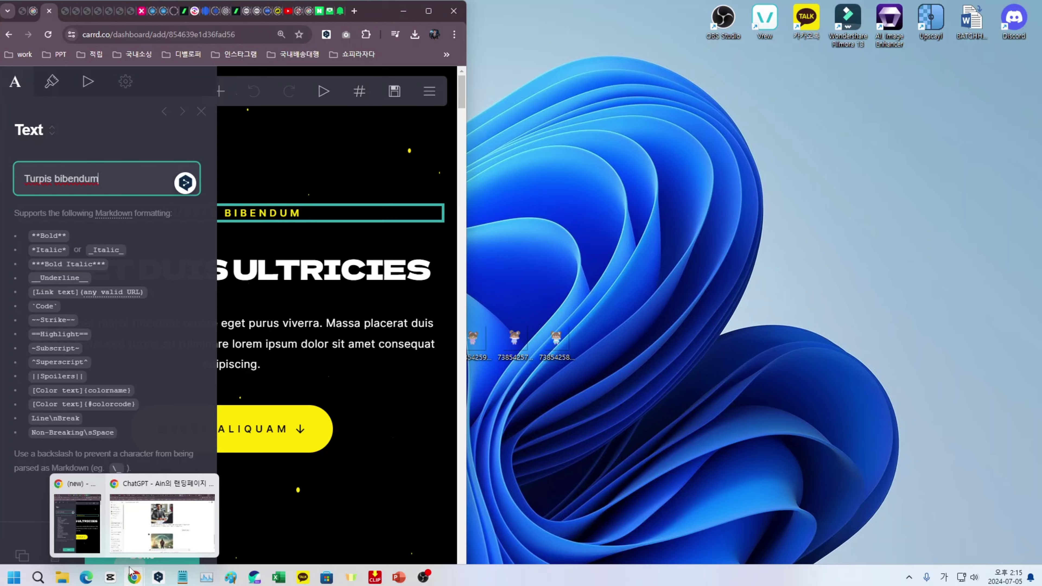
click(122, 532)
scroll(696, 343, up, 10)
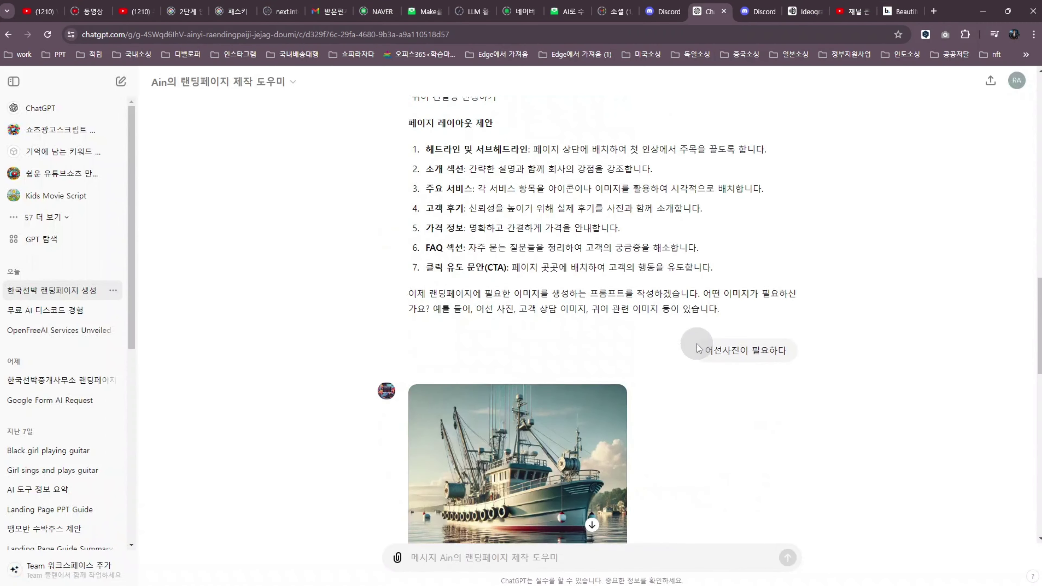
scroll(696, 345, up, 10)
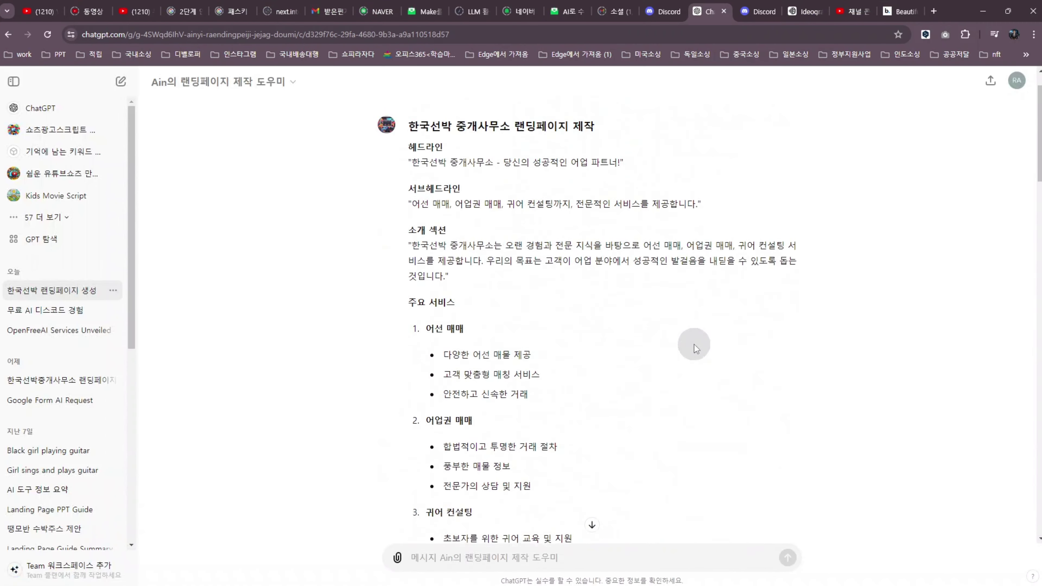
Step: Place the ChatGPT window beside the site editor and widen the editor window to slightly over half the screen
click(1008, 11)
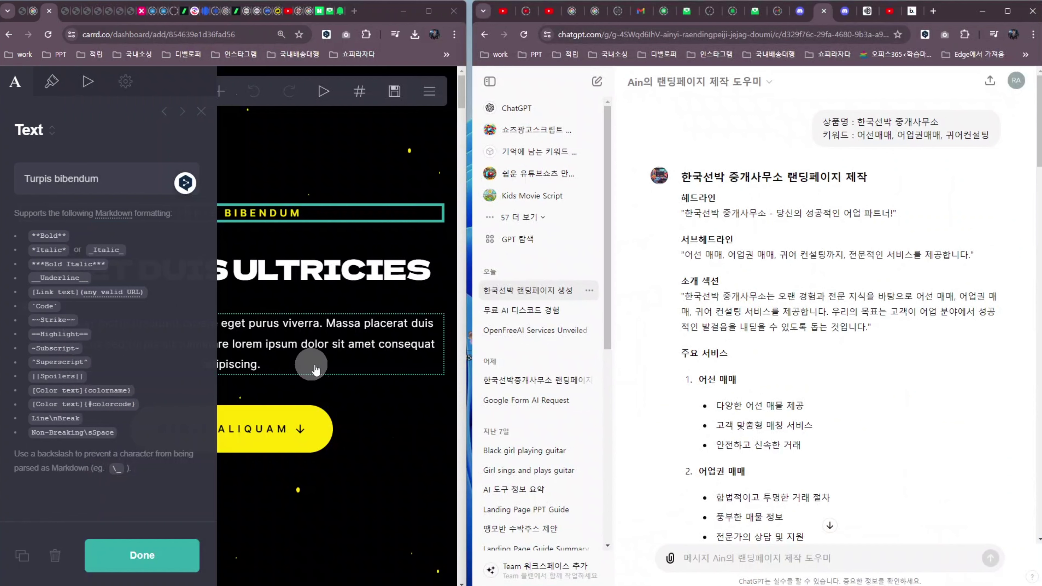
drag(472, 333, 593, 336)
drag(467, 314, 588, 319)
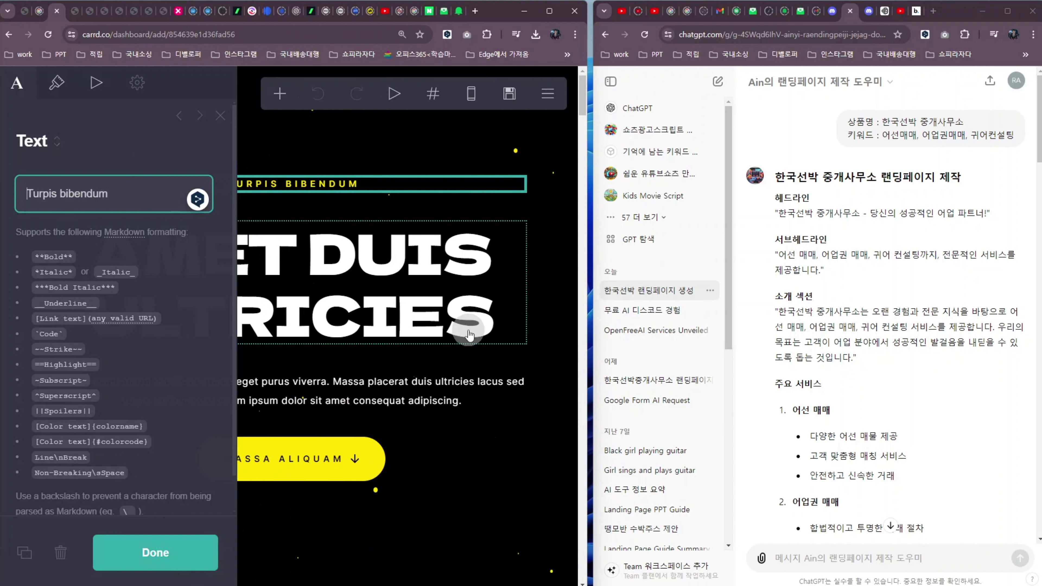
Step: Replace the site title with the ChatGPT headline "한국선박 중개사무소 - 당신의 성공적인 어업 파트너!"
click(381, 297)
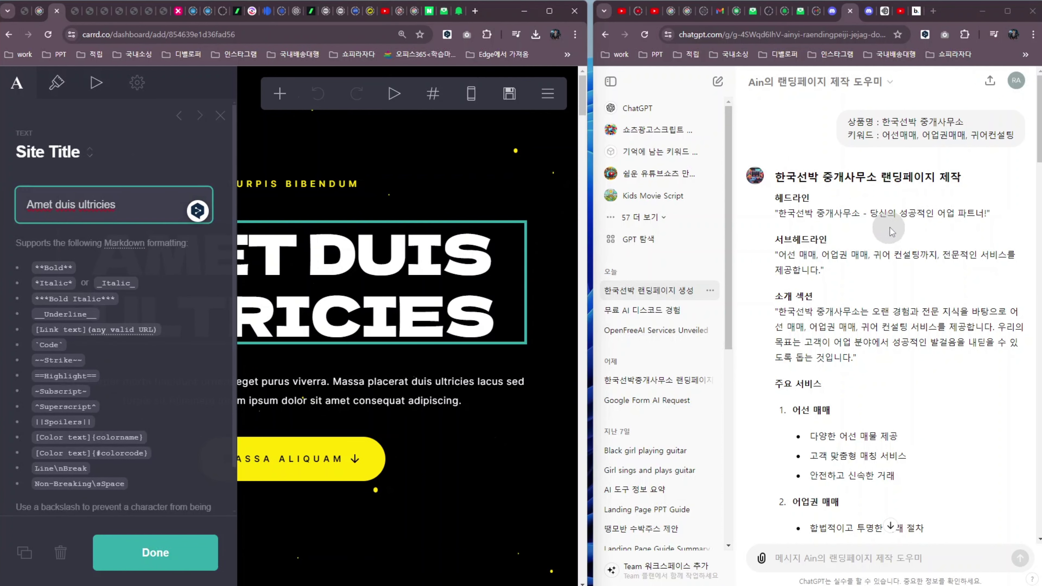
drag(777, 213, 987, 214)
key(ctrl+c)
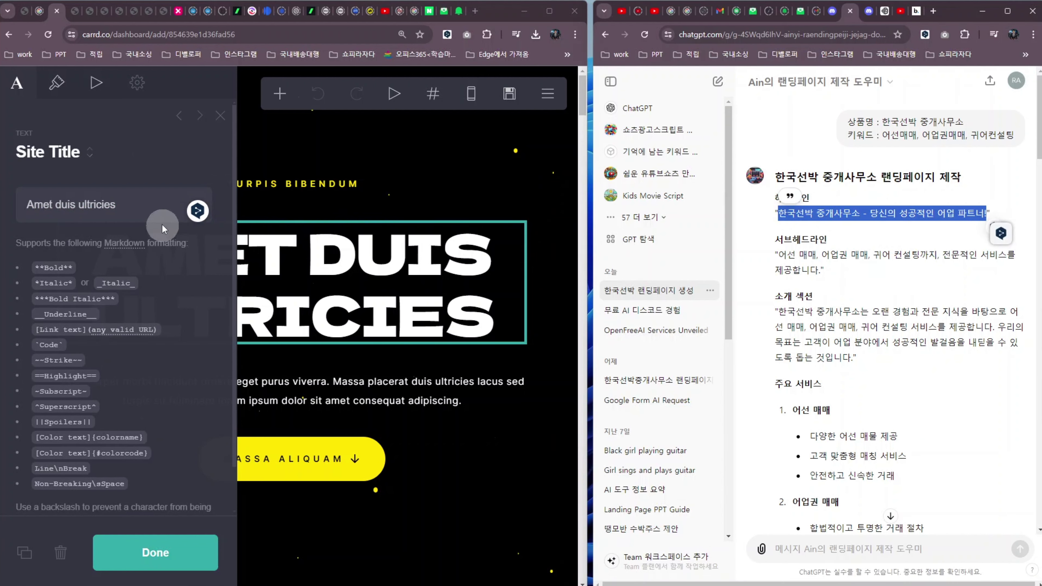
click(131, 202)
key(ctrl+a)
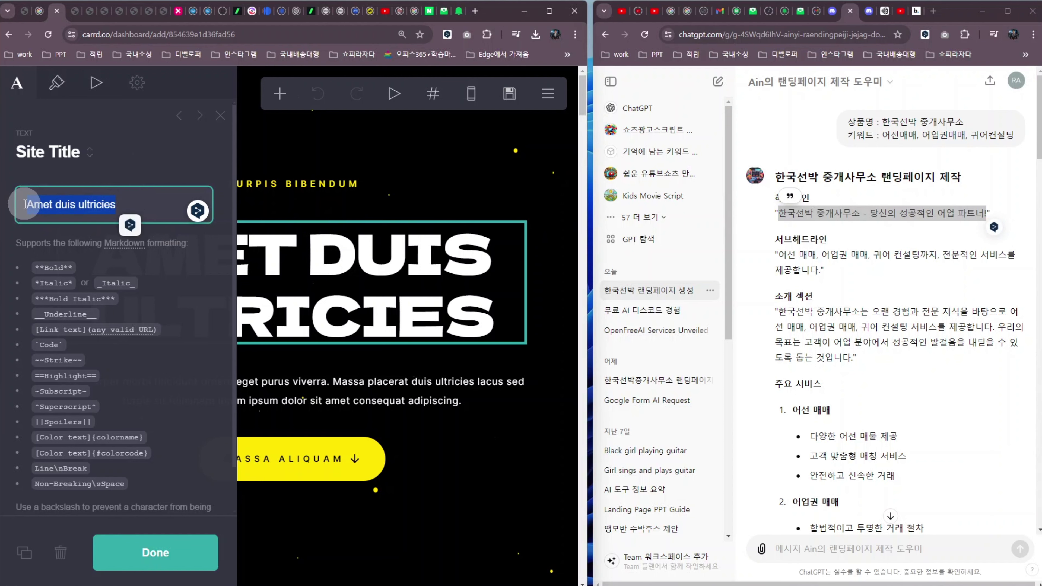
key(ctrl+v)
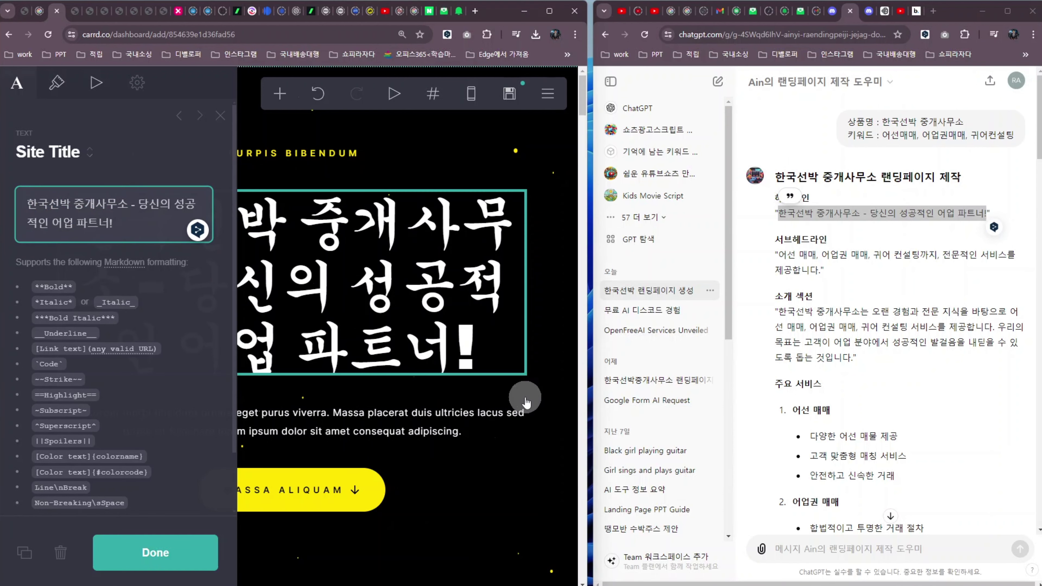
click(153, 553)
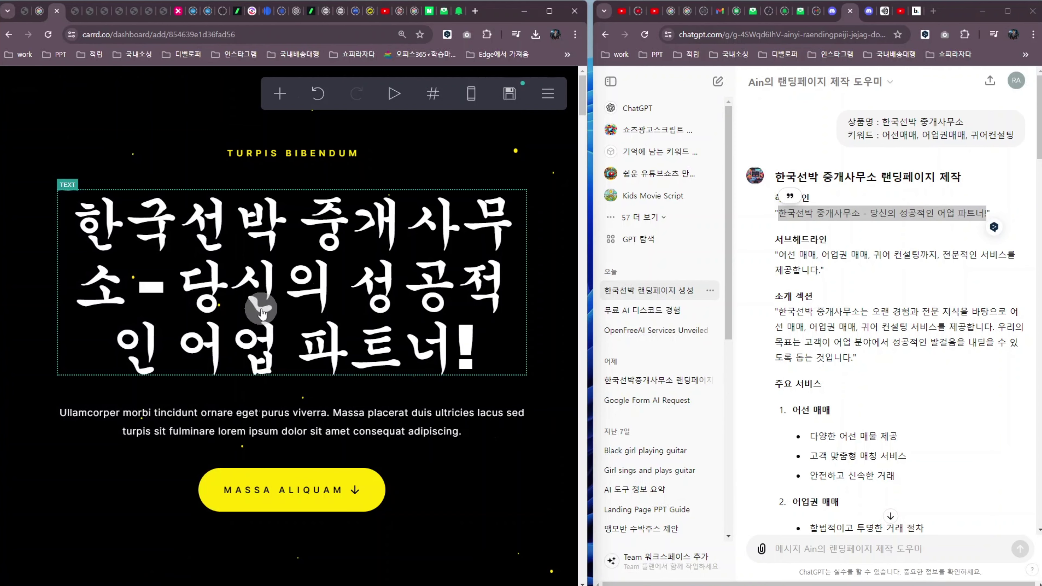
Step: Reduce the site title's font size to 4.375 in its appearance settings
click(243, 284)
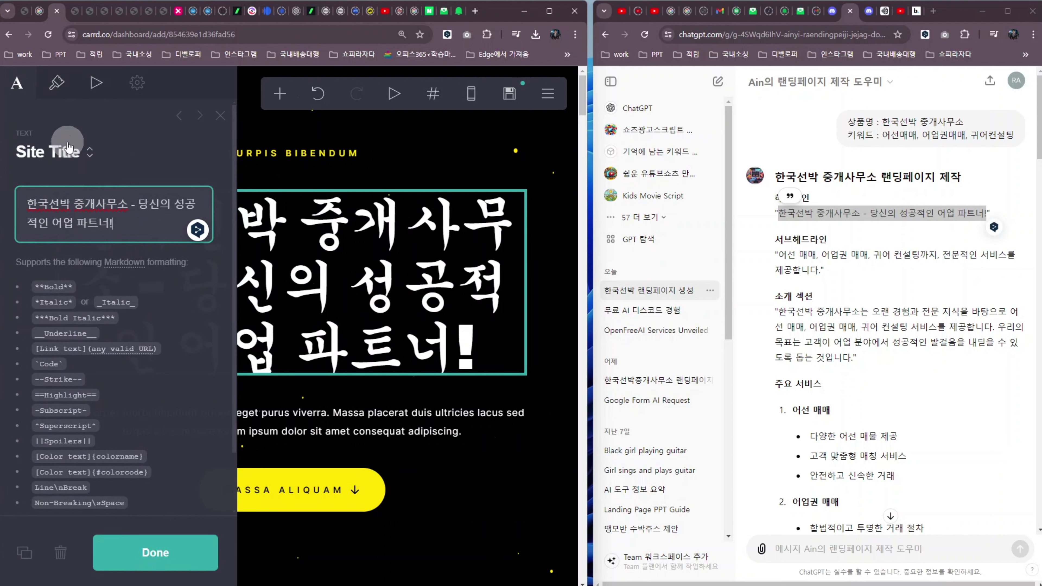
click(50, 87)
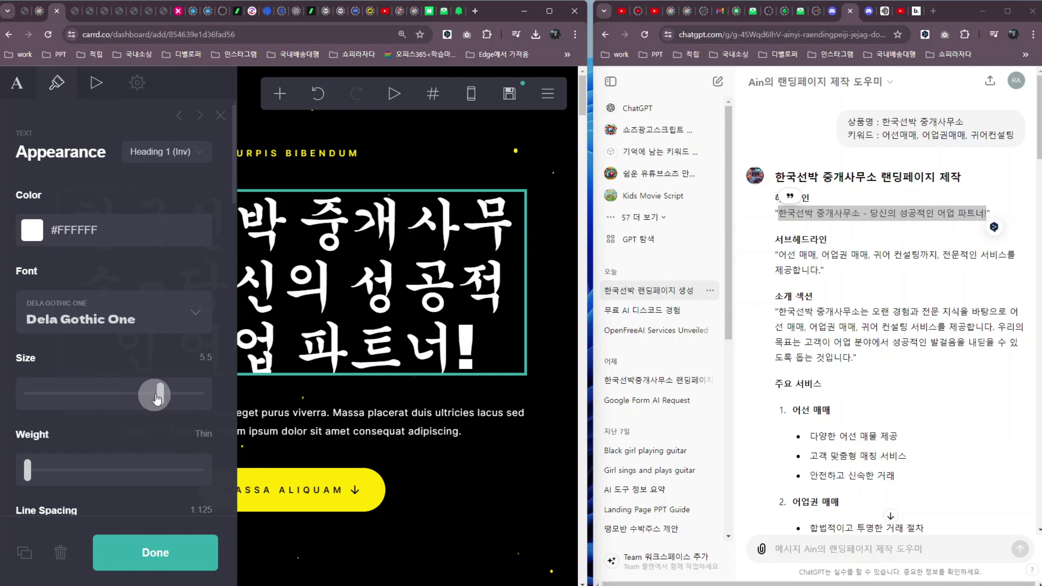
drag(160, 394, 132, 401)
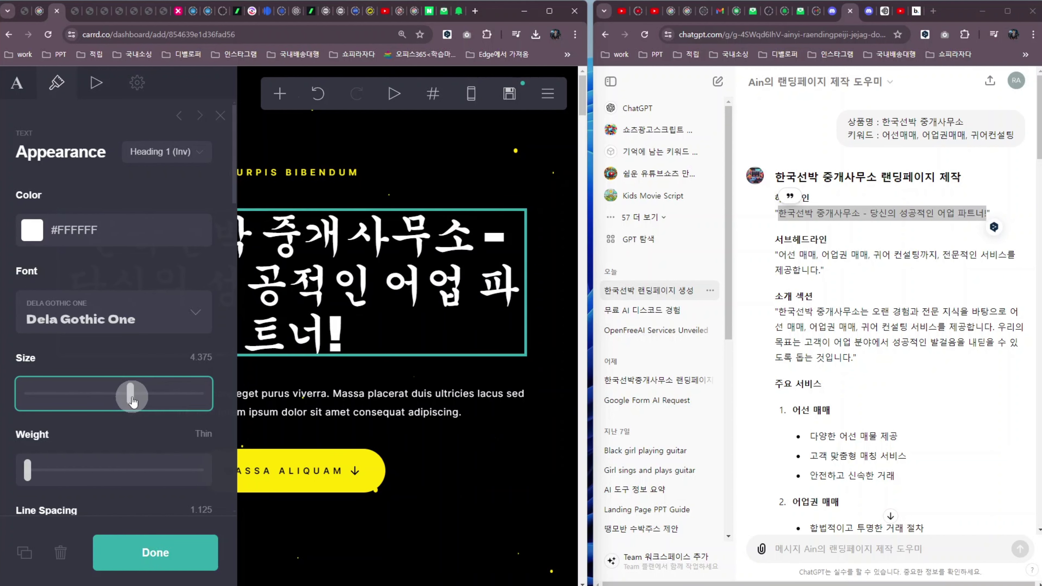
Step: Replace the paragraph below the site title with the ChatGPT subheadline "어선 매매, 어업권 매매, 귀어 컨설팅까지, 전문적인 서비스를 제공합니다."
click(431, 261)
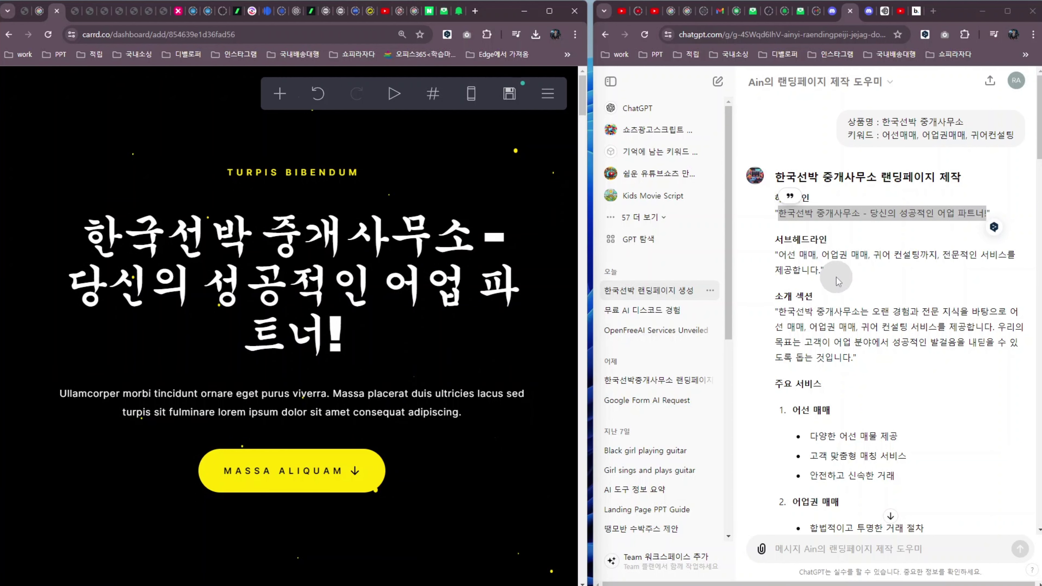
drag(775, 257, 848, 274)
key(ctrl+c)
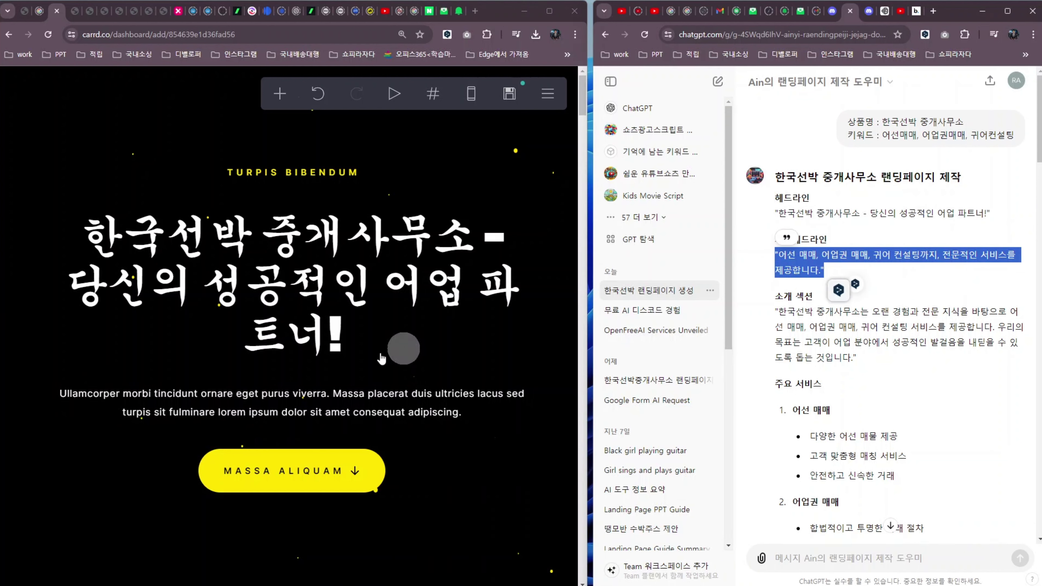
click(307, 406)
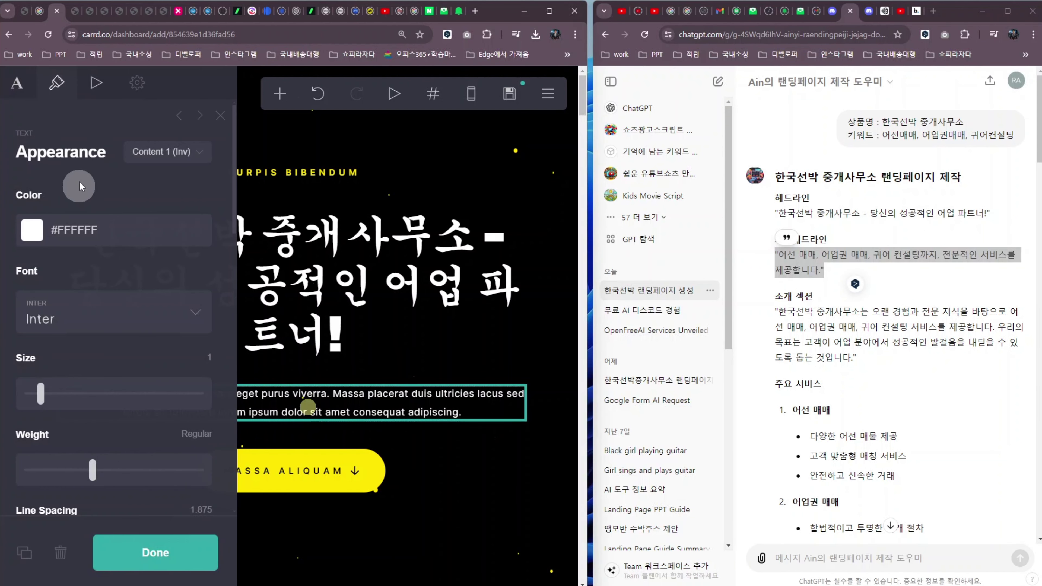
click(16, 83)
drag(161, 279, 26, 204)
key(ctrl+v)
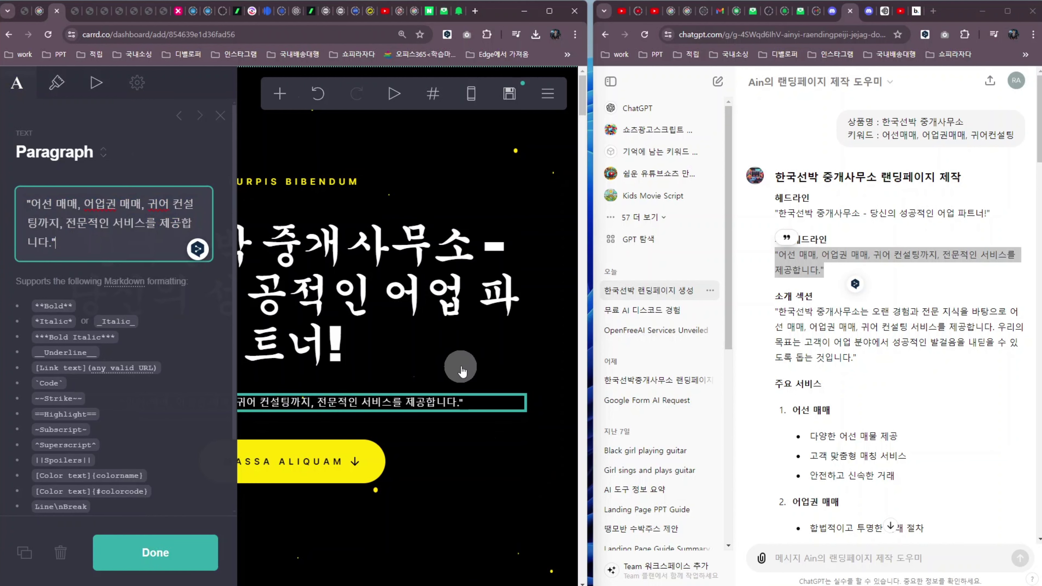
click(471, 354)
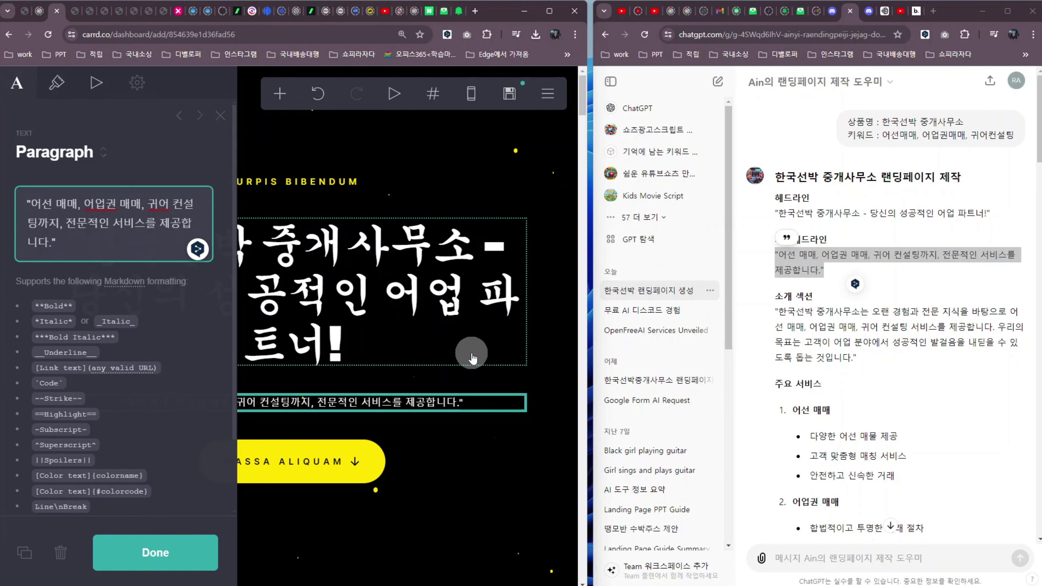
Step: Replace the "Turpis bibendum" text above the site title with "당신의 성공적인 어업 파트너!" from the ChatGPT headline
click(324, 183)
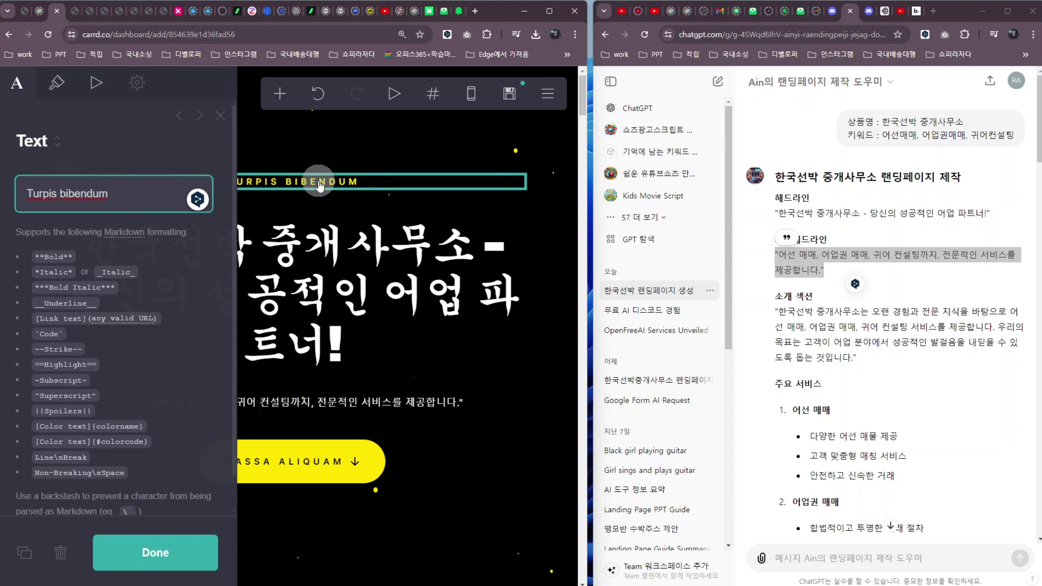
drag(872, 214, 989, 213)
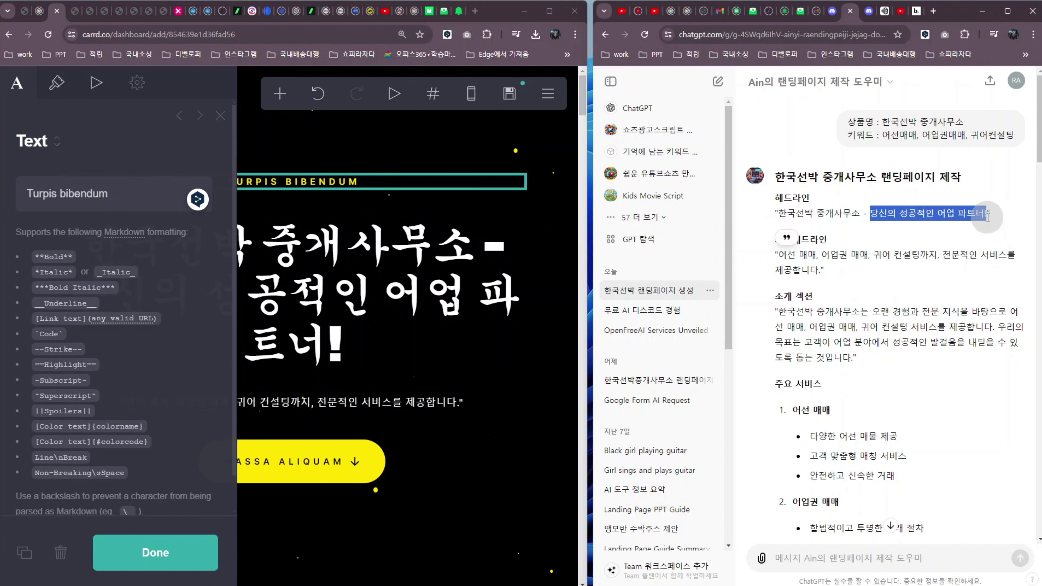
click(283, 184)
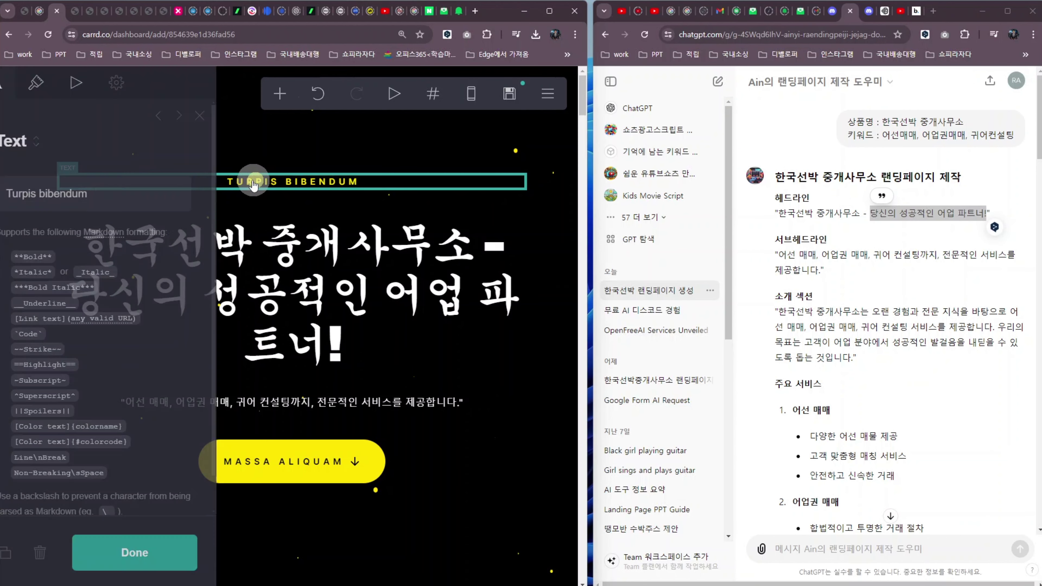
click(122, 196)
drag(121, 197, 20, 186)
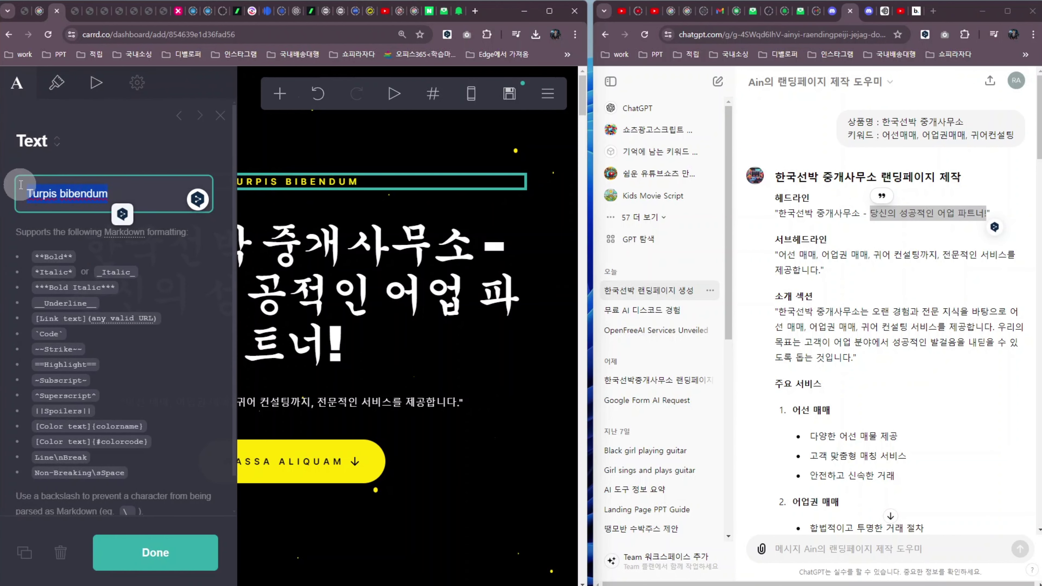
text(한국선박 중개사무소 - 당신의 성공적인 어업 파트너!)
Step: Shorten the site title to "한국선박 중개사무소" by removing the slogan part
click(326, 275)
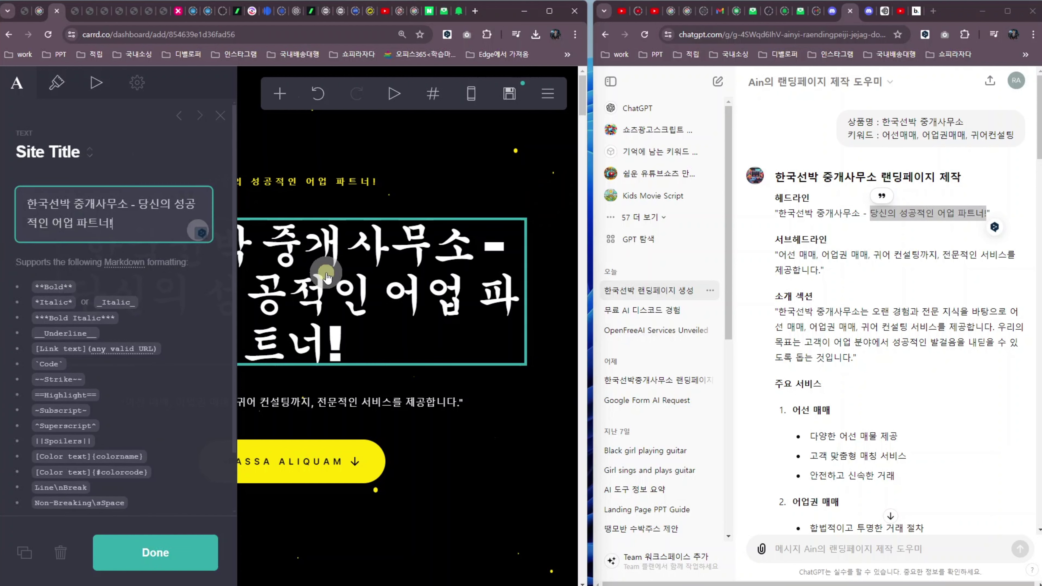
click(128, 220)
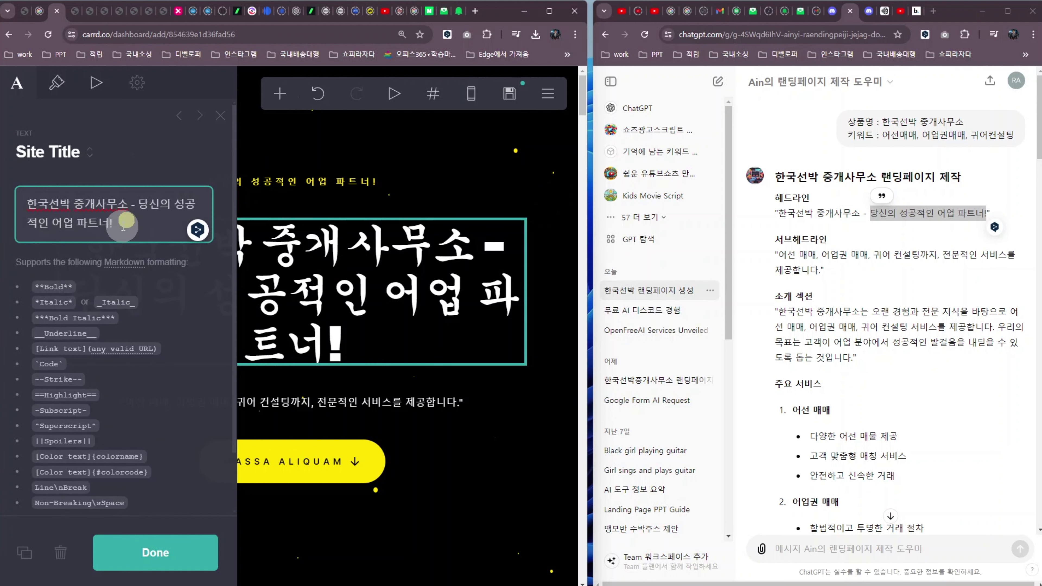
key(BackSpace)
key(BackSpace)
key(BackSpace)
key(BackSpace)
key(BackSpace)
key(BackSpace)
key(BackSpace)
key(BackSpace)
key(BackSpace)
key(BackSpace)
key(BackSpace)
key(BackSpace)
key(BackSpace)
key(BackSpace)
key(BackSpace)
key(BackSpace)
key(BackSpace)
key(BackSpace)
key(BackSpace)
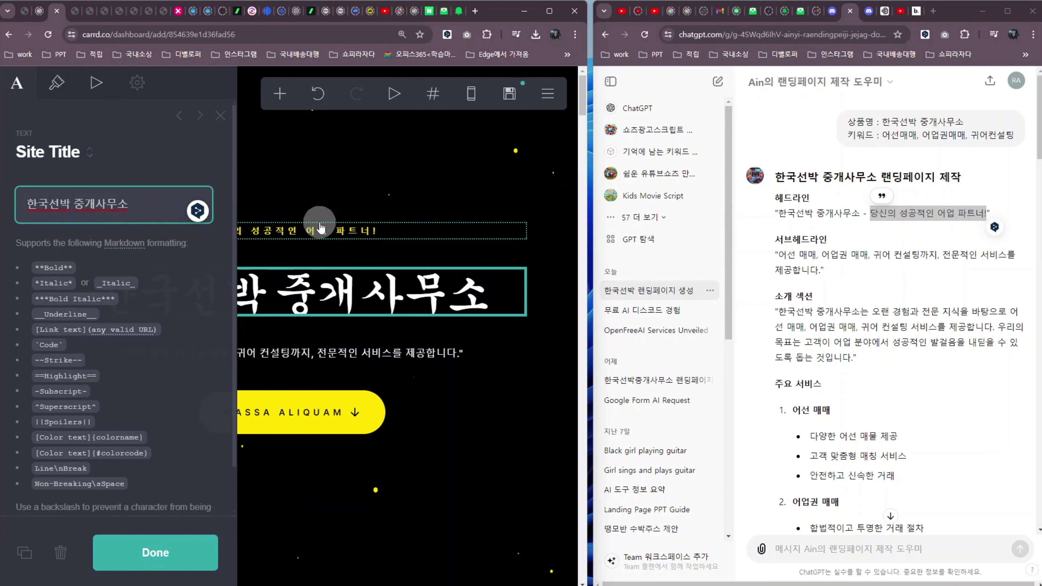
click(369, 187)
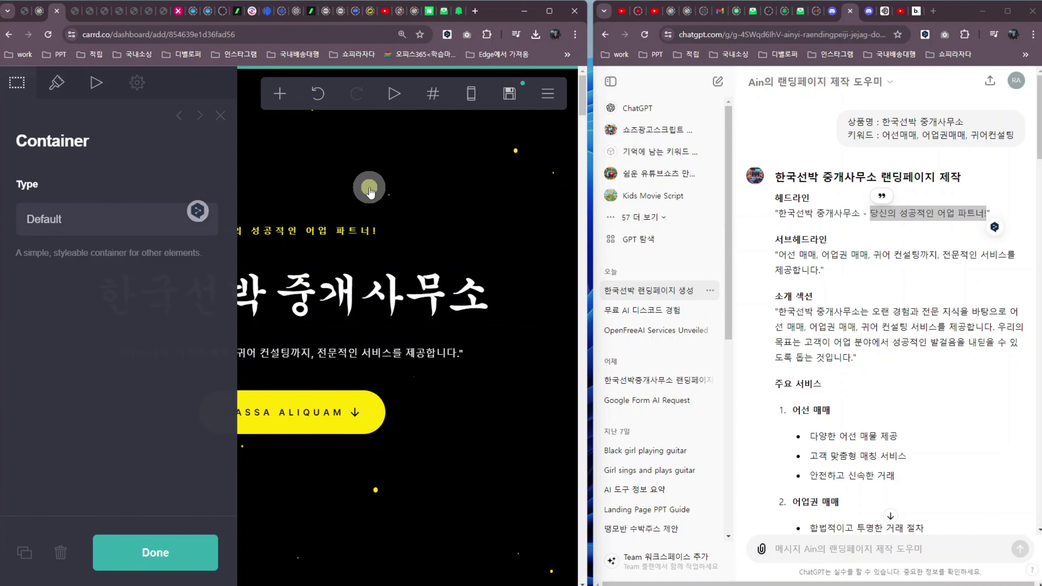
click(146, 551)
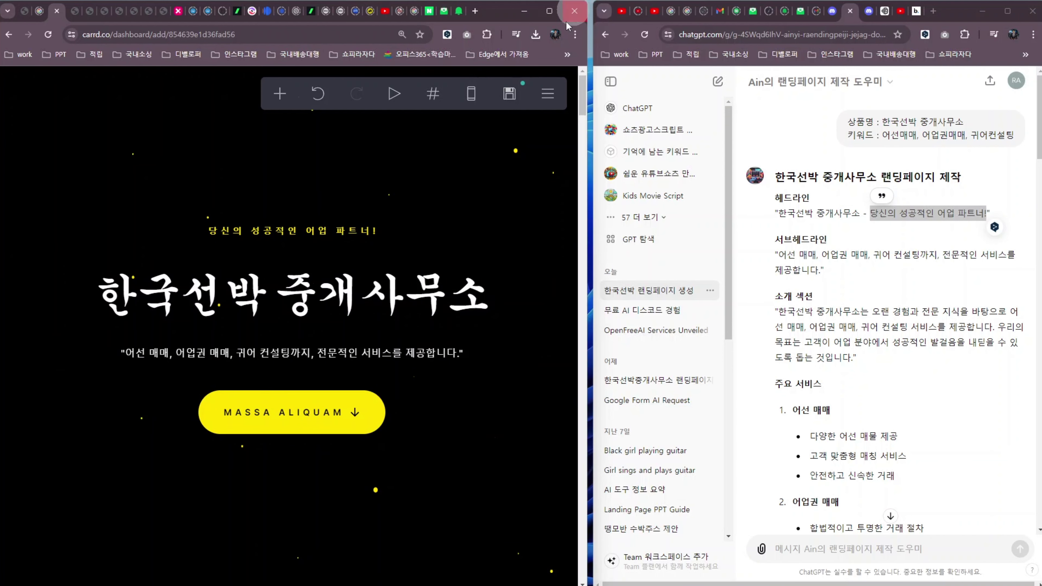
Step: Change the label of the "Massa aliquam" button below the intro paragraph to "상담 신청"
scroll(251, 307, down, 3)
scroll(242, 332, up, 2)
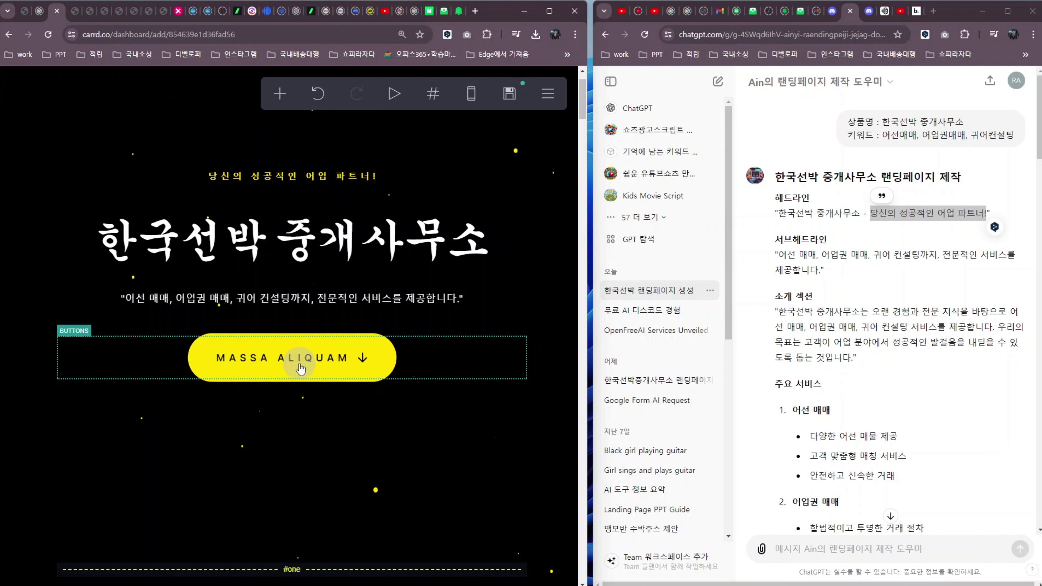
click(277, 369)
click(134, 196)
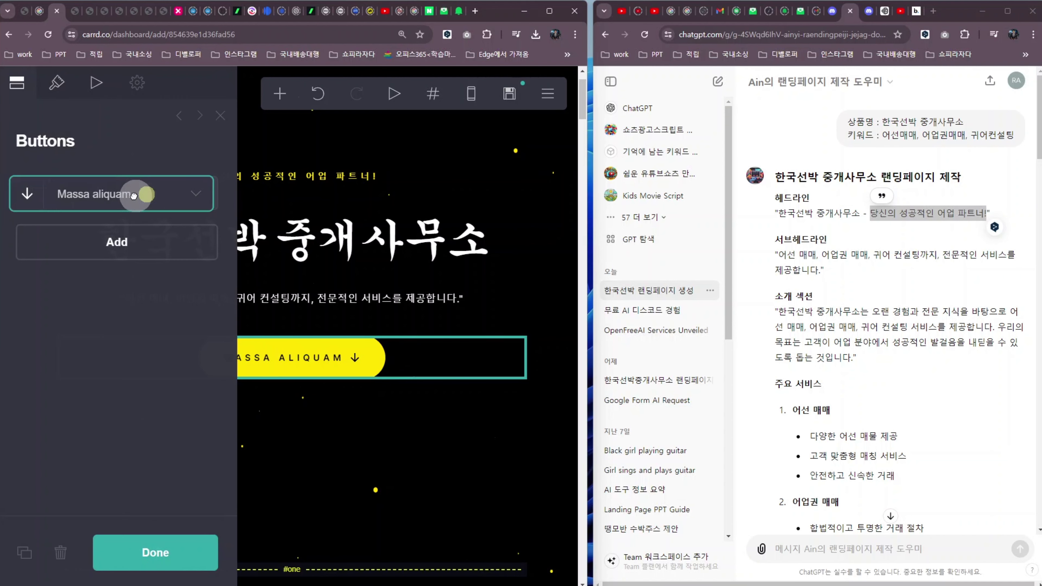
drag(134, 196, 132, 199)
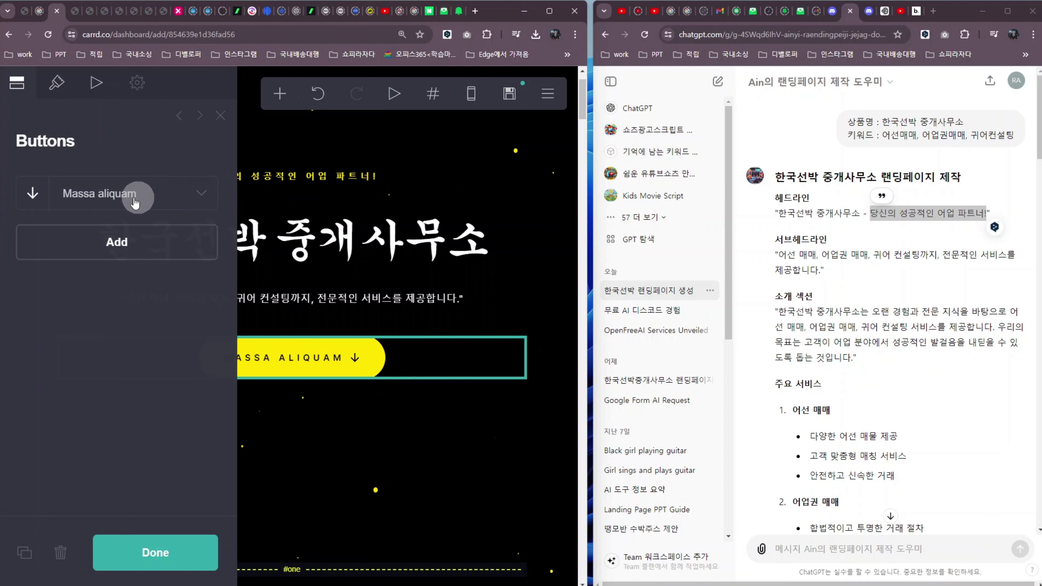
click(197, 193)
drag(120, 270, 42, 269)
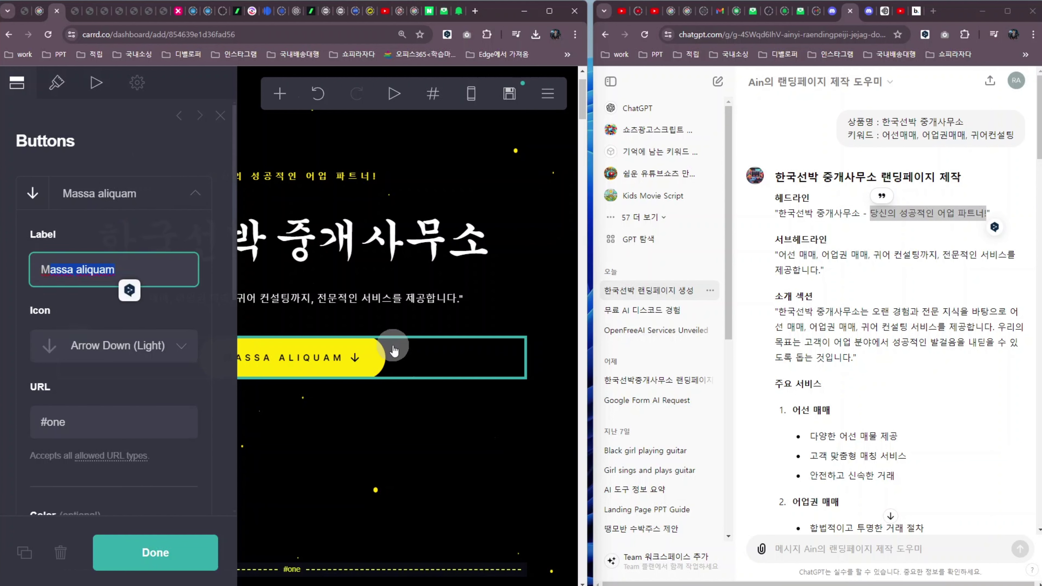
text(상담 신청)
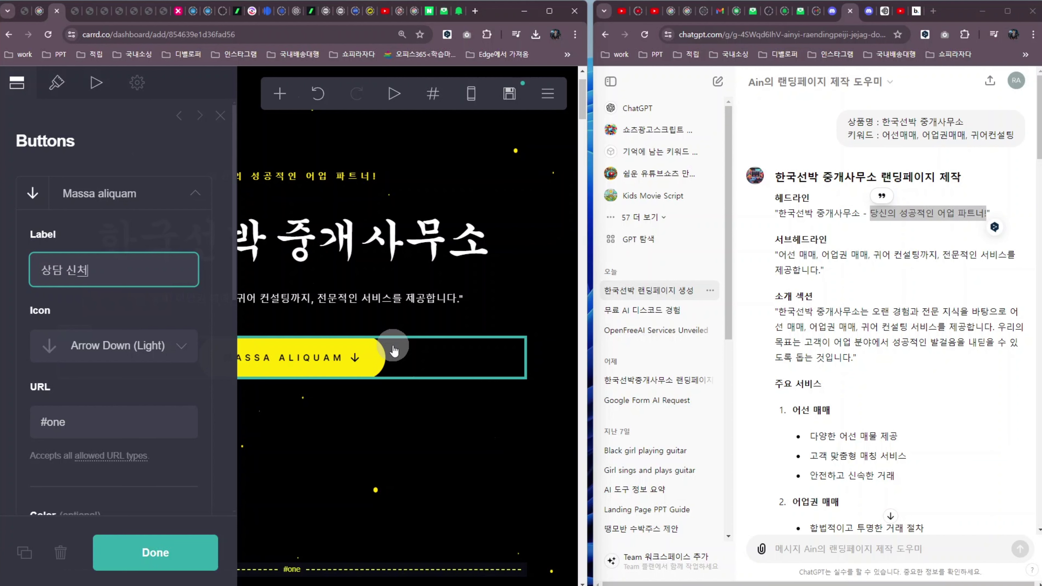
click(152, 552)
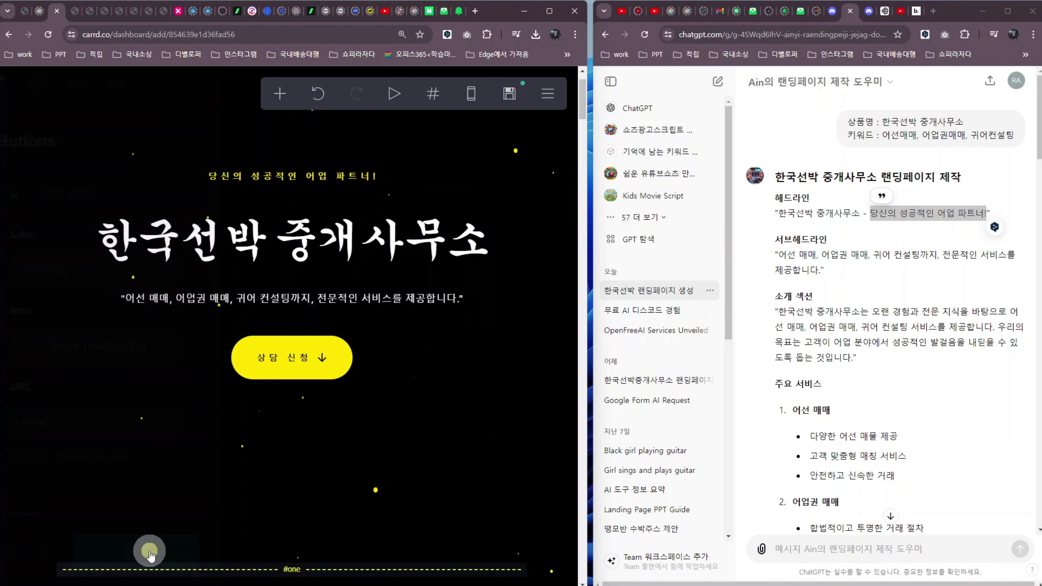
Step: Open the empty image element beside the "Sed aliquam" text for editing and check the upload dialog for a suitable picture
scroll(404, 375, down, 2)
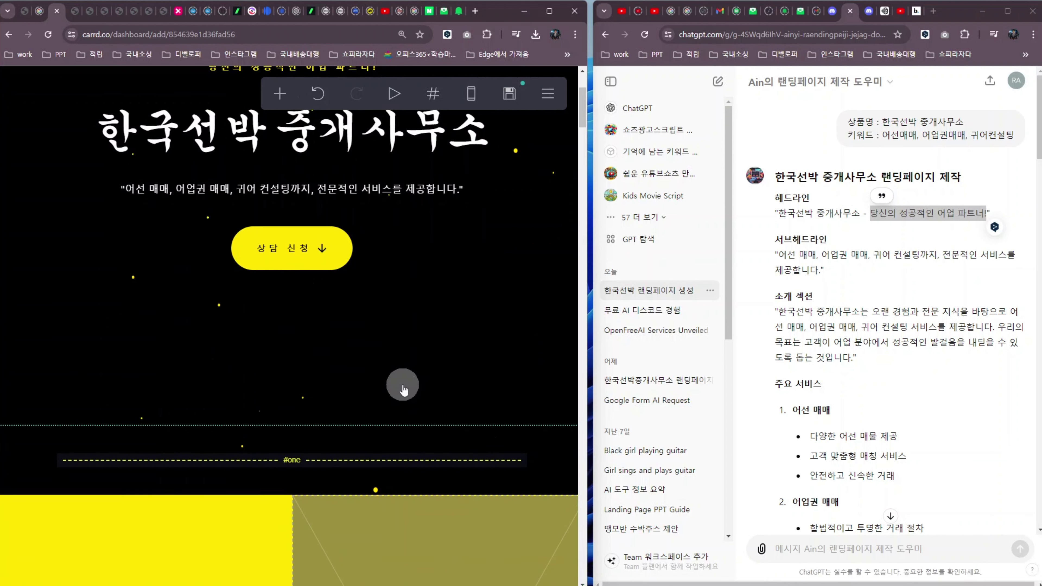
scroll(403, 390, up, 1)
scroll(404, 389, down, 5)
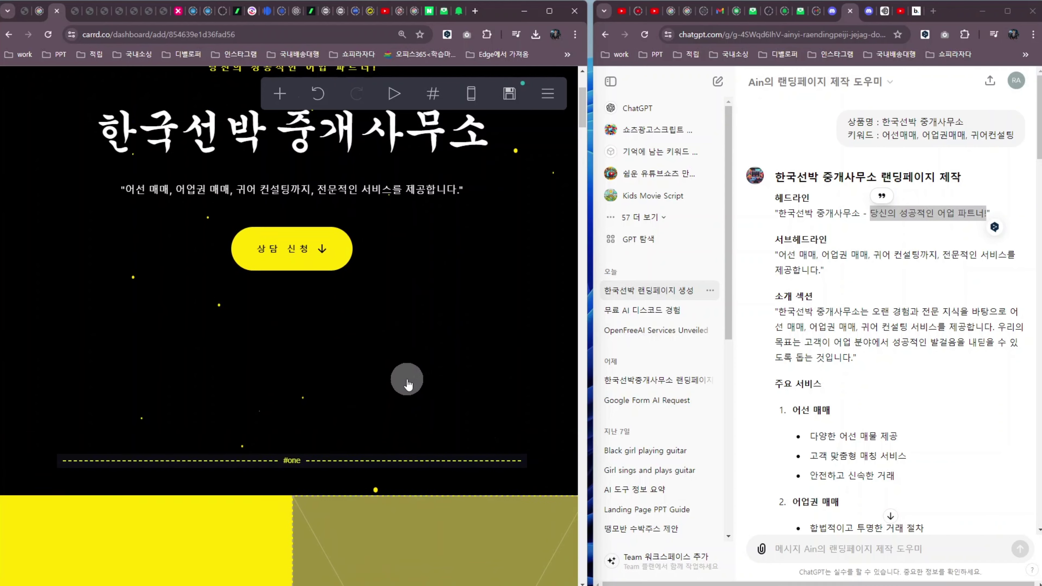
scroll(408, 389, up, 4)
scroll(407, 385, down, 5)
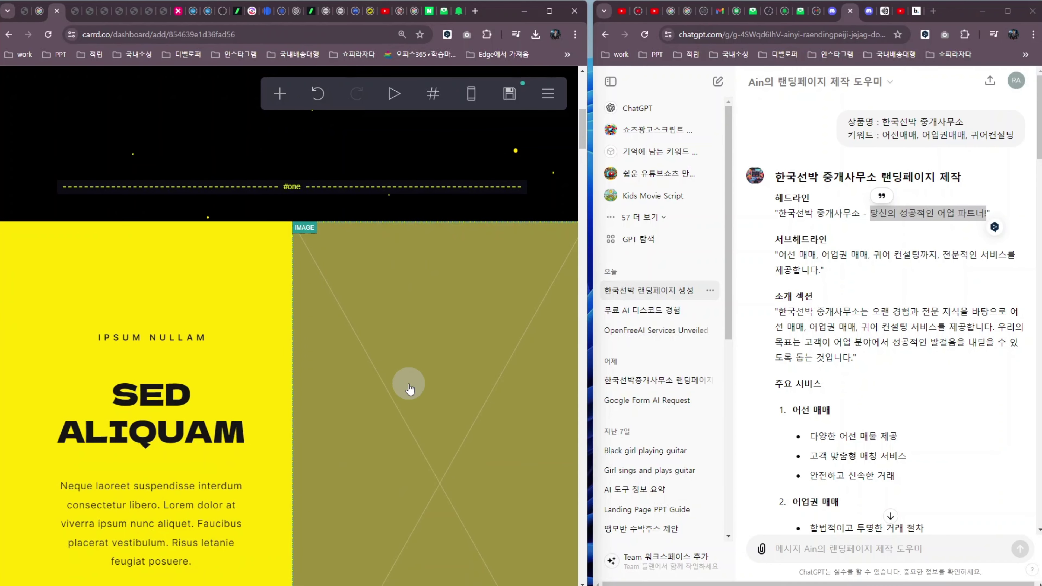
scroll(377, 402, down, 2)
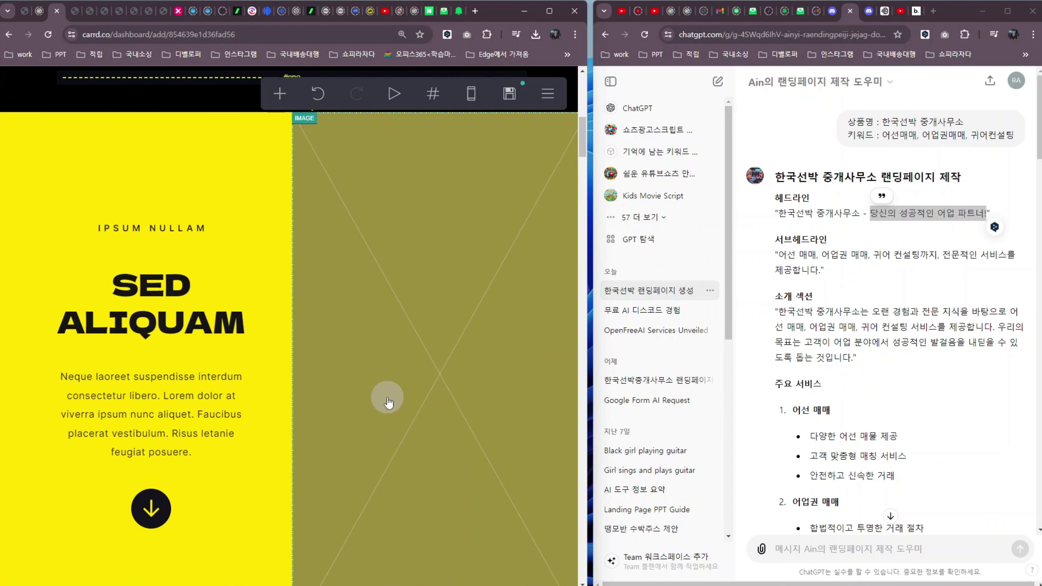
click(422, 360)
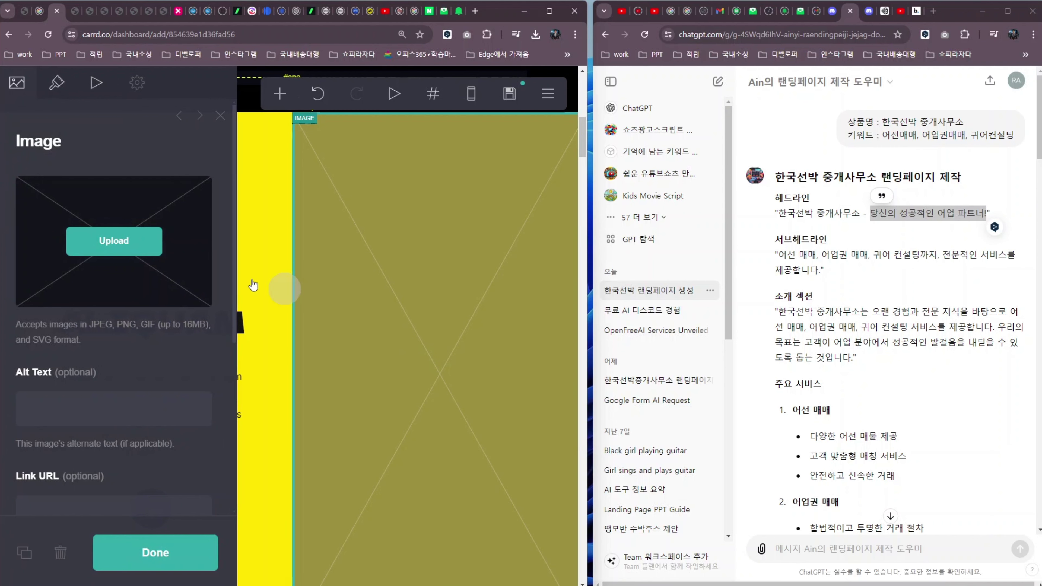
click(123, 246)
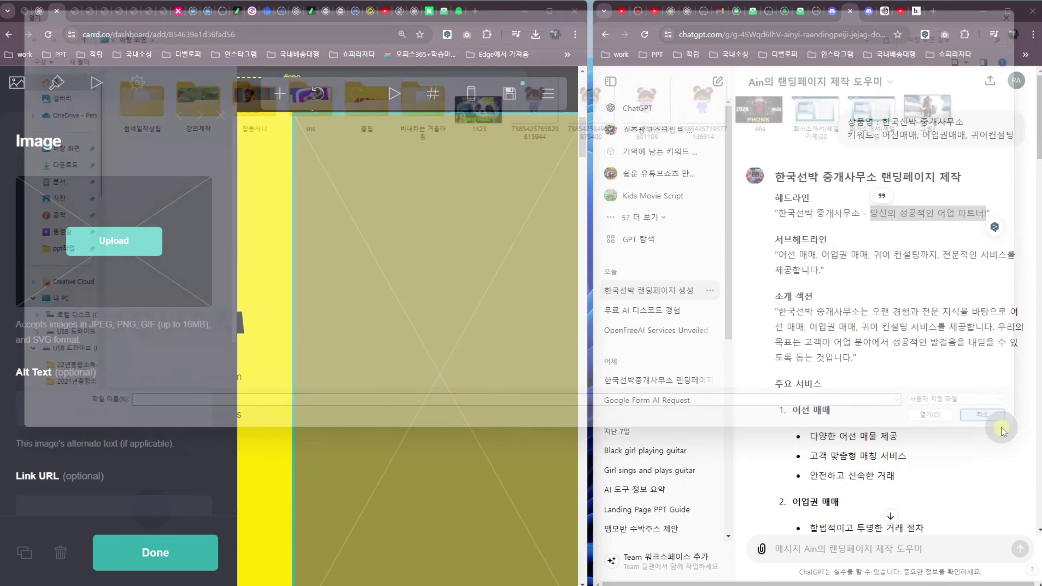
click(1007, 425)
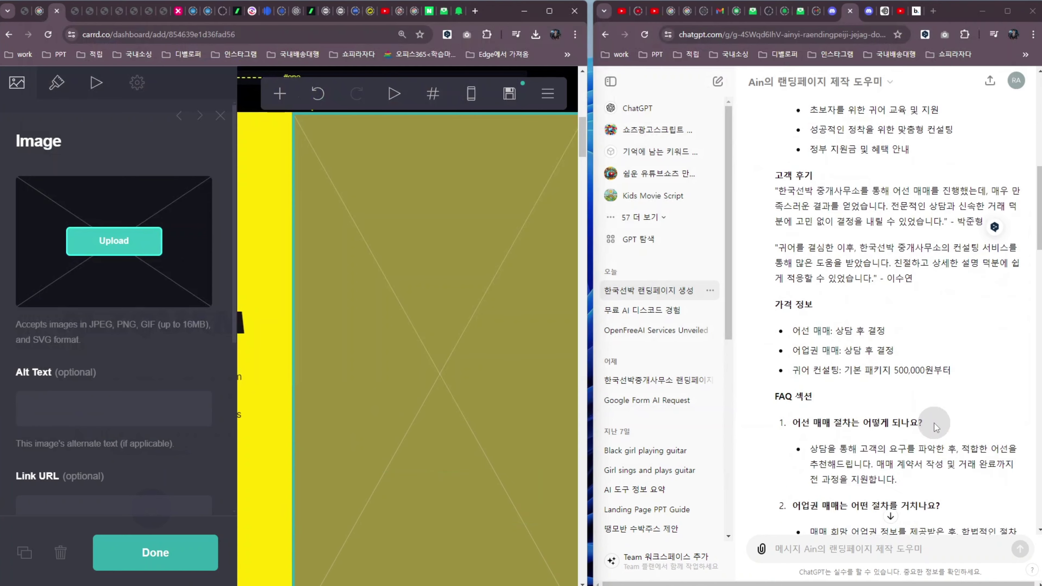
Step: Download the fishing boat, customer consultation and 귀어 images from the ChatGPT conversation
scroll(934, 427, down, 15)
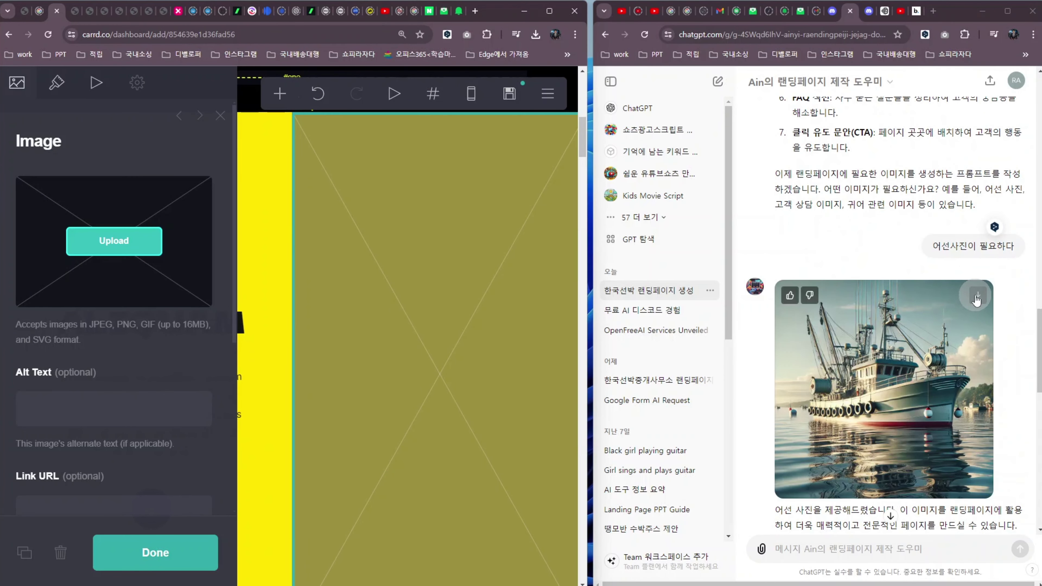
click(977, 296)
scroll(976, 303, down, 8)
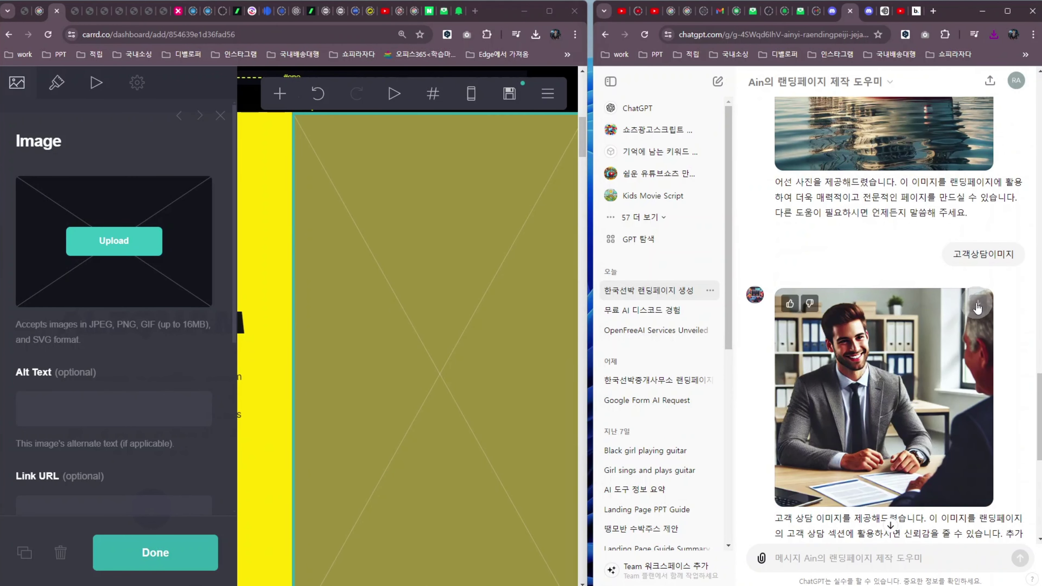
click(977, 306)
scroll(947, 369, down, 6)
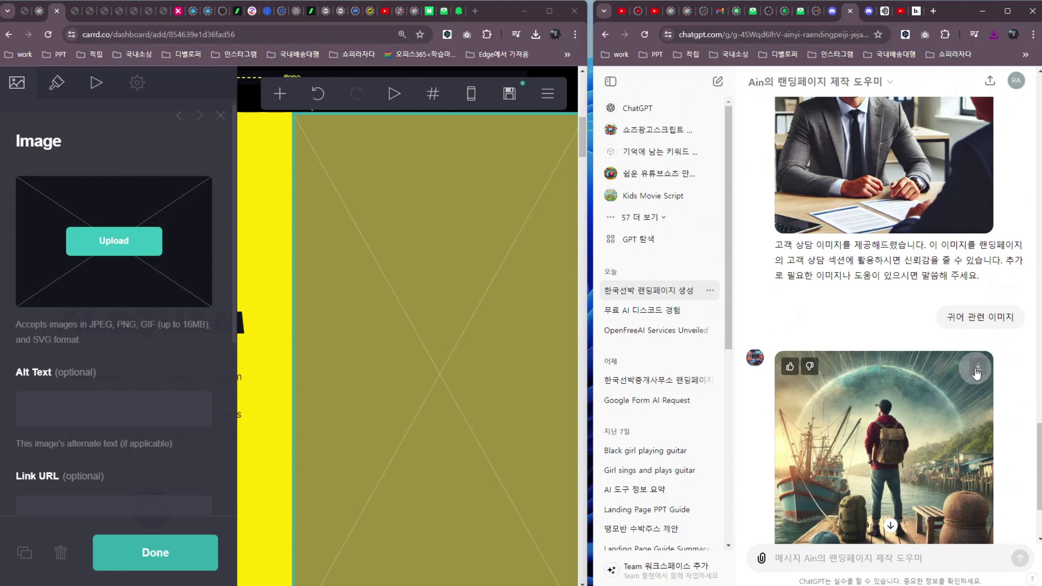
click(975, 369)
Step: Try to find the downloaded ChatGPT images in the Downloads folder for the image upload
click(116, 248)
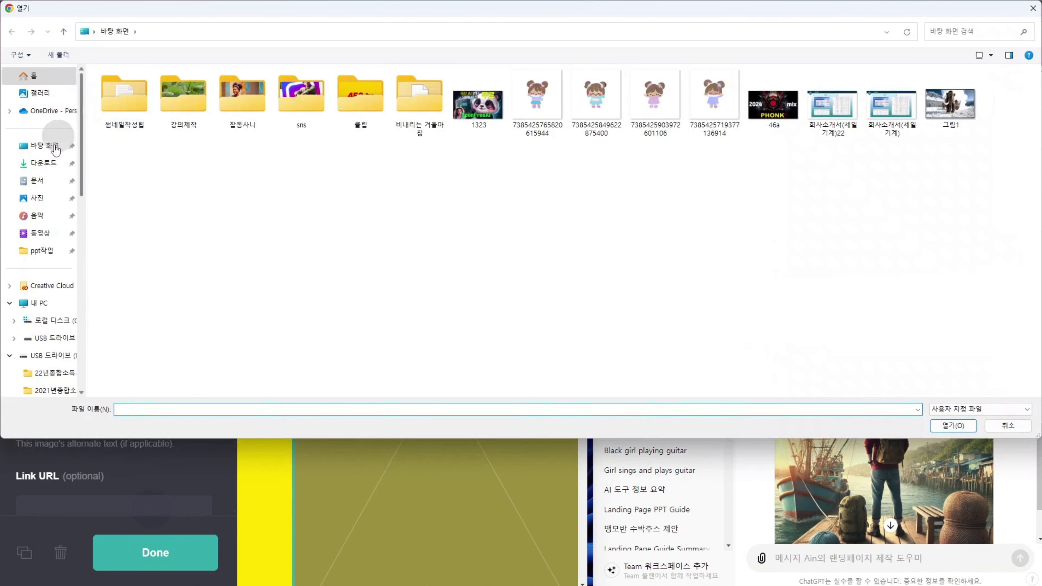
click(41, 164)
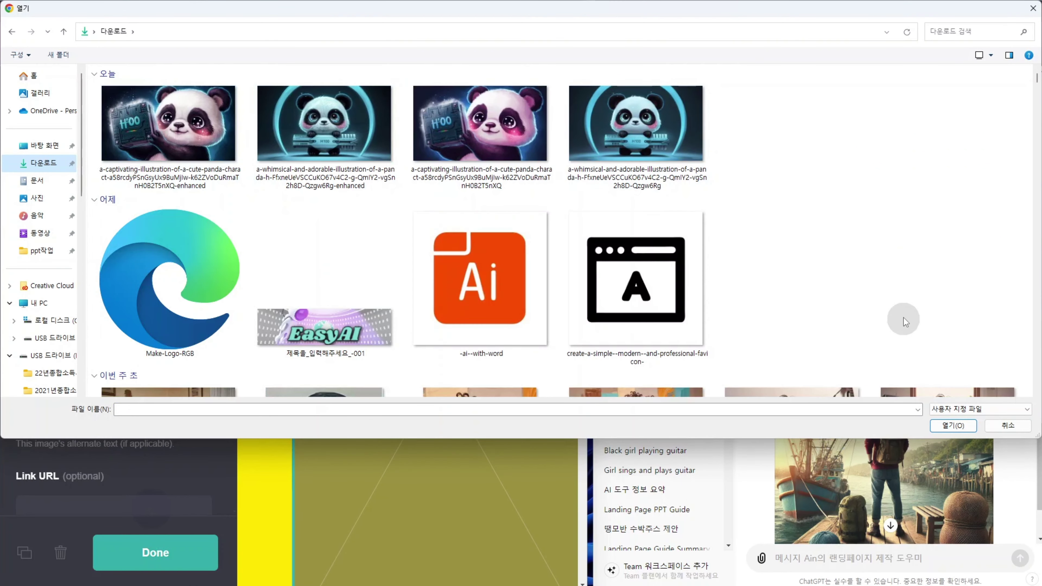
scroll(902, 305, down, 5)
click(1005, 425)
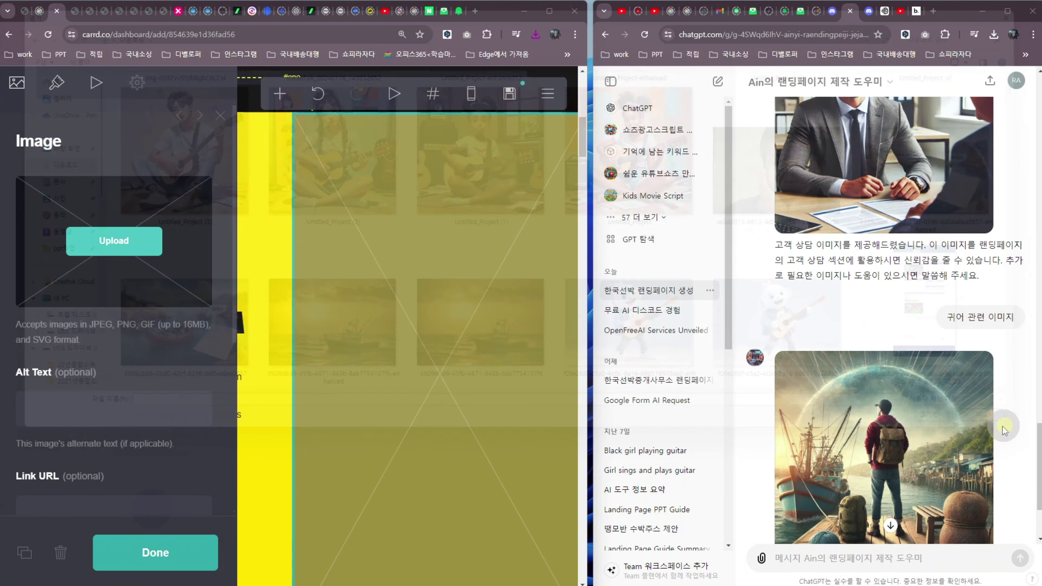
scroll(899, 463, up, 10)
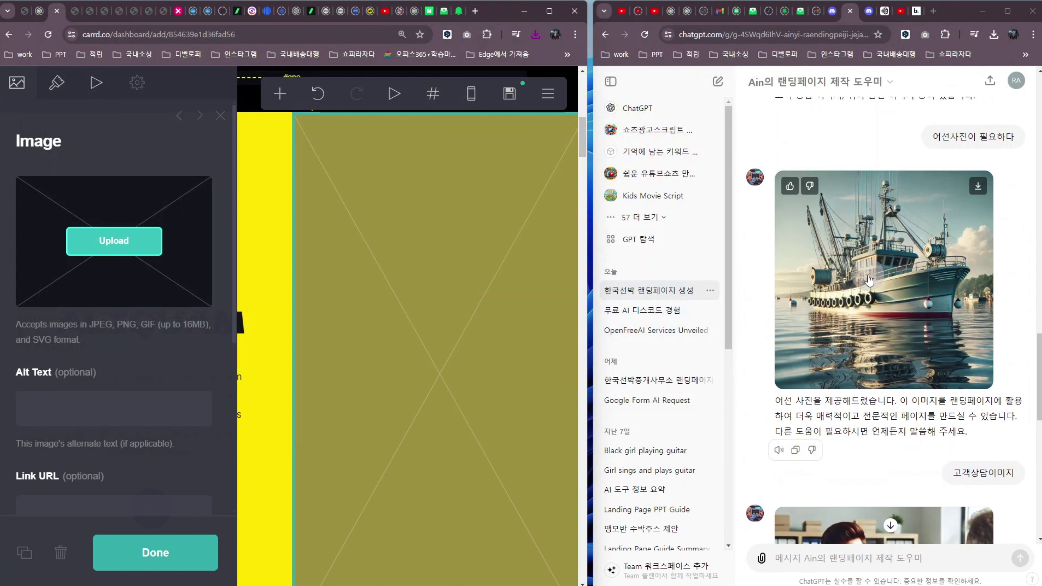
right_click(867, 274)
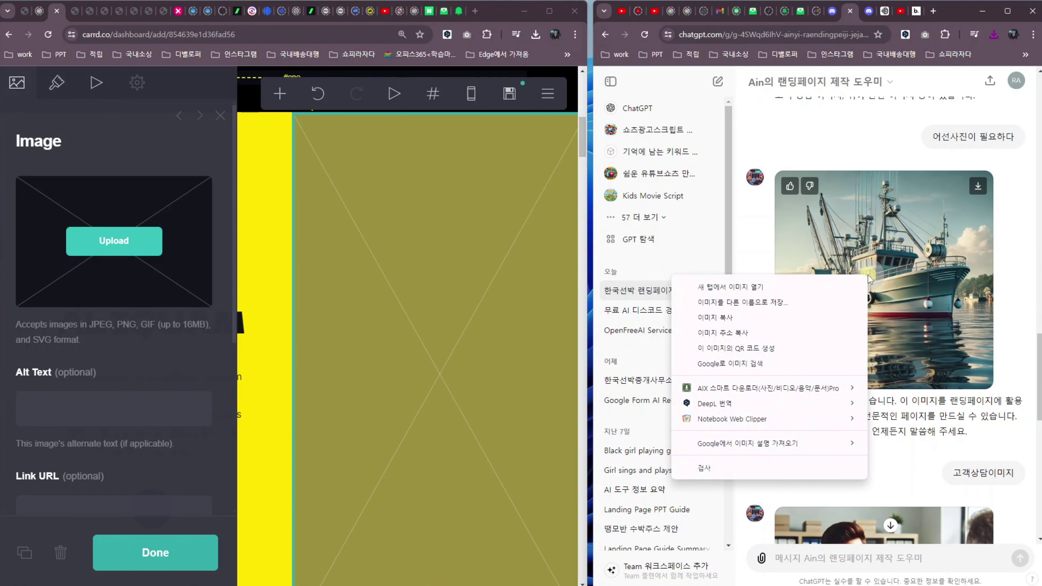
click(772, 303)
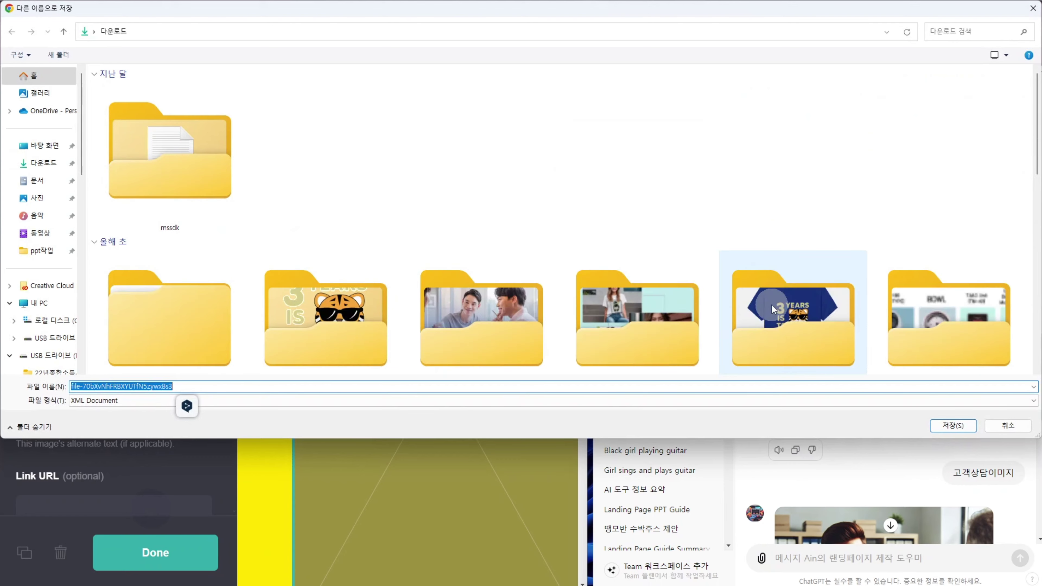
click(1008, 426)
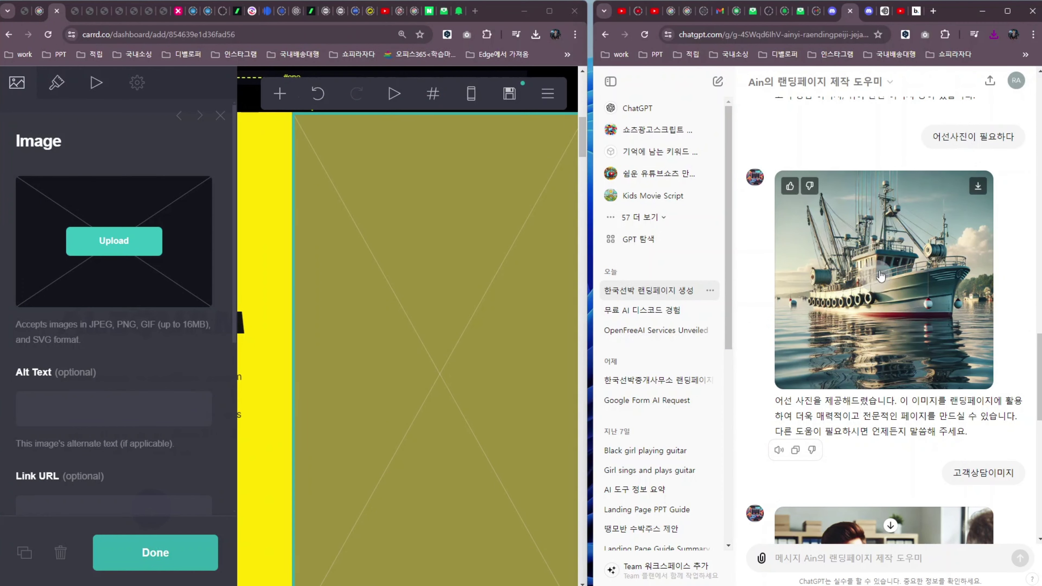
Step: Download the fishing boat image from its enlarged view in ChatGPT and check it in the recent downloads
click(873, 263)
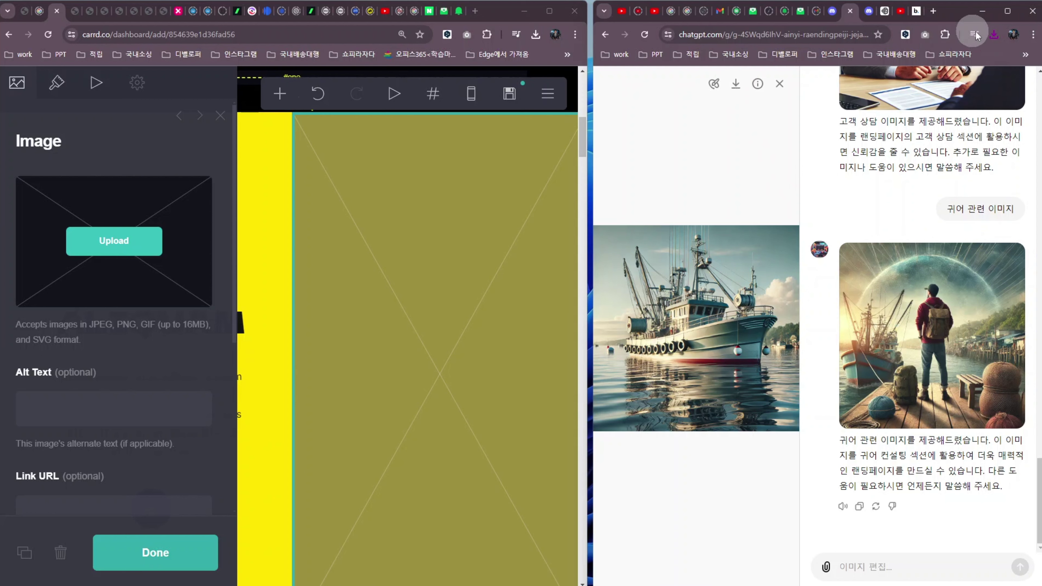
click(993, 34)
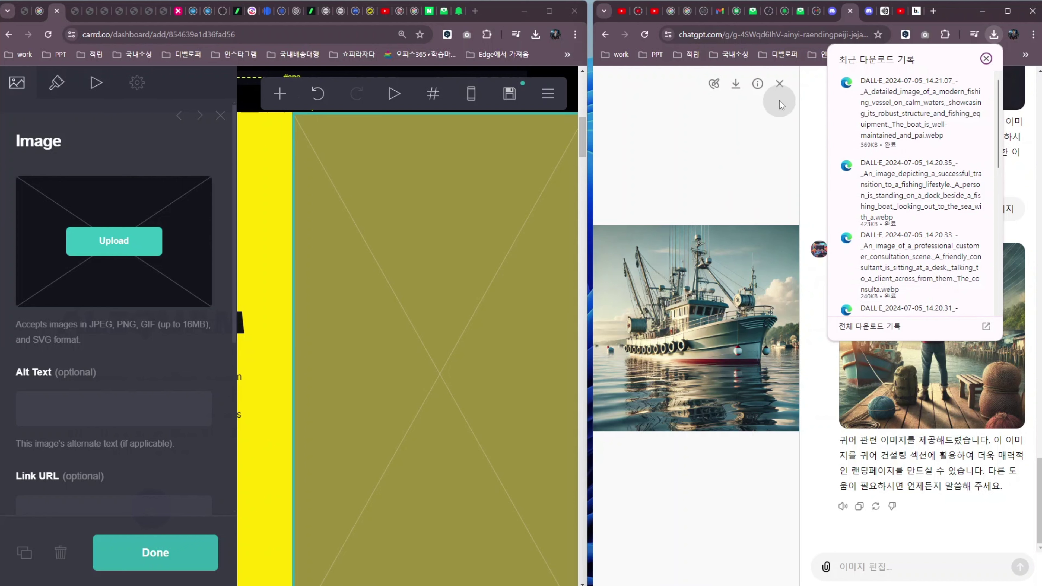
click(779, 91)
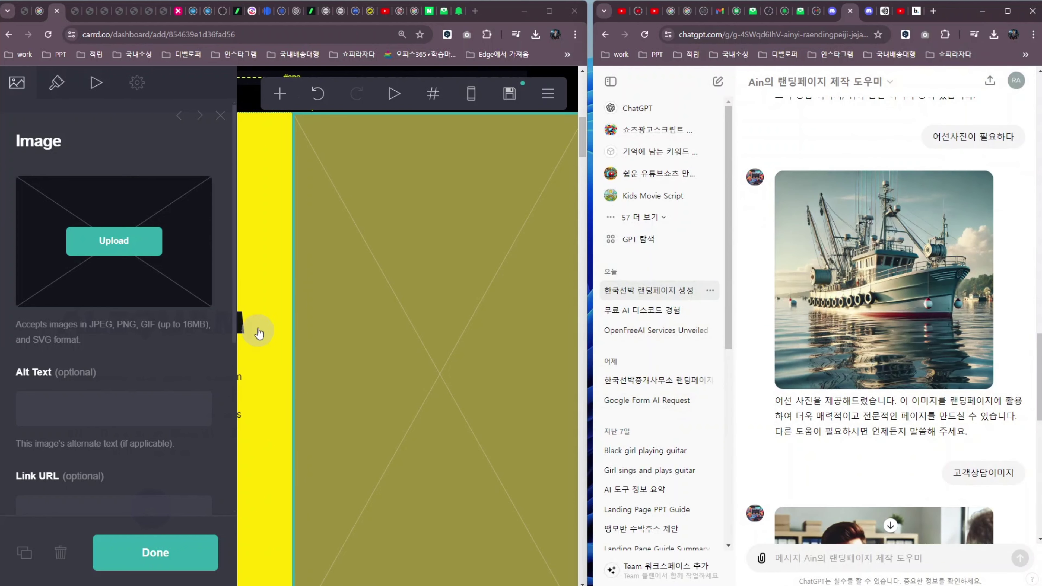
Step: Upload the first enhanced panda illustration from the Downloads folder to the empty image element beside the "Sed Aliquam" text
click(115, 242)
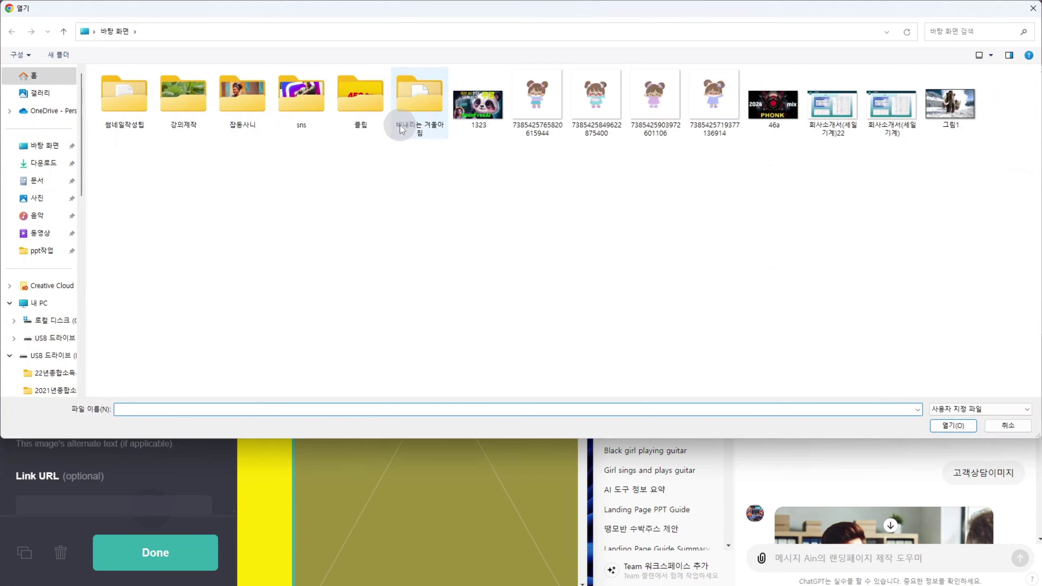
click(52, 162)
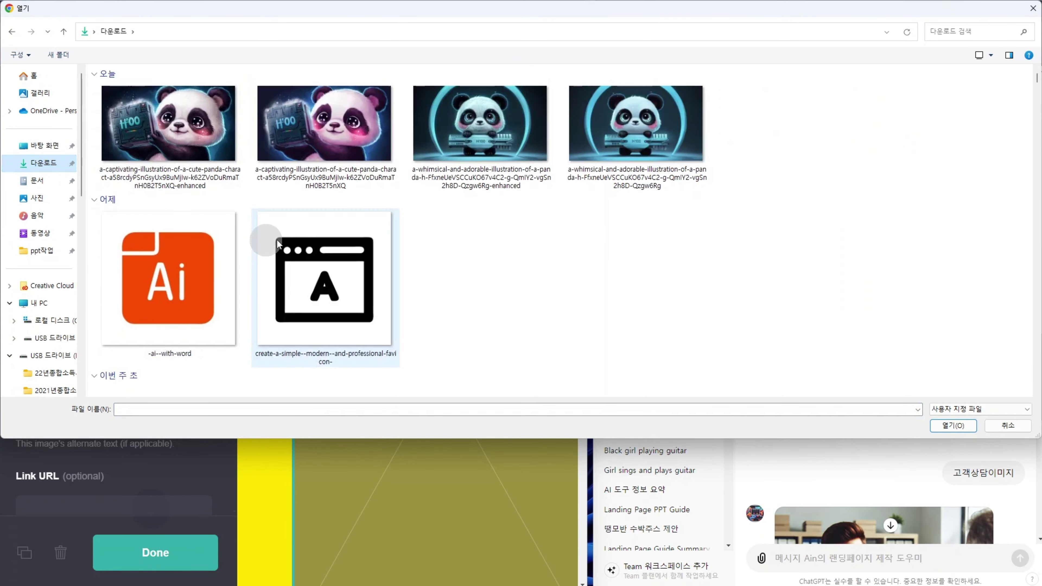
double_click(184, 136)
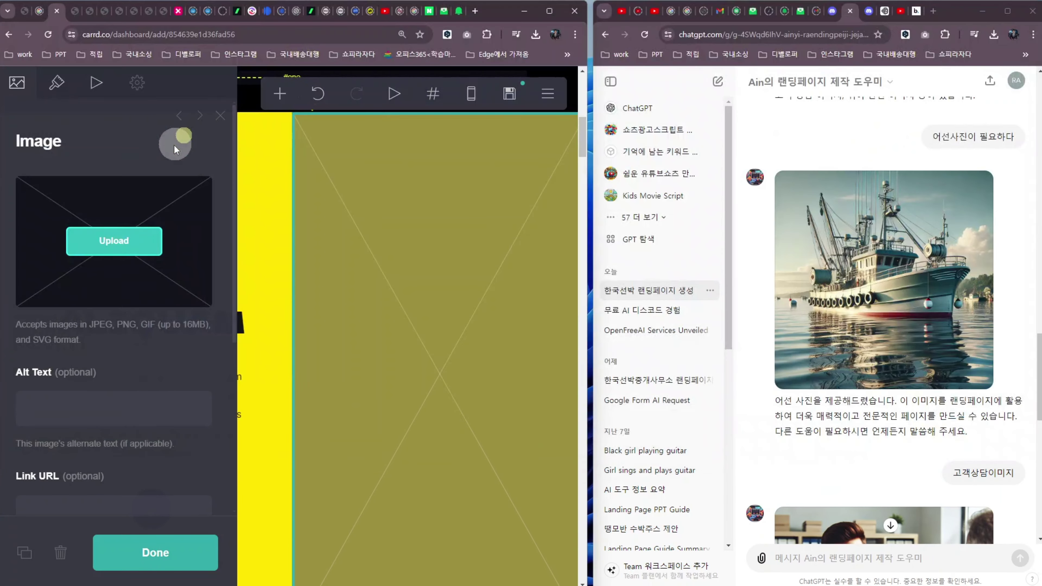
Step: Crop the panda picture to its full-height middle part around the face and apply it to the image element
drag(288, 366, 323, 301)
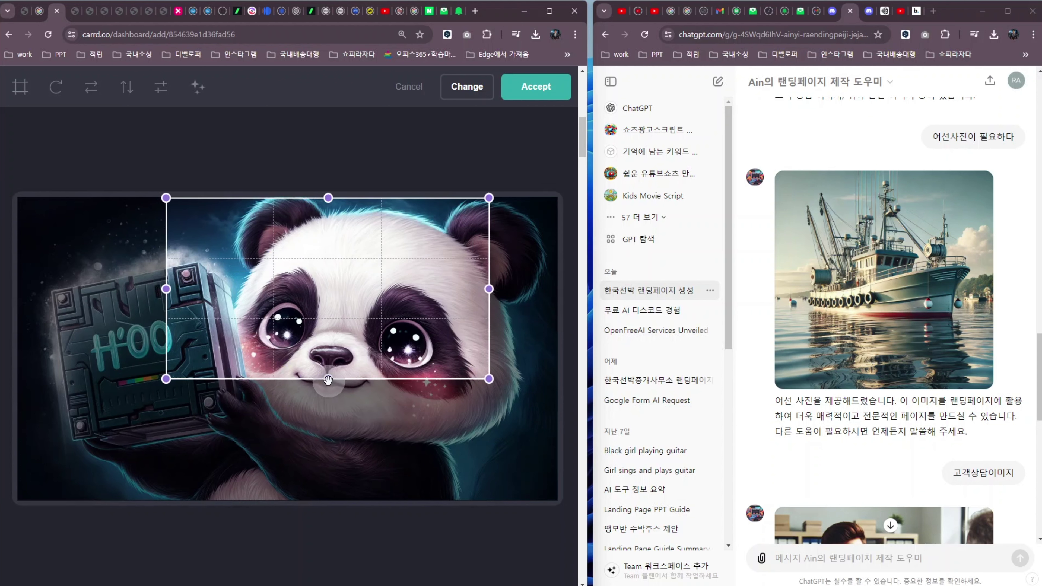
drag(328, 379, 300, 465)
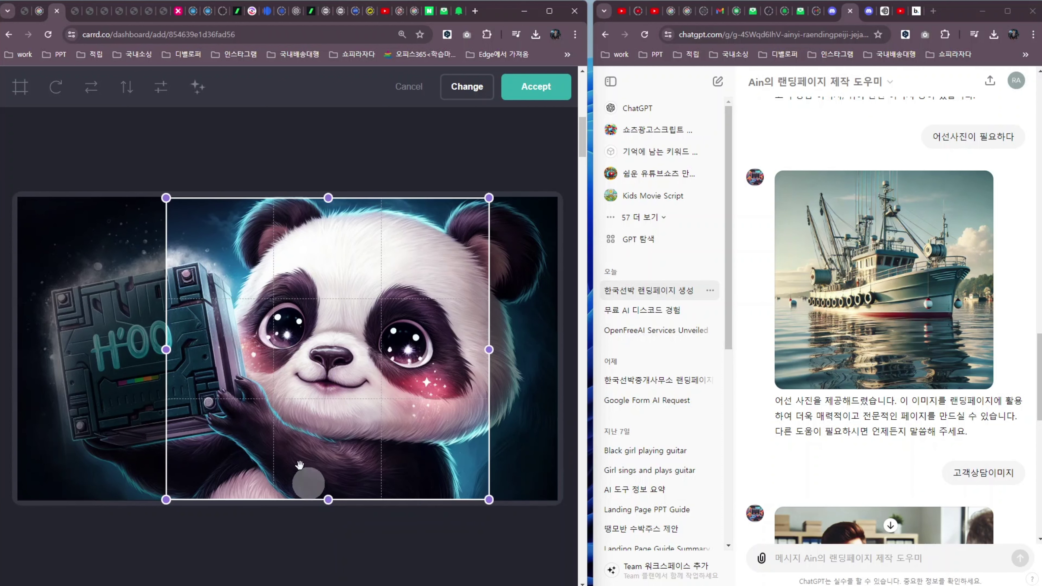
click(535, 86)
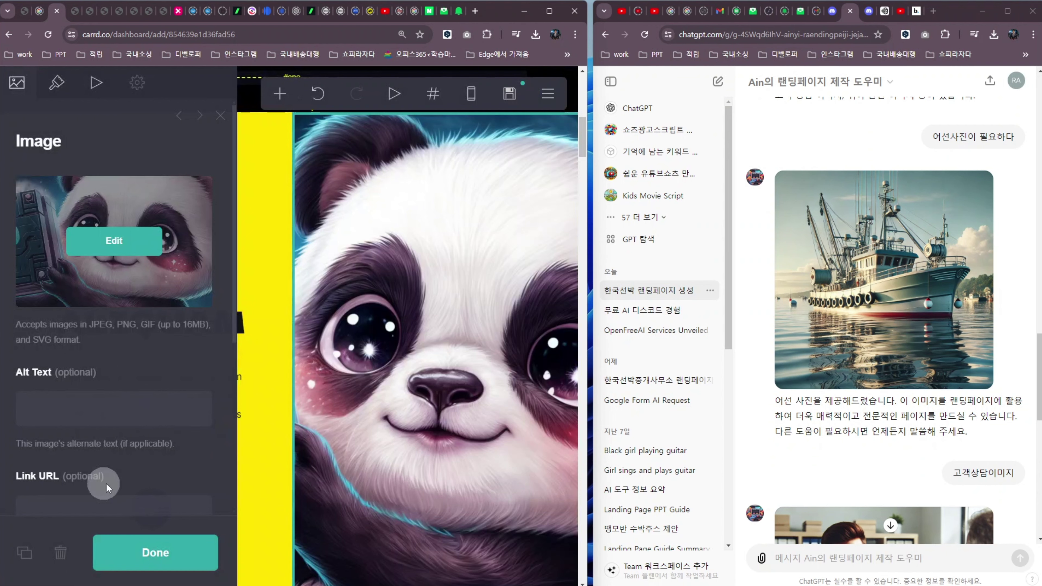
click(163, 552)
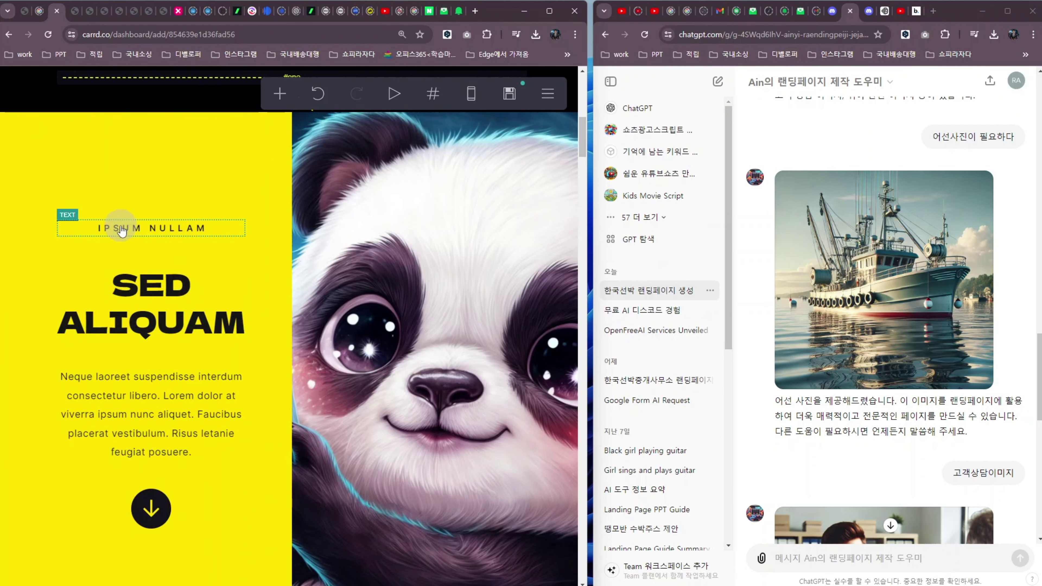
Step: Replace the "Ipsum nullam" text with the first FAQ question from ChatGPT, "어선 매매 절차는 어떻게 되나요?"
scroll(855, 232, up, 7)
scroll(856, 232, up, 6)
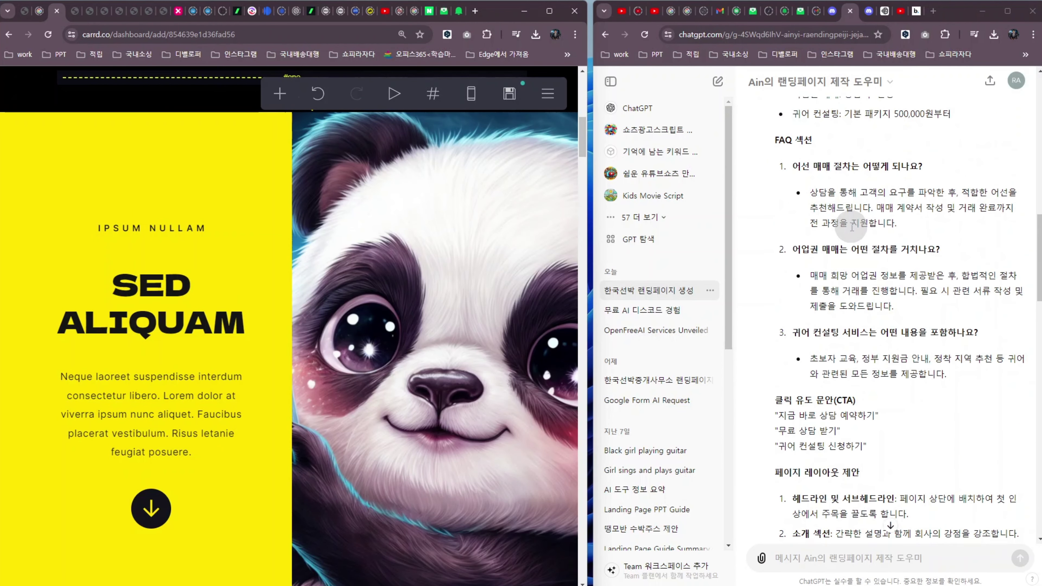
click(146, 228)
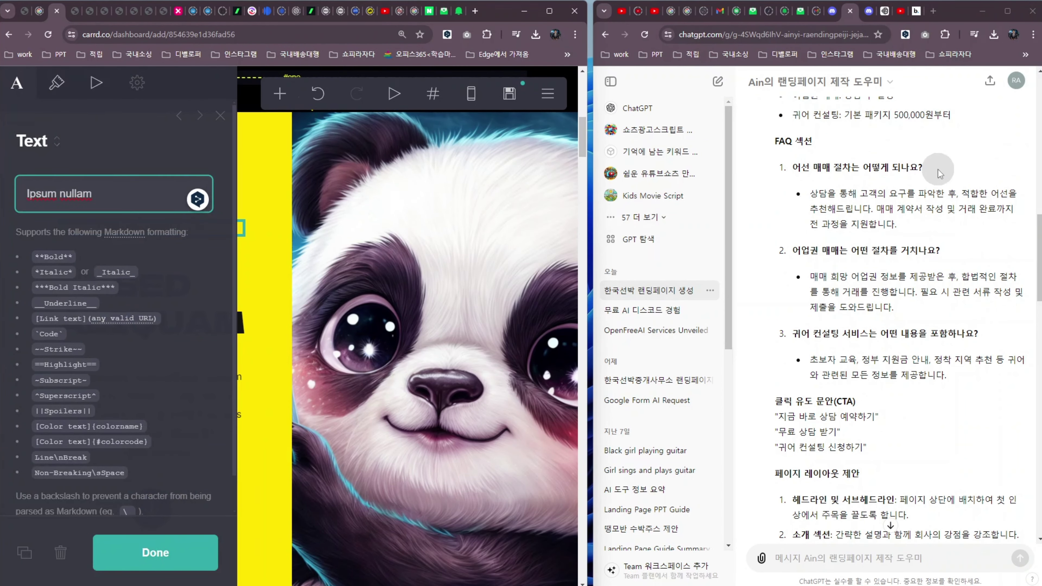
drag(933, 167, 800, 168)
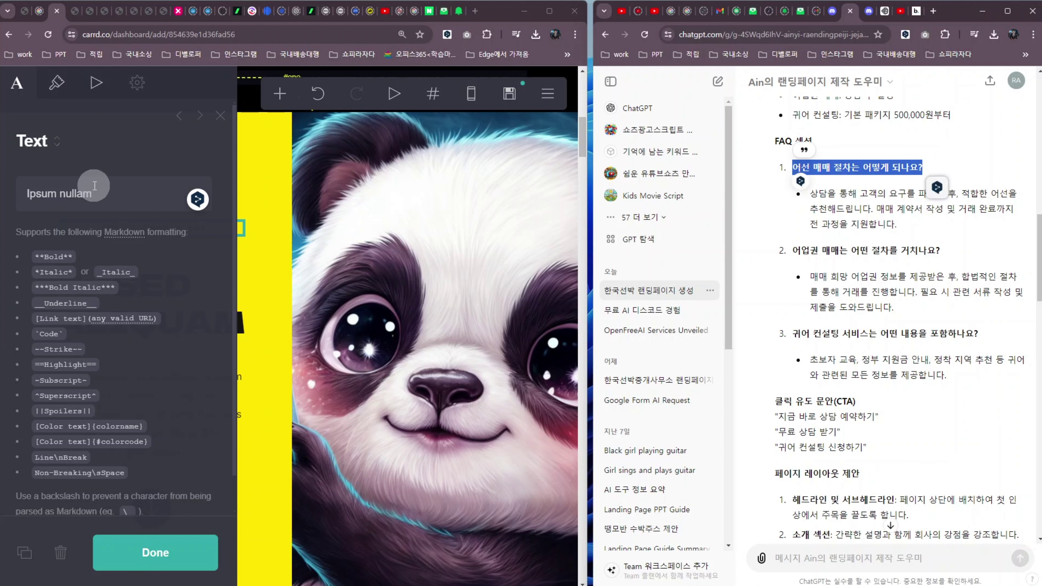
click(110, 193)
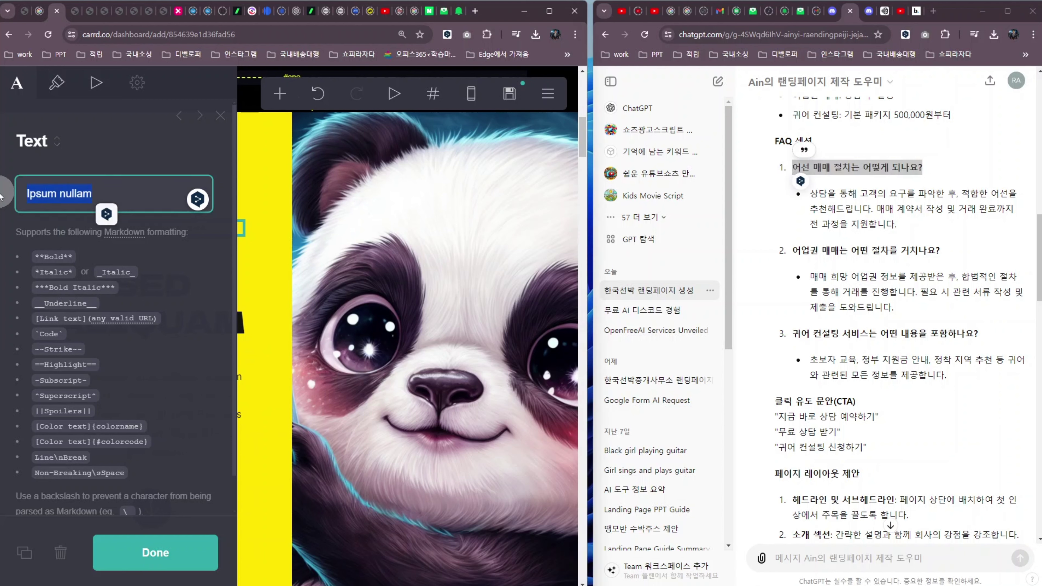
click(136, 564)
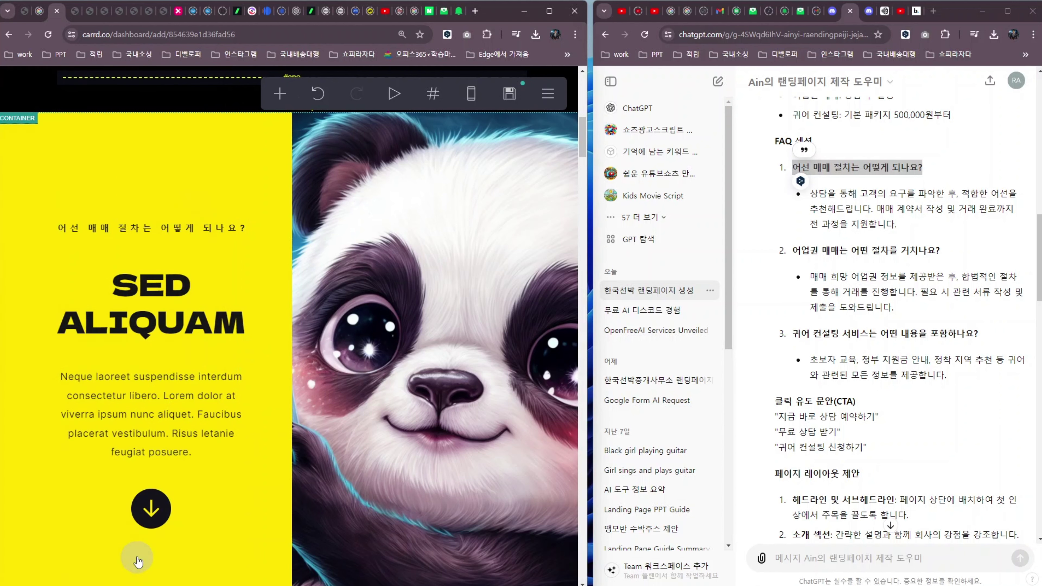
Step: Change the "Sed Aliquam" main heading to "함께하면 쉬워요"
click(157, 312)
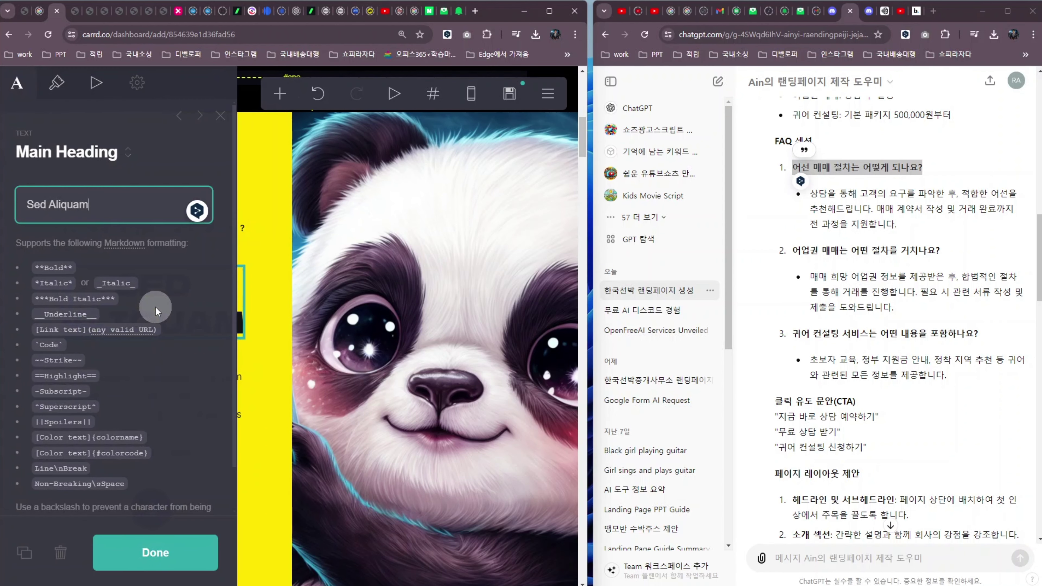
click(105, 207)
key(ctrl+a)
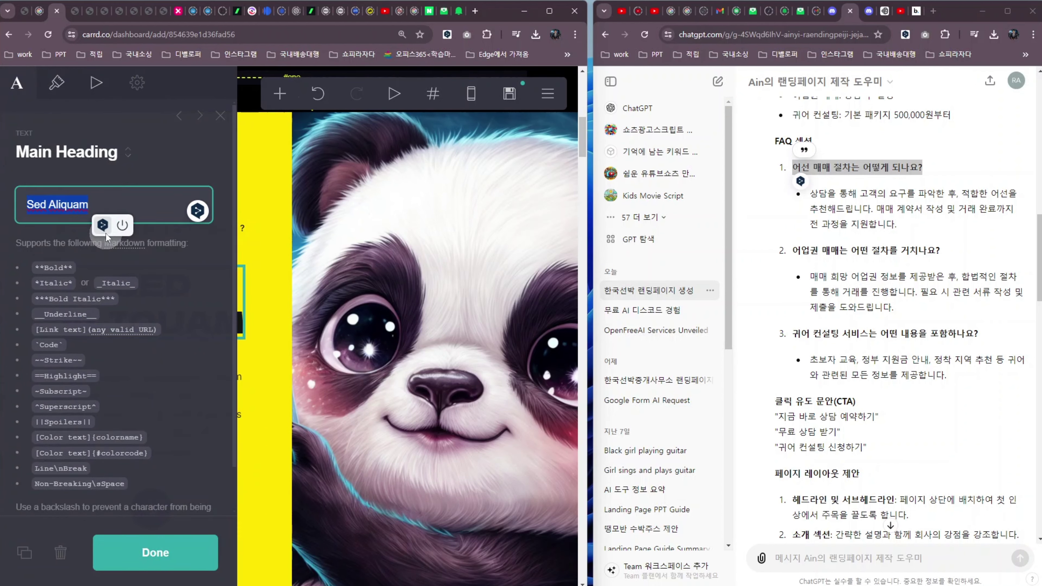
key(BackSpace)
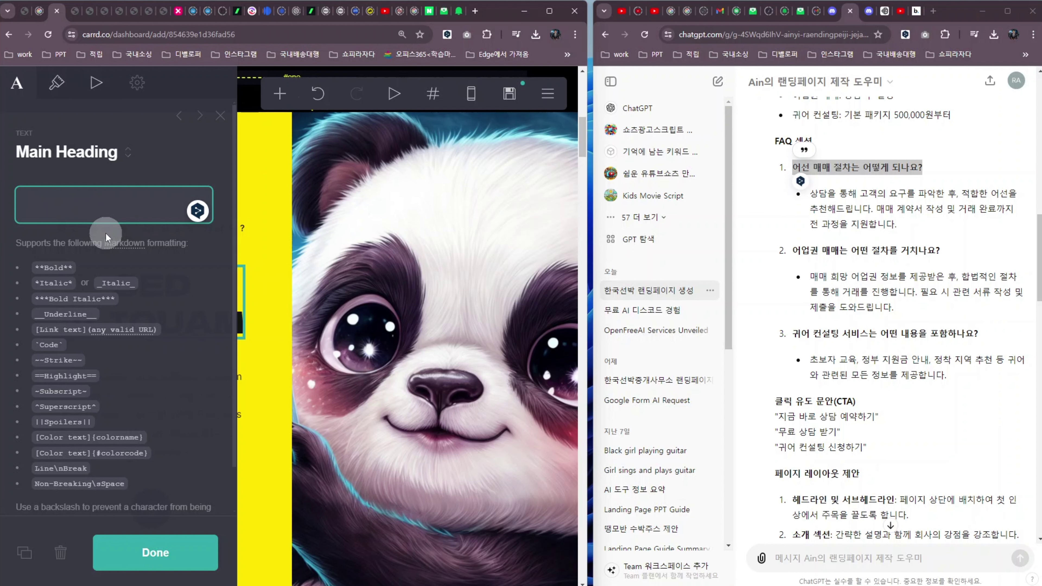
text(함께)
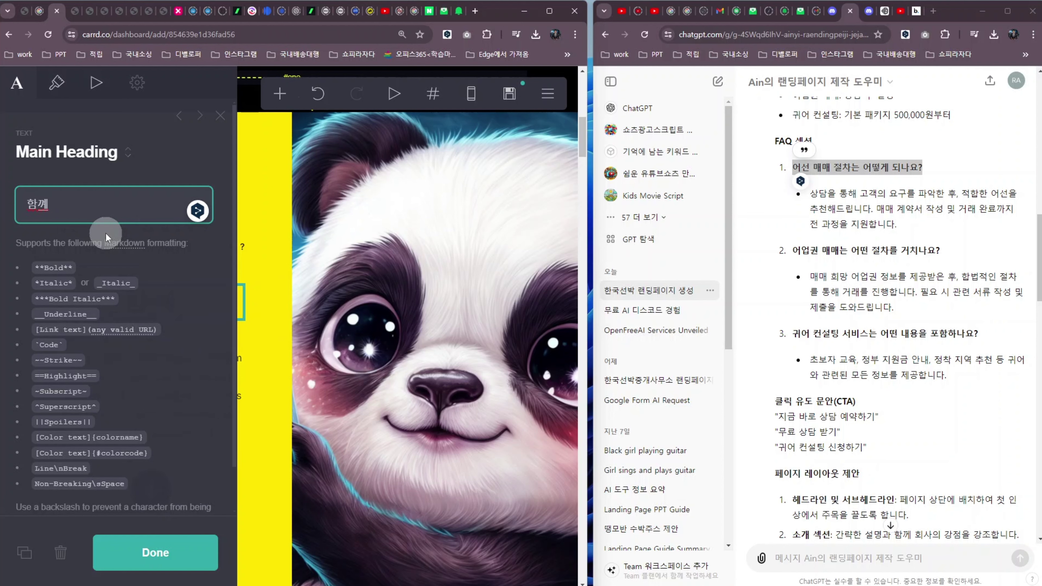
key(BackSpace)
text(ㅔ하면 수ㅣㅇㅝ요)
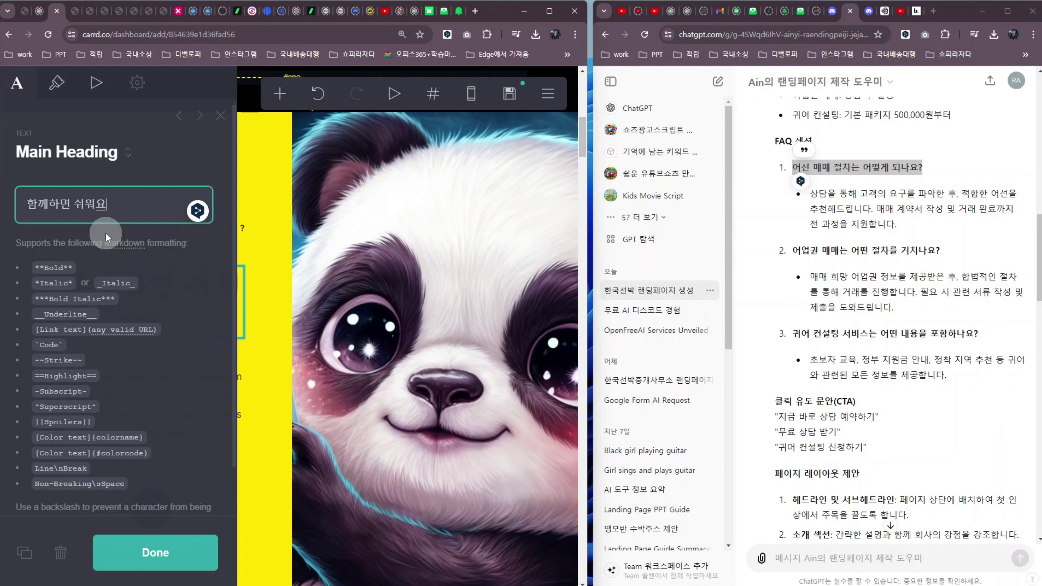
click(161, 568)
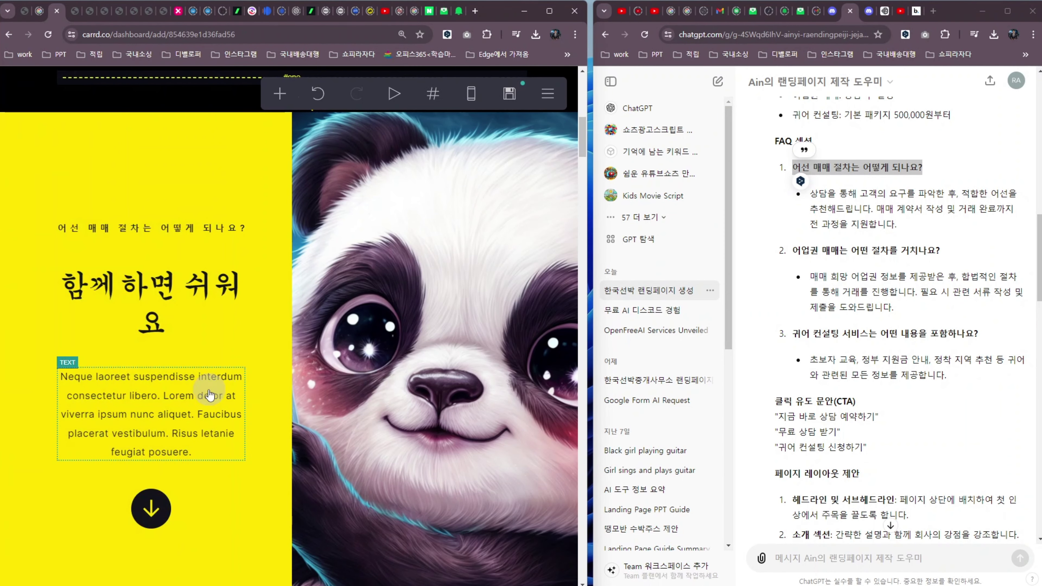
Step: Reduce the font size of the heading "함께하면 쉬워요" to 2.375
click(147, 297)
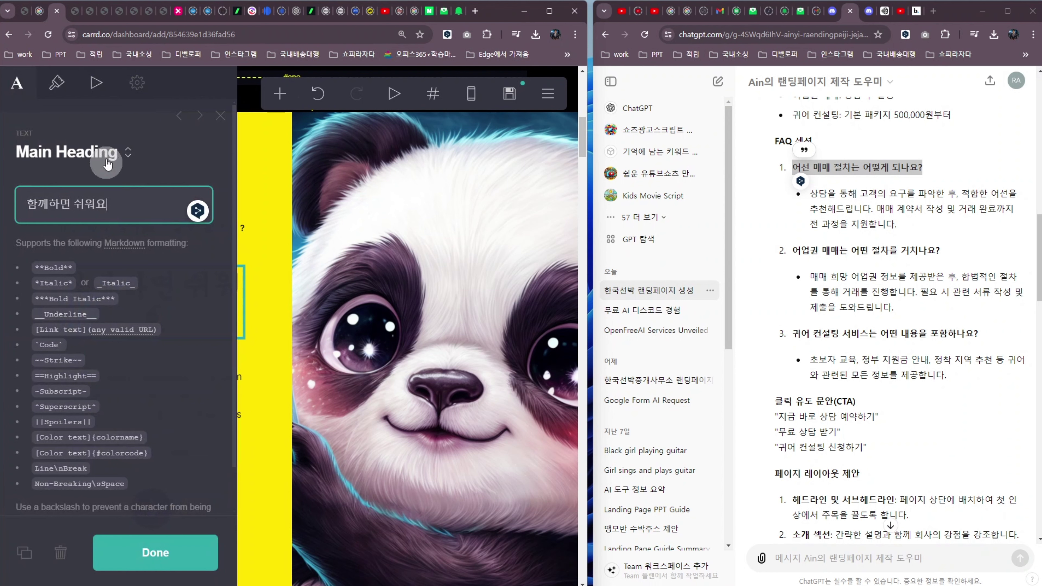
click(58, 86)
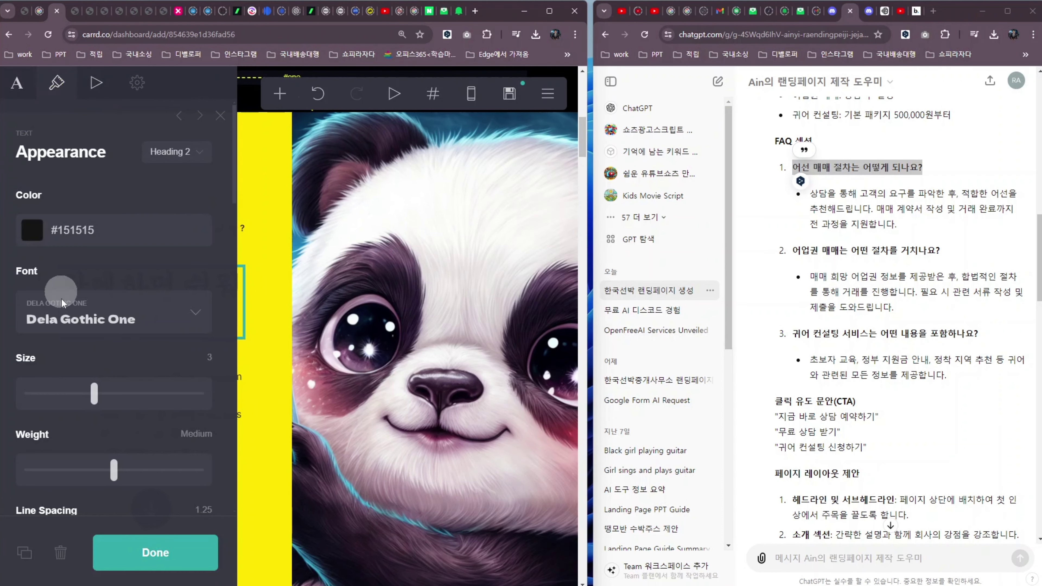
click(93, 398)
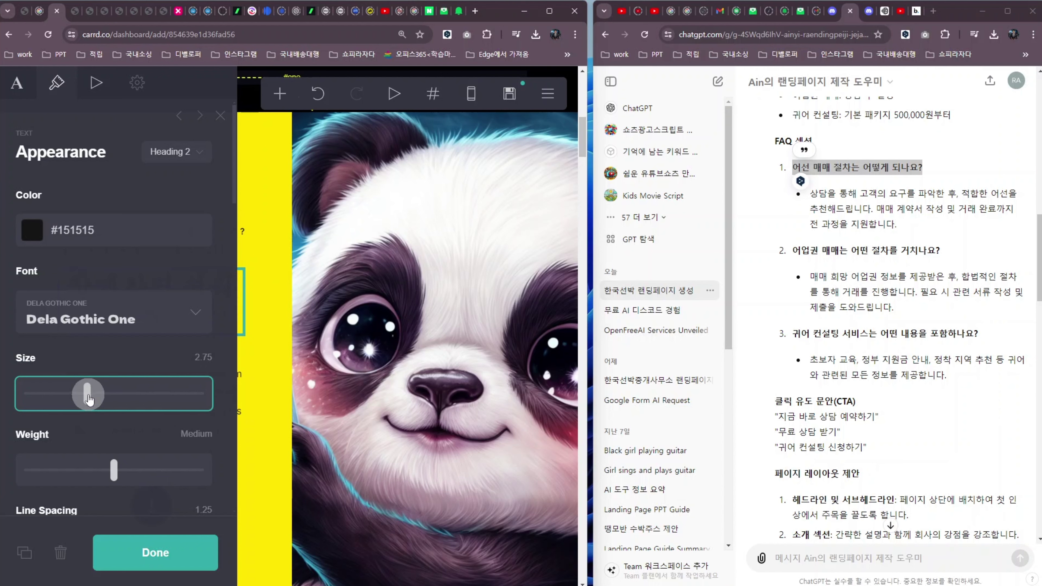
scroll(146, 334, down, 4)
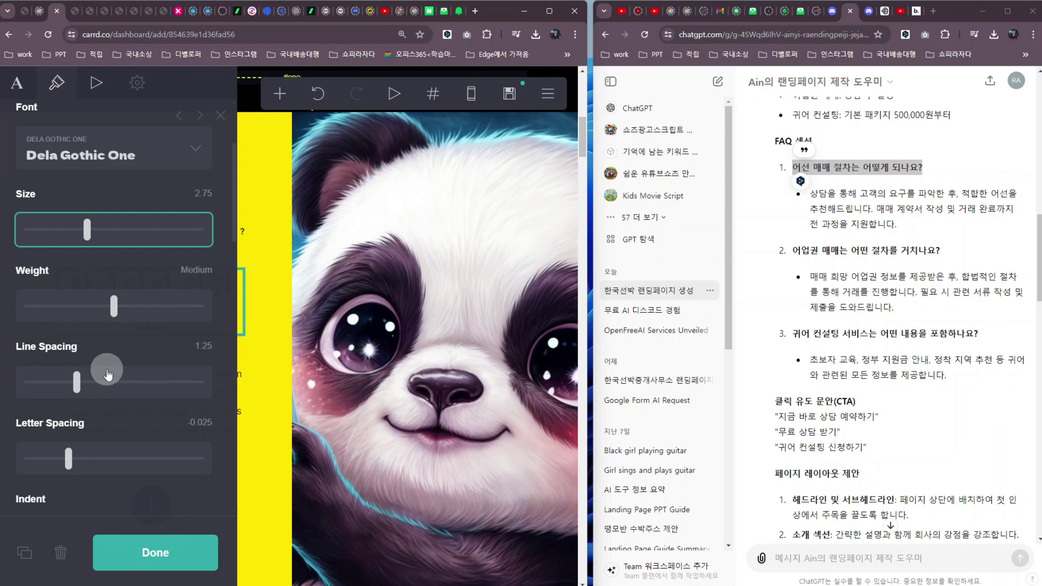
scroll(113, 377, down, 9)
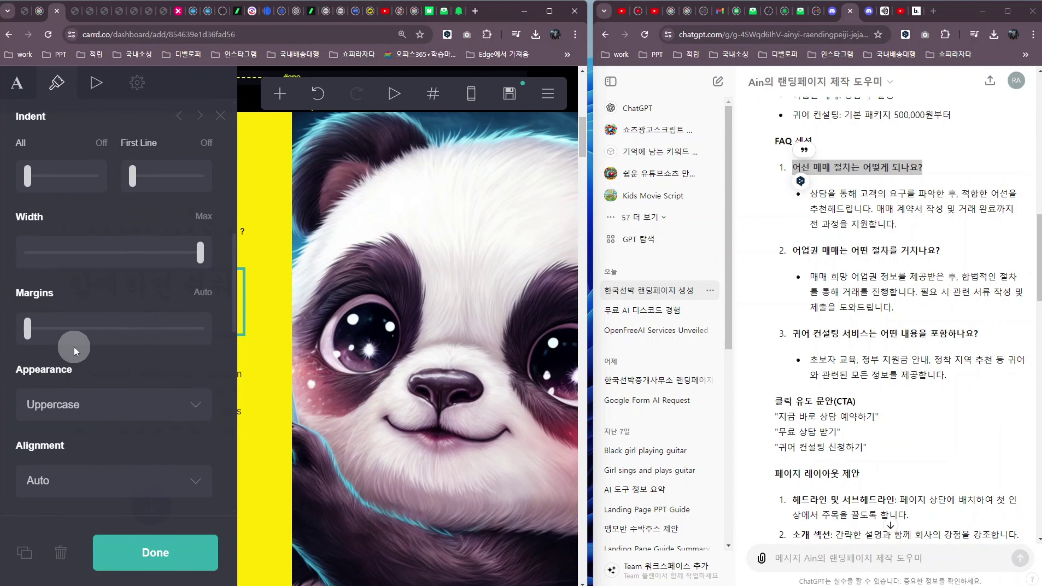
scroll(76, 358, down, 9)
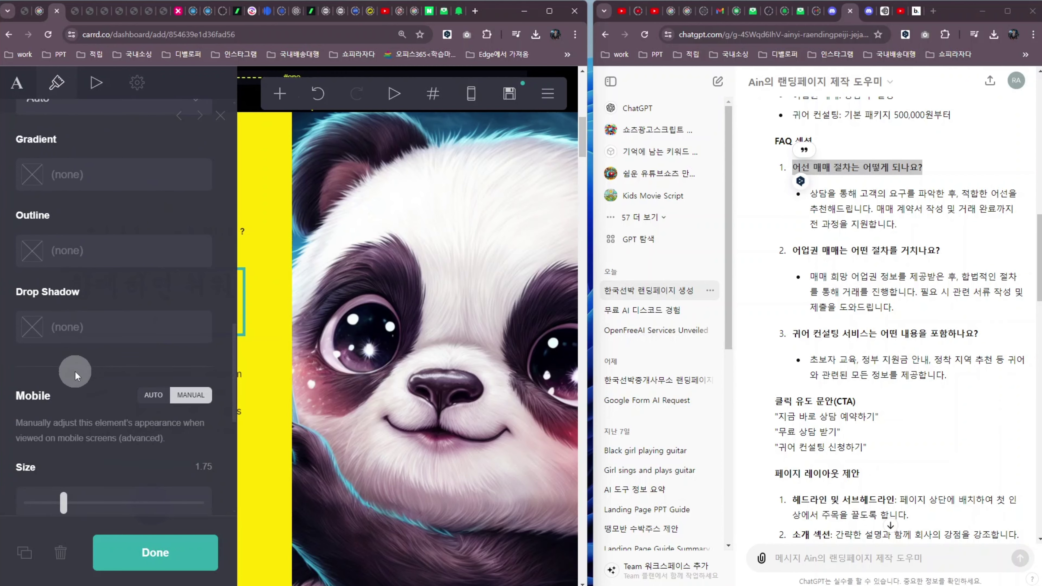
click(151, 552)
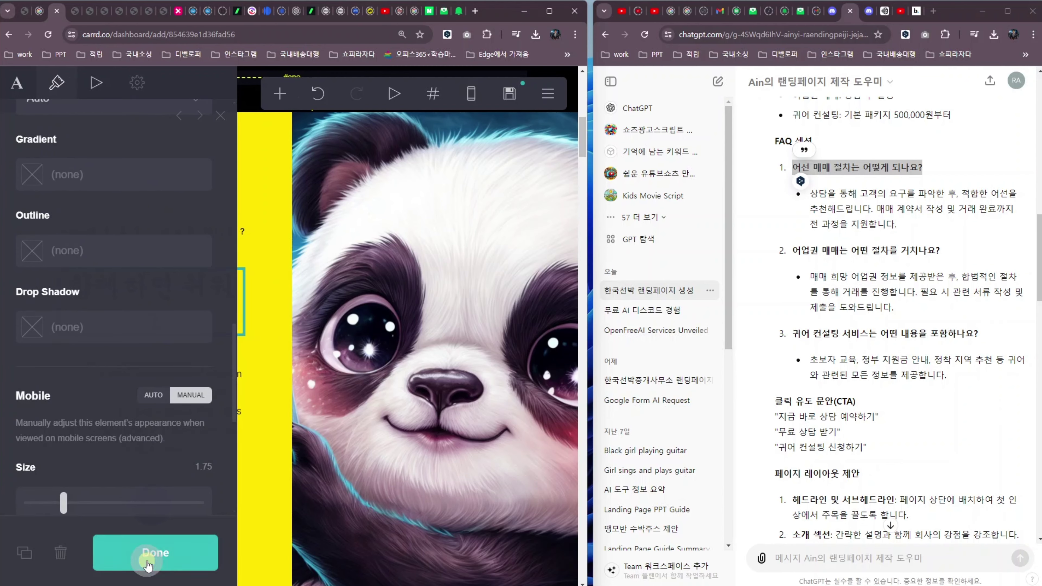
click(149, 293)
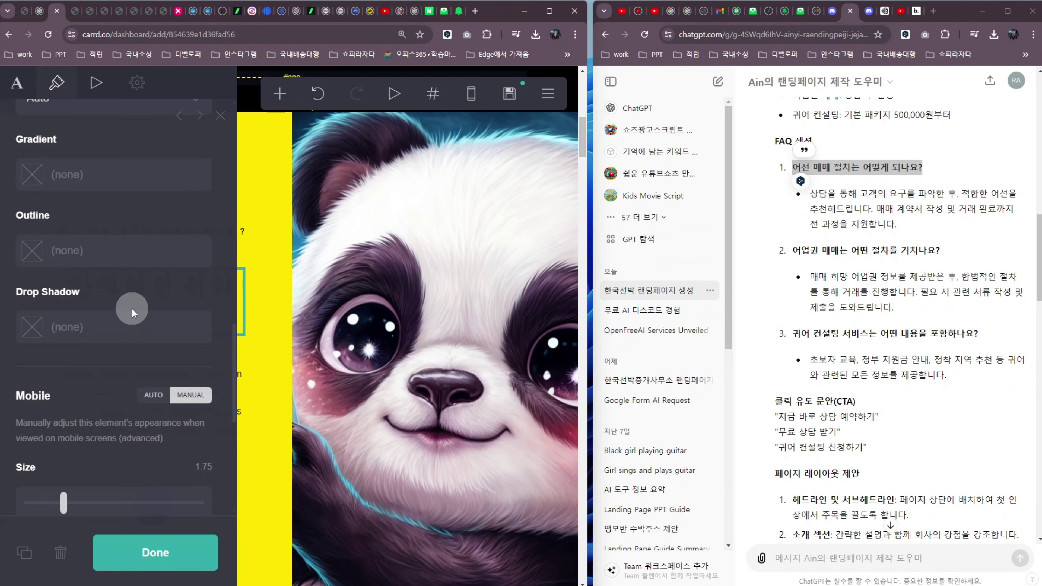
scroll(127, 320, up, 11)
scroll(121, 317, up, 9)
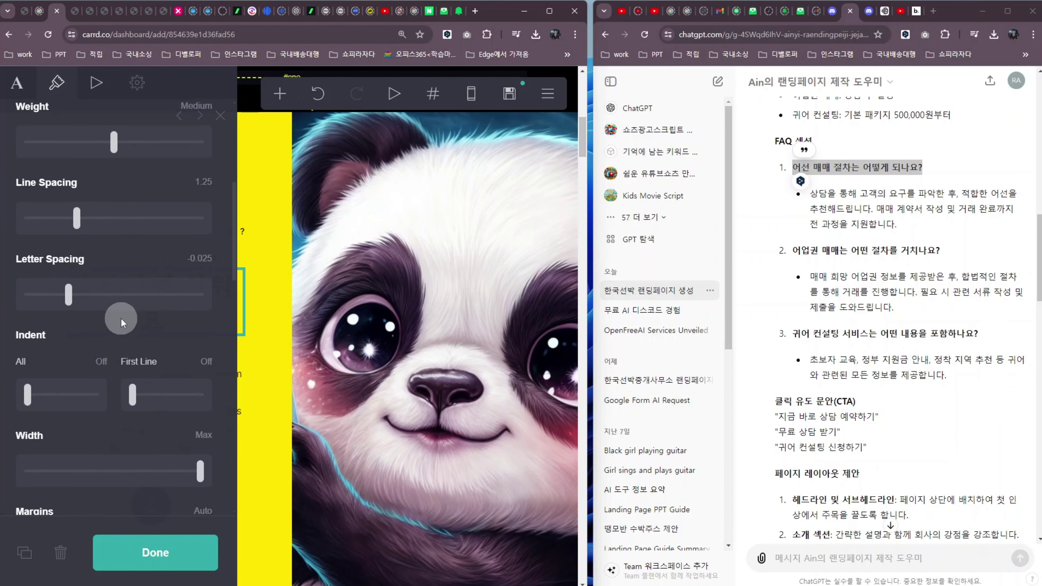
click(87, 340)
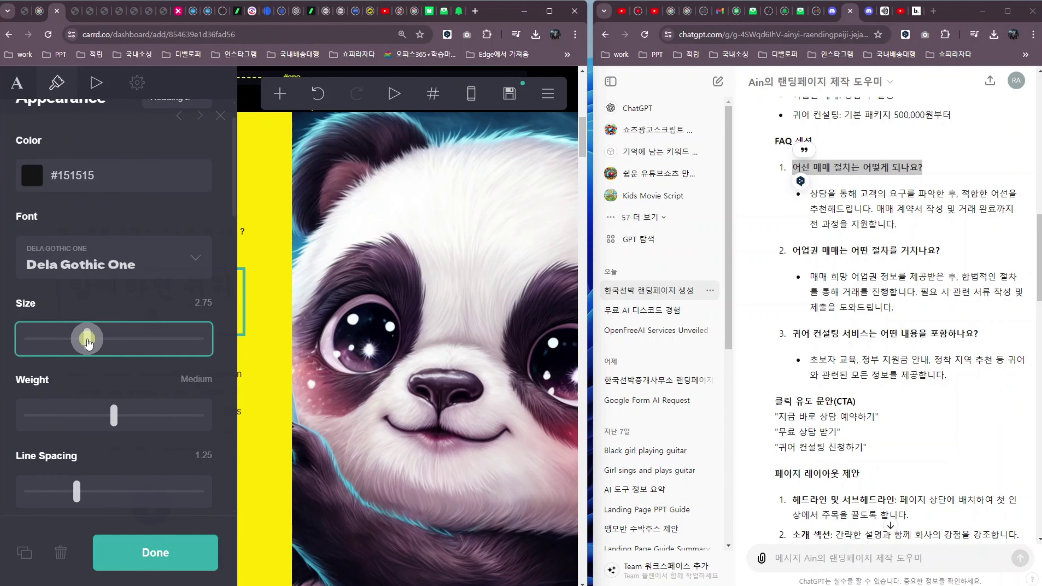
click(153, 551)
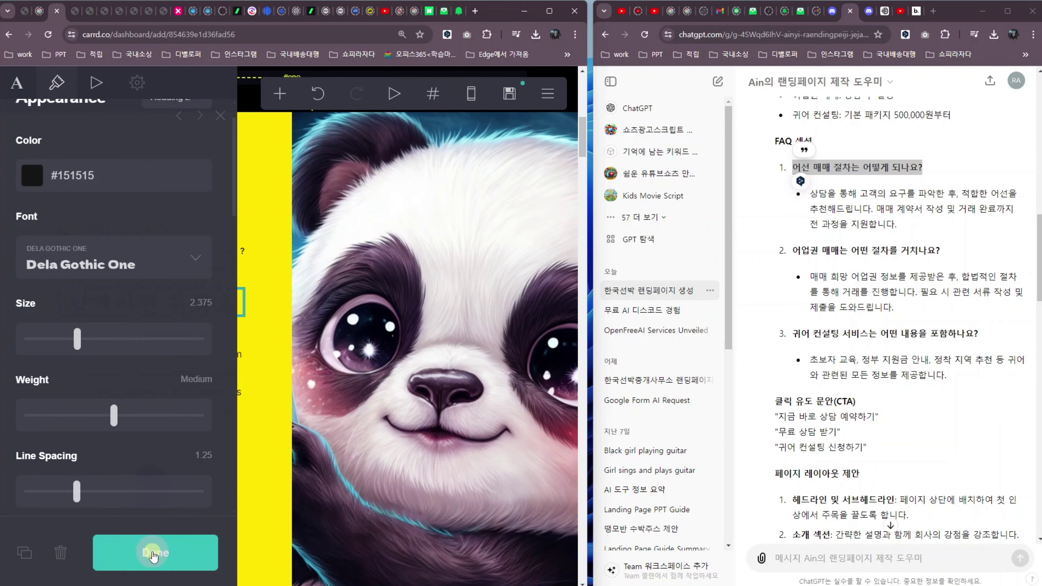
Step: Replace the placeholder paragraph under the heading with the answer to the first FAQ question, copied from the ChatGPT conversation
click(172, 400)
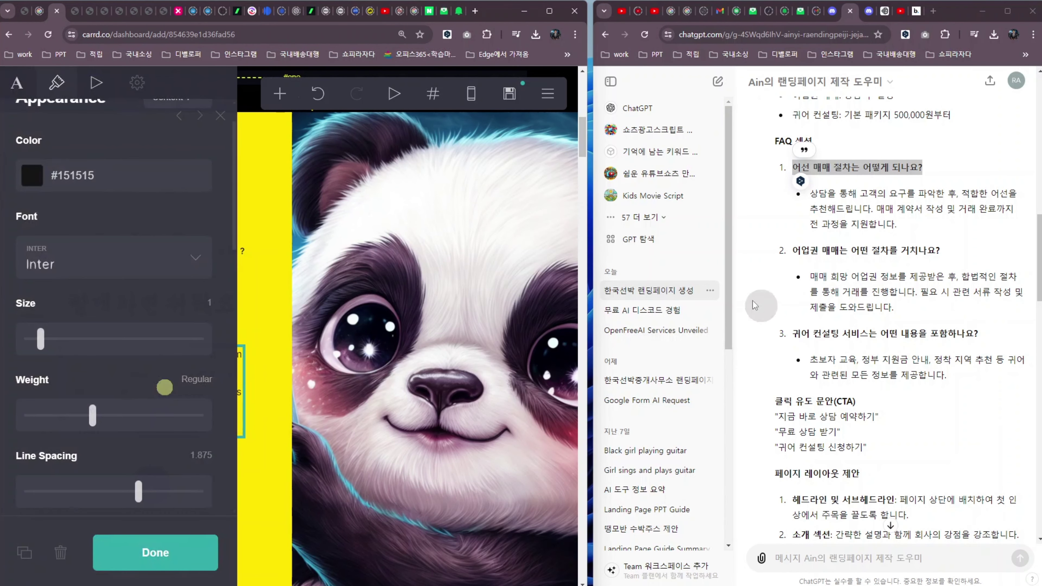
click(814, 205)
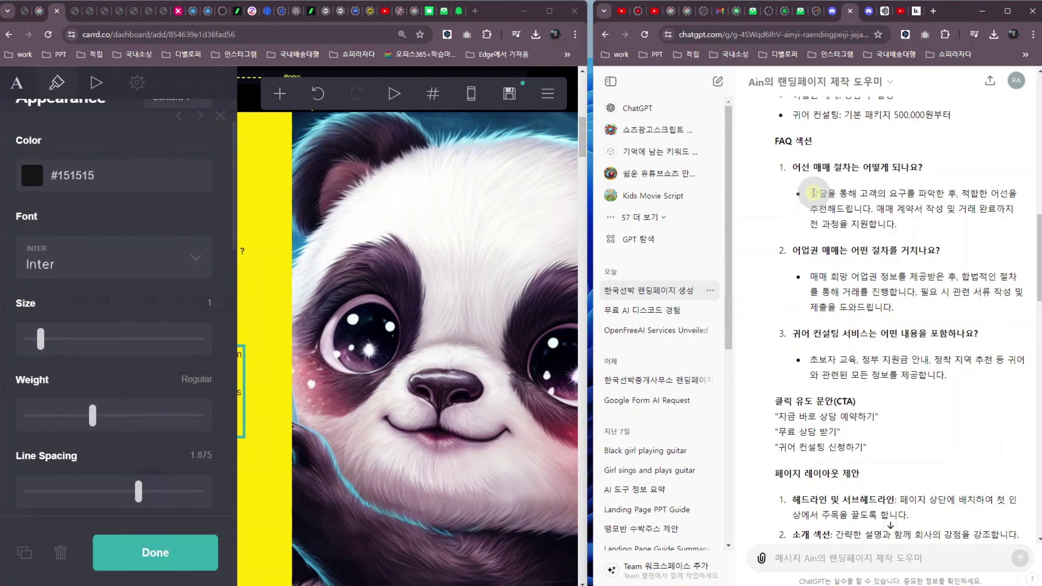
drag(812, 193, 887, 223)
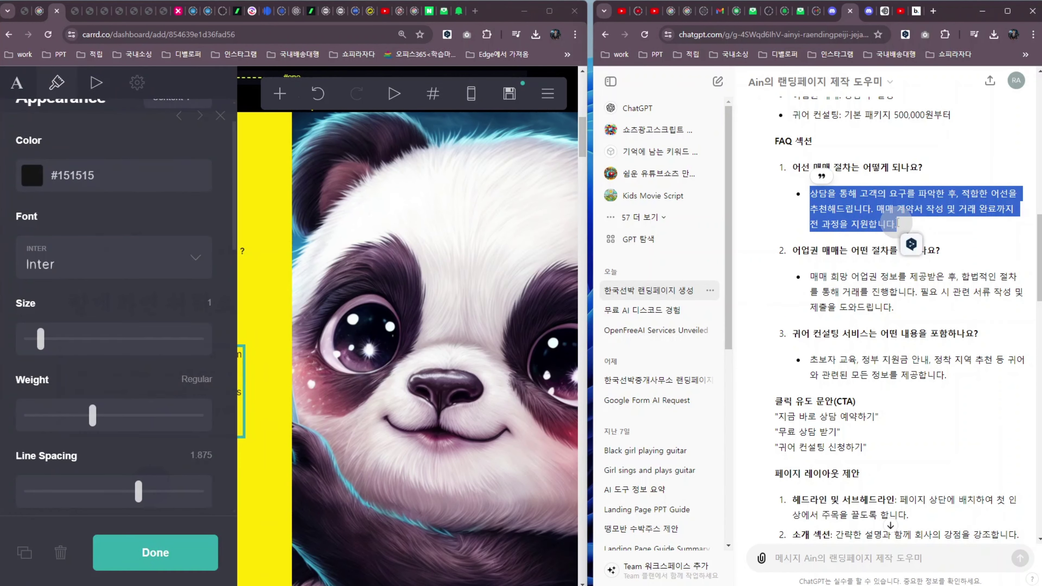
scroll(140, 357, up, 2)
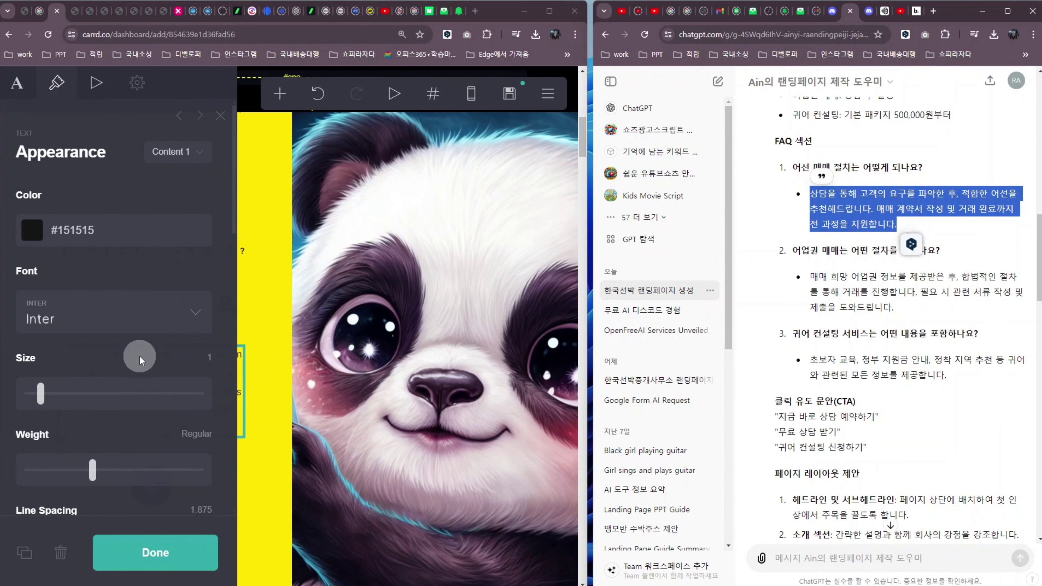
click(15, 89)
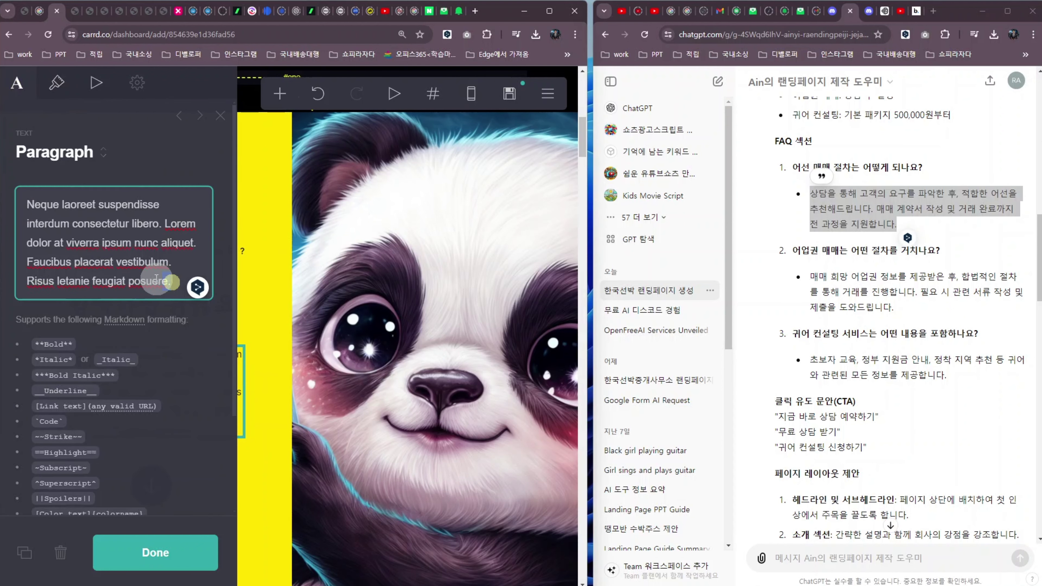
drag(156, 278, 20, 212)
text(상담을 통해 고객의 요구를 파악한 후, 적합한 어선을 추천해드립니다. 매매 계약서 작성 및 거래 완료까지 전 과정을 지원합니다.)
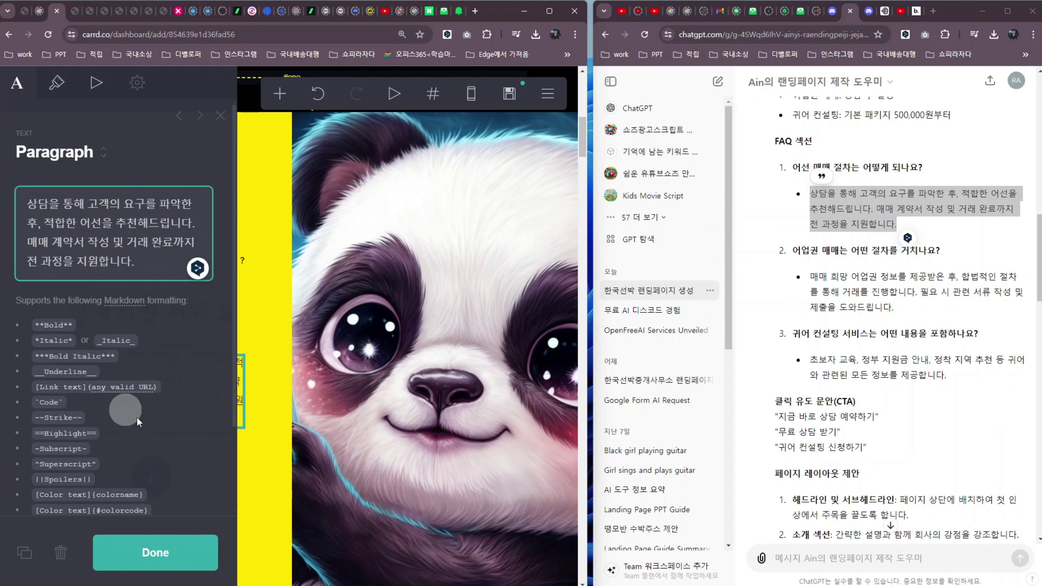
click(150, 554)
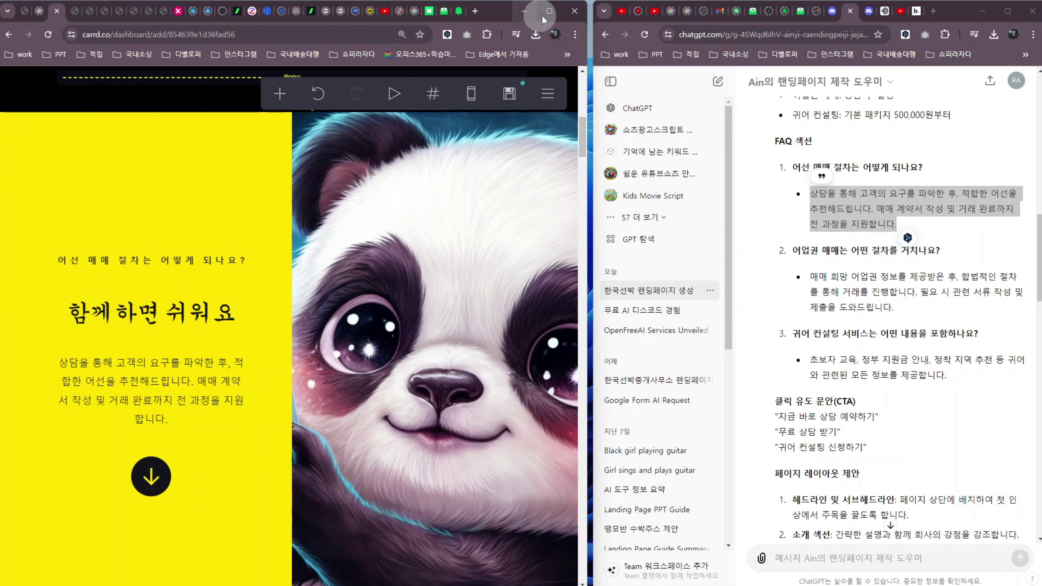
Step: Maximize the page editor's window and review the layout from the hero section to section #two
click(550, 12)
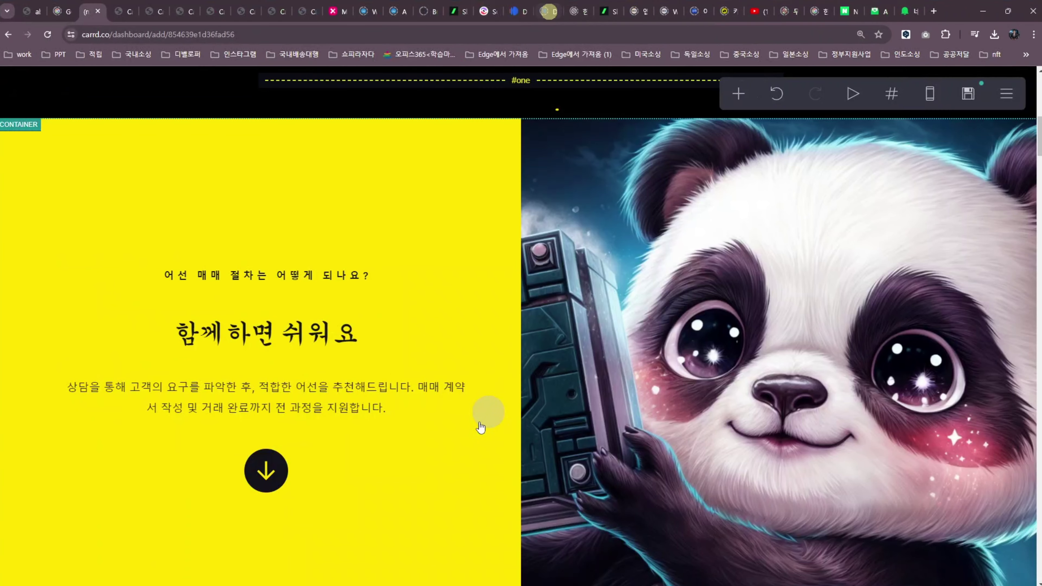
scroll(438, 475, up, 1)
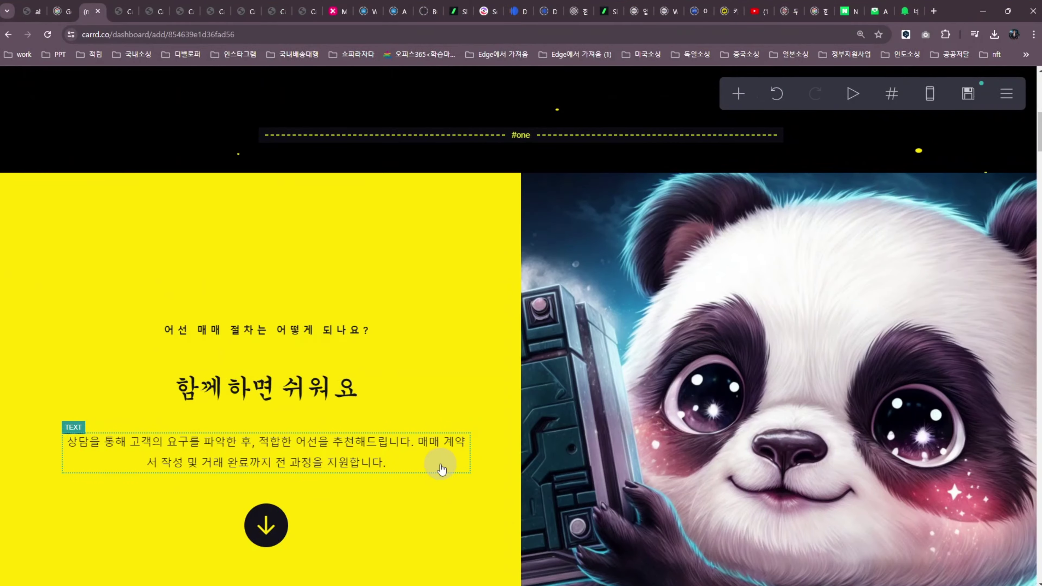
scroll(441, 468, up, 9)
scroll(442, 449, down, 5)
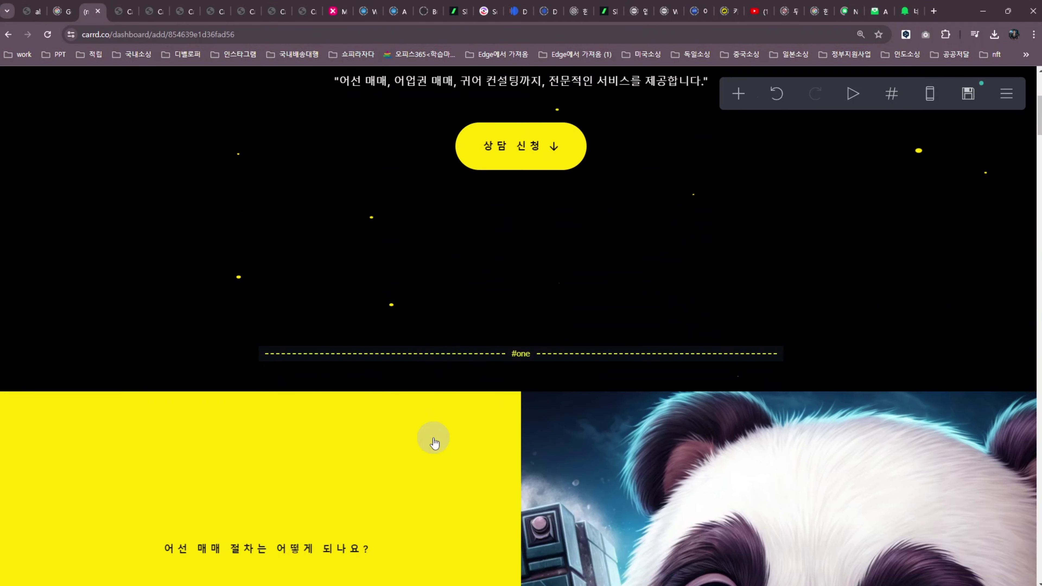
scroll(435, 443, down, 13)
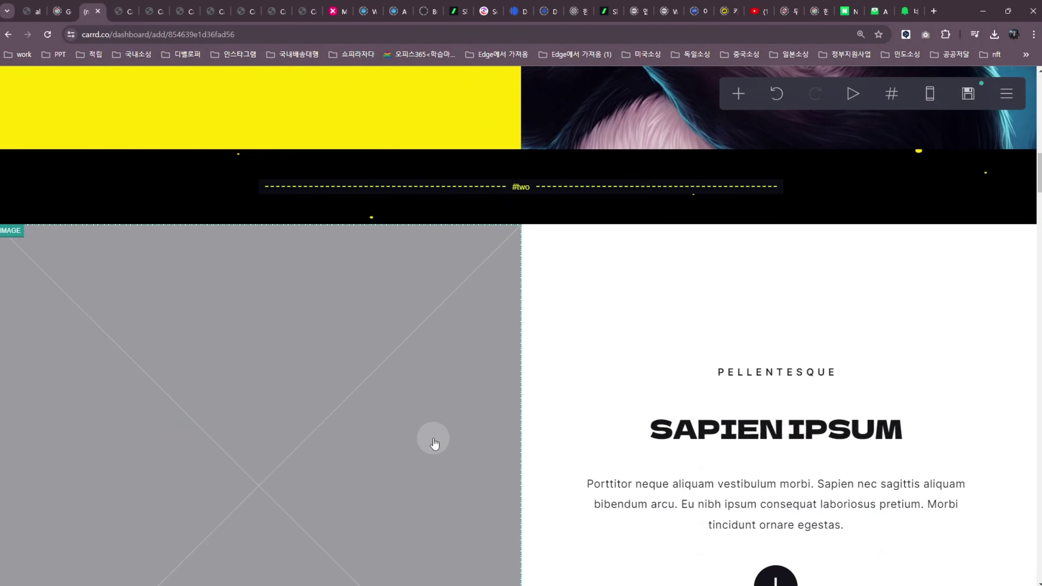
scroll(434, 442, down, 3)
scroll(436, 444, up, 15)
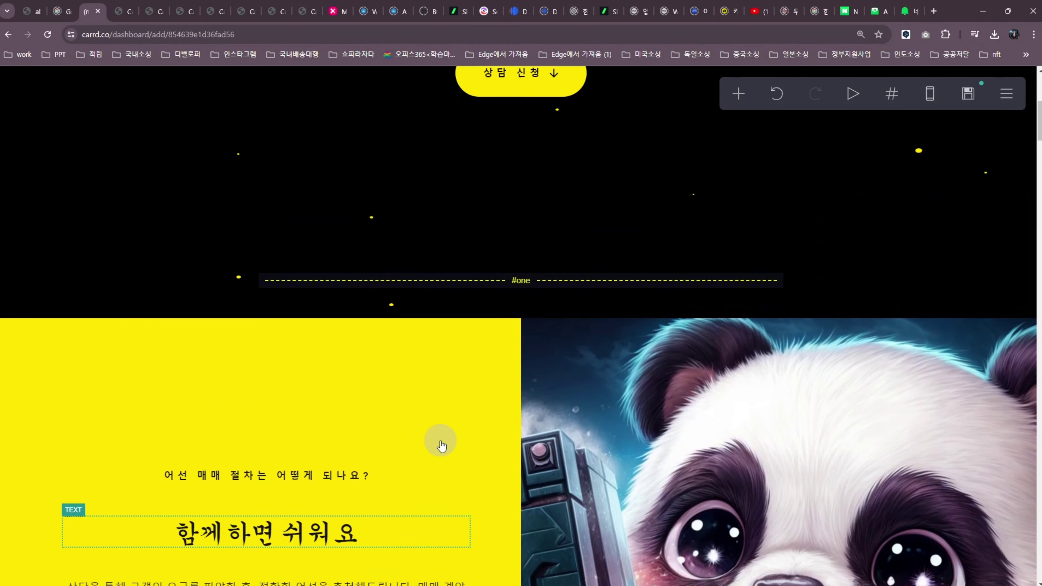
scroll(442, 446, down, 3)
Step: Add a Text element below the panda image in the yellow two-column container of section #one
click(452, 290)
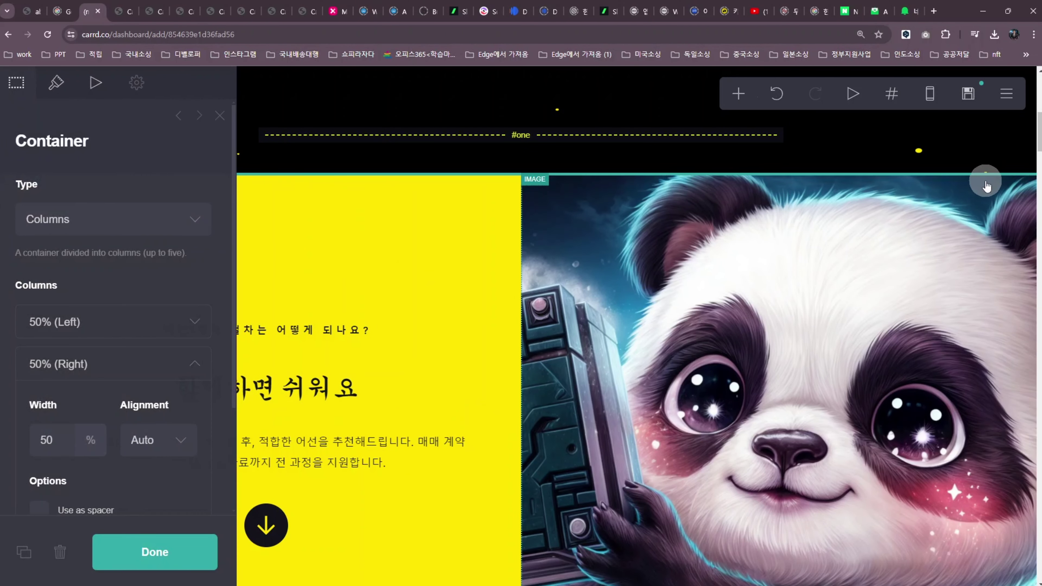
key(ctrl+minus)
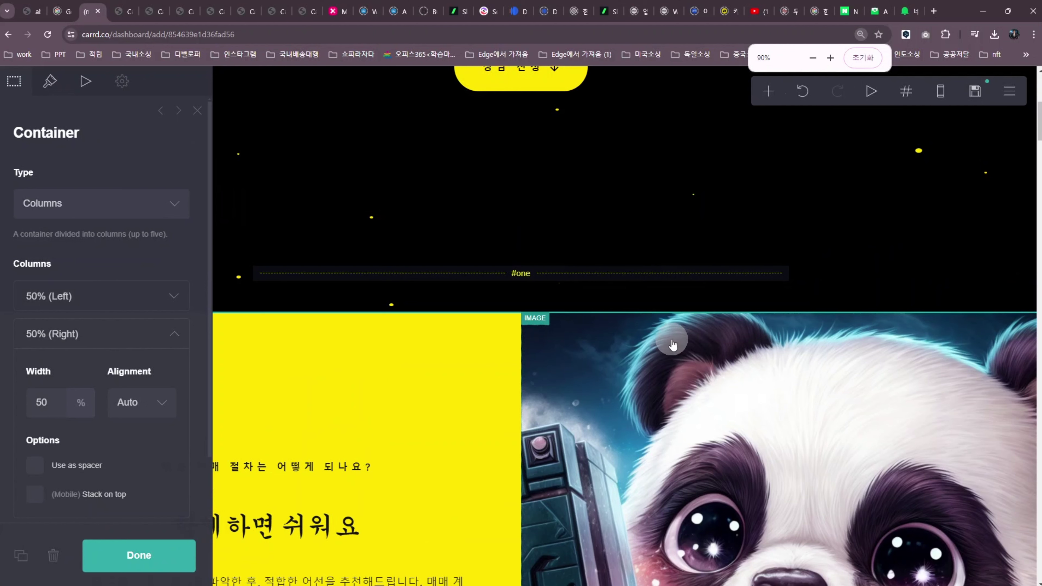
key(ctrl+plus)
key(ctrl+plus)
key(ctrl+plus)
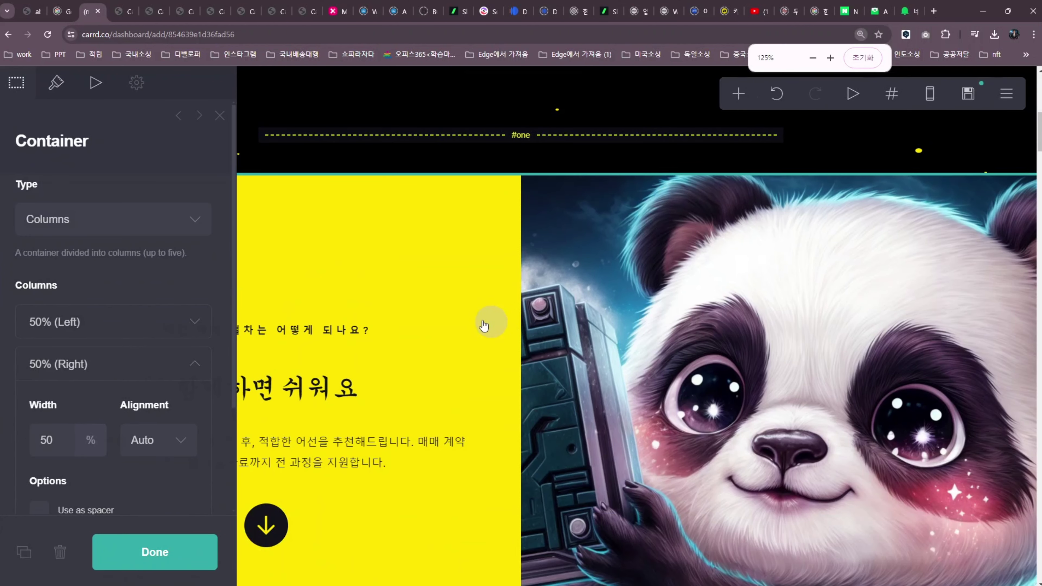
click(738, 93)
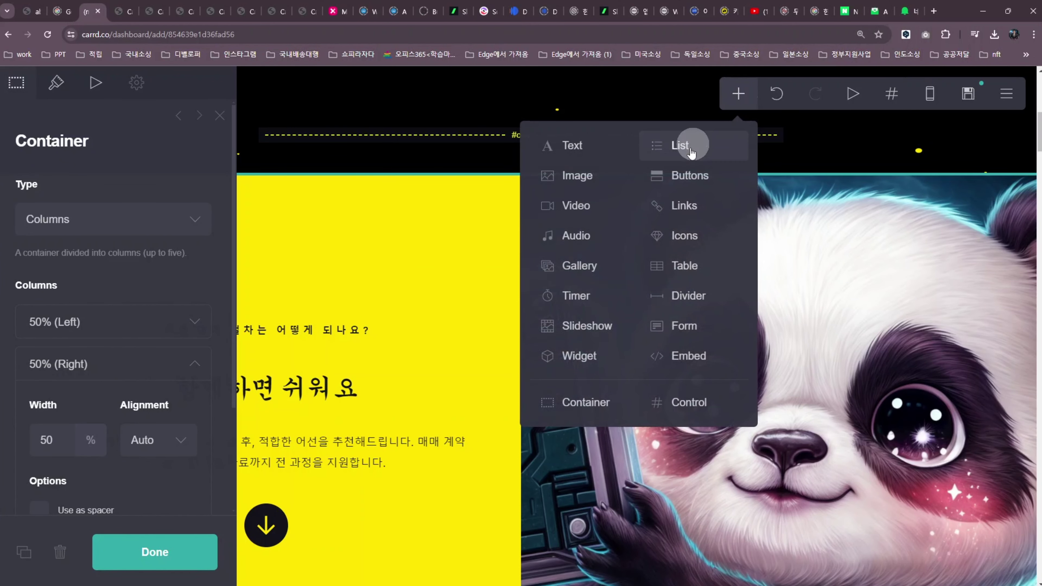
click(568, 158)
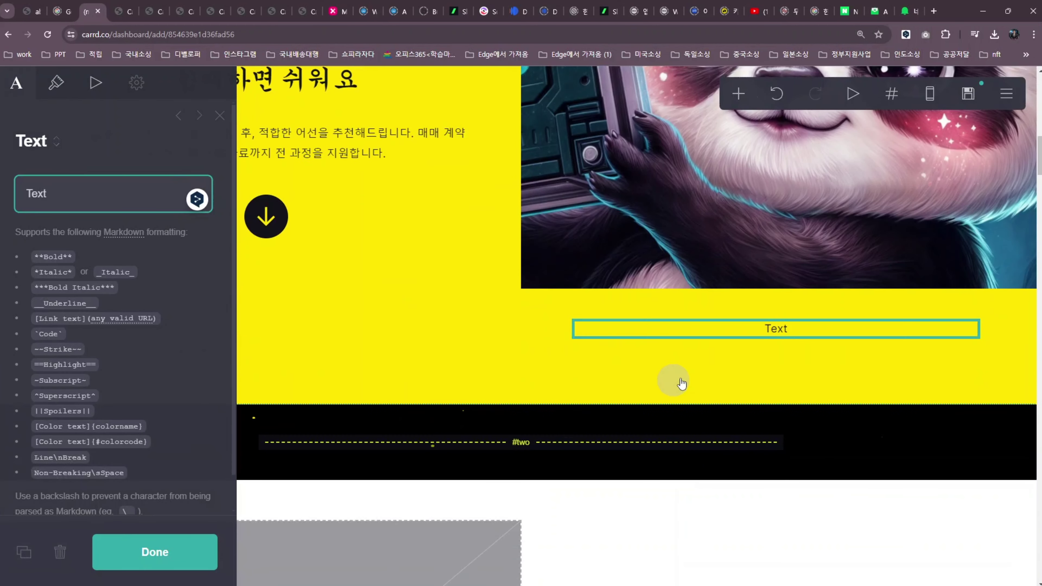
drag(781, 337, 751, 345)
Step: Try an Image element below the new text in the right column and undo its insertion
scroll(751, 345, up, 10)
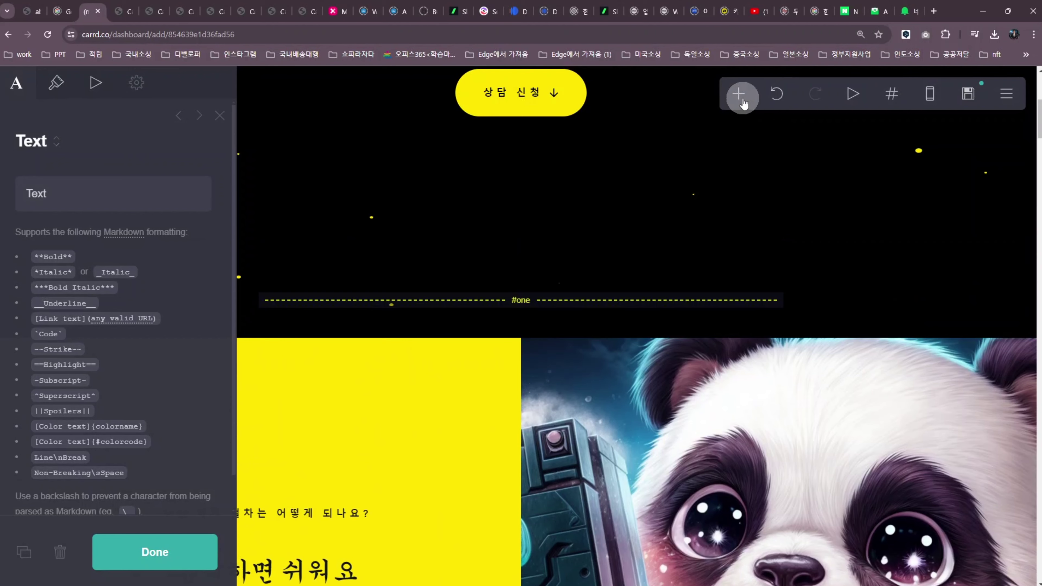
click(738, 94)
click(573, 181)
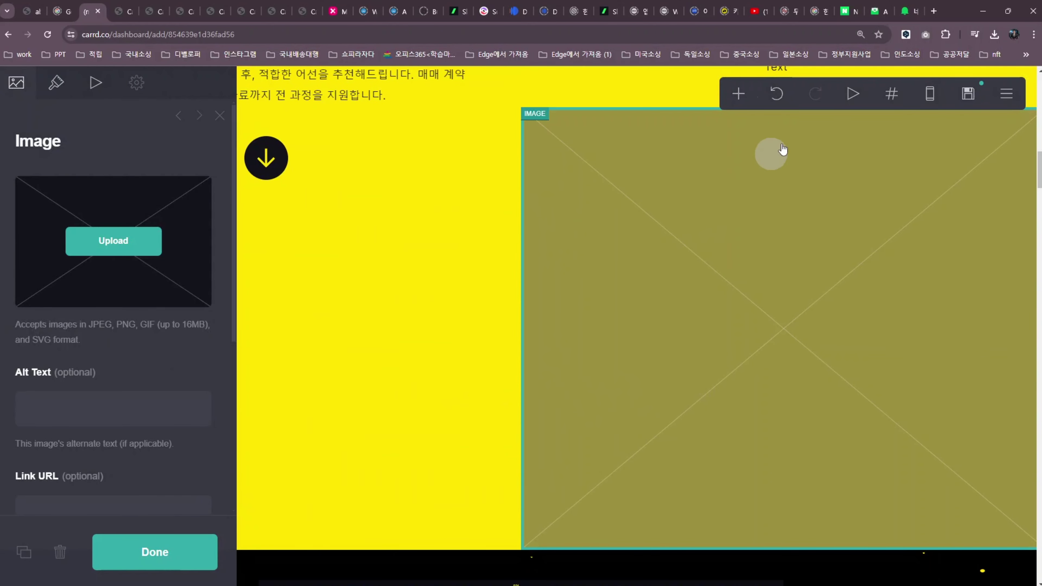
click(770, 100)
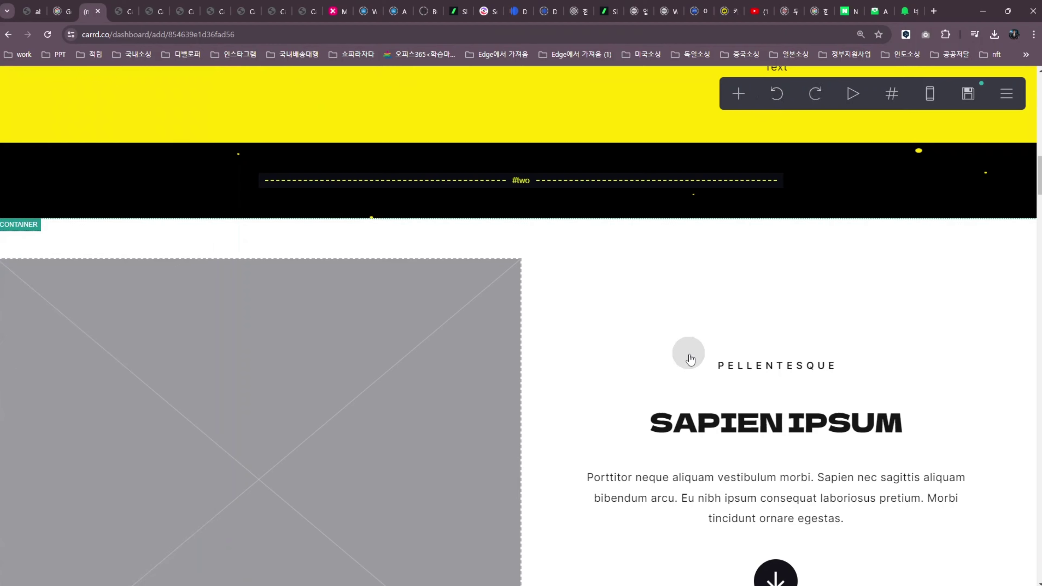
Step: Duplicate the yellow two-column container with the panda image in section #one
scroll(689, 354, up, 10)
scroll(689, 358, down, 2)
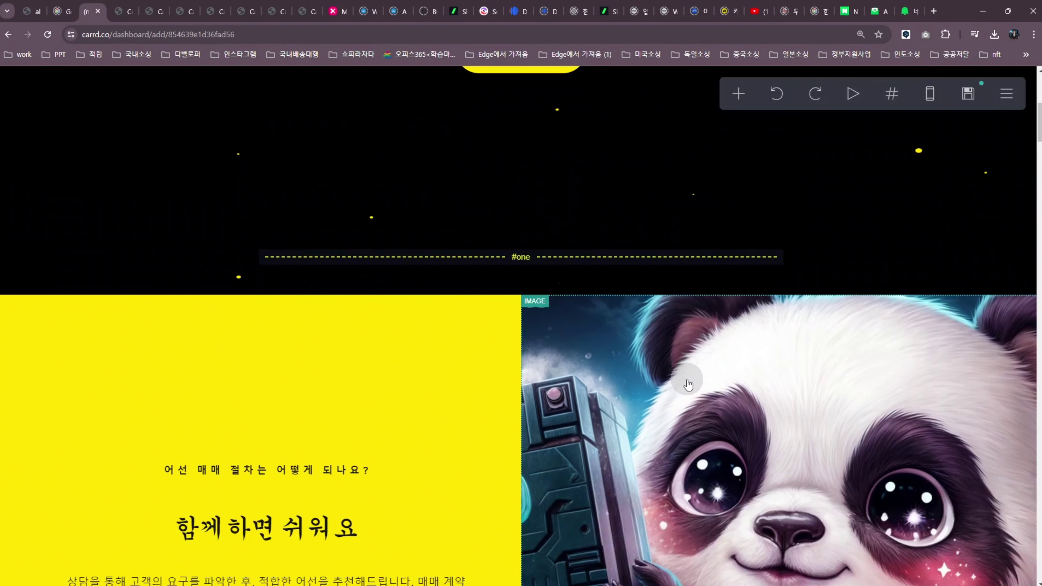
scroll(684, 385, down, 4)
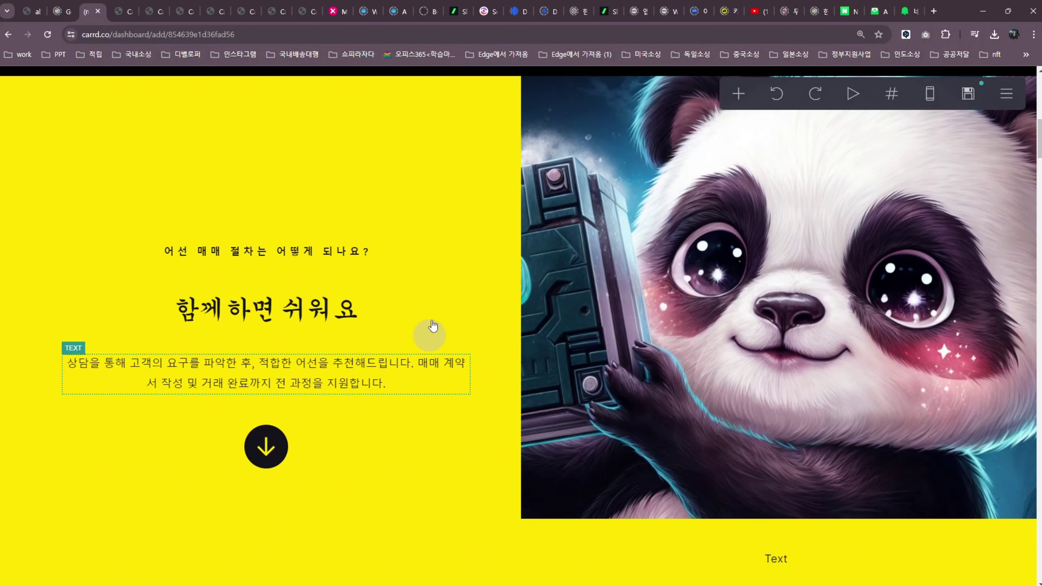
click(378, 177)
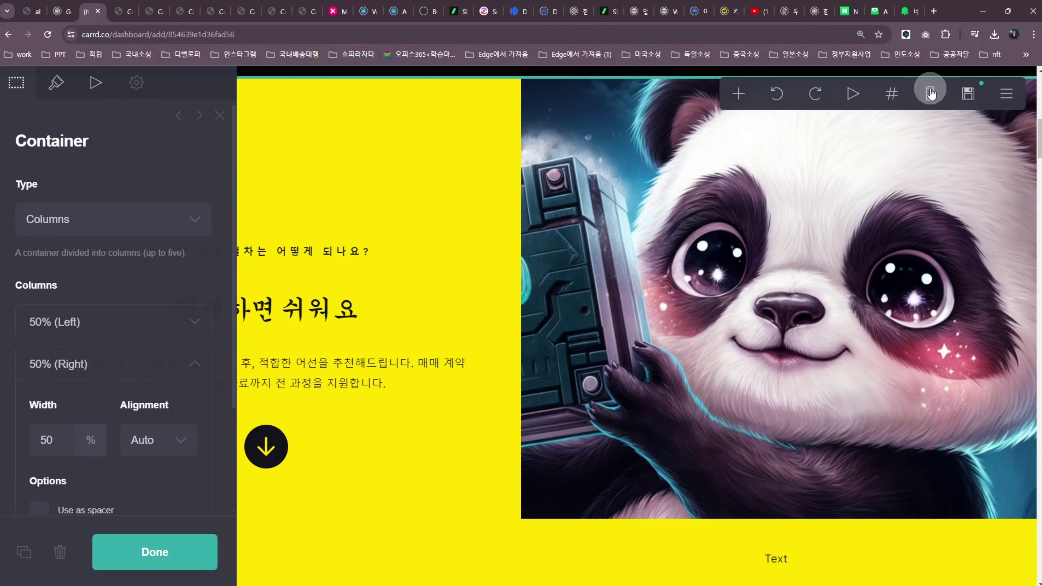
scroll(86, 275, down, 2)
scroll(86, 279, down, 1)
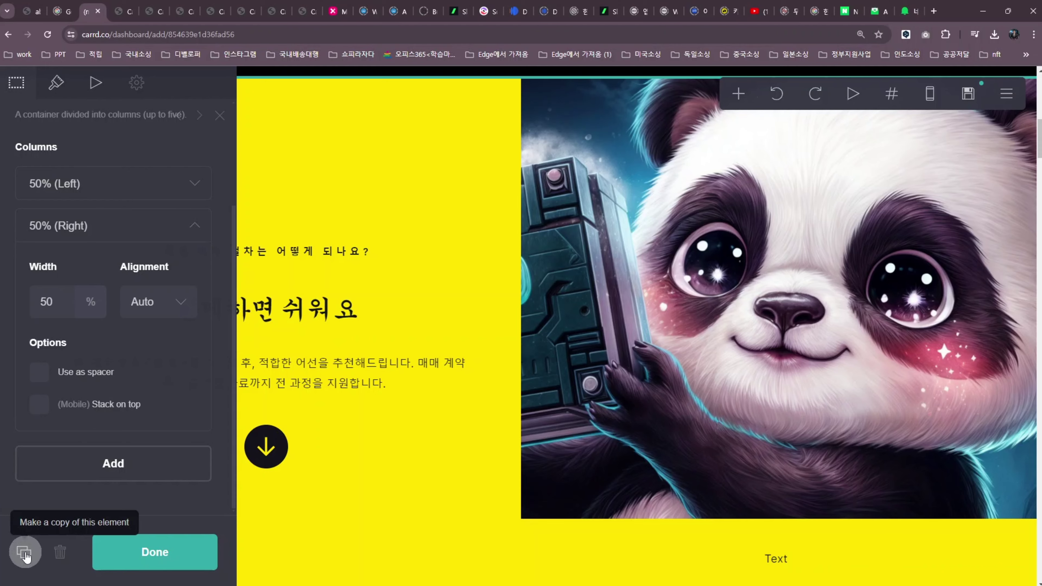
click(25, 551)
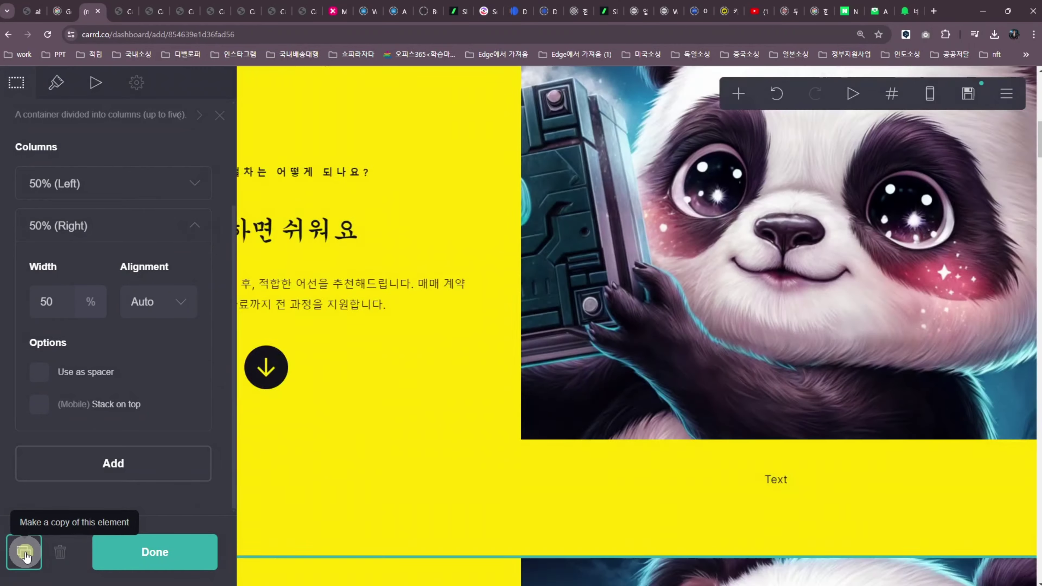
Step: Compare the duplicated panda container with the original above it at several zoom levels, and close the container settings
scroll(577, 405, up, 5)
scroll(577, 404, up, 4)
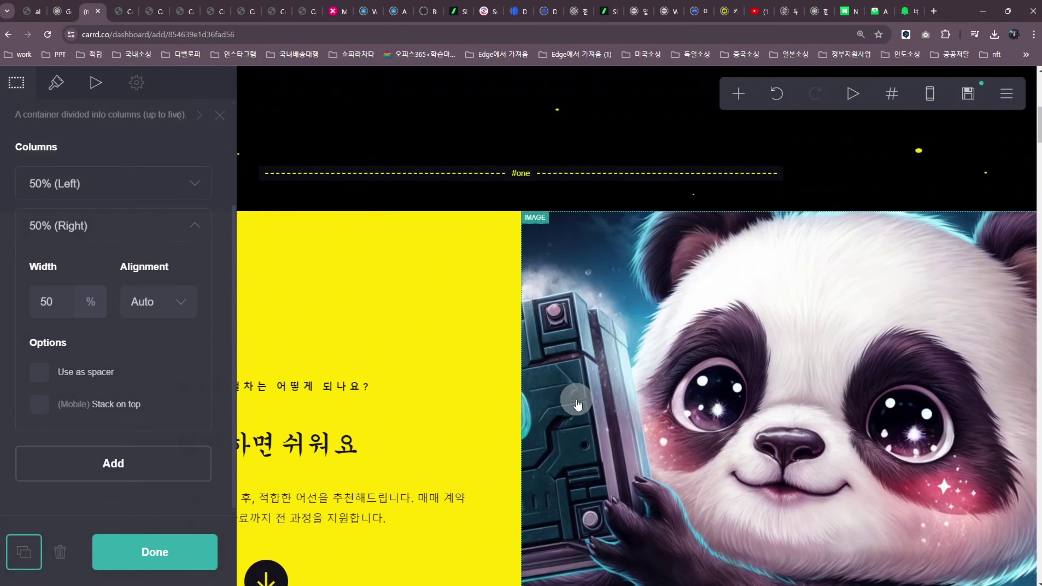
scroll(577, 404, down, 10)
drag(578, 406, 594, 402)
scroll(595, 402, down, 5)
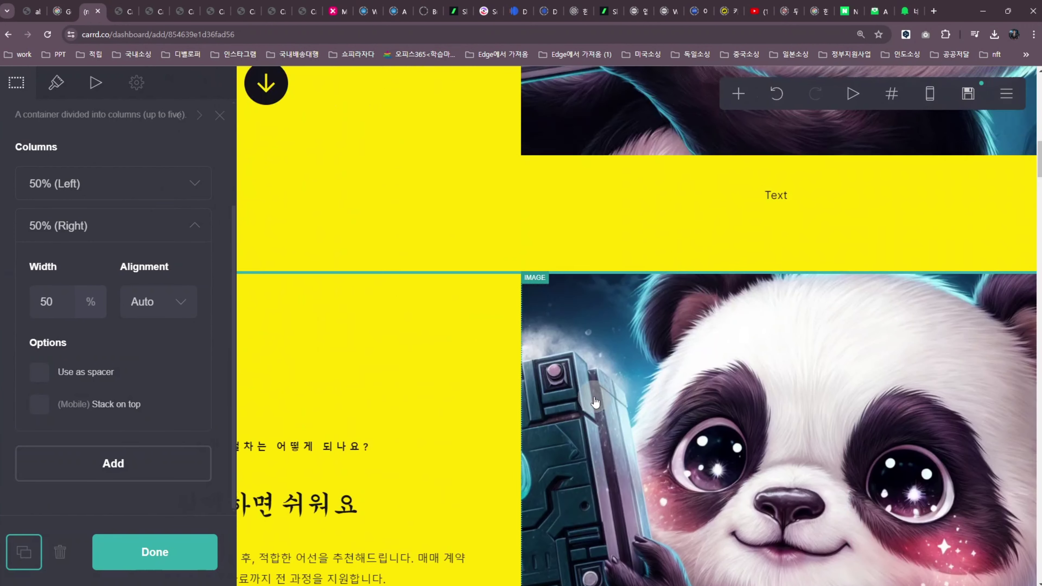
scroll(594, 400, up, 4)
key(ctrl+minus)
key(ctrl+minus)
key(ctrl+minus)
key(ctrl+minus)
key(ctrl+minus)
key(ctrl+minus)
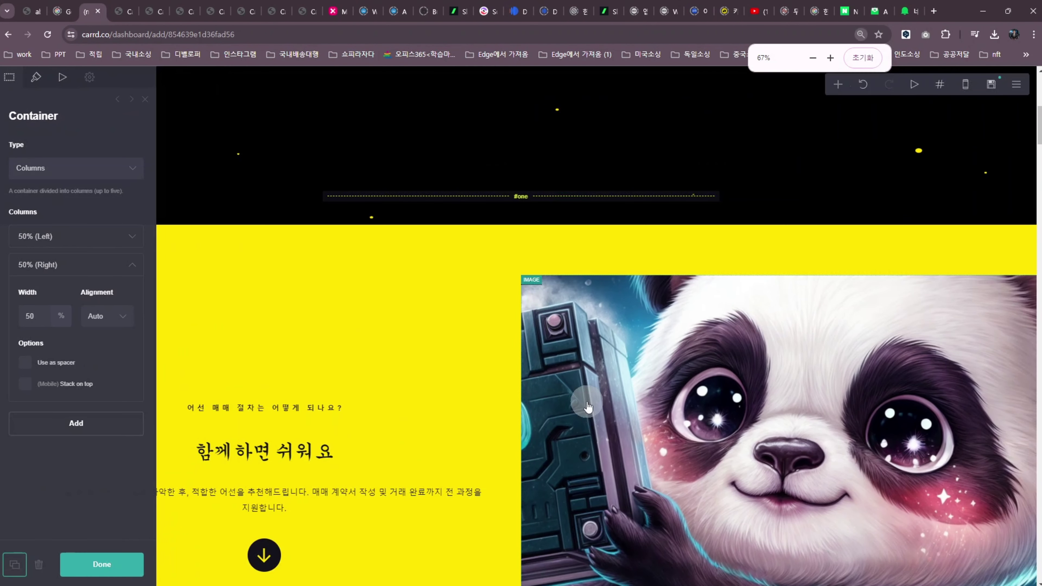
key(ctrl+plus)
key(ctrl+plus)
key(ctrl+plus)
key(ctrl+plus)
key(ctrl+plus)
key(ctrl+plus)
key(ctrl+plus)
key(ctrl+plus)
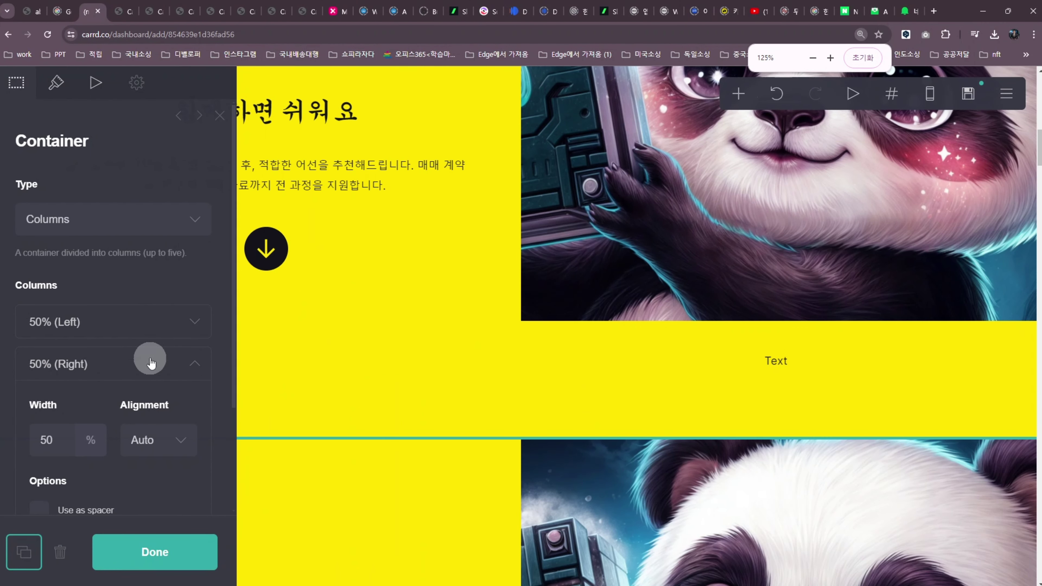
click(141, 156)
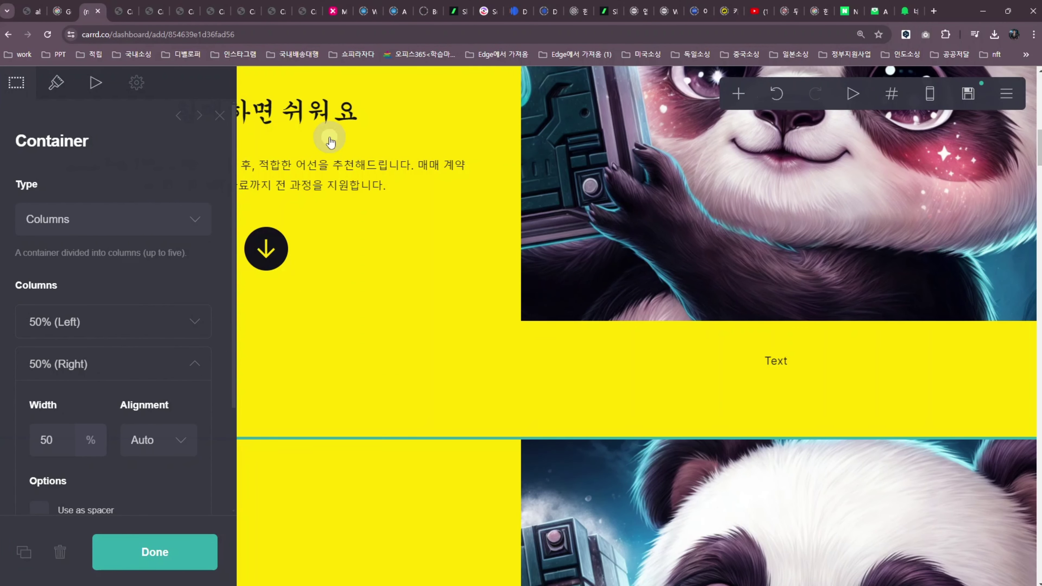
click(136, 563)
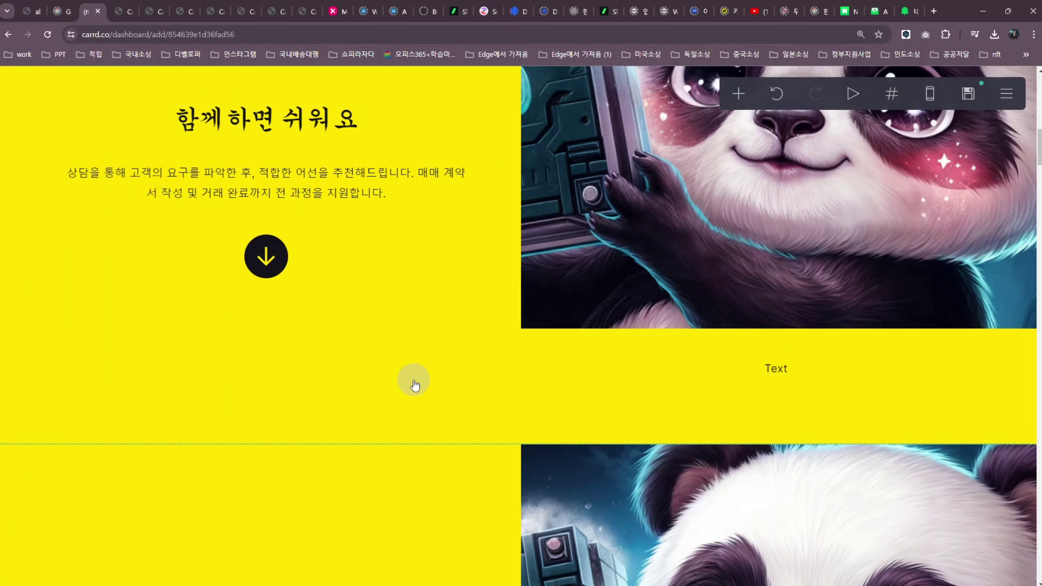
Step: Inspect the text elements of the first yellow container and review the remaining sections down to the form in section #nine
scroll(410, 379, up, 5)
click(278, 328)
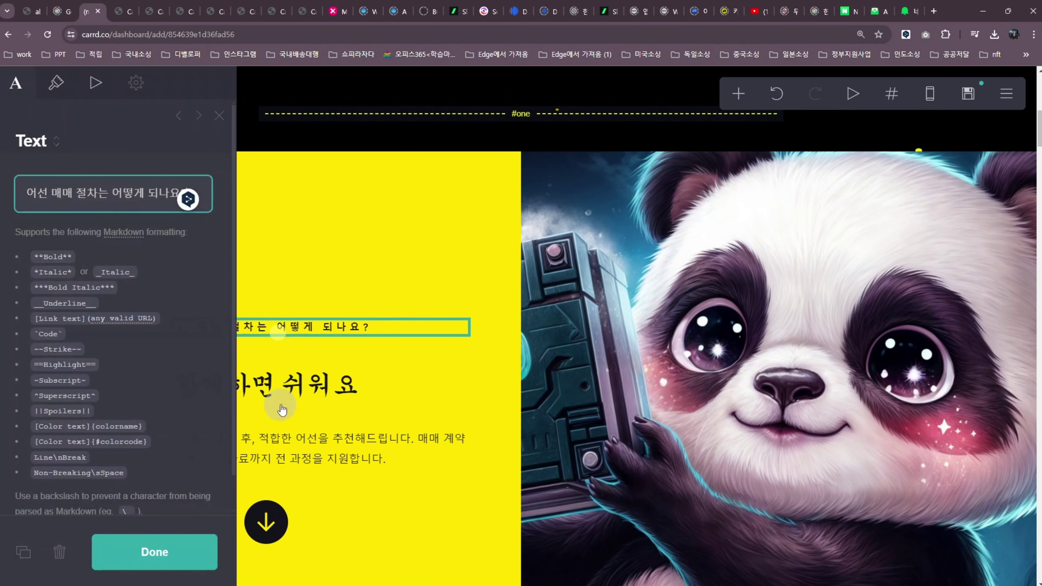
click(320, 386)
click(405, 442)
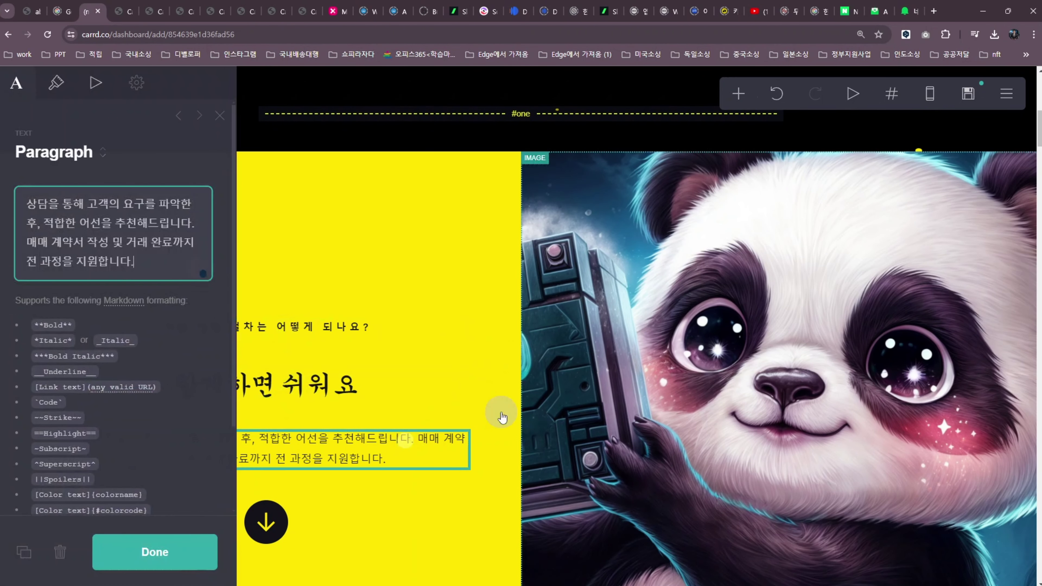
scroll(451, 400, down, 10)
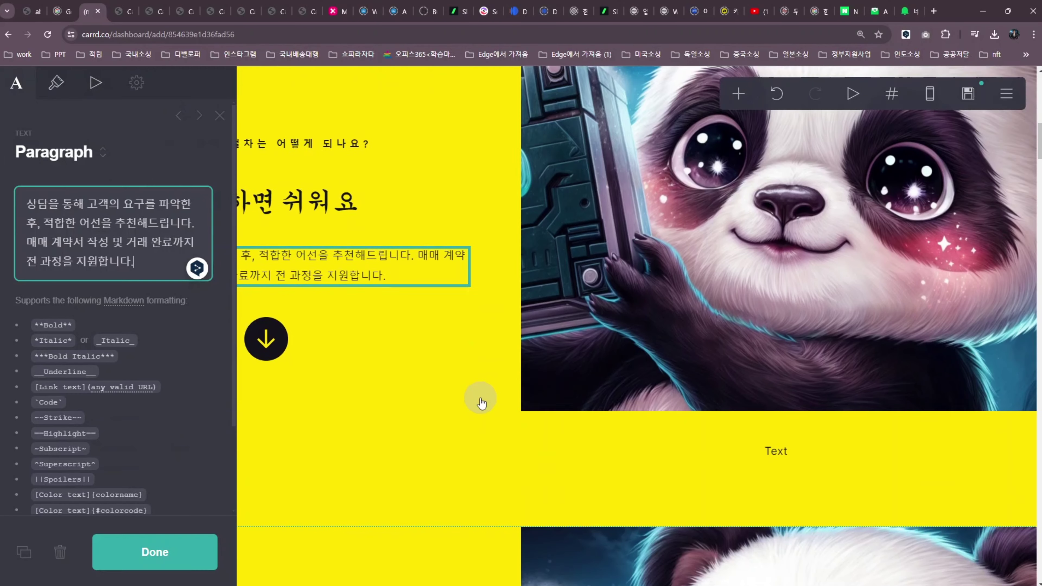
scroll(478, 407, down, 15)
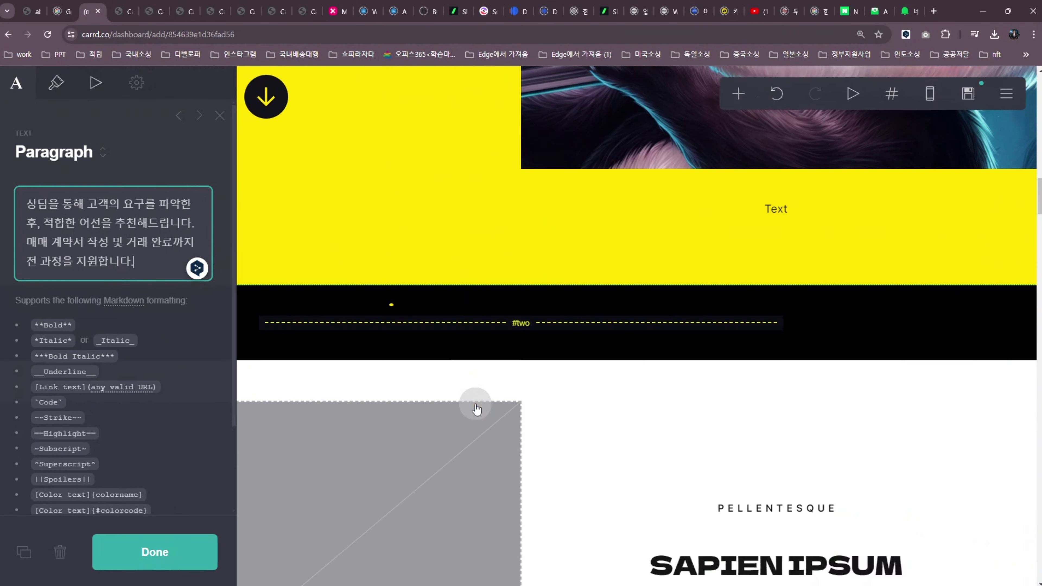
scroll(478, 414, down, 5)
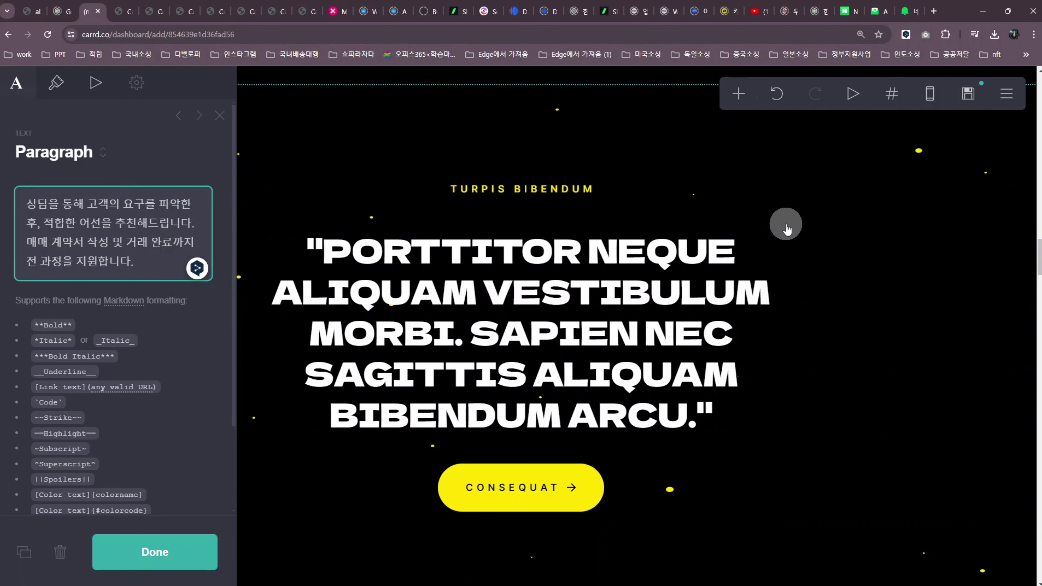
scroll(877, 250, down, 6)
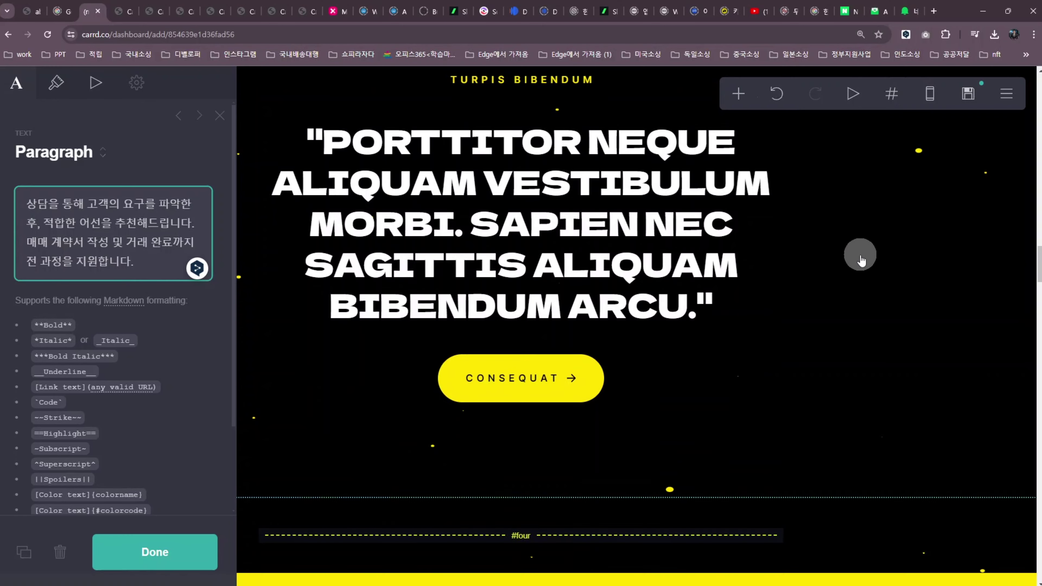
scroll(856, 266, down, 15)
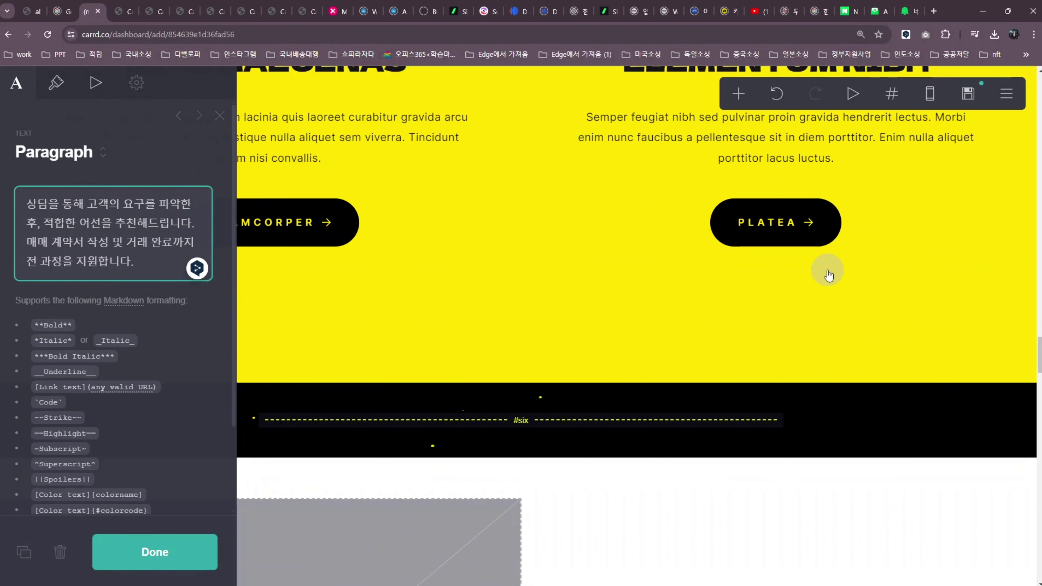
scroll(711, 279, down, 15)
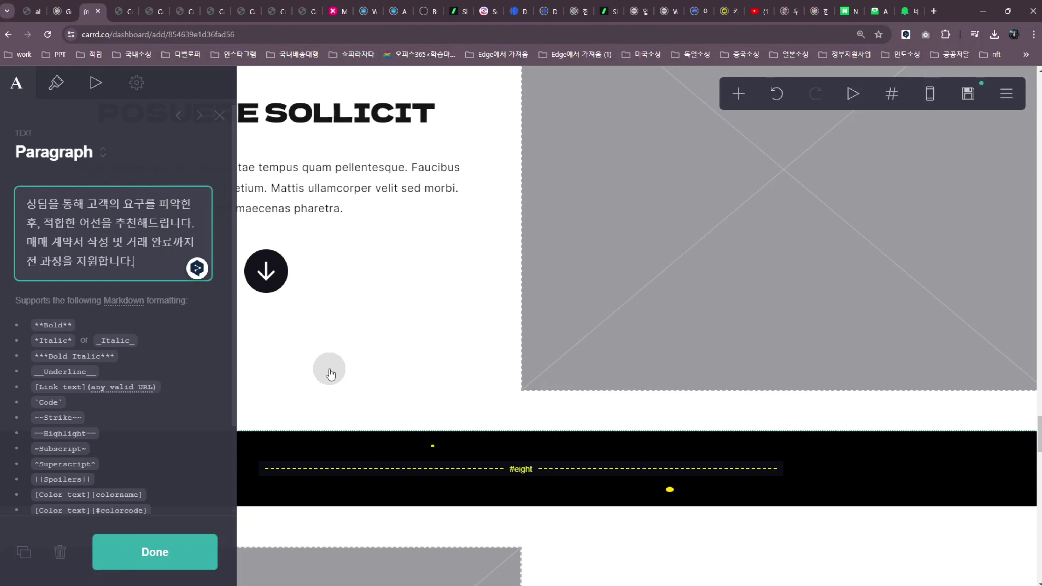
click(56, 90)
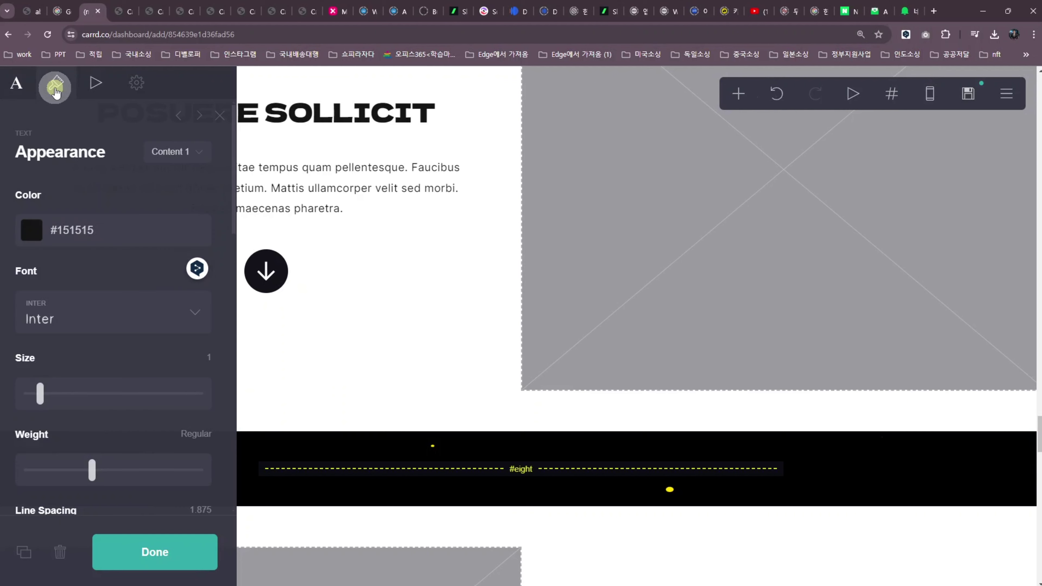
scroll(435, 349, down, 20)
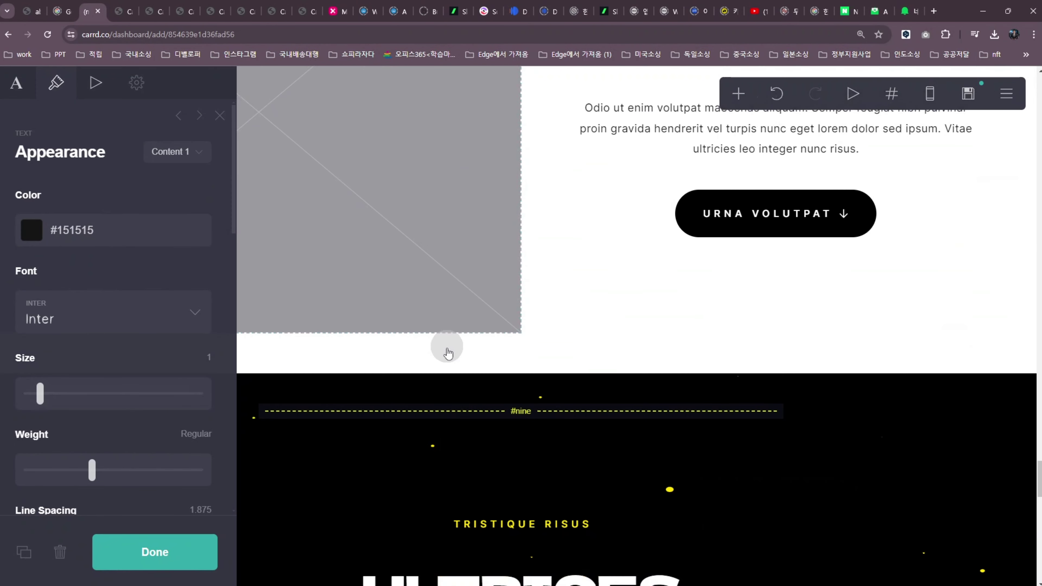
scroll(450, 352, down, 1)
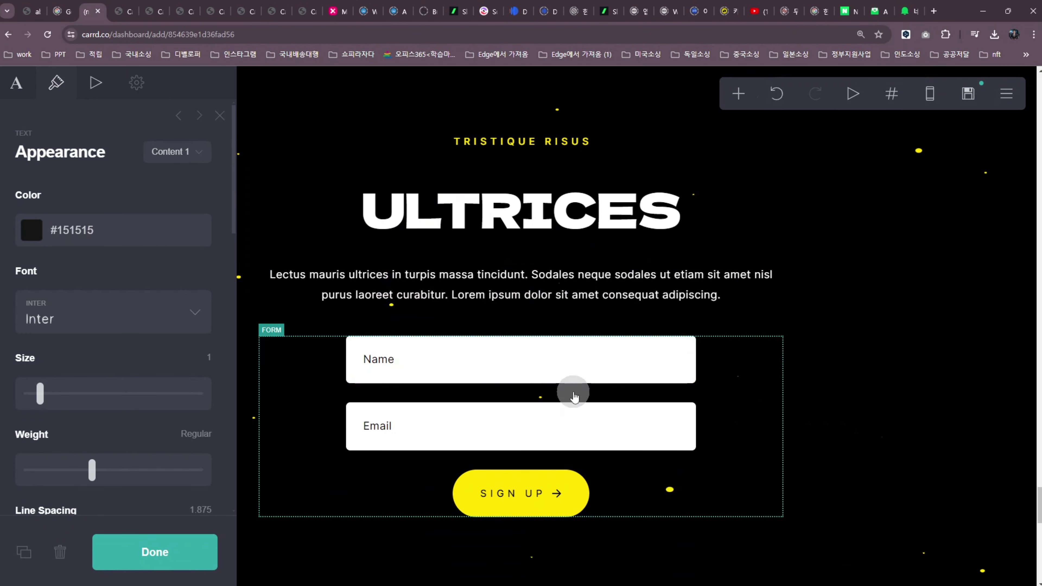
Step: Change the type of the form under the ULTRICES heading from Signup to Contact
click(321, 415)
click(82, 219)
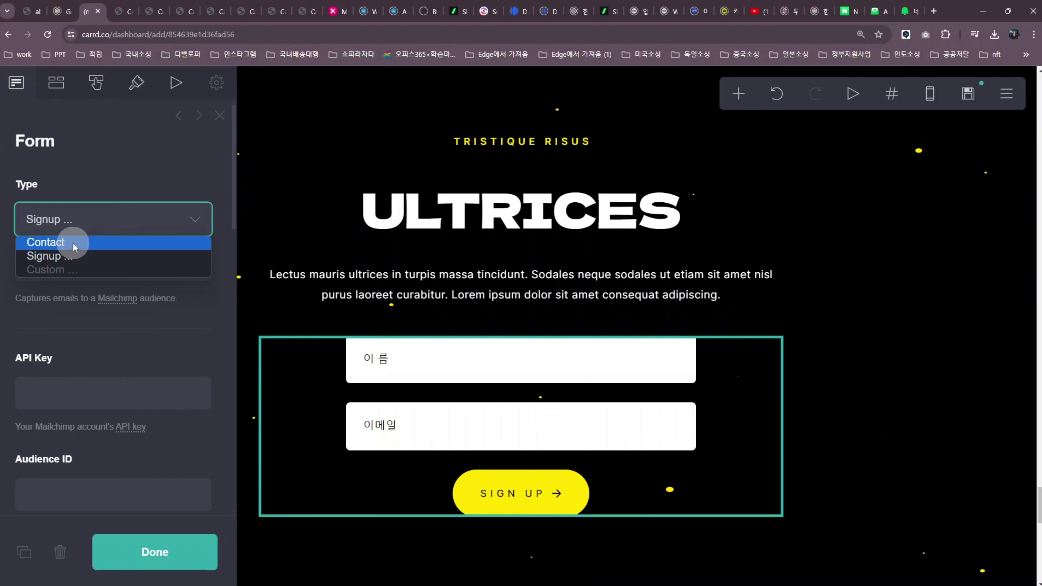
click(71, 243)
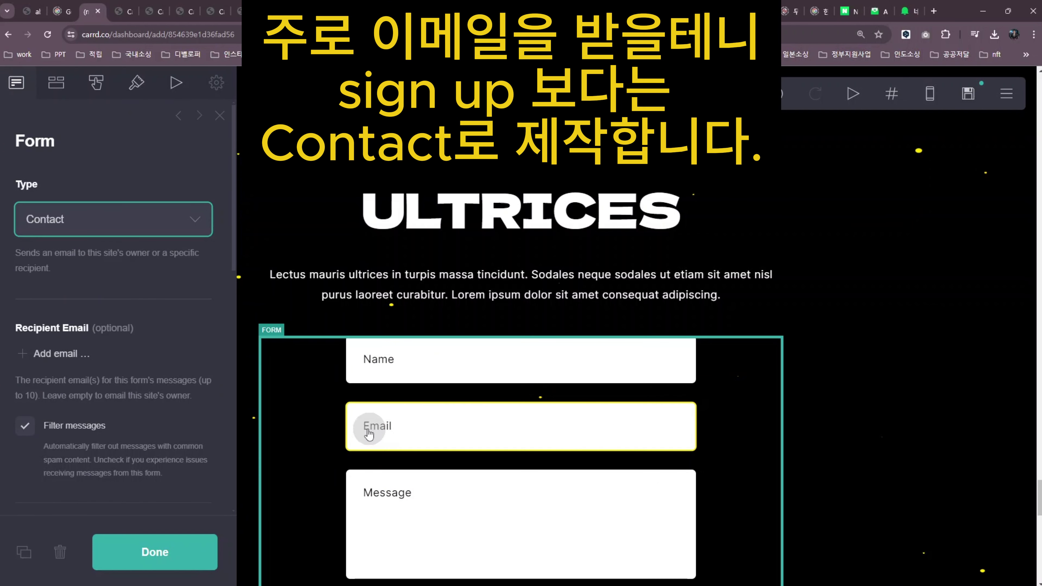
scroll(129, 393, down, 5)
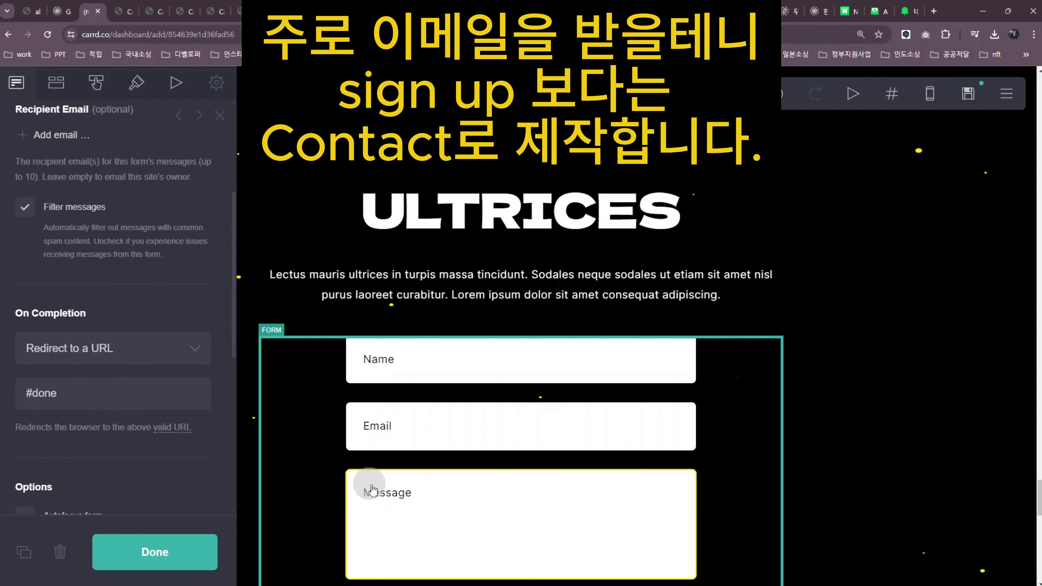
scroll(372, 490, down, 5)
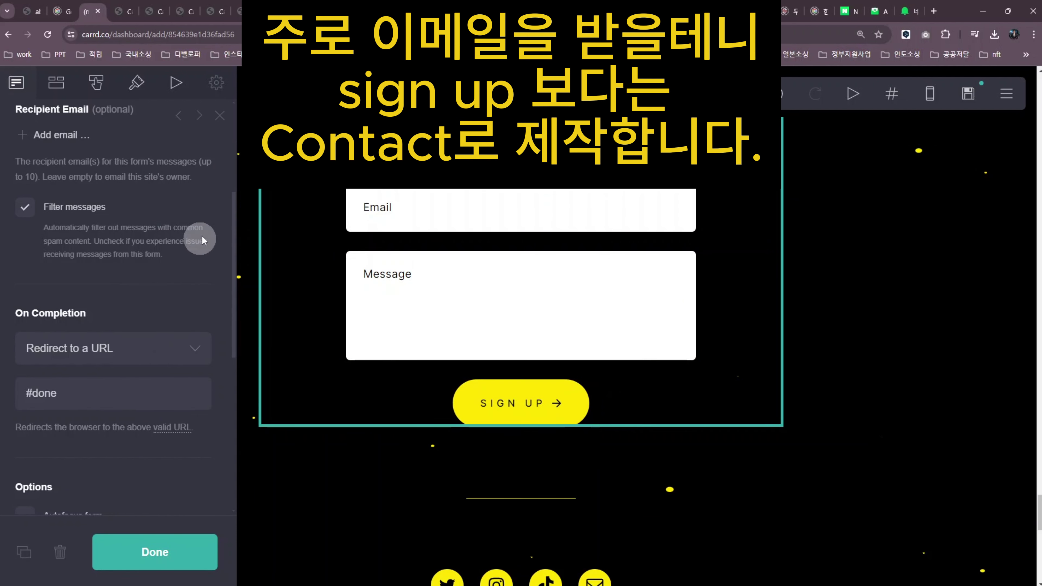
scroll(203, 236, up, 5)
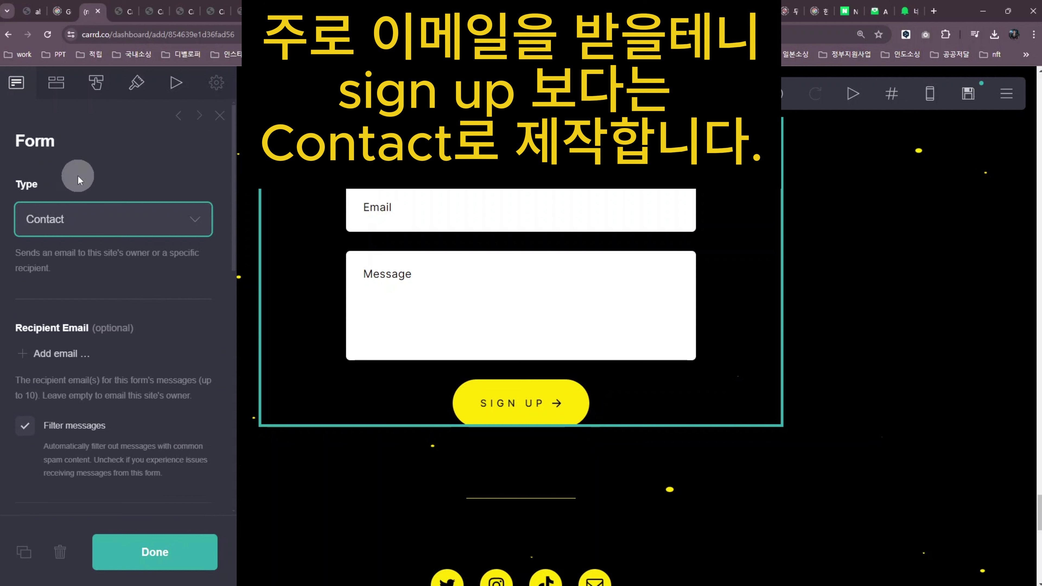
Step: Examine the contact form's animation, field and recipient email settings, and close the form settings
click(169, 85)
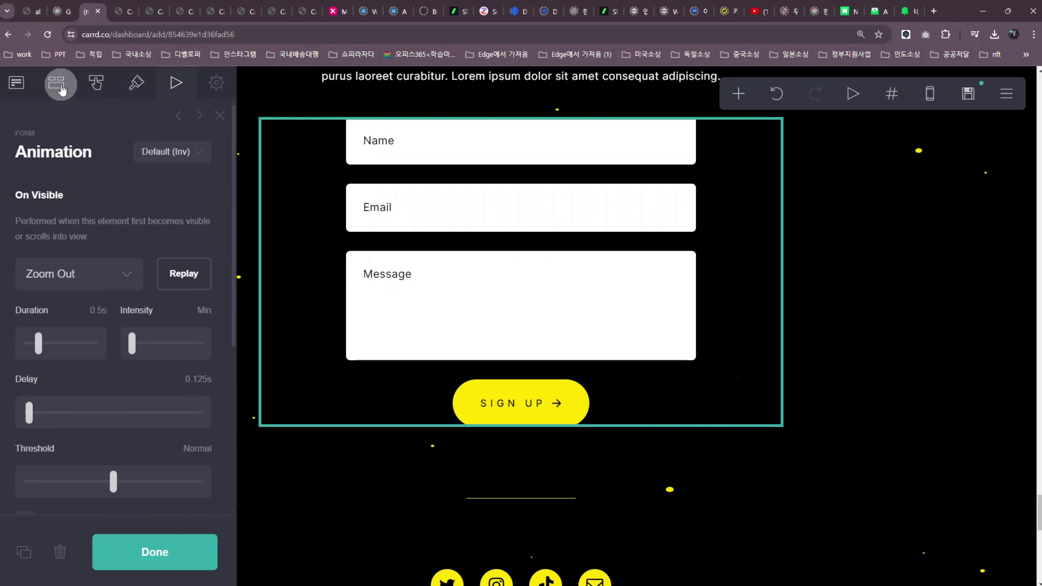
click(61, 83)
click(77, 233)
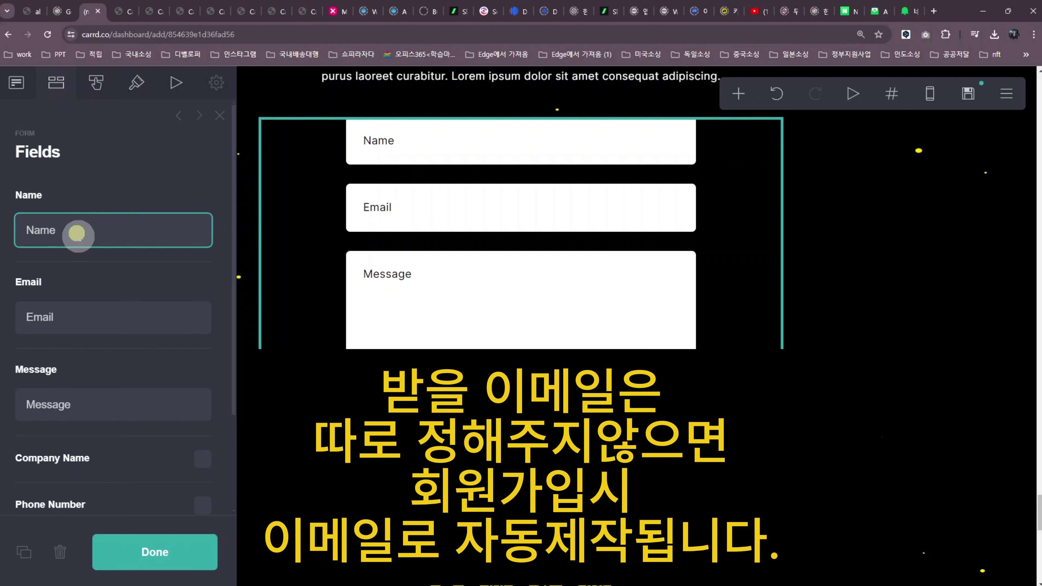
click(56, 82)
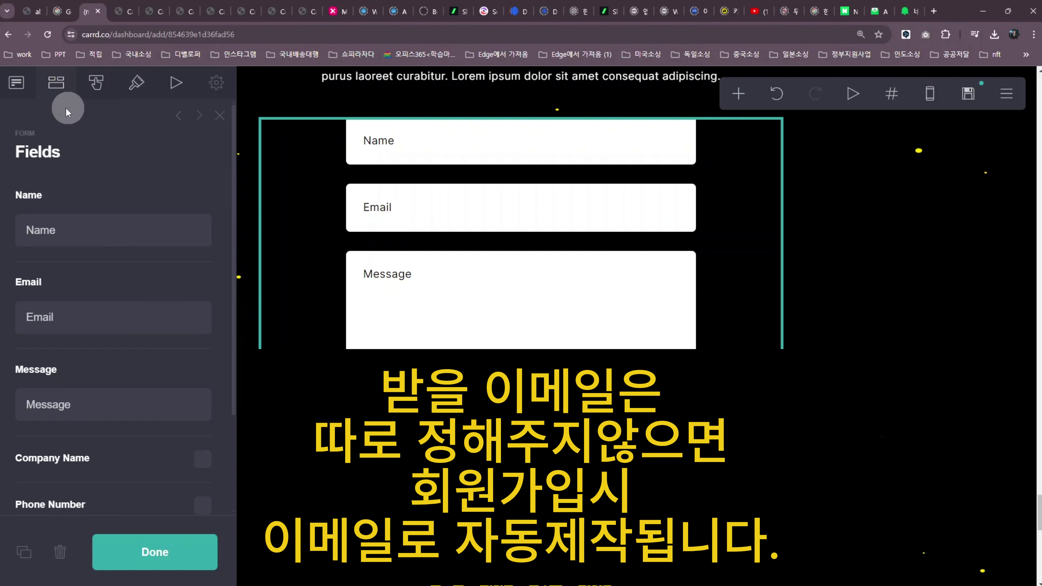
click(18, 86)
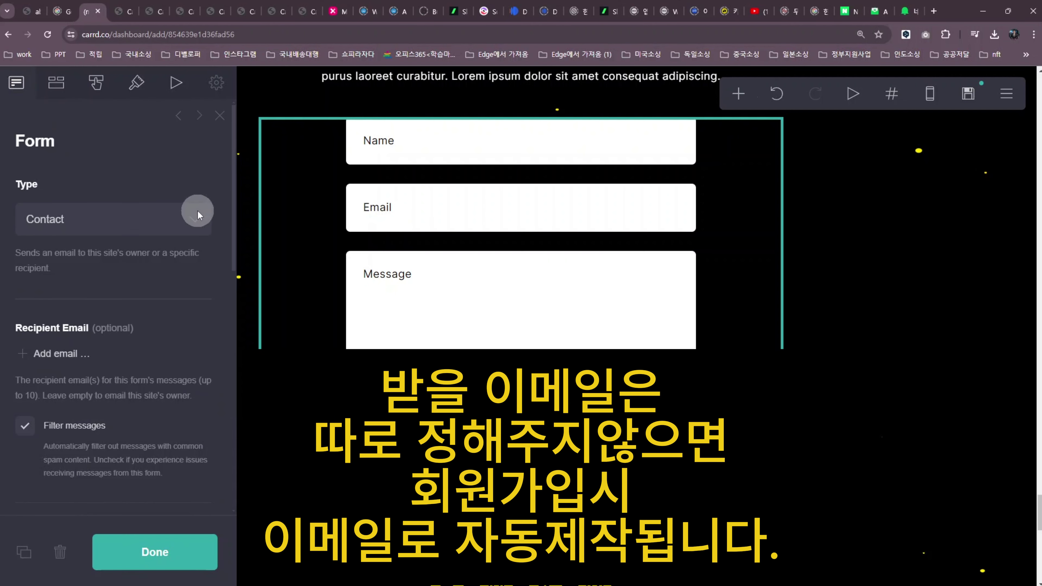
click(191, 221)
click(191, 220)
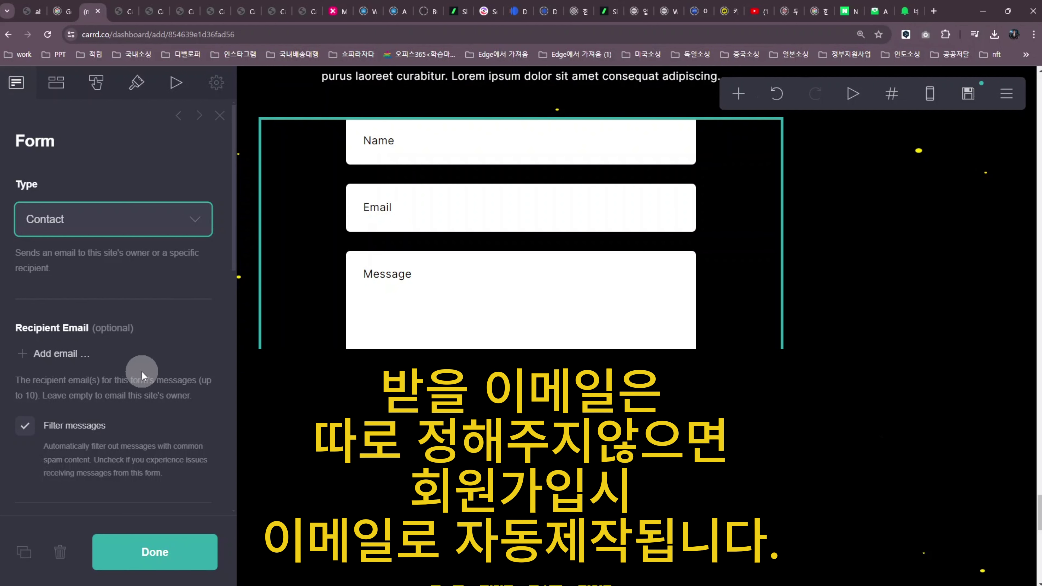
right_click(146, 356)
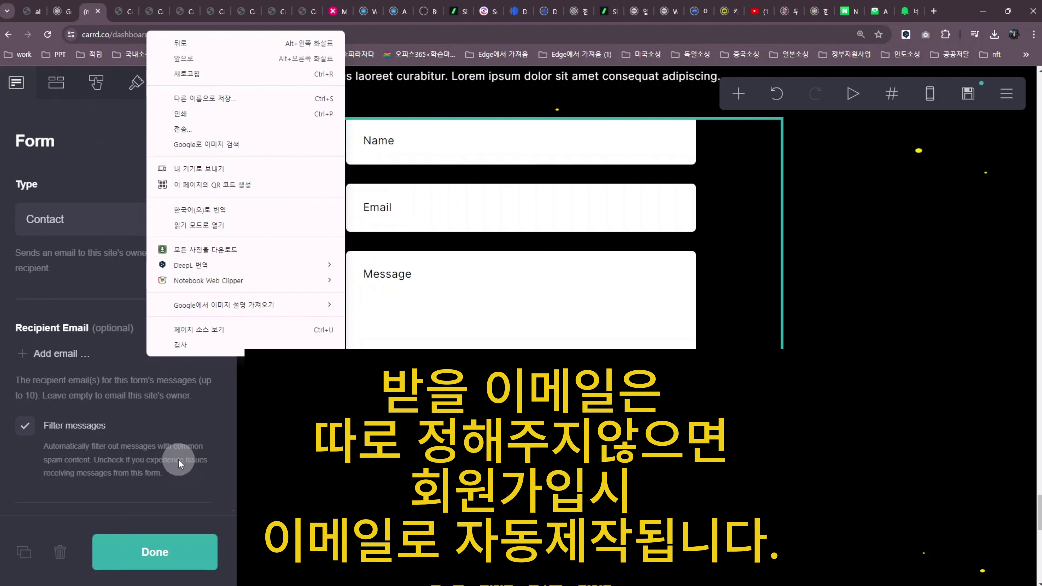
click(112, 155)
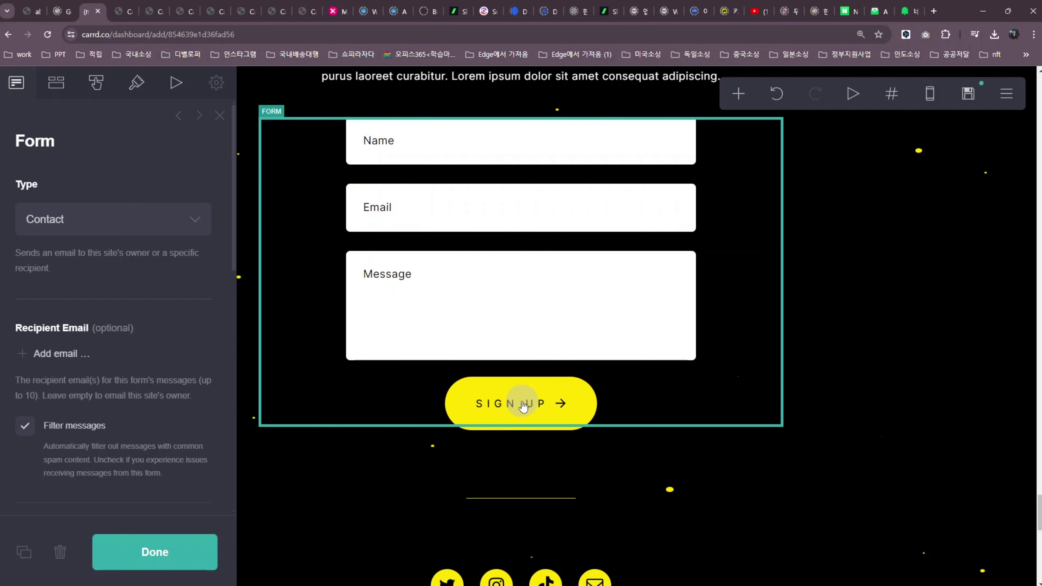
key(Escape)
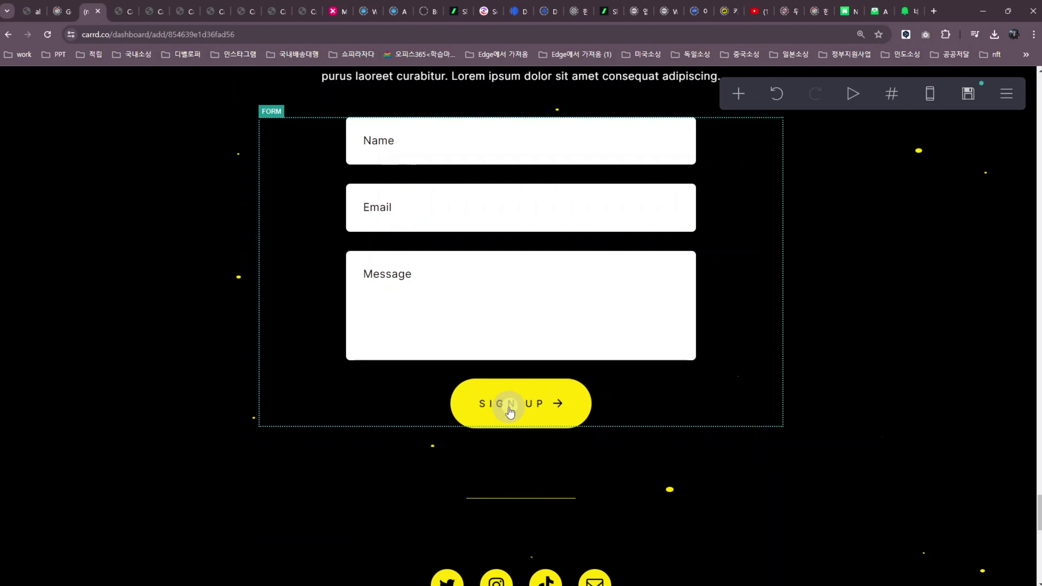
Step: Reopen the contact form's settings and examine its completion action options and its list of fields
click(509, 407)
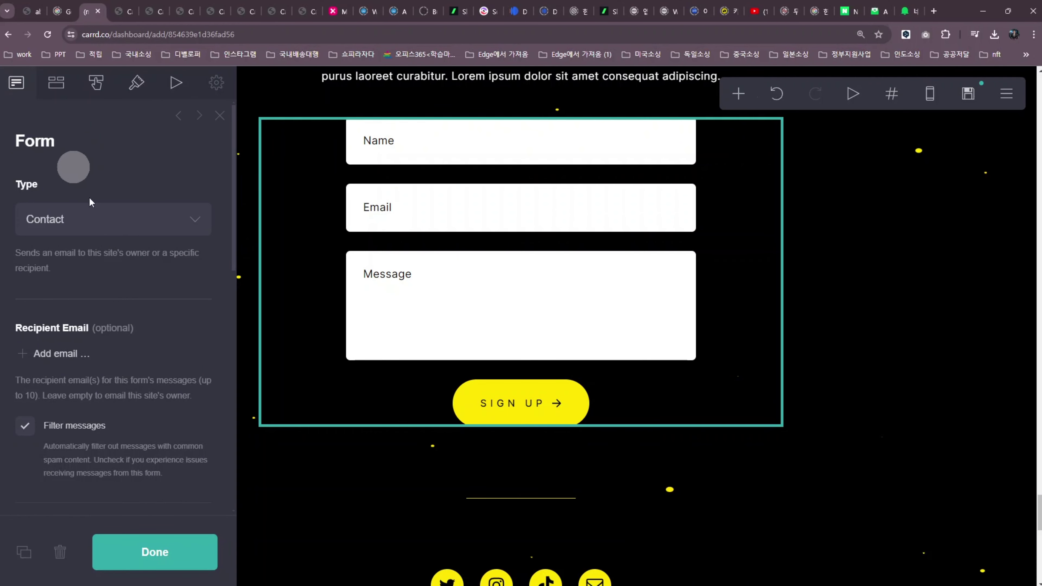
scroll(185, 314, down, 5)
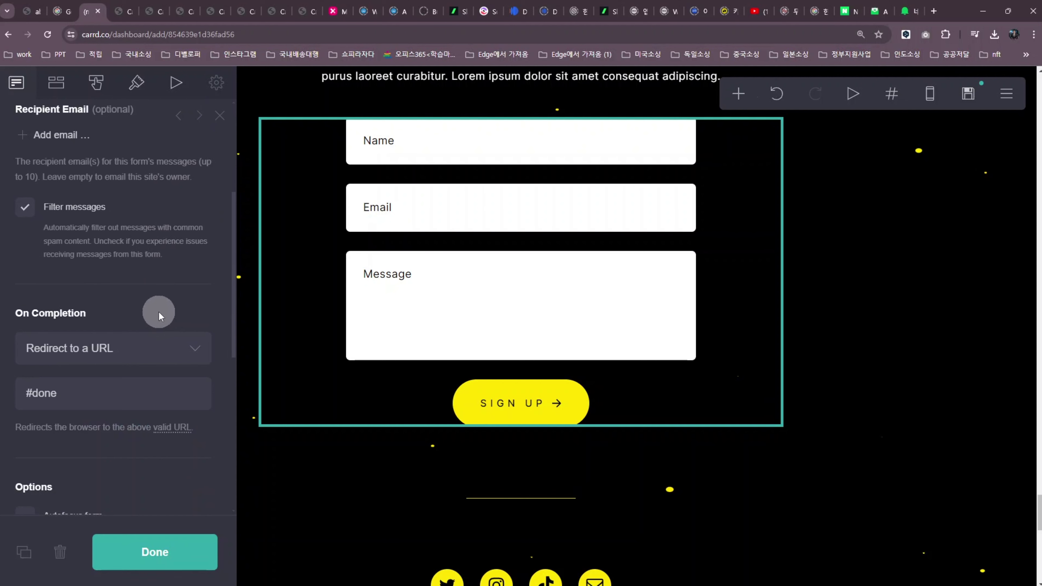
click(192, 352)
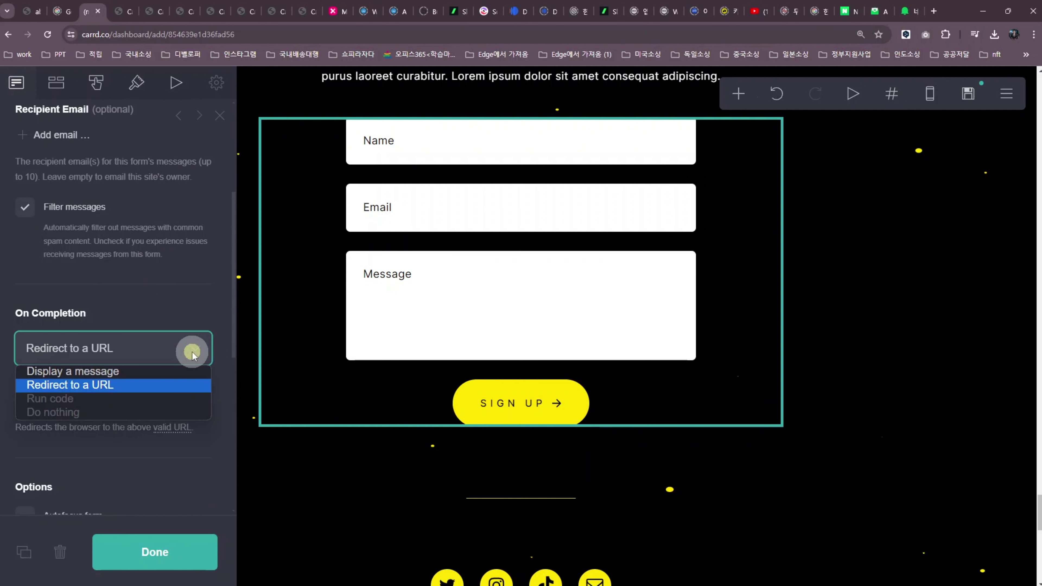
click(192, 351)
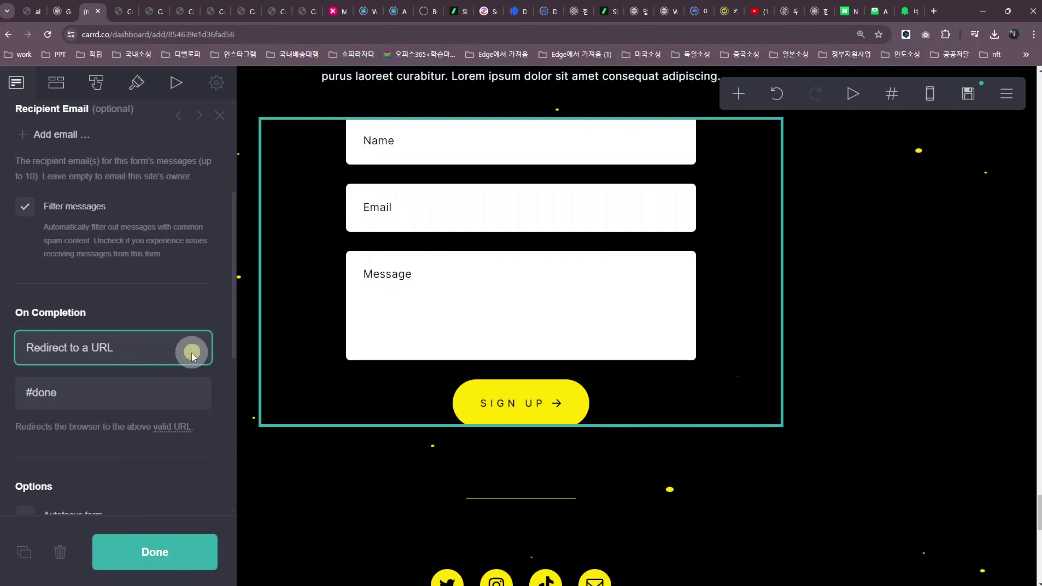
scroll(191, 355, down, 8)
scroll(191, 361, up, 10)
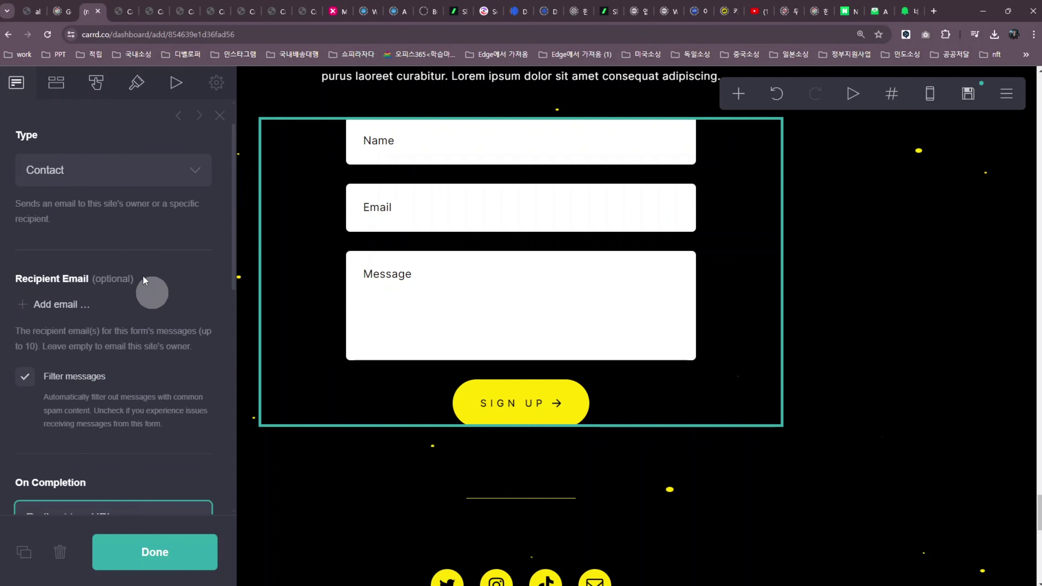
click(54, 84)
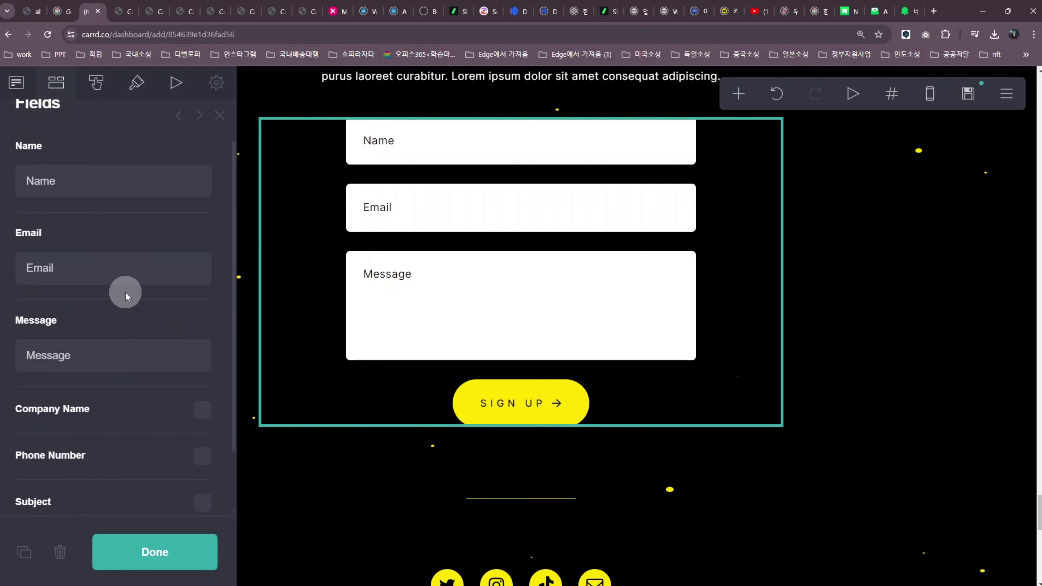
scroll(115, 310, down, 2)
scroll(124, 308, up, 3)
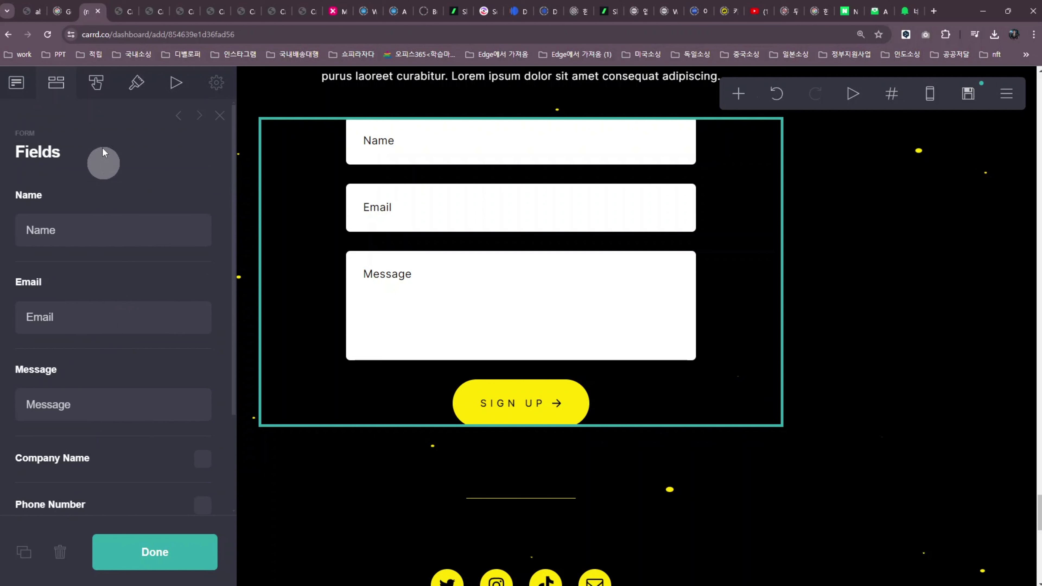
Step: Replace the contact form's button label "Sign up" with "ㅈ[출하기"
click(96, 82)
click(83, 236)
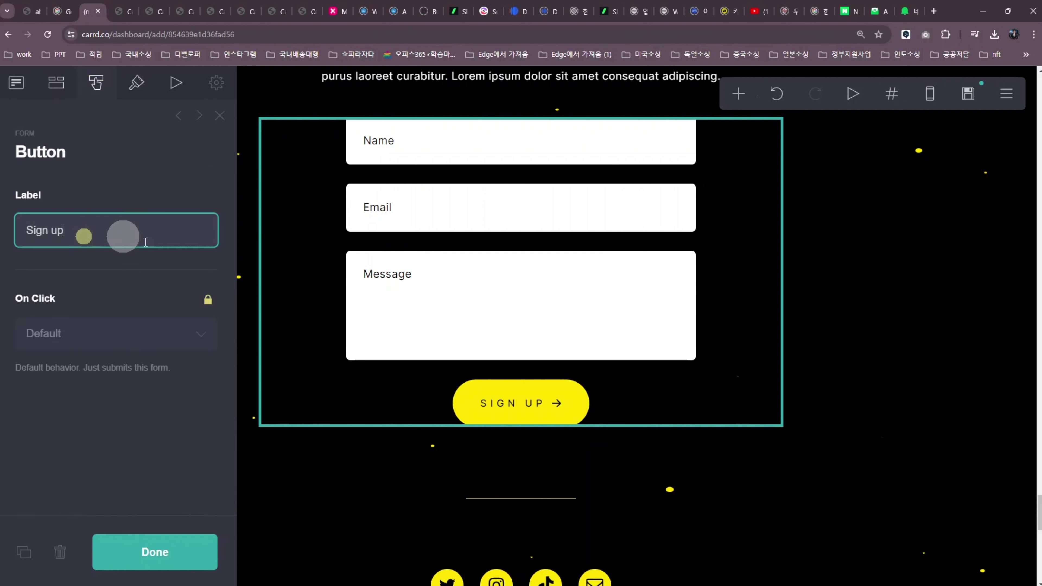
key(BackSpace)
key(BackSpace)
key(BackSpace)
key(BackSpace)
key(BackSpace)
key(BackSpace)
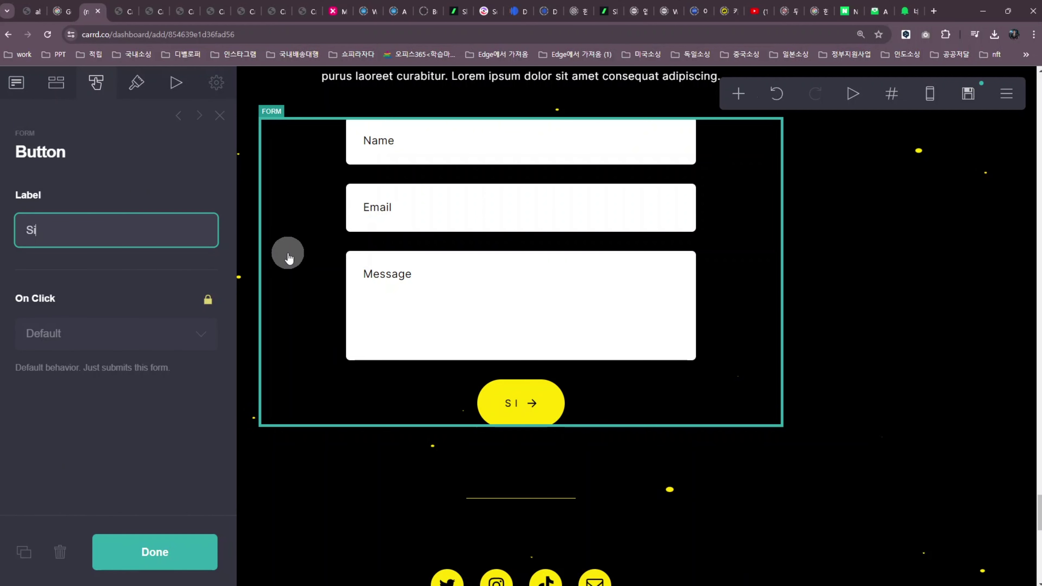
key(BackSpace)
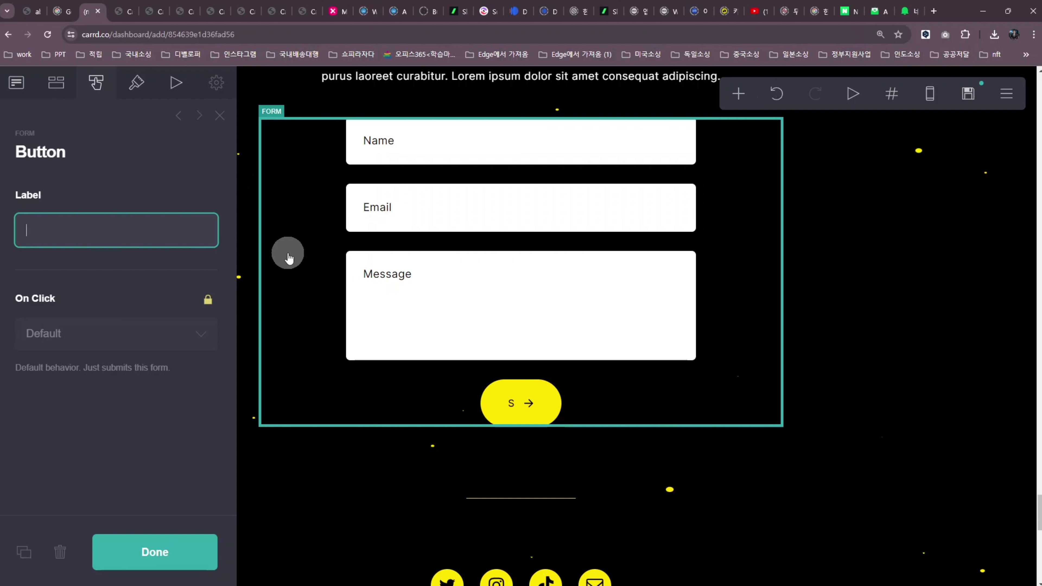
text(ㅈ[출학)
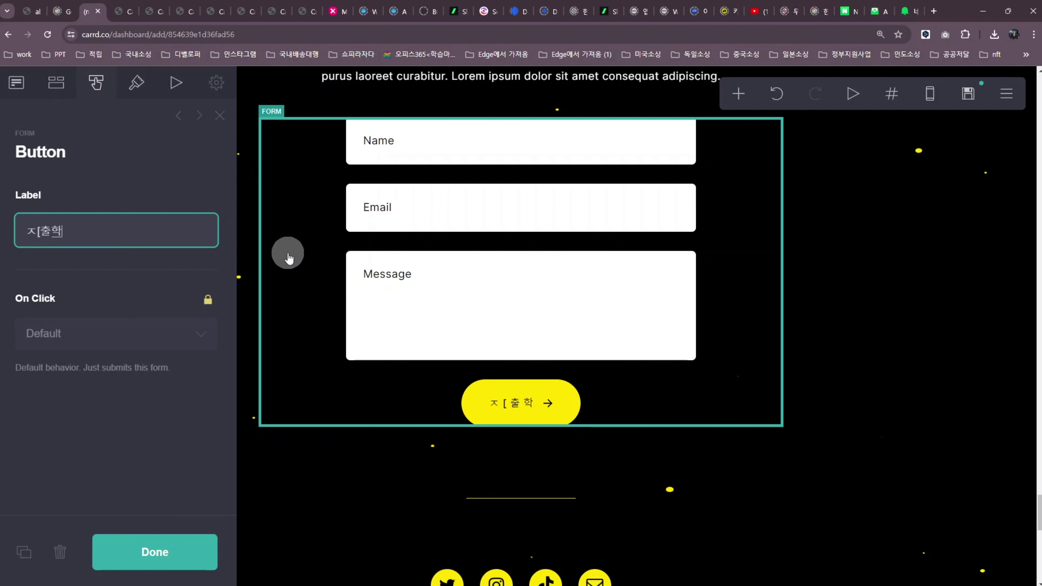
text(기)
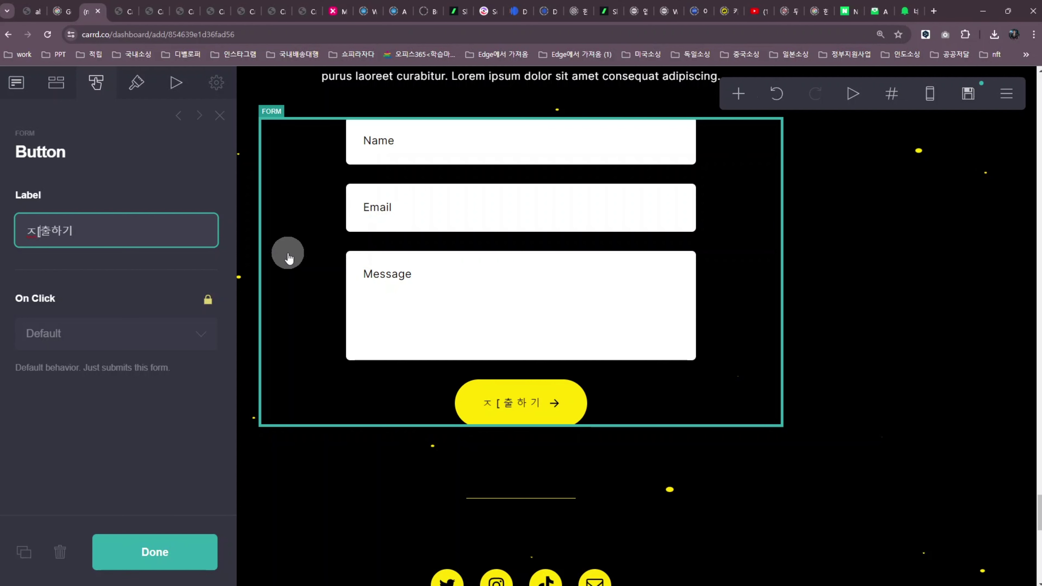
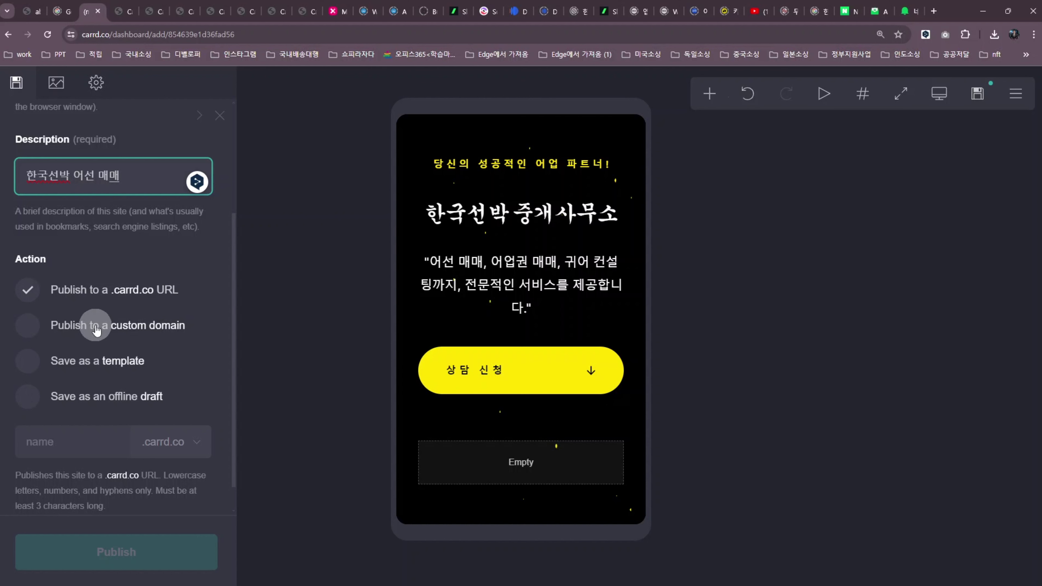
Step: Enter koreaboat as the .carrd.co address in the site's publishing settings
click(68, 442)
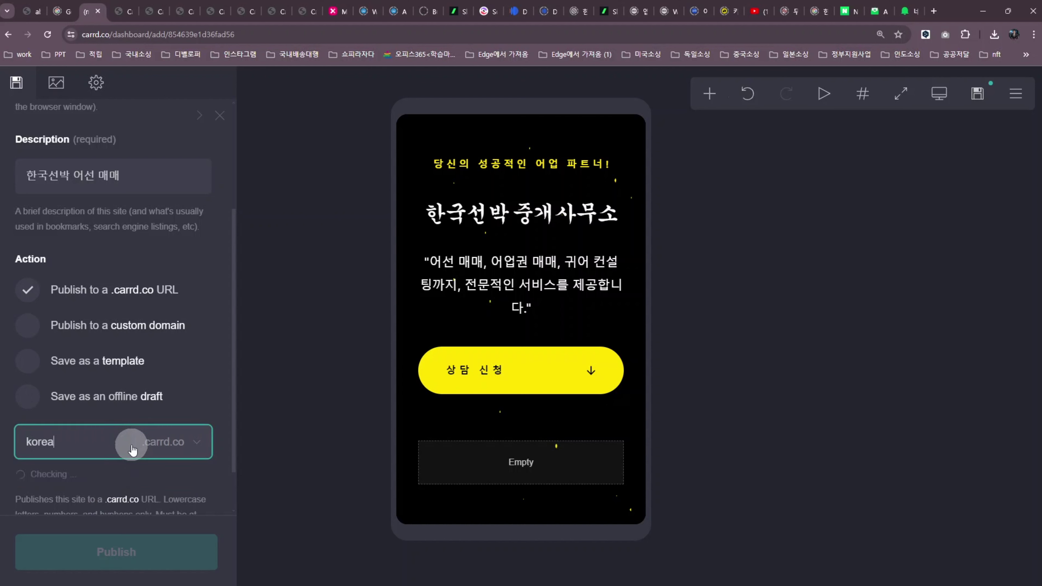
text(koreabo)
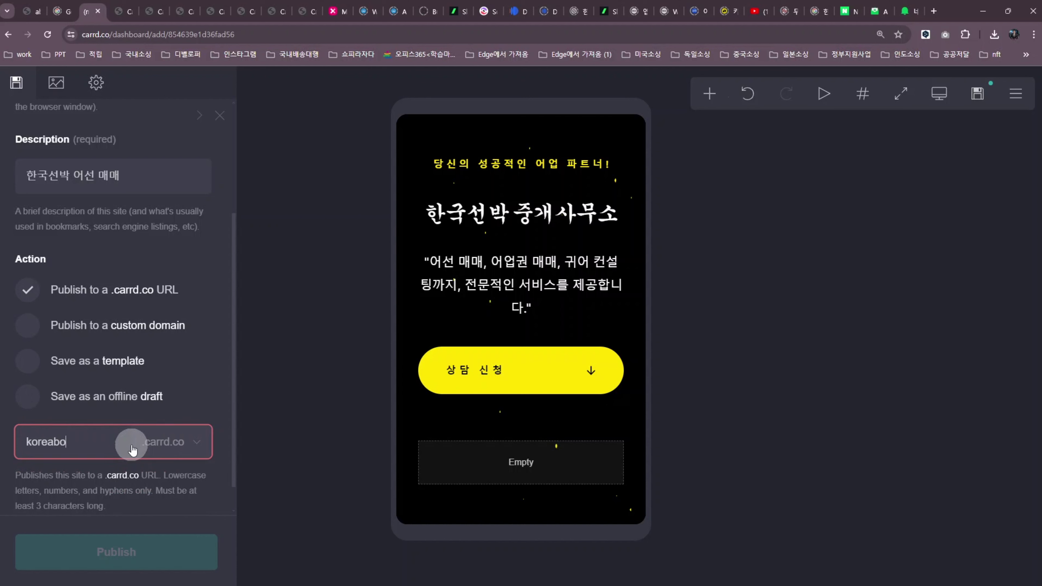
text(at)
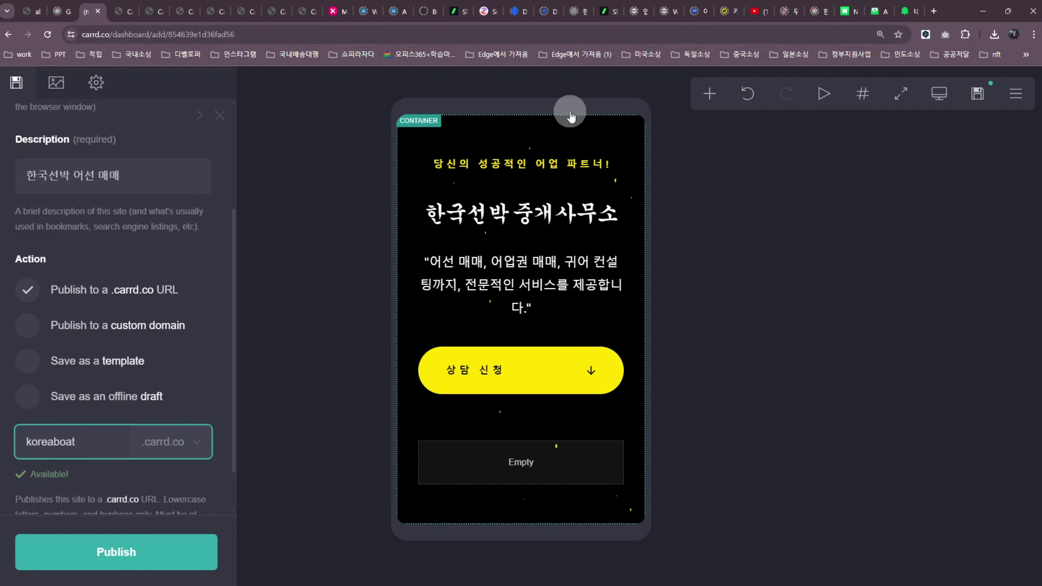
Step: Exit the site editor to the dashboard, discarding the unpublished changes
click(1016, 95)
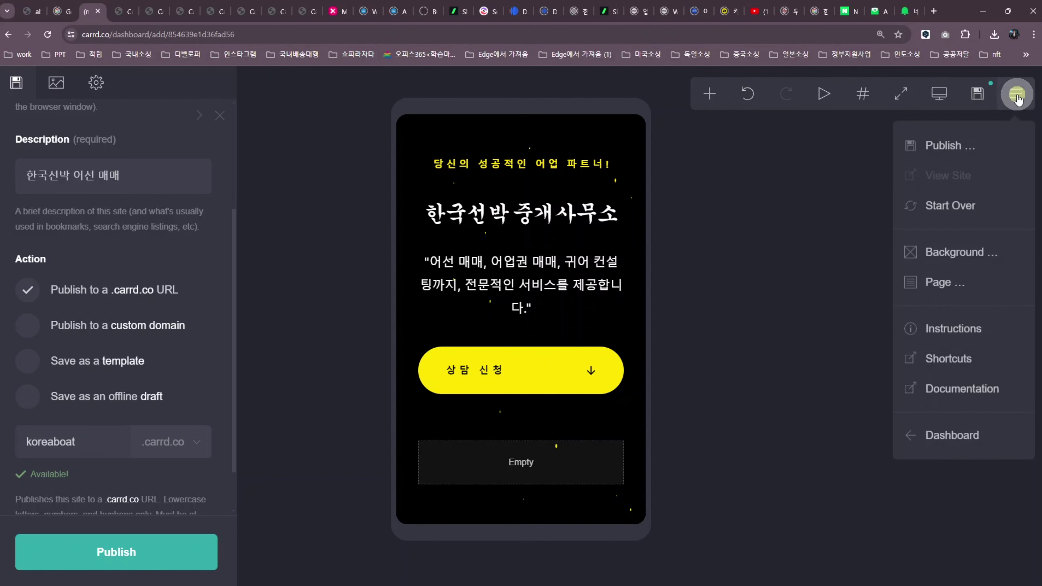
click(929, 443)
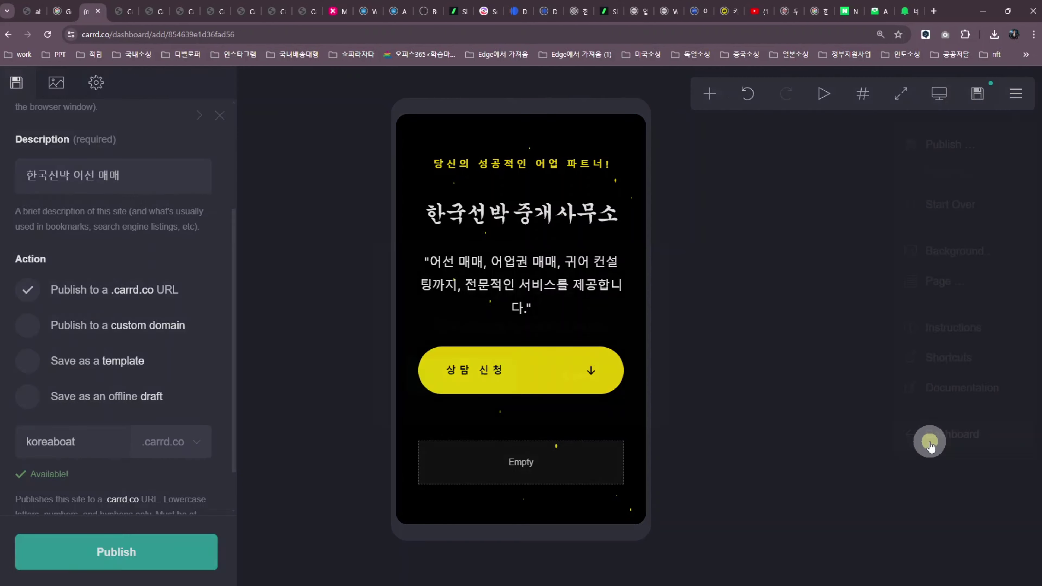
click(463, 371)
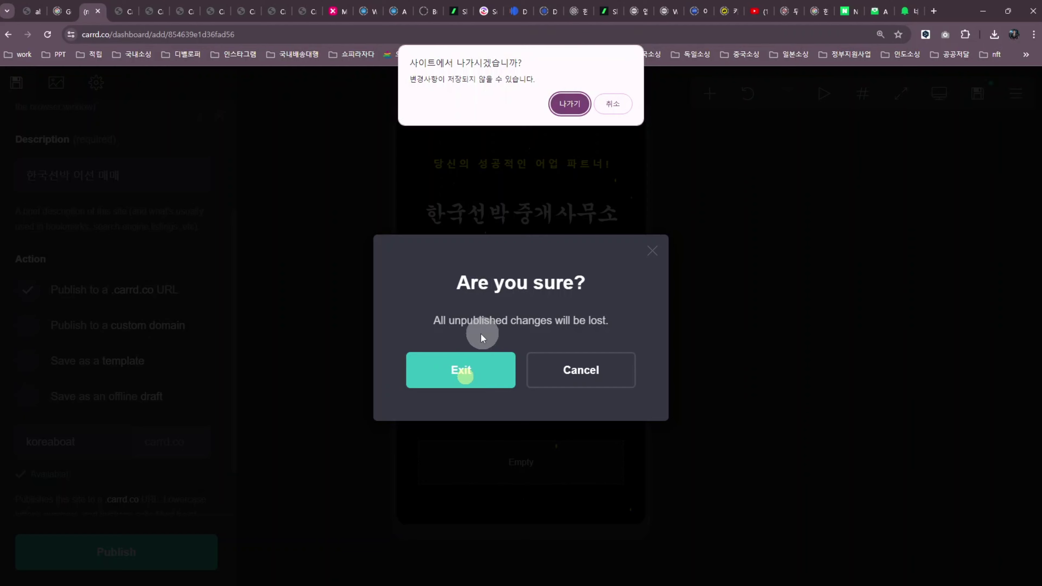
click(568, 105)
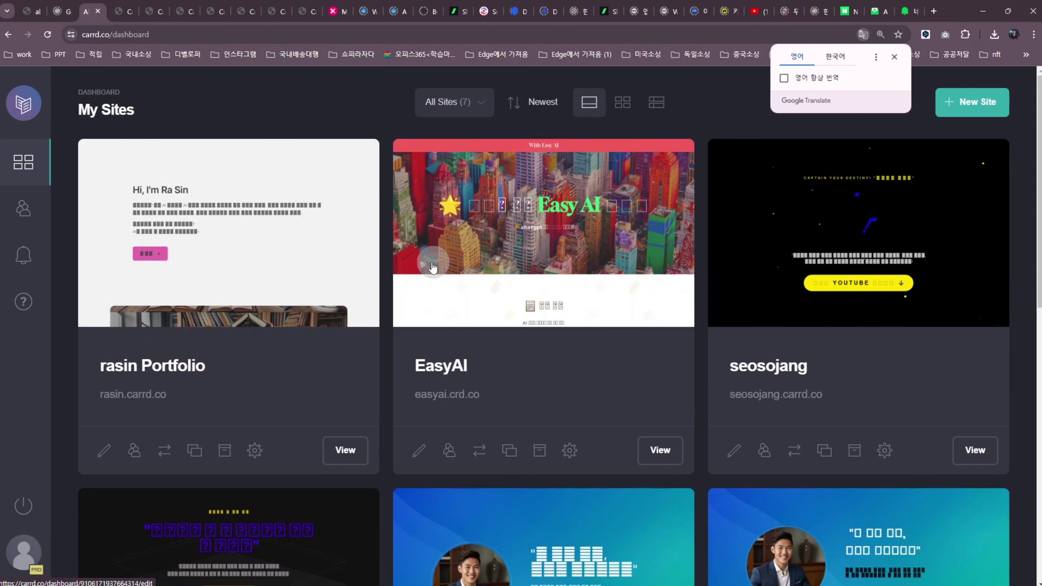
Step: Open the existing portfolio site for editing and review it from the intro down to the 온라인 VOD 강의 개설 section
click(186, 227)
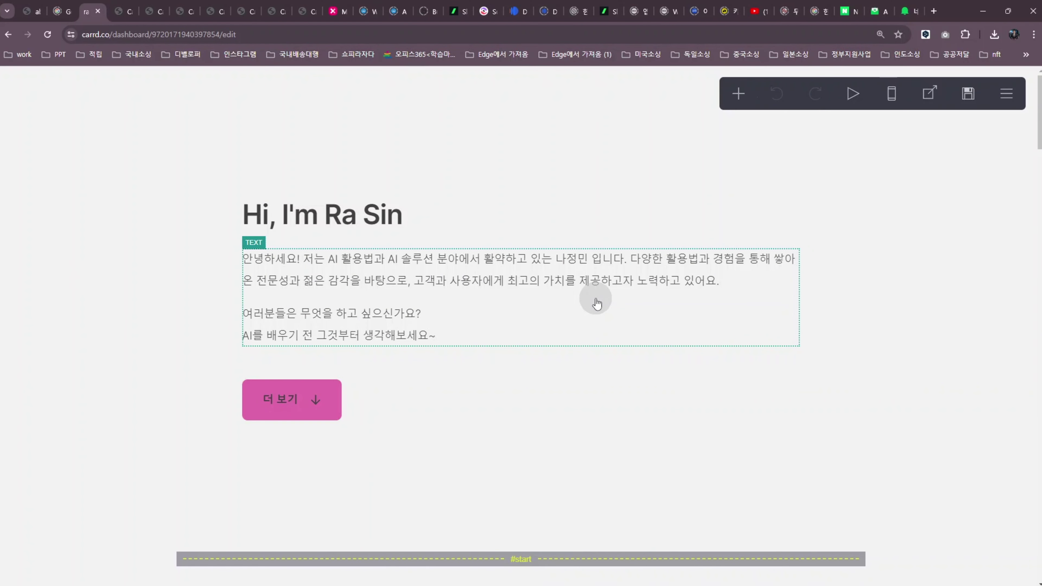
scroll(594, 305, down, 1)
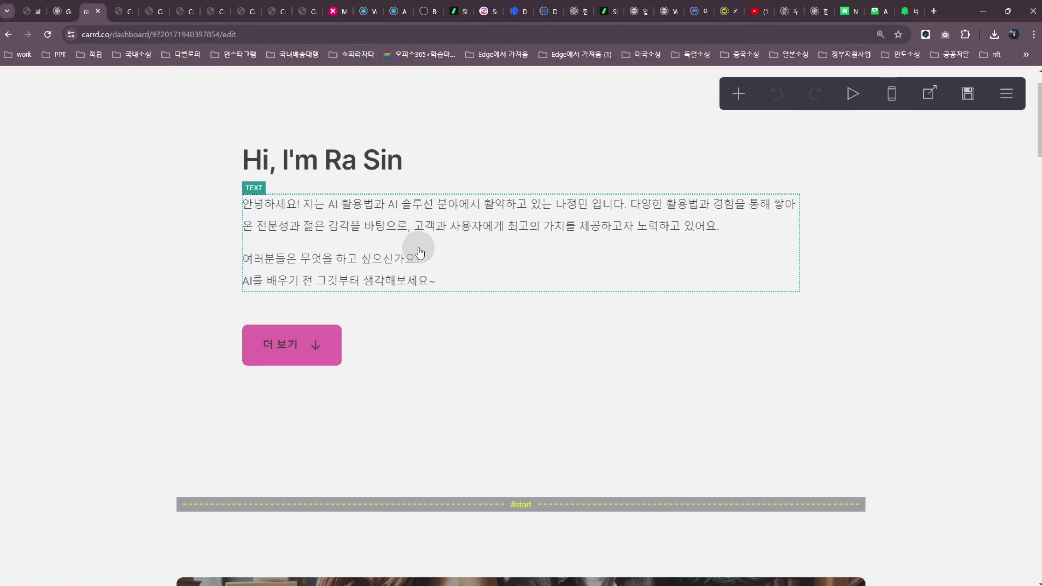
scroll(366, 354, down, 8)
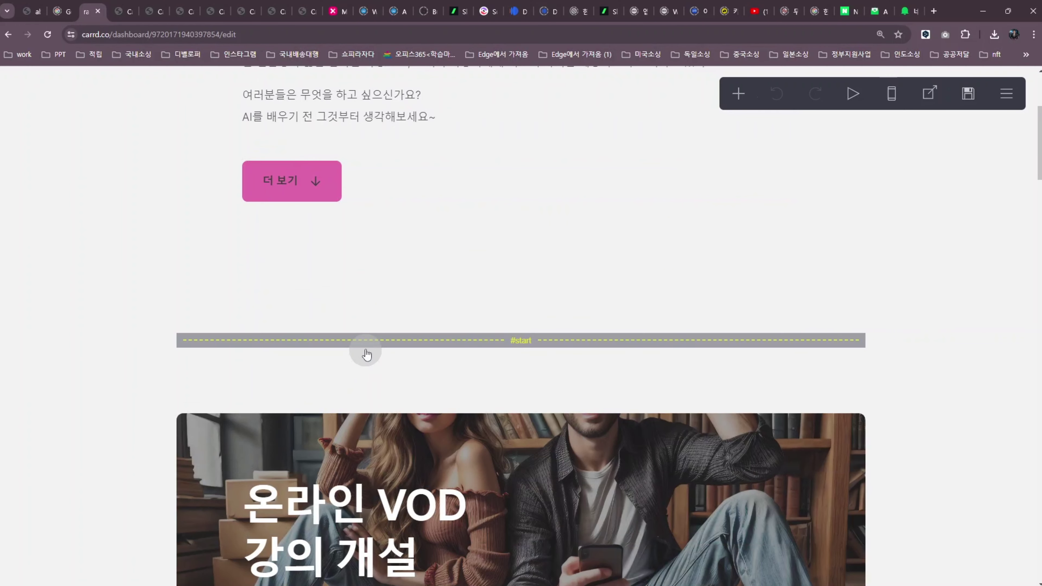
scroll(366, 357, down, 2)
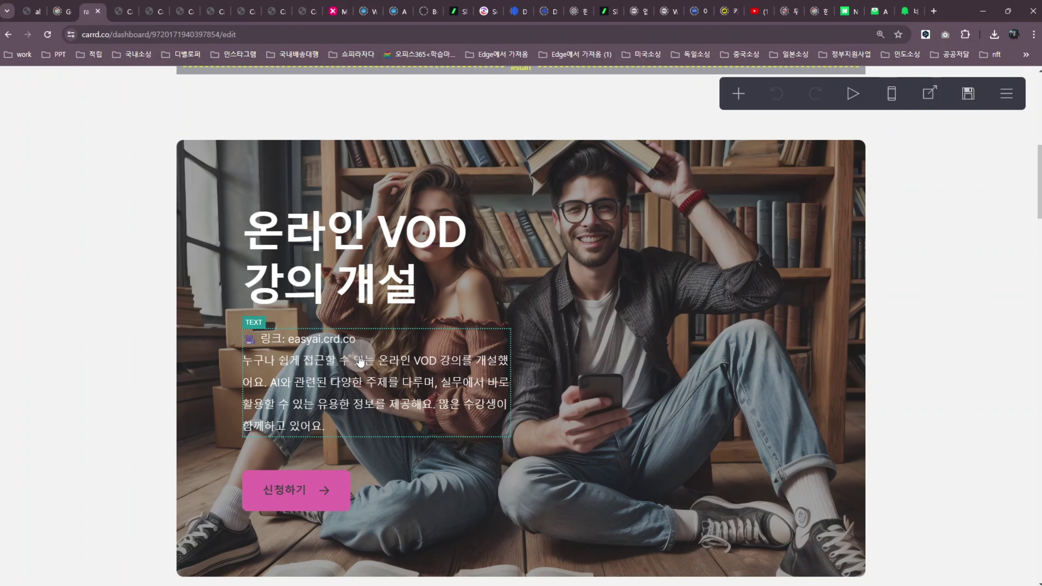
scroll(360, 361, down, 1)
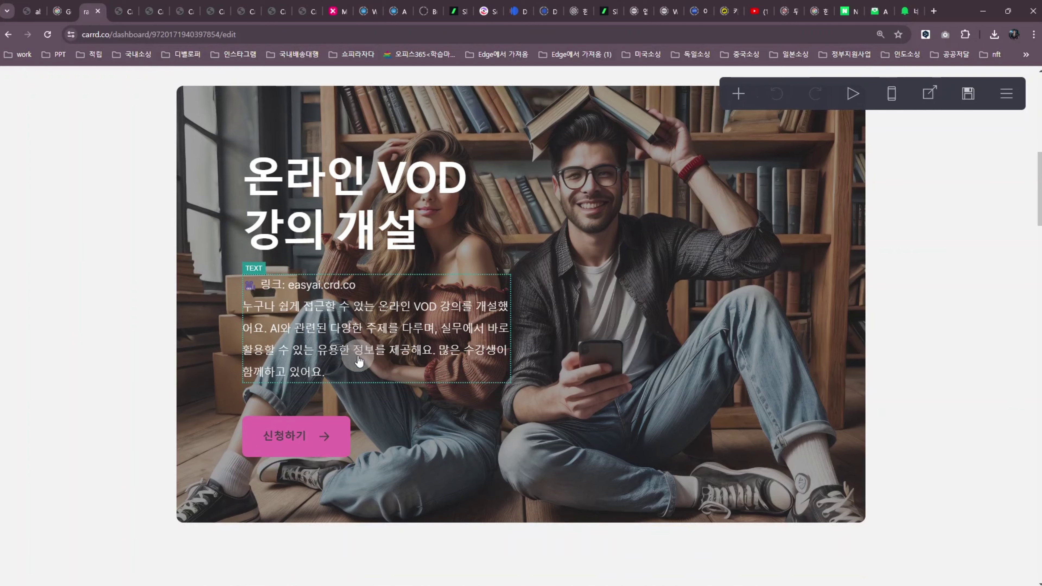
scroll(360, 361, up, 3)
scroll(359, 360, down, 2)
scroll(359, 360, down, 3)
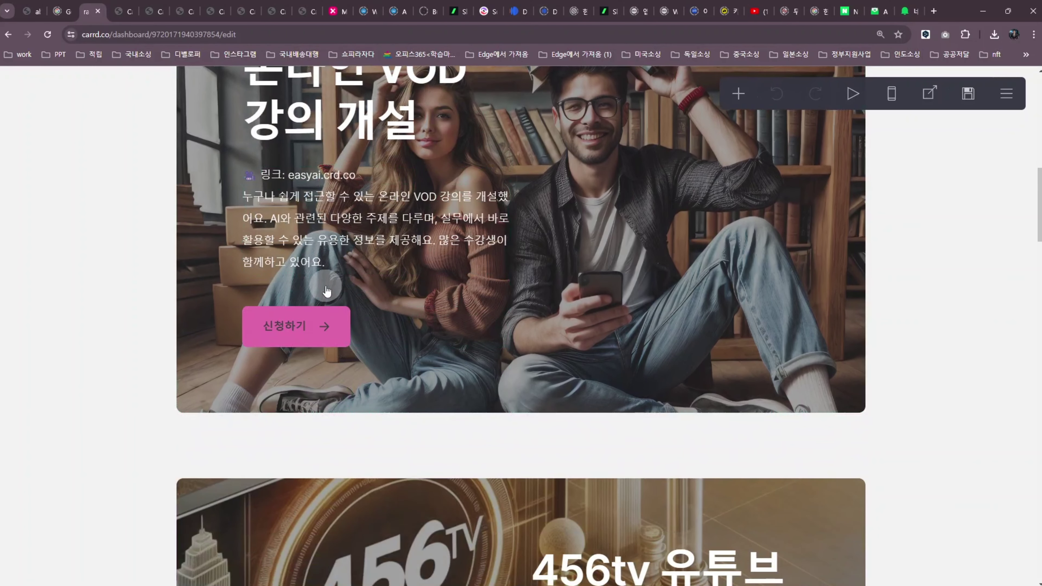
scroll(319, 375, up, 1)
click(322, 383)
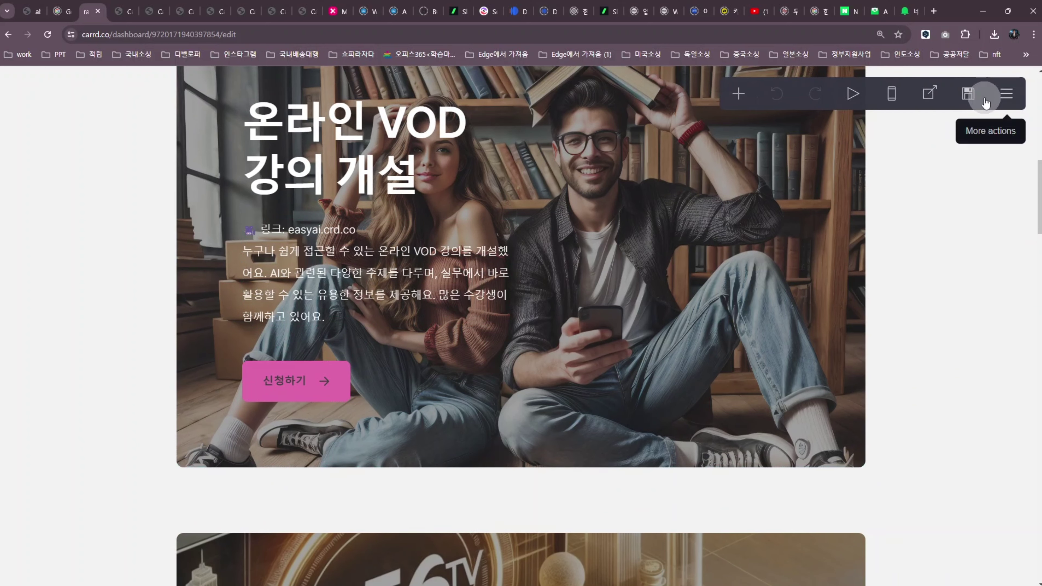
Step: Return to the dashboard and view the published portfolio site down to its 온라인 VOD 강의 개설 section
click(9, 36)
click(345, 452)
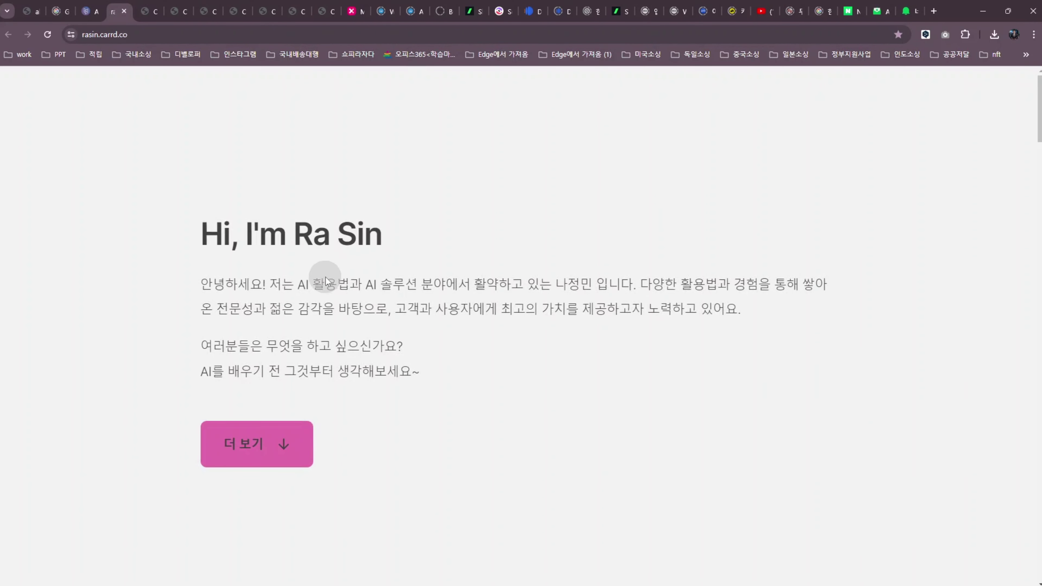
scroll(325, 277, down, 5)
scroll(304, 303, down, 3)
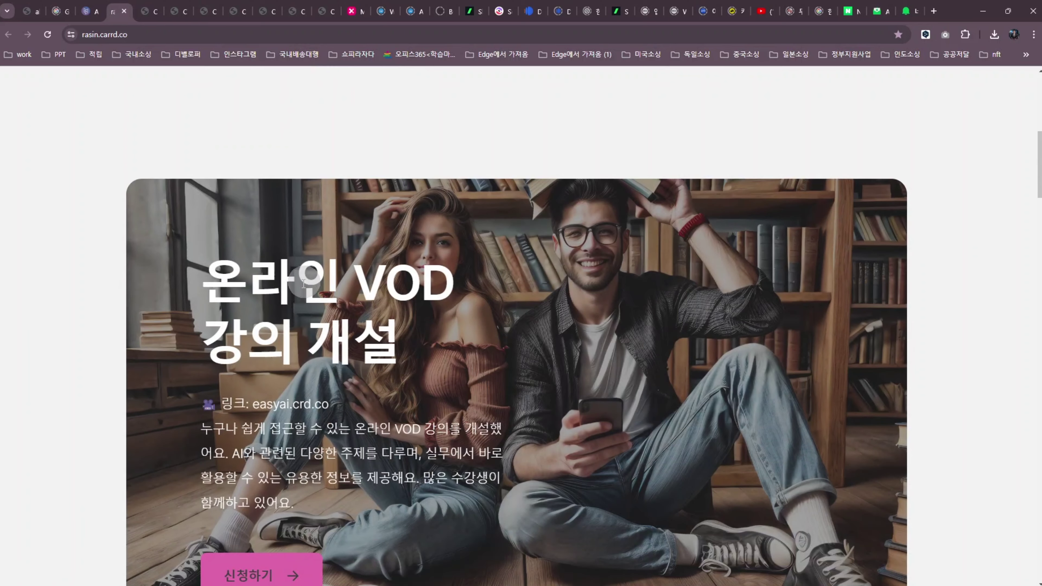
scroll(303, 303, down, 2)
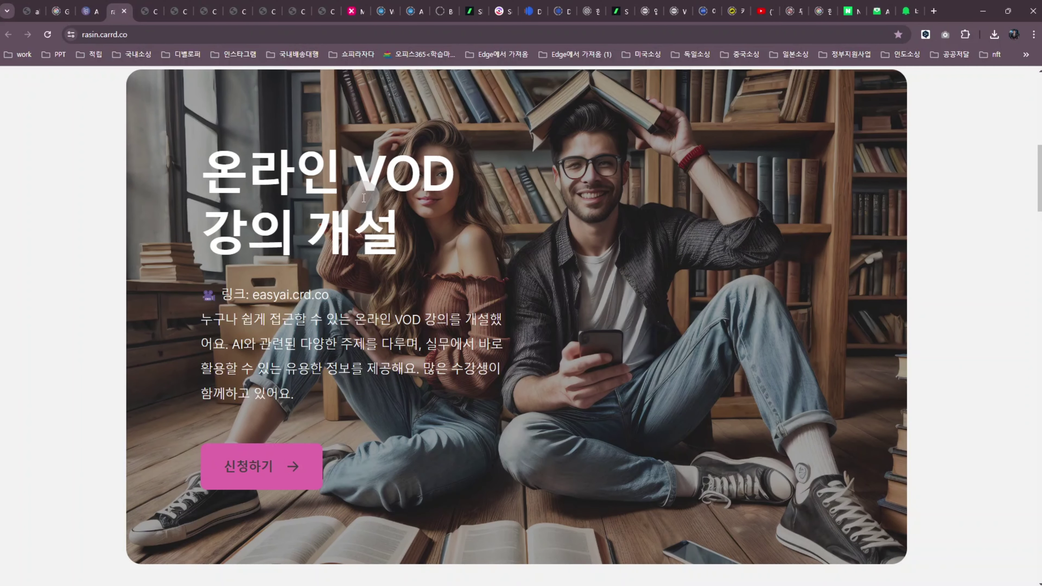
Step: Follow the 신청하기 link of the VOD section and review the Easy AI course page down to the ChatGPT writing lesson
click(259, 476)
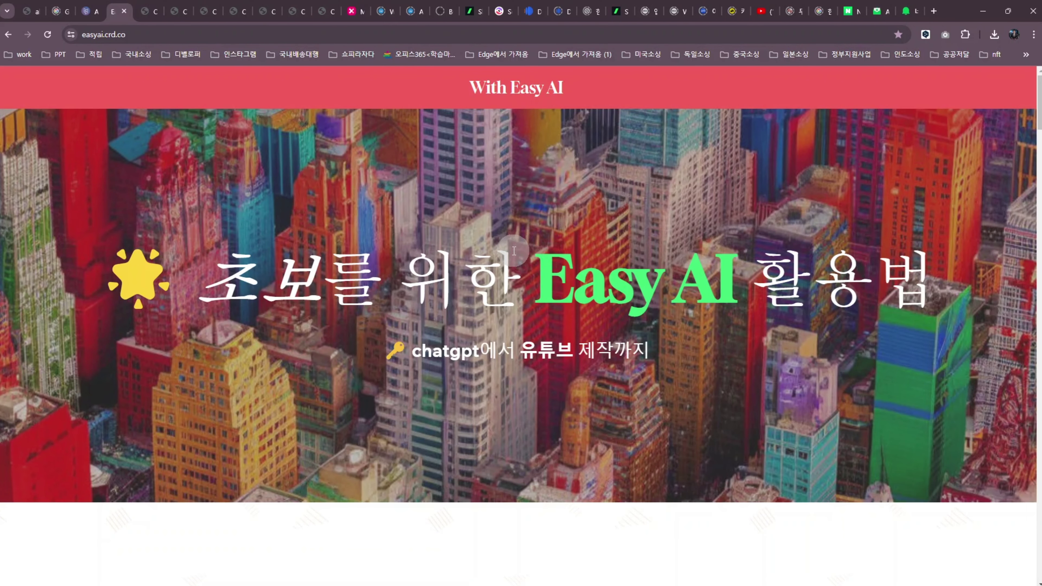
scroll(509, 270, down, 10)
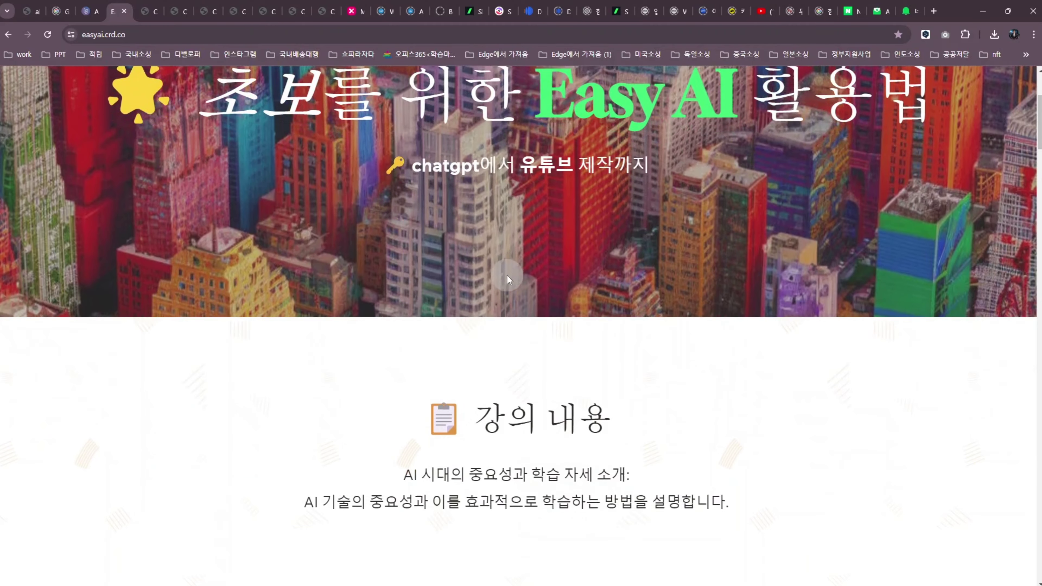
scroll(494, 277, down, 5)
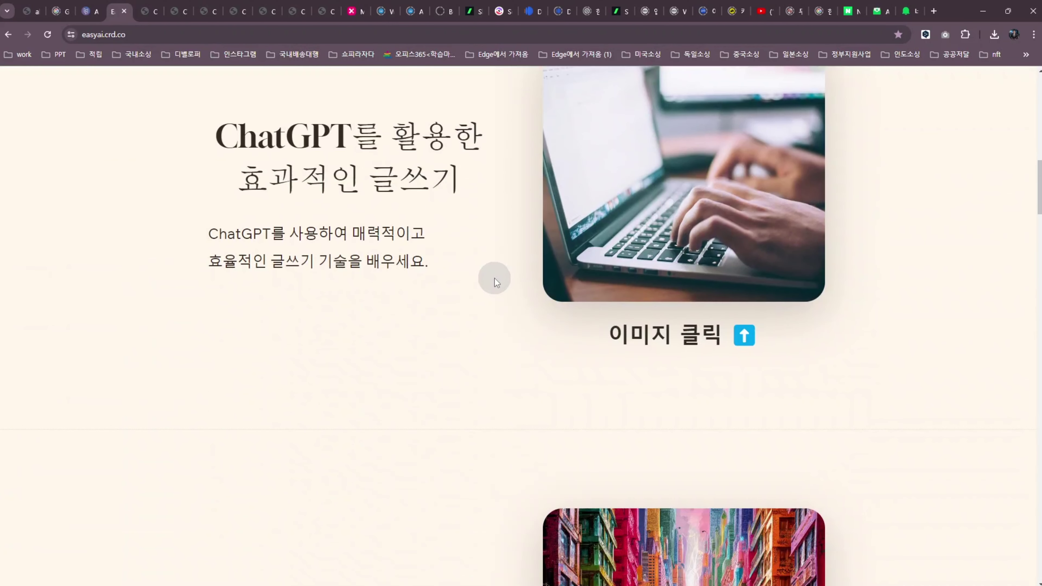
scroll(482, 270, down, 4)
scroll(482, 271, up, 4)
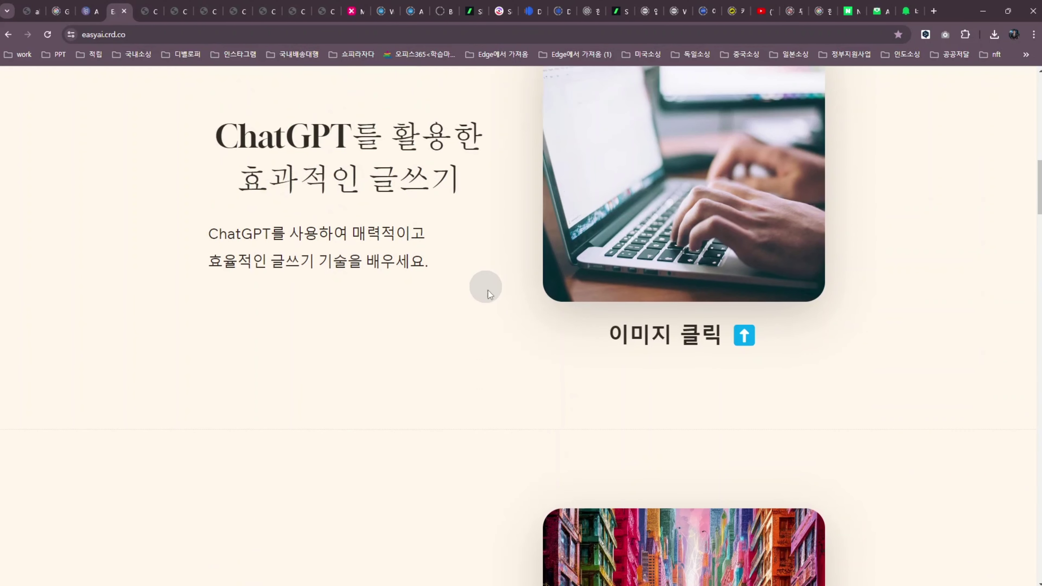
scroll(466, 357, up, 3)
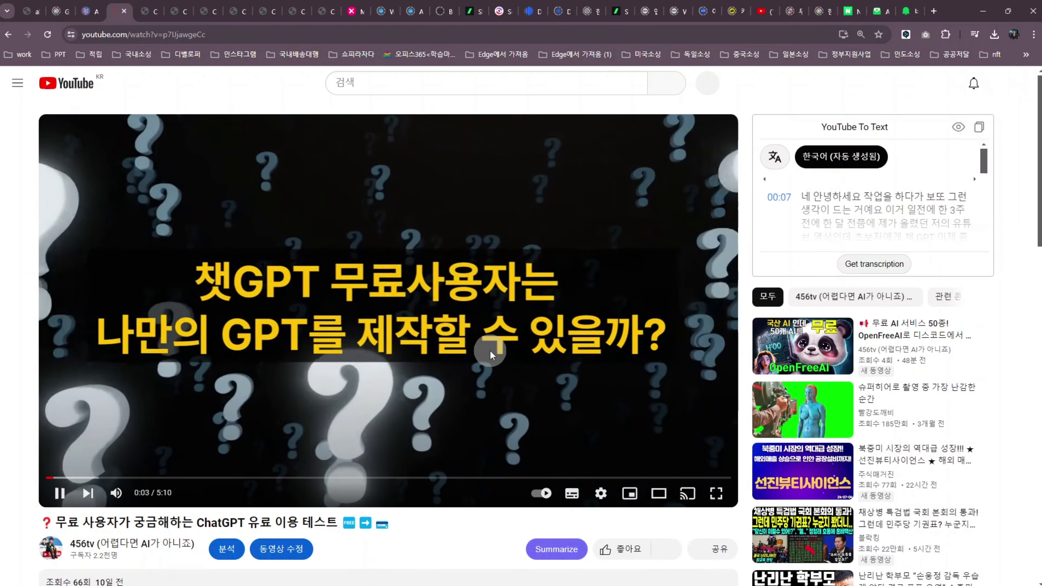
Step: Preview the videos linked from the ChatGPT writing and AI image generation lessons, pausing each and returning to the course page
click(491, 350)
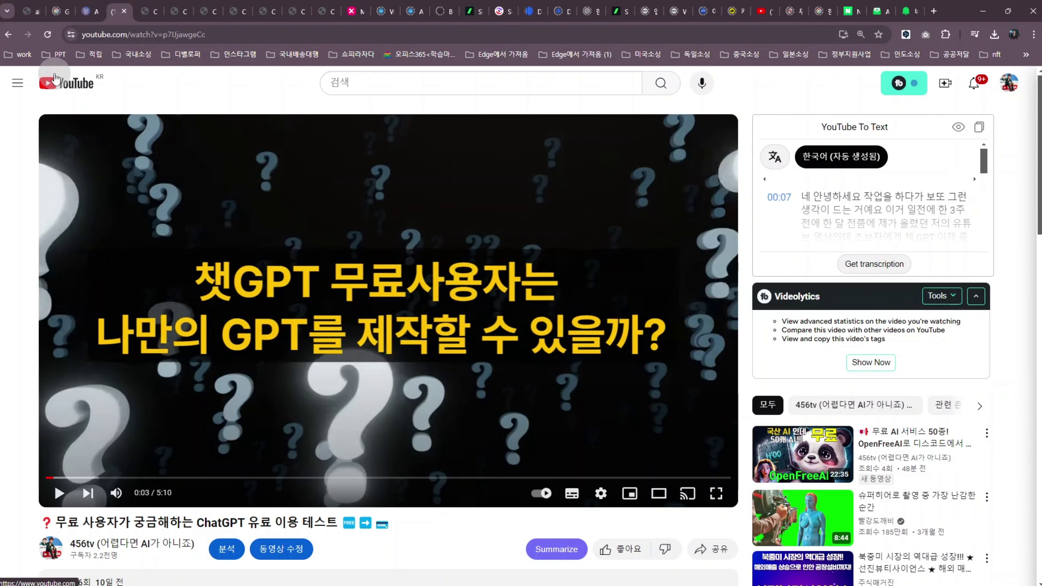
click(15, 35)
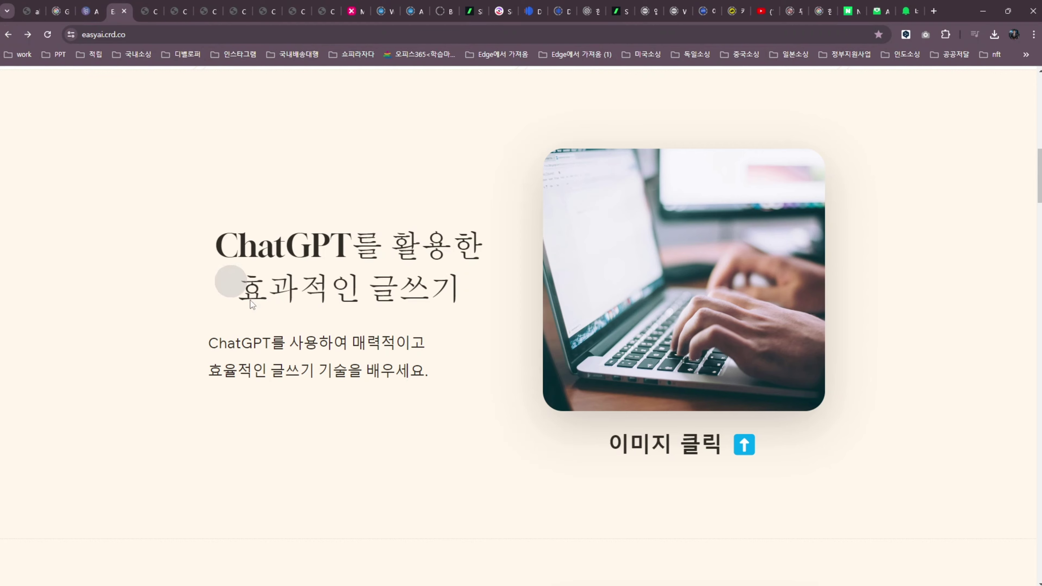
scroll(533, 364, down, 7)
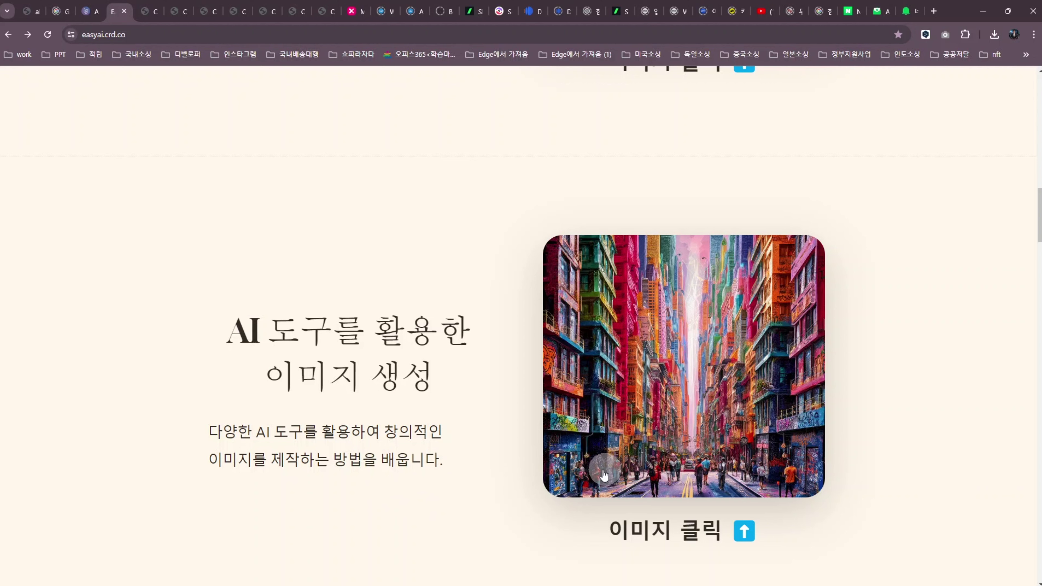
click(692, 389)
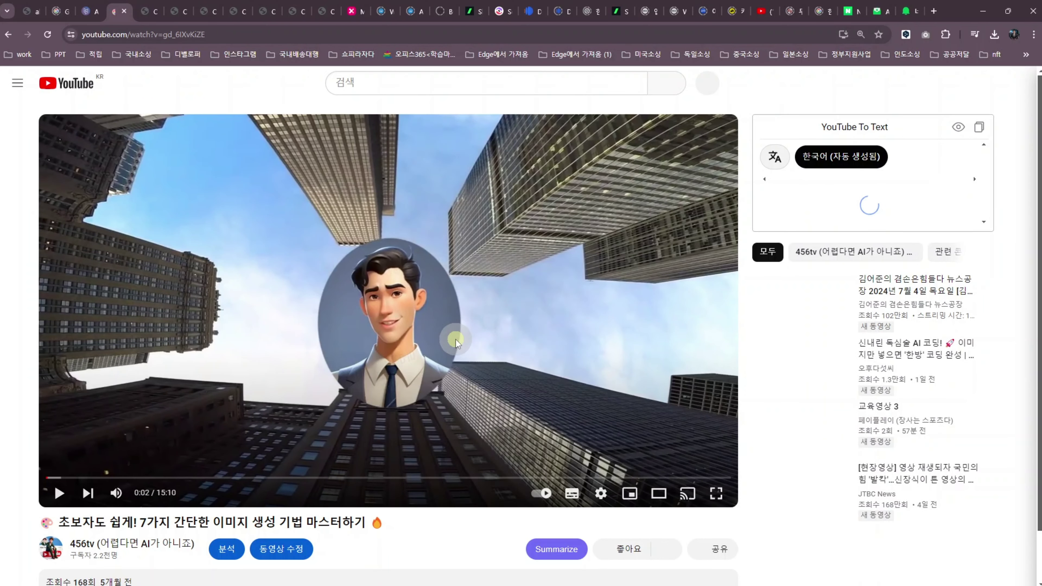
click(455, 339)
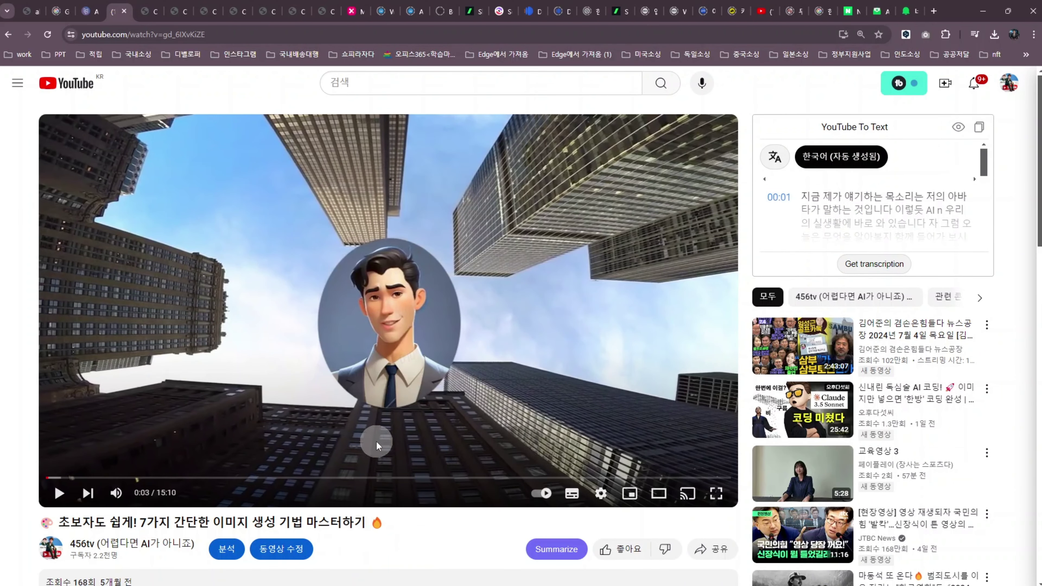
click(9, 36)
Step: Review the lessons from AI 기반 음악 제작 to the YouTube guide and preview the linked AI학습 소개 동영상 video, pausing it
scroll(534, 367, down, 10)
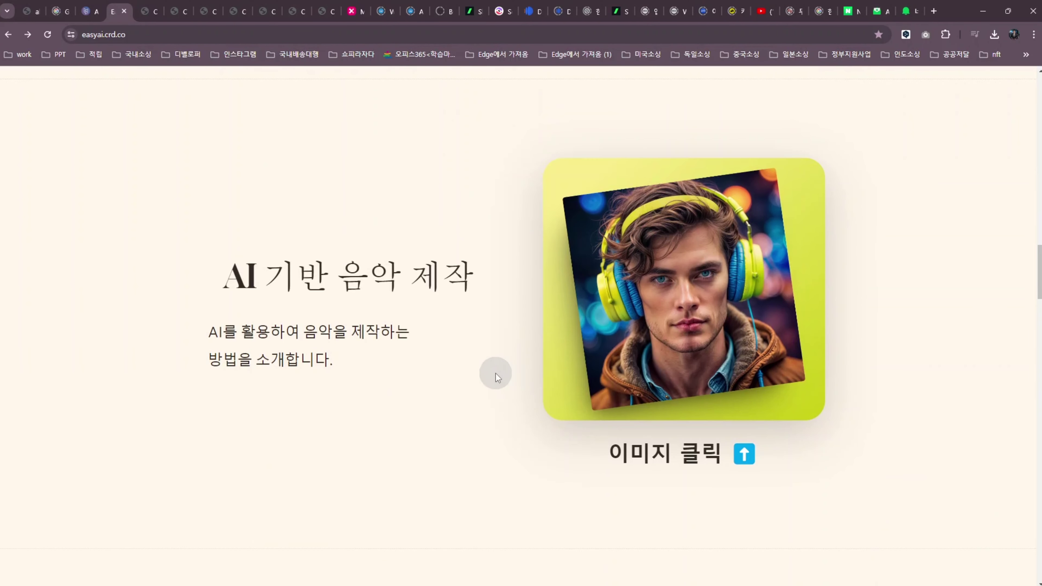
scroll(495, 373, down, 10)
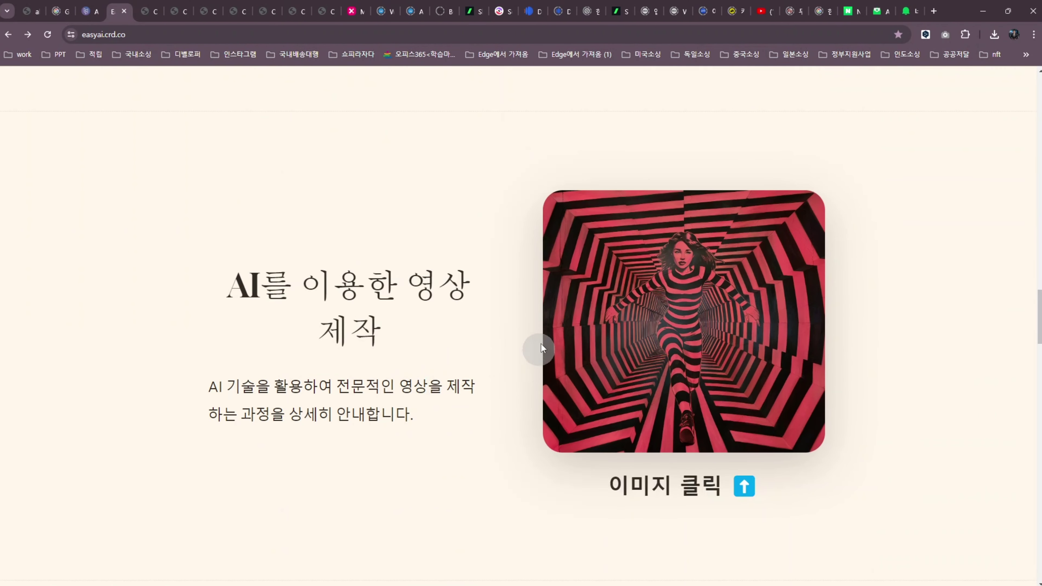
scroll(581, 351, down, 10)
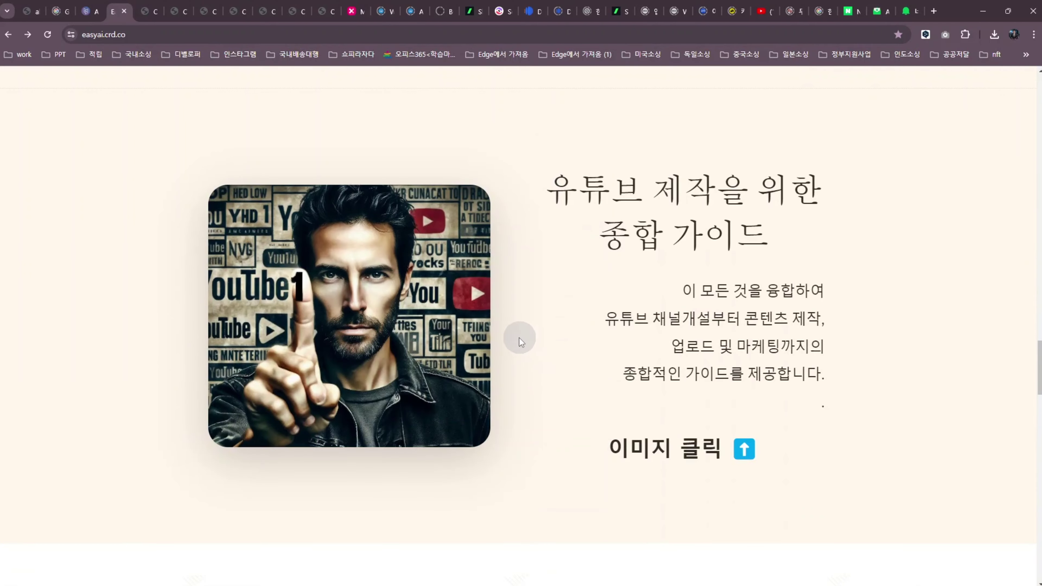
scroll(481, 368, down, 9)
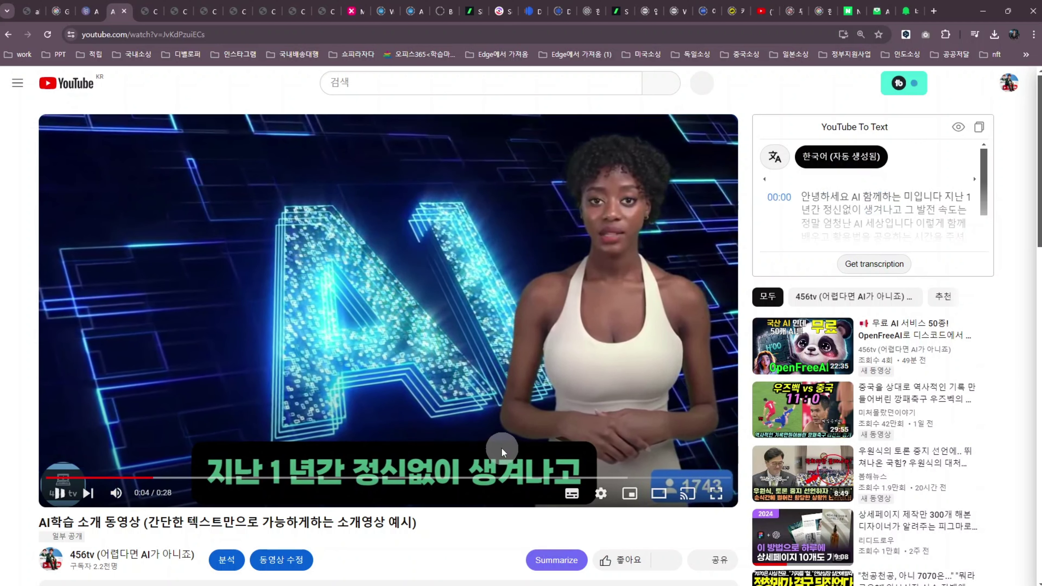
click(501, 447)
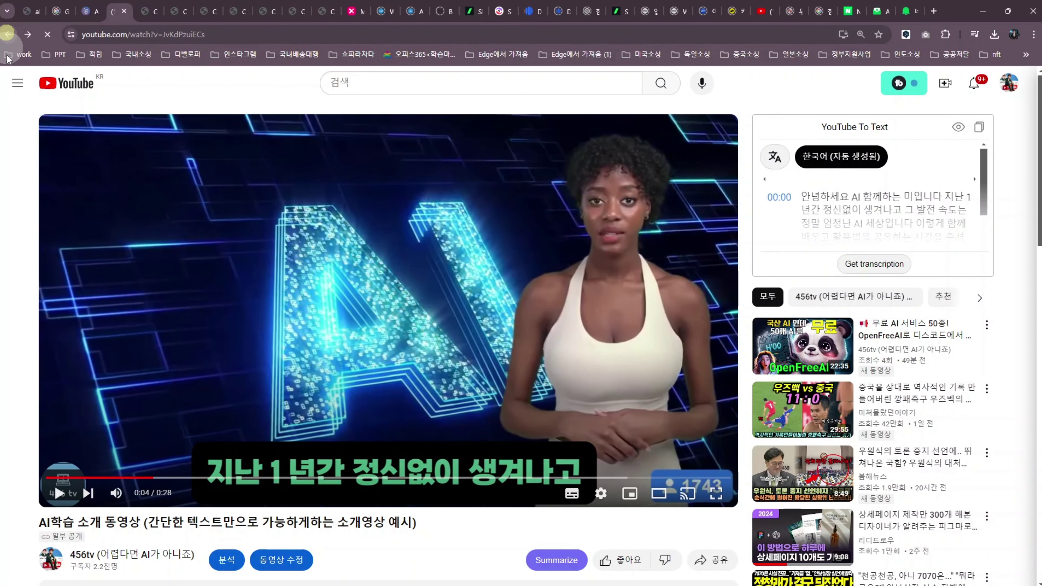
Step: Return to the course page and examine the 신청 방법 section down to the application form
scroll(495, 405, down, 8)
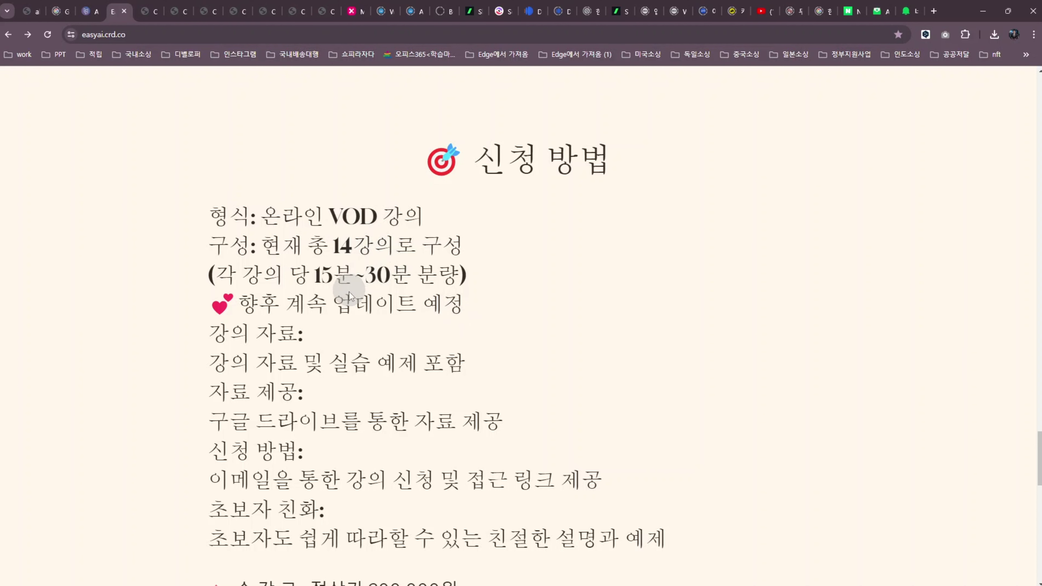
scroll(413, 355, down, 5)
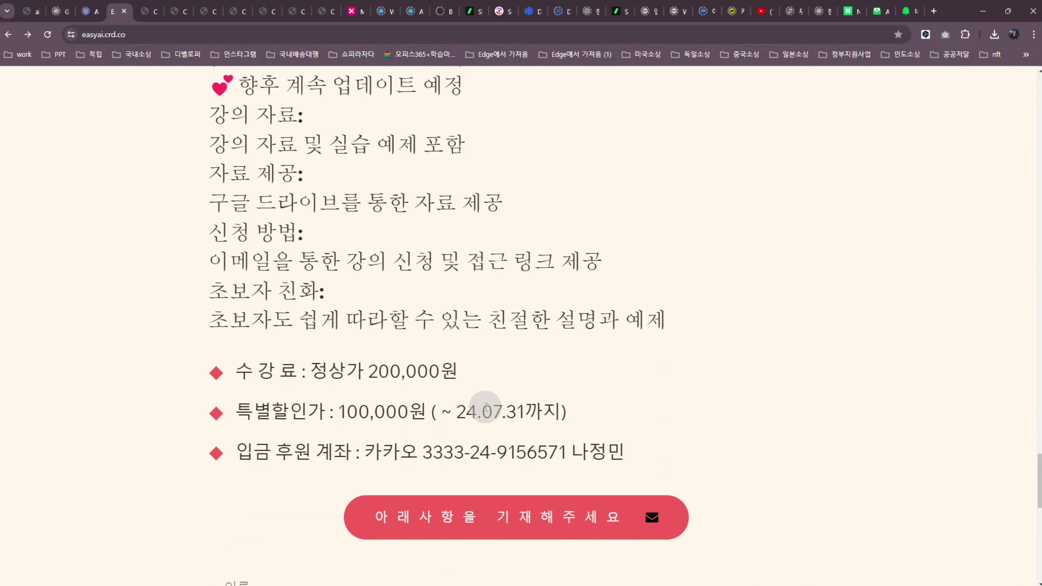
scroll(651, 426, down, 4)
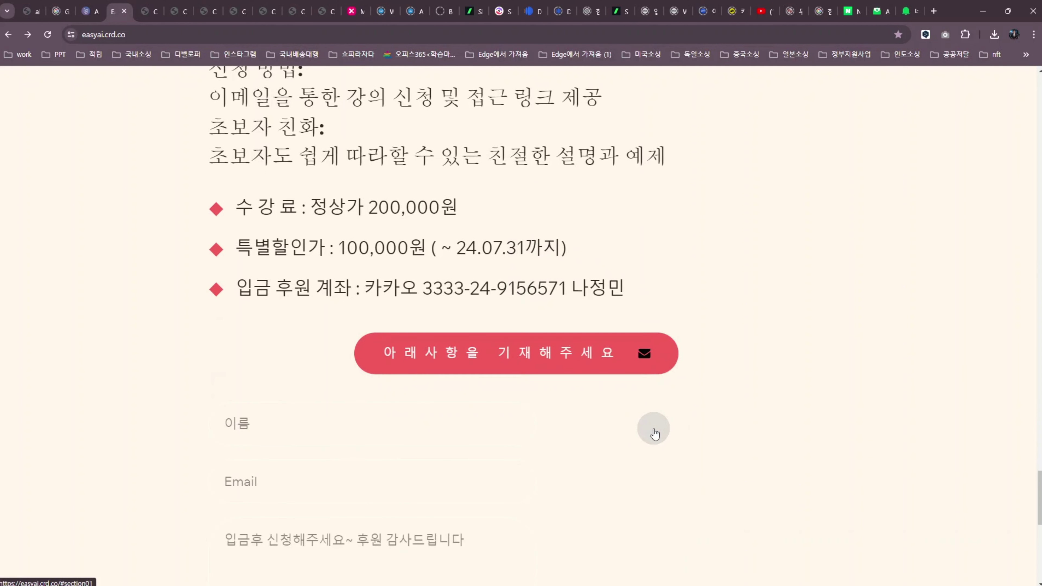
scroll(323, 398, down, 1)
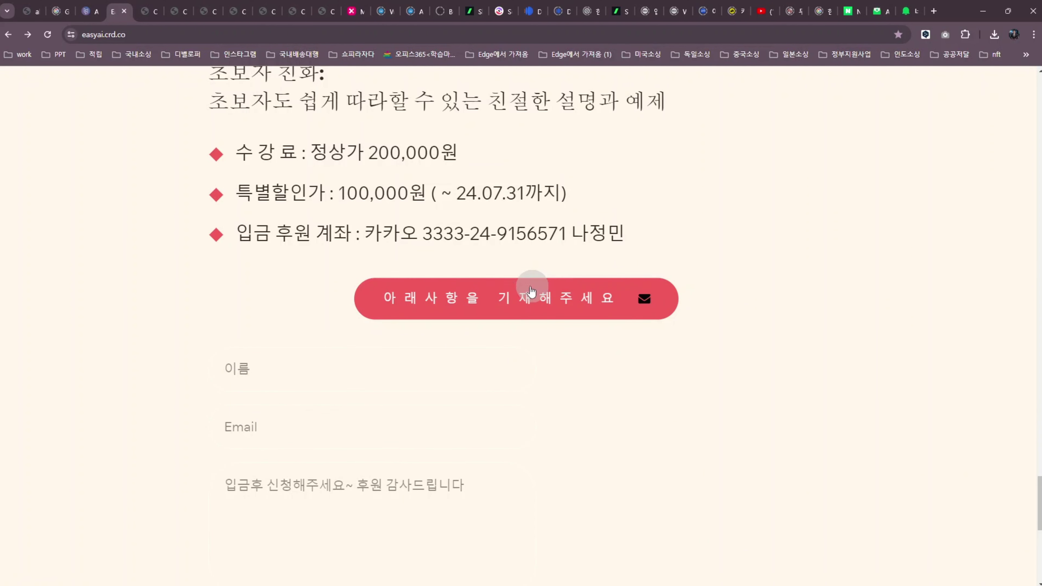
scroll(422, 357, down, 4)
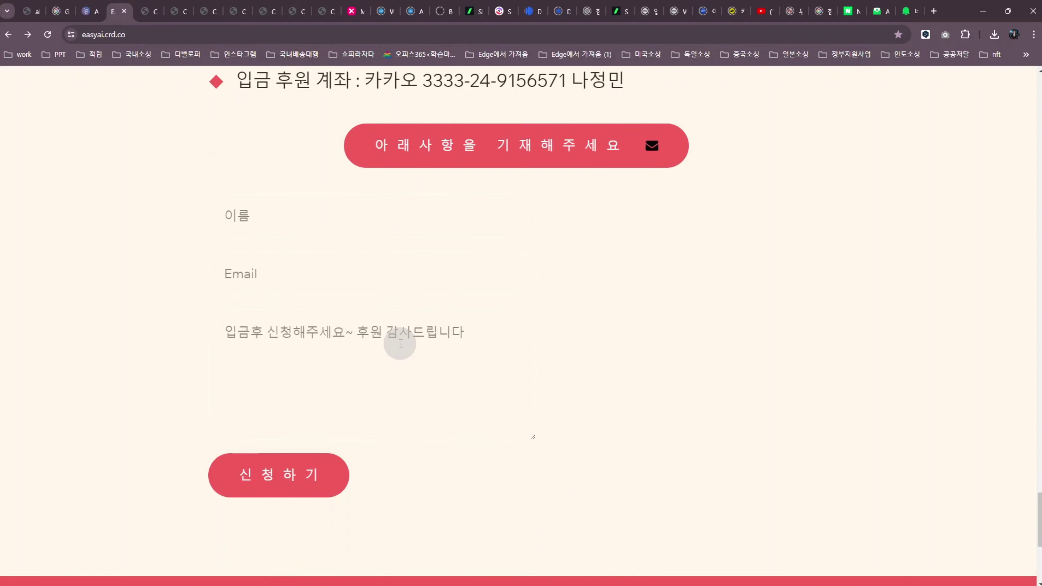
Step: Fill in the application form's name and email fields with the applicant's saved details and go to the message field
click(267, 207)
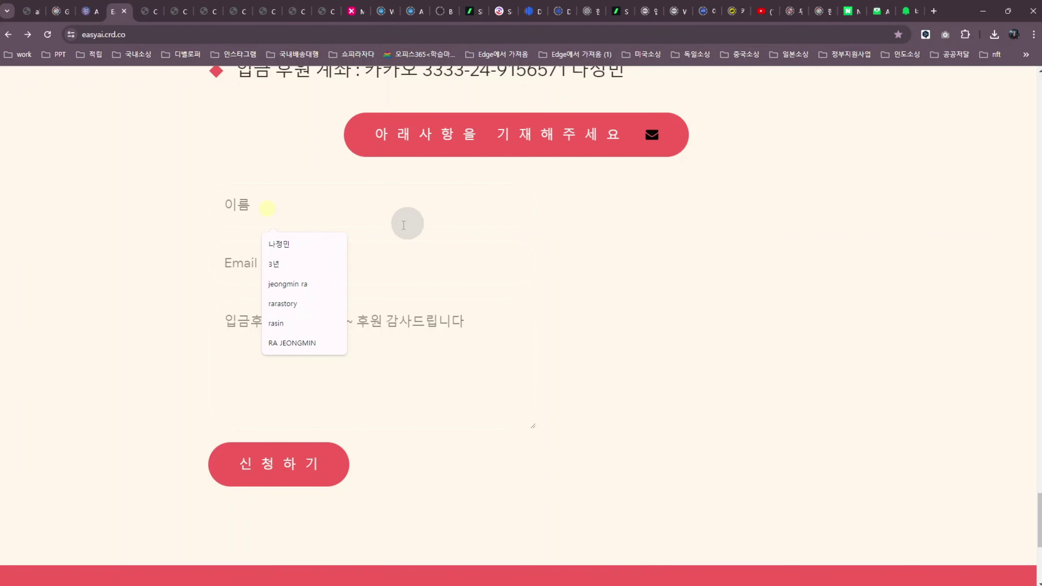
click(291, 254)
click(290, 263)
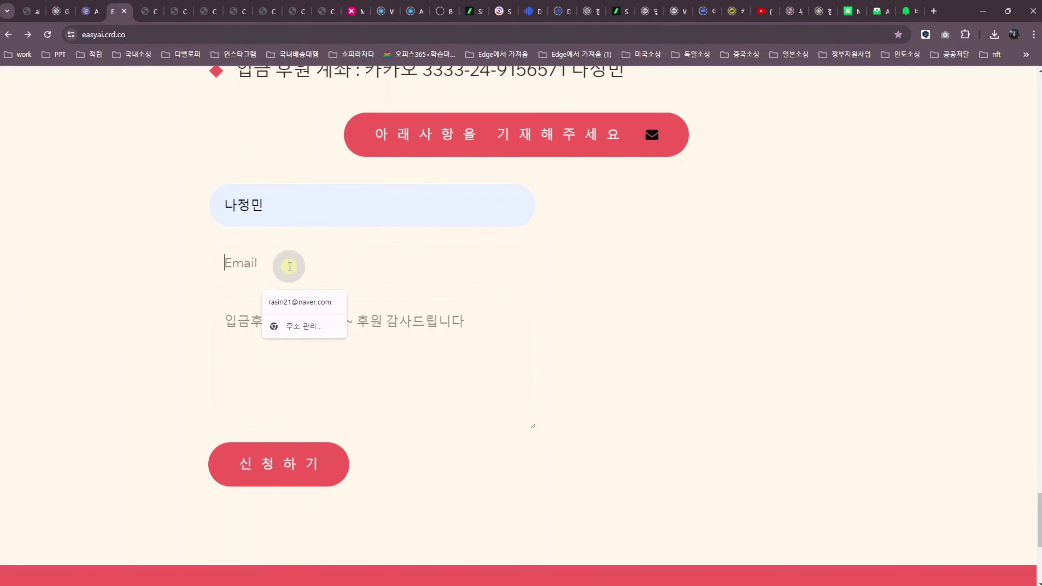
click(297, 304)
click(340, 328)
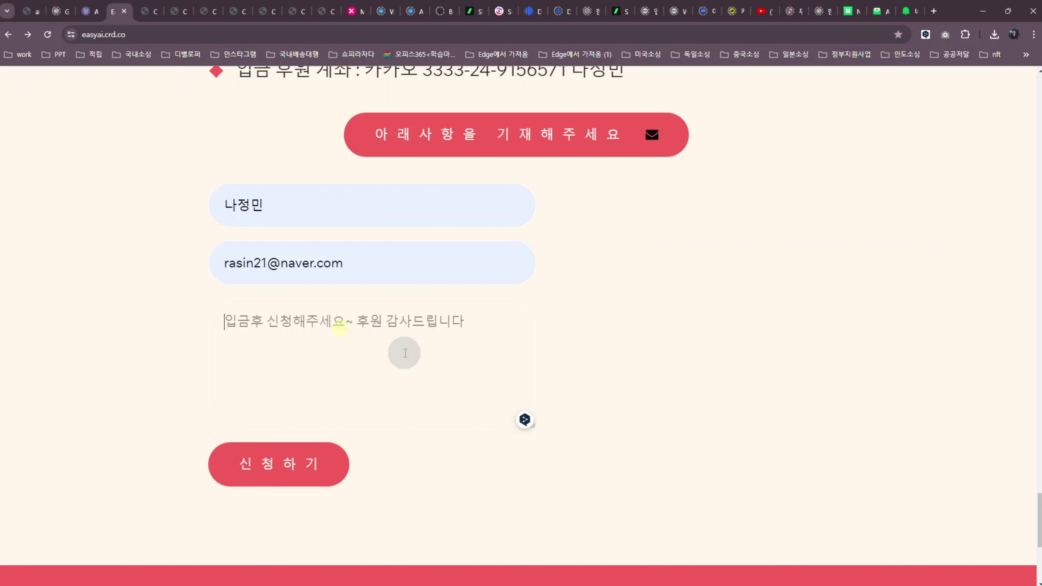
text(tlscjdgkqslek)
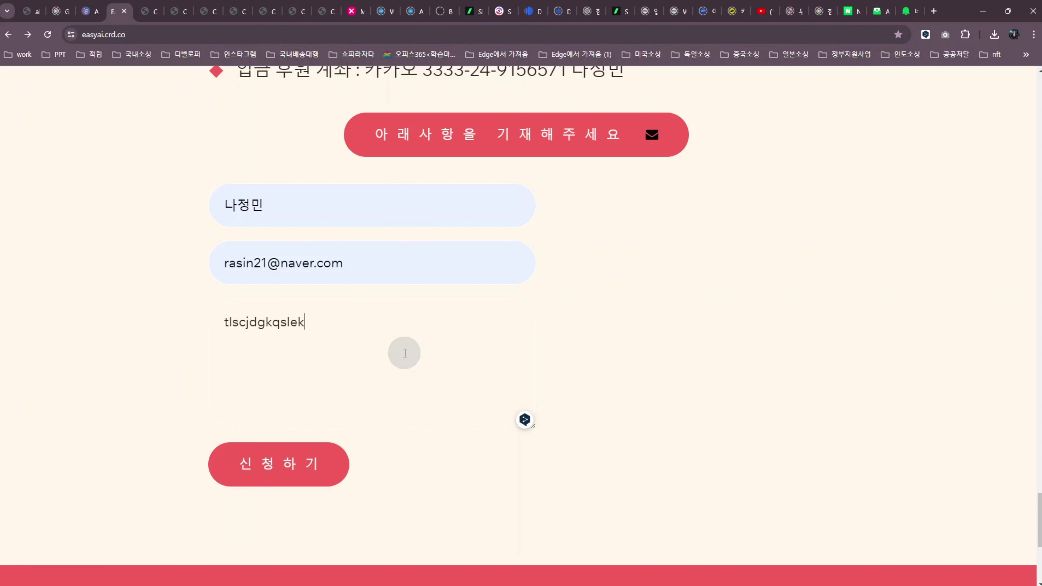
key(BackSpace)
key(BackSpace)
key(BackSpace)
key(BackSpace)
key(BackSpace)
key(BackSpace)
key(BackSpace)
key(BackSpace)
key(BackSpace)
key(BackSpace)
key(BackSpace)
key(BackSpace)
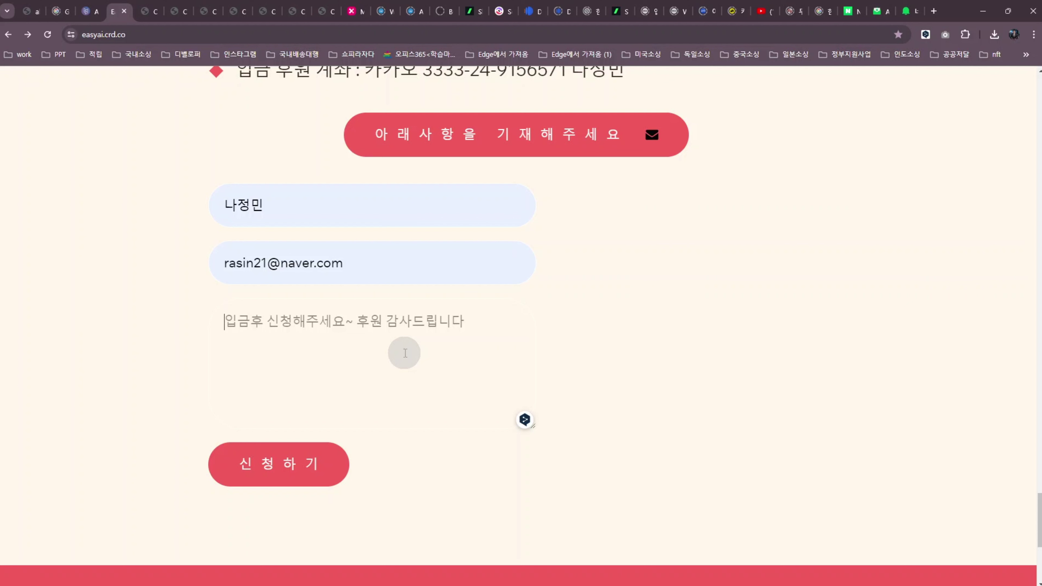
Step: Enter 신청합니다 as the application message, submit the form and dismiss the thank-you dialog
text(신청합니다)
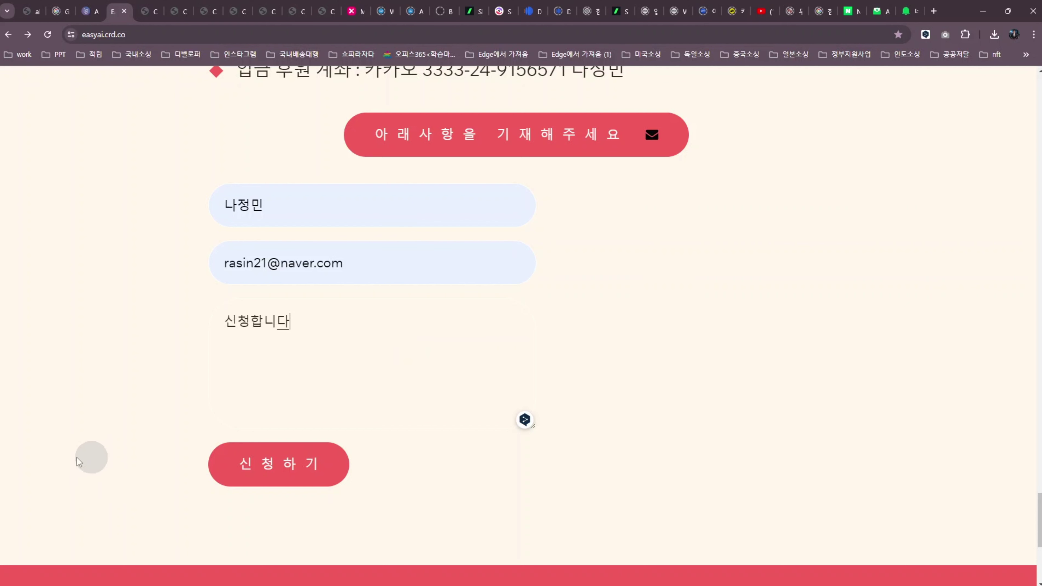
click(270, 463)
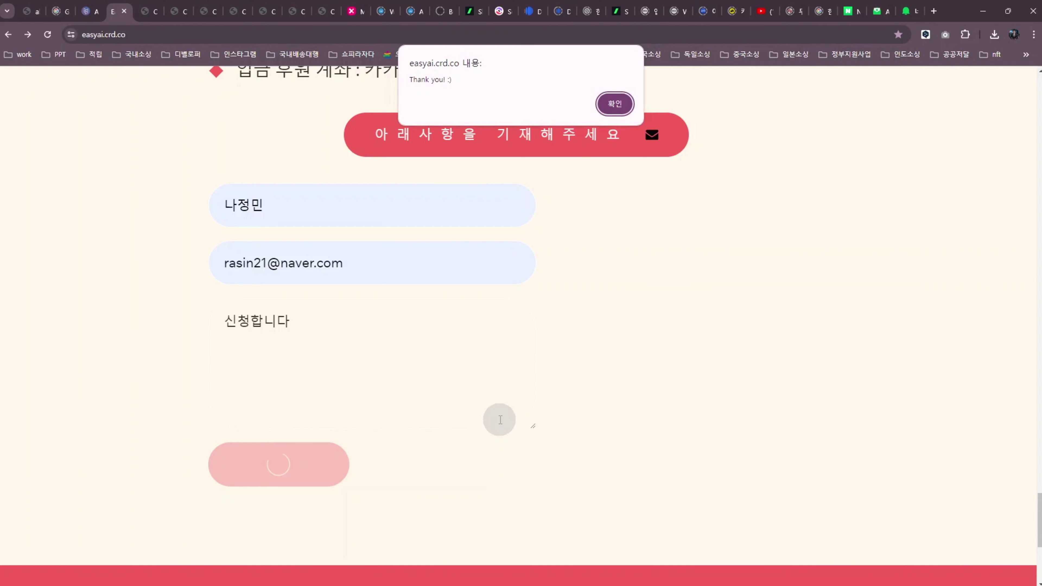
click(613, 106)
Step: Switch to Naver Mail and open the new [EasyAI] message to check the submitted application
click(876, 13)
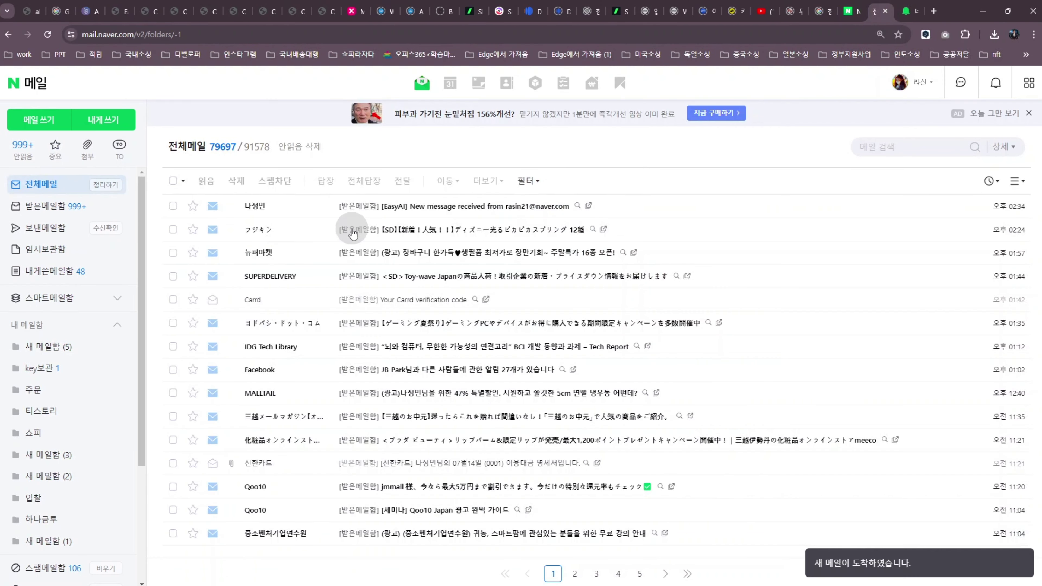
click(429, 206)
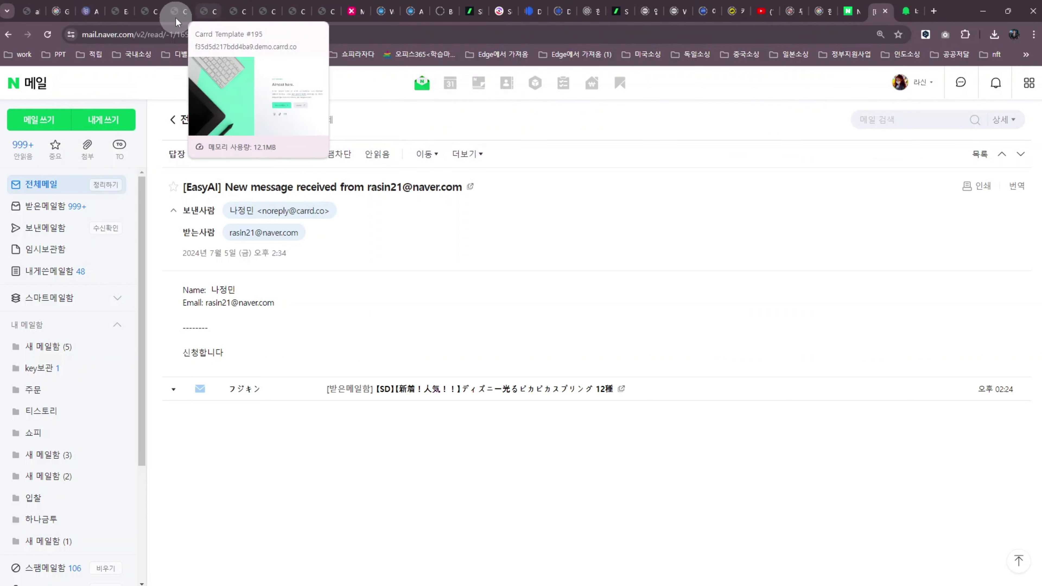
Step: Return to the published portfolio site and review it from the intro down to the 456tv 유튜브 채널 운영 section
click(116, 11)
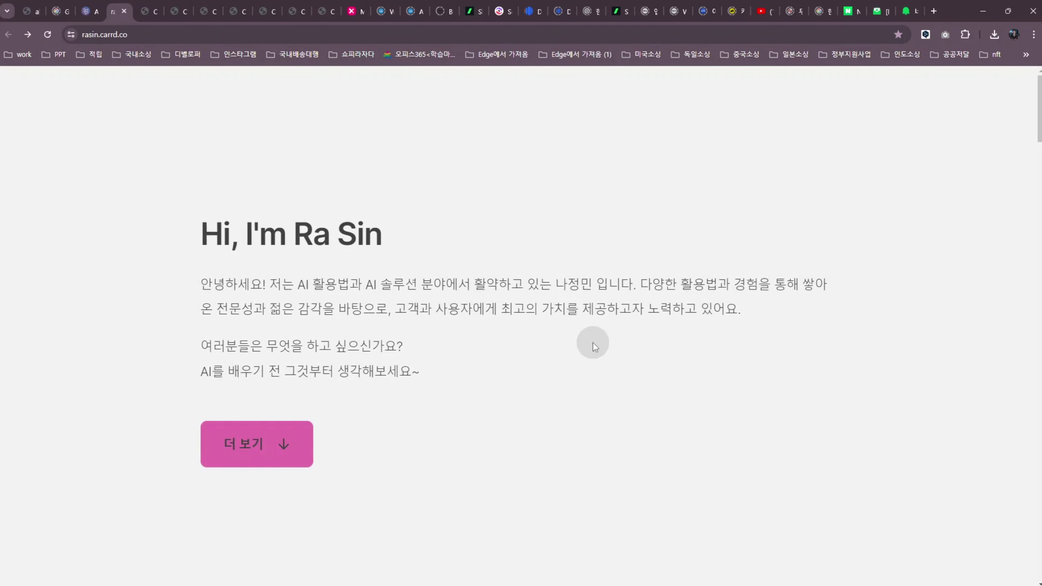
scroll(548, 274, down, 8)
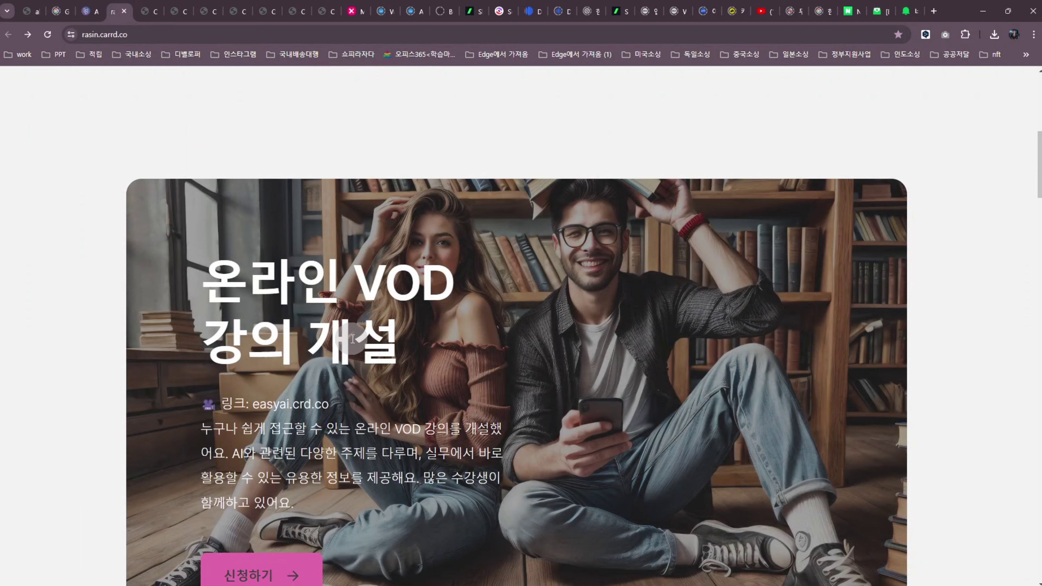
scroll(349, 349, down, 2)
scroll(349, 349, down, 2)
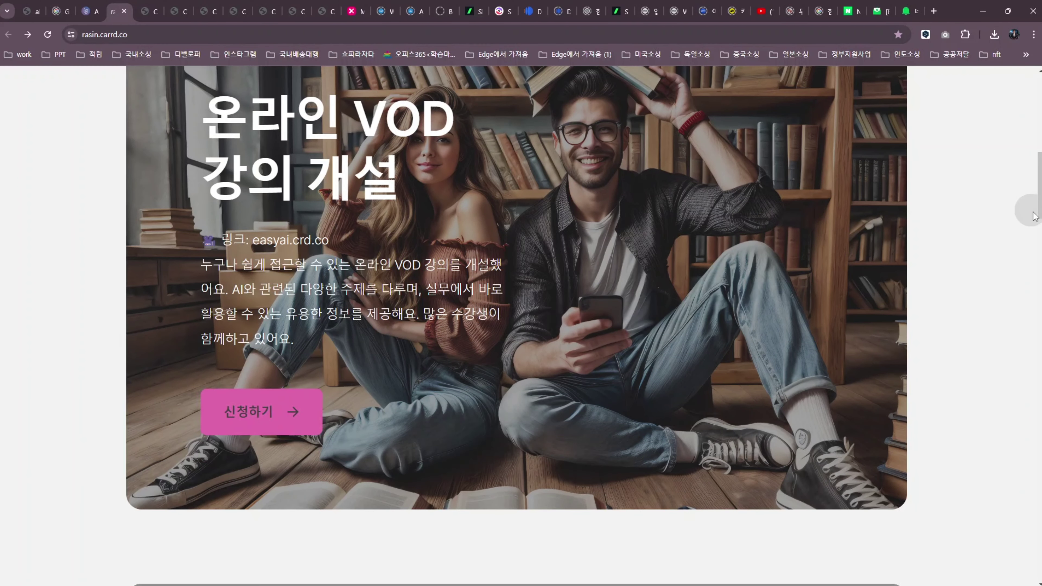
scroll(472, 284, down, 10)
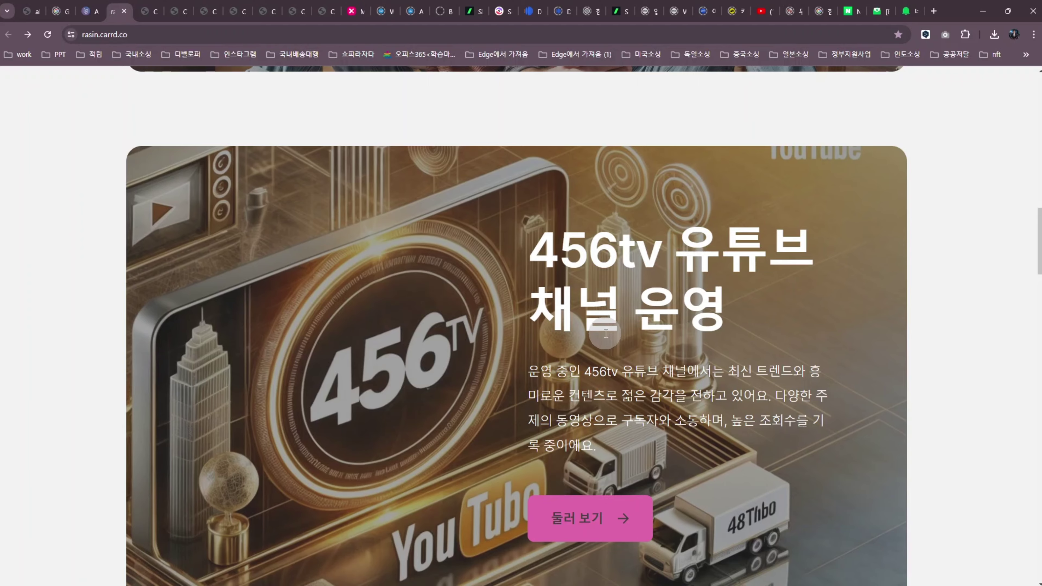
scroll(607, 333, down, 4)
Step: Follow the 456tv section's 둘러 보기 link, look over the YouTube channel page, and return to the portfolio site
click(575, 357)
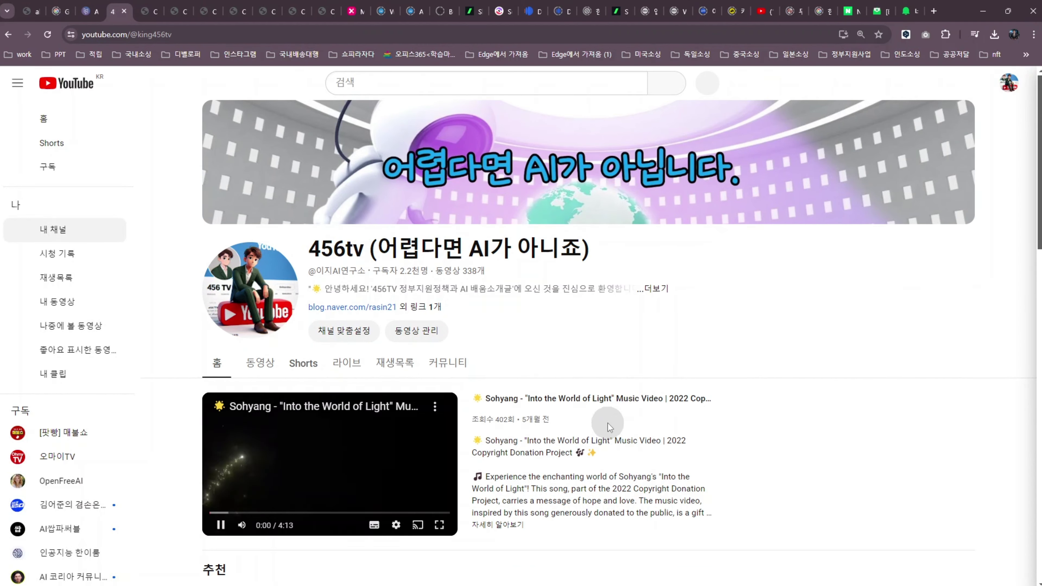
scroll(570, 416, down, 5)
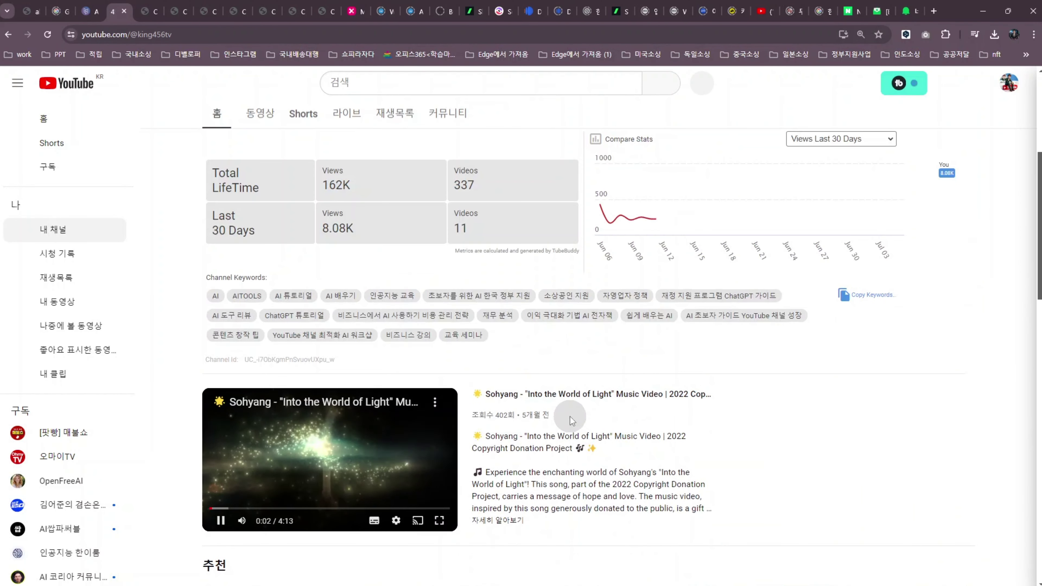
click(9, 35)
Step: Review the portfolio down to the ChatGPT와 관련 AI 활용법 강의 section, view its 강의 예약 booking page, and return
scroll(368, 349, down, 5)
scroll(364, 347, down, 3)
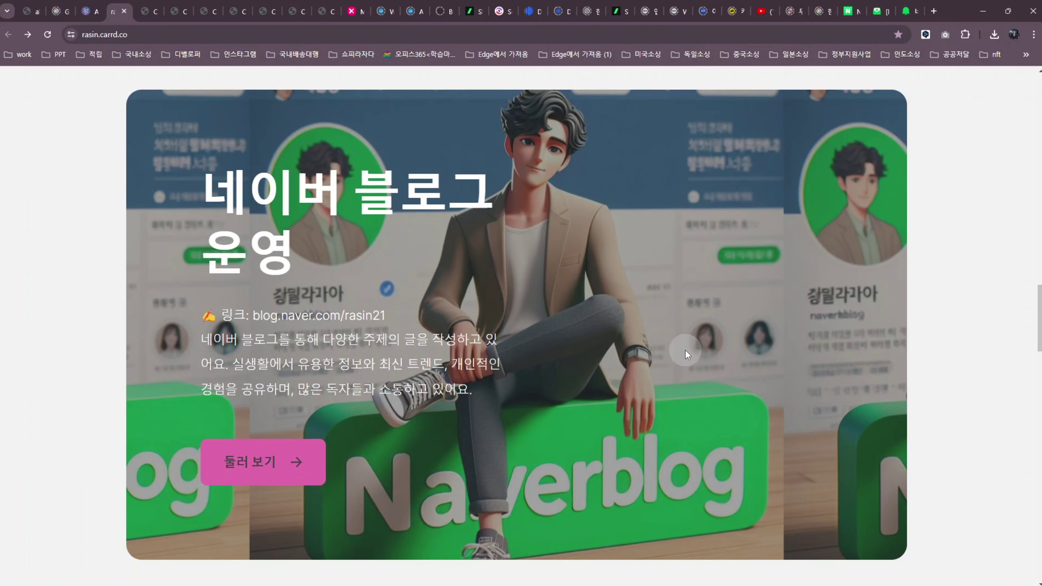
scroll(685, 346, down, 6)
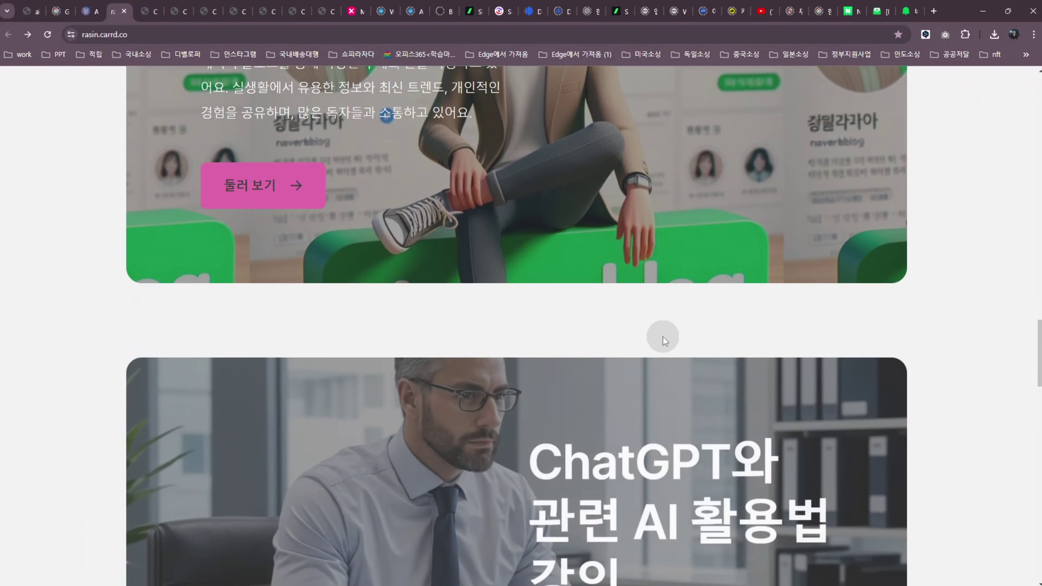
scroll(663, 337, down, 5)
scroll(662, 338, down, 1)
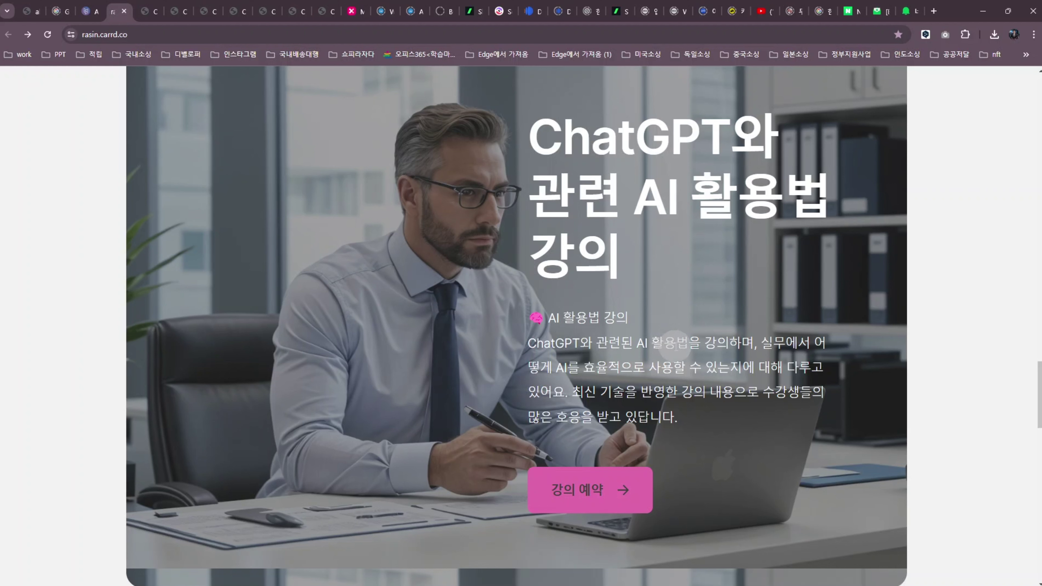
click(572, 490)
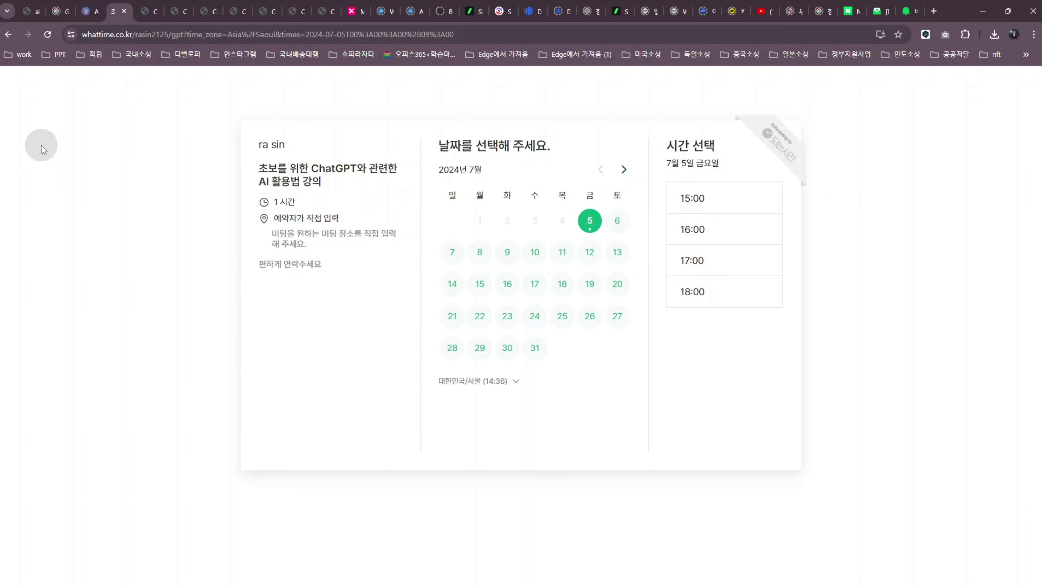
click(9, 35)
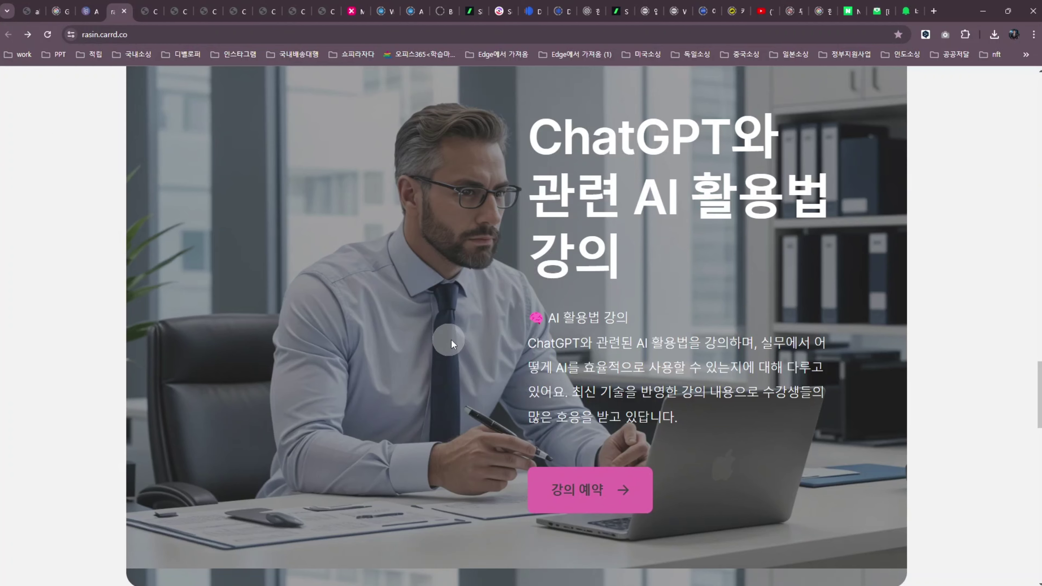
Step: Review the portfolio's 기업맞춤 AI솔루션 section, follow its 사이트 link, look over the Limitless Mind site, and return
scroll(625, 276, down, 8)
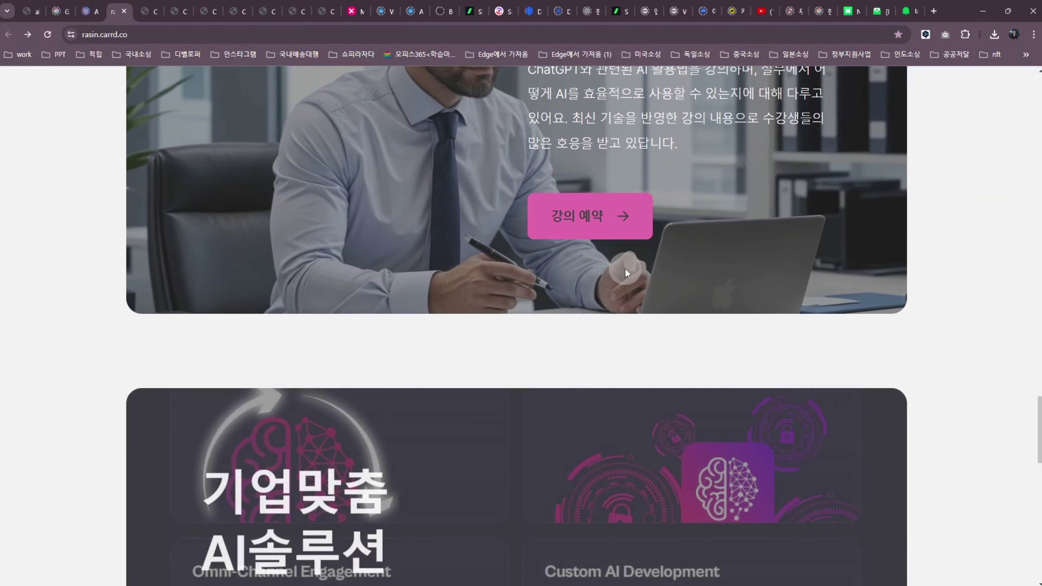
scroll(620, 276, down, 2)
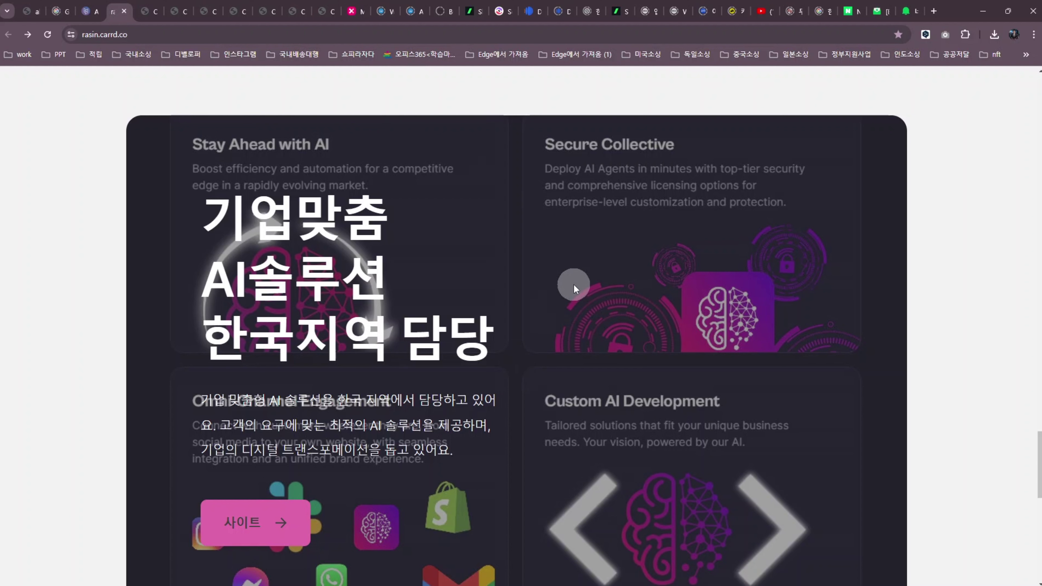
scroll(513, 288, down, 2)
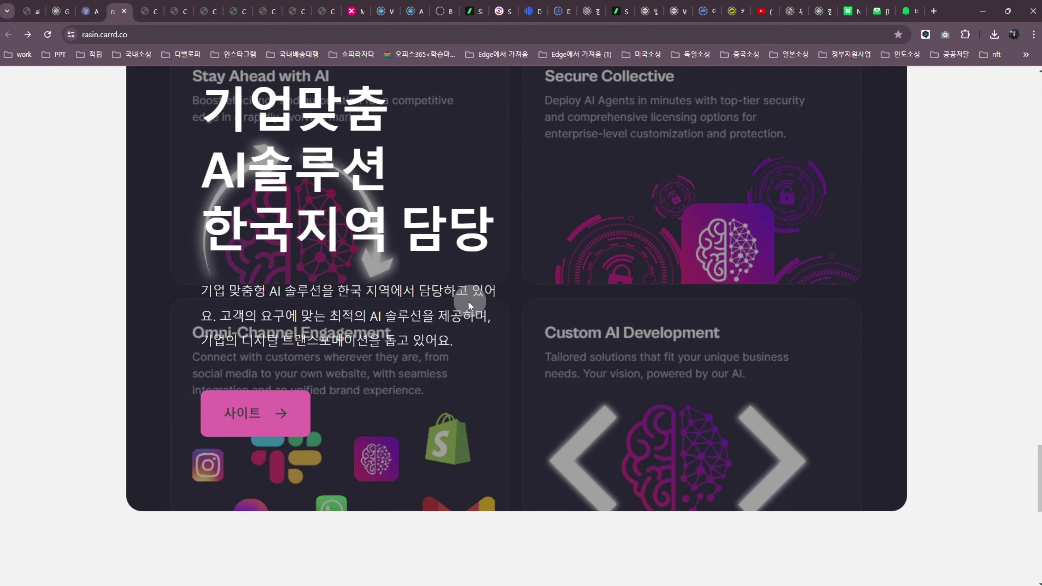
click(278, 420)
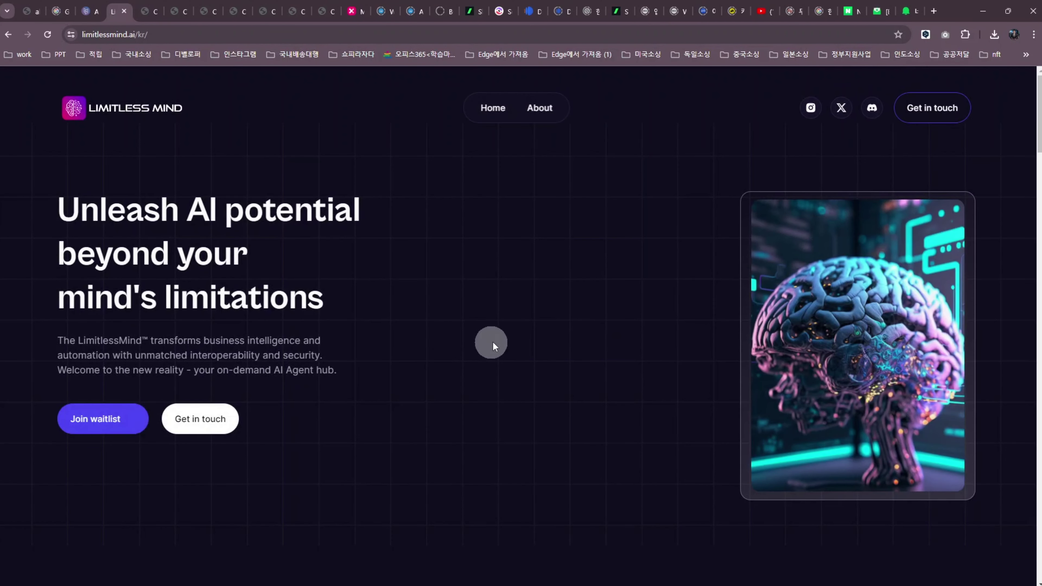
scroll(412, 363, down, 2)
scroll(410, 366, down, 10)
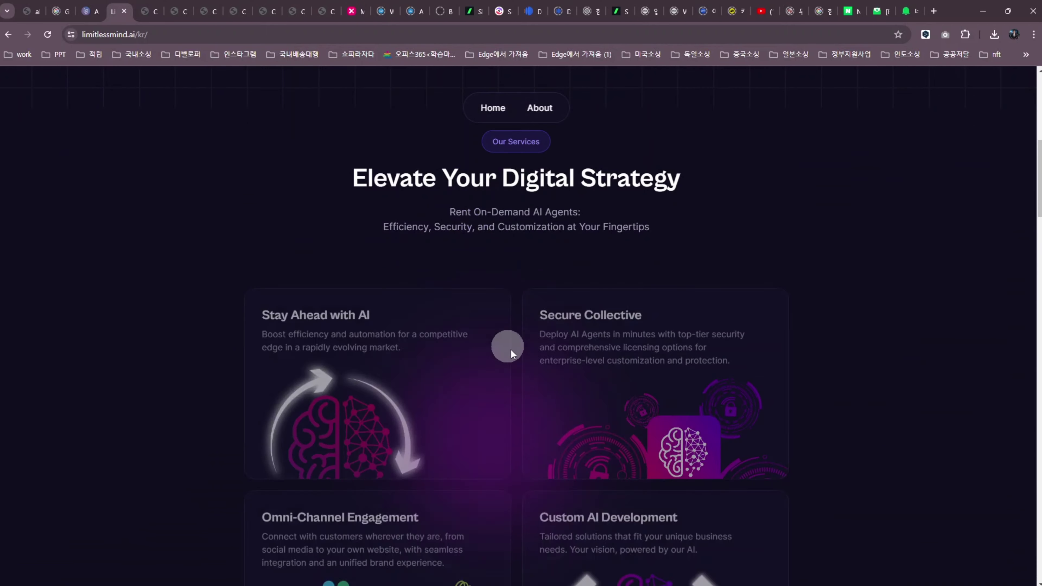
click(8, 38)
Step: Review the portfolio's closing 길게 가려면 함께 가야한다 contact section, and return to the intro at the start of the page
scroll(380, 355, down, 6)
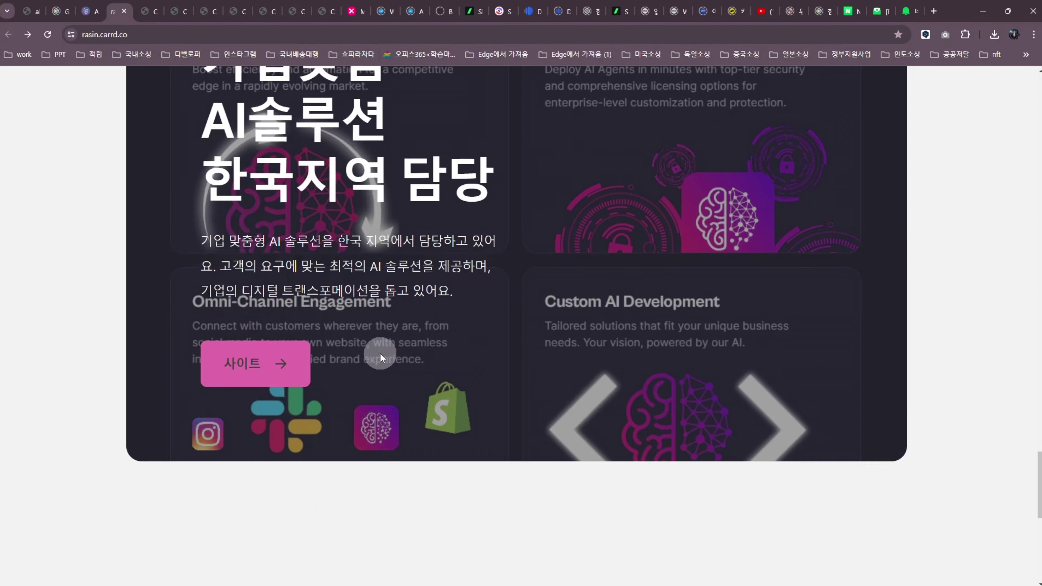
scroll(427, 343, up, 2)
scroll(454, 346, down, 5)
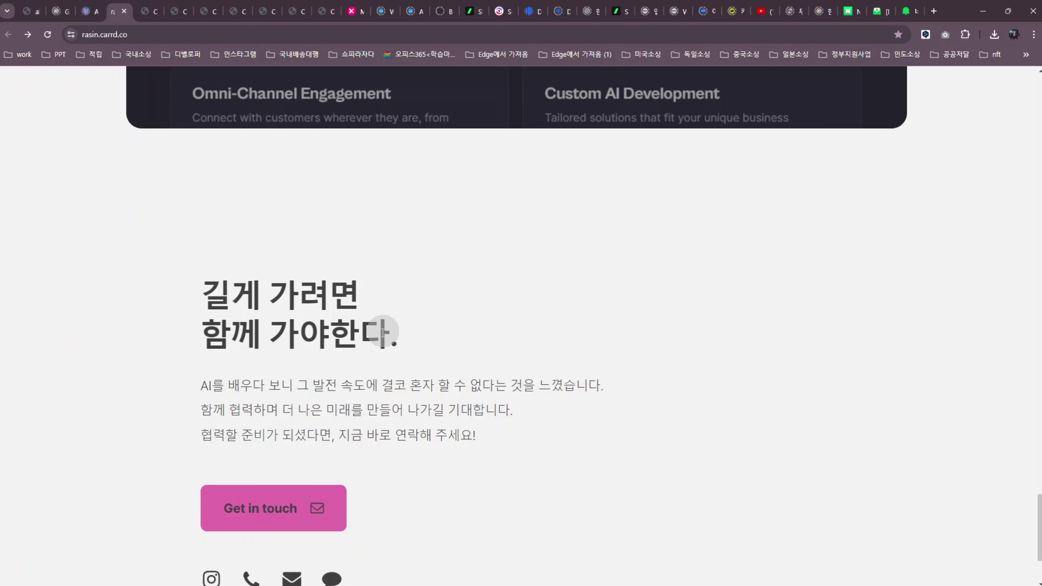
scroll(479, 423, down, 3)
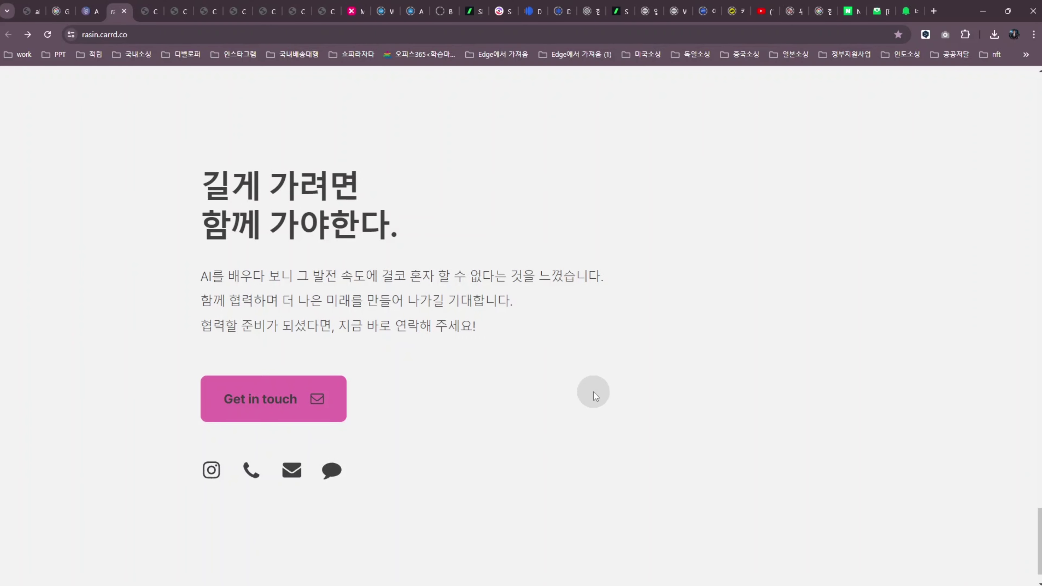
scroll(586, 397, up, 7)
scroll(586, 396, up, 20)
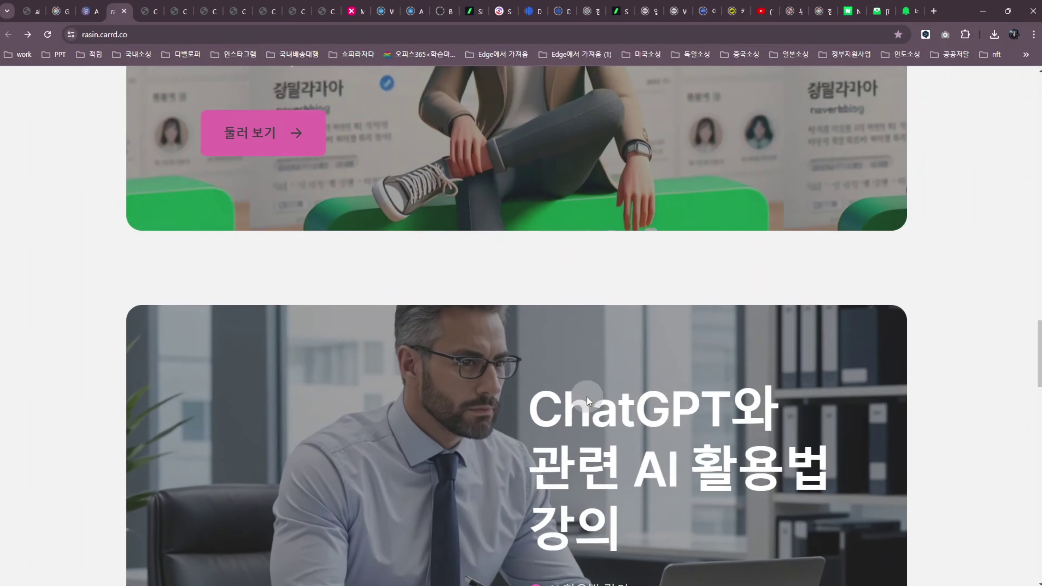
scroll(587, 396, up, 20)
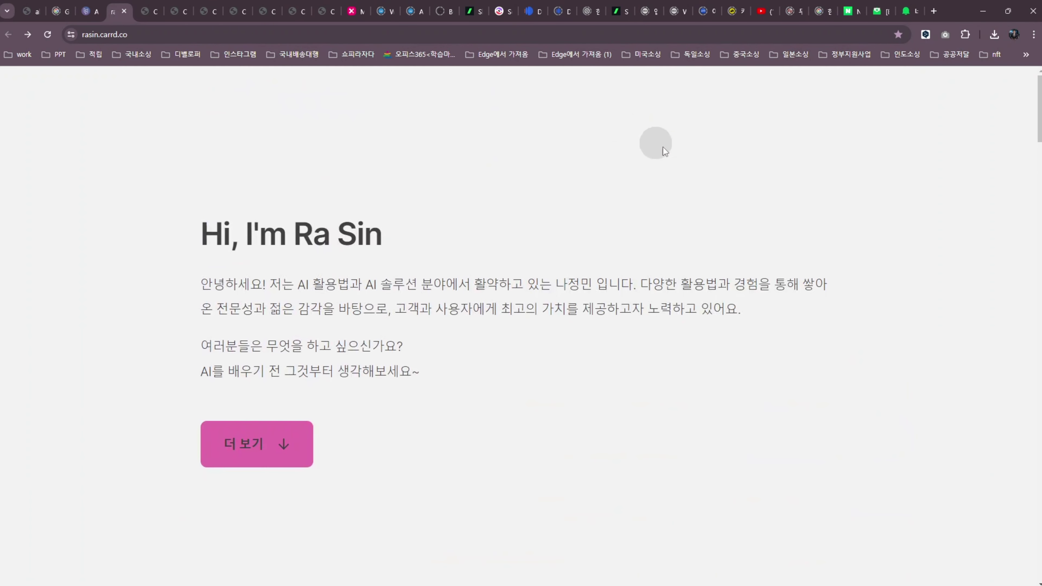
Step: Return to the Carrd dashboard and look over the site cards under My Sites
click(87, 10)
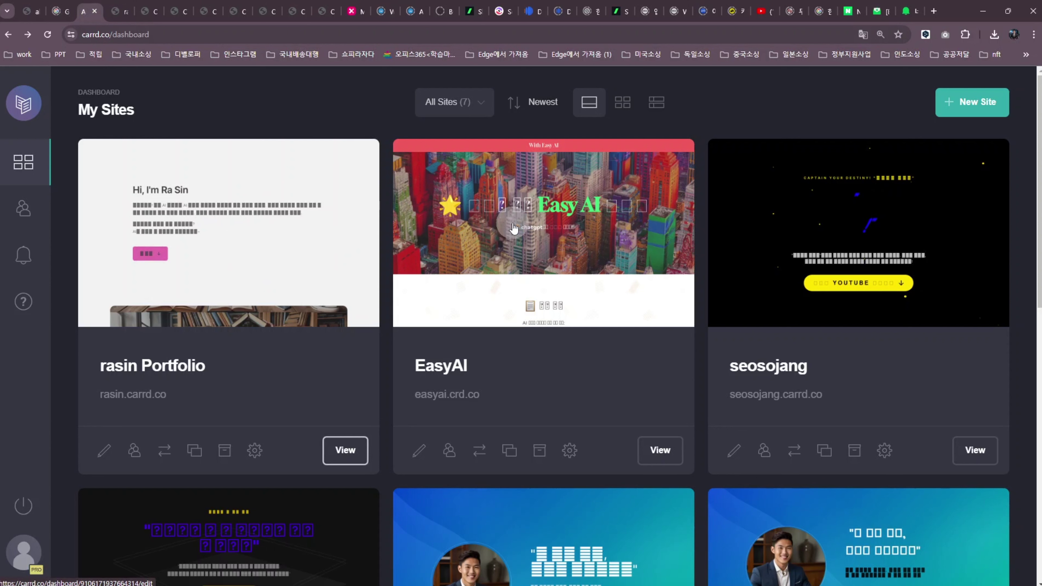
scroll(460, 232, down, 1)
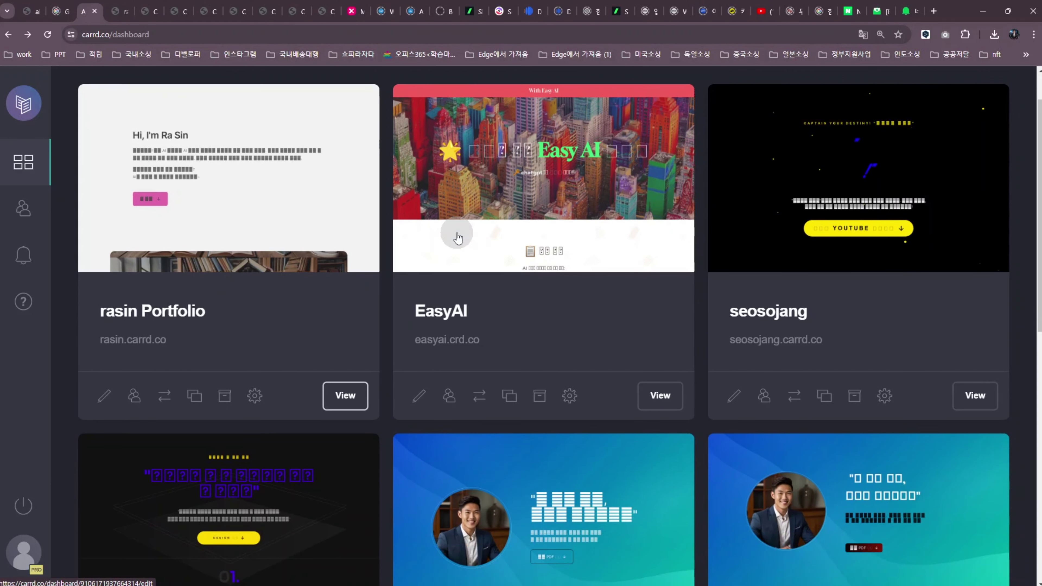
scroll(583, 248, up, 1)
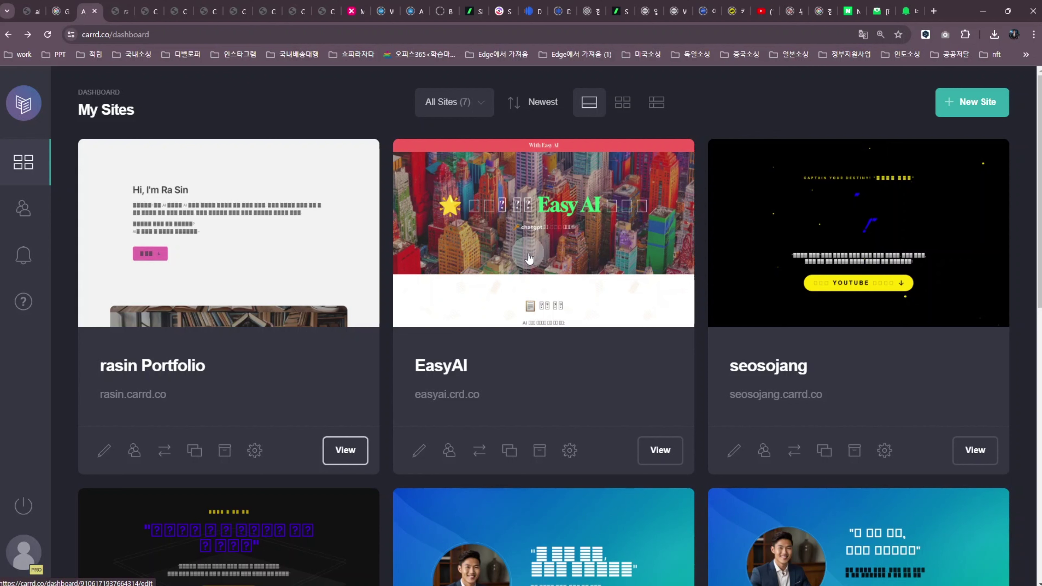
Step: Switch through the alternative website builders Mixo, Waveon and Bubble to show them
click(354, 18)
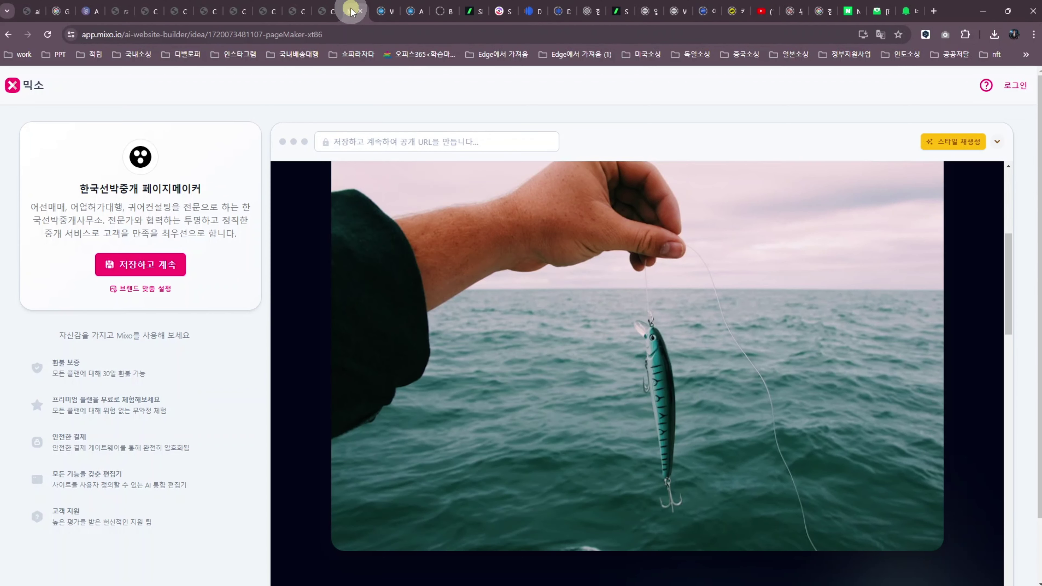
click(376, 18)
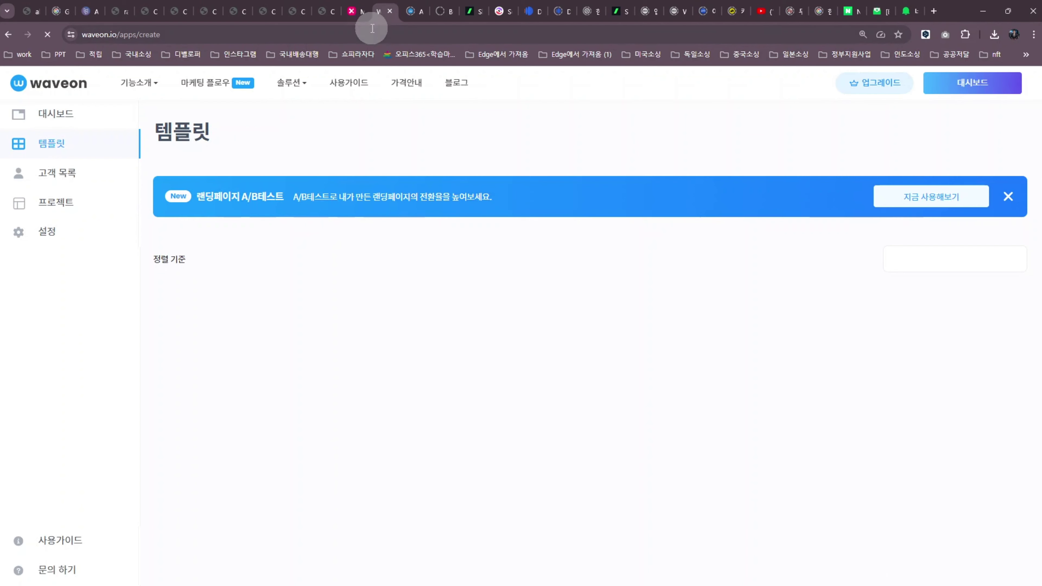
click(410, 13)
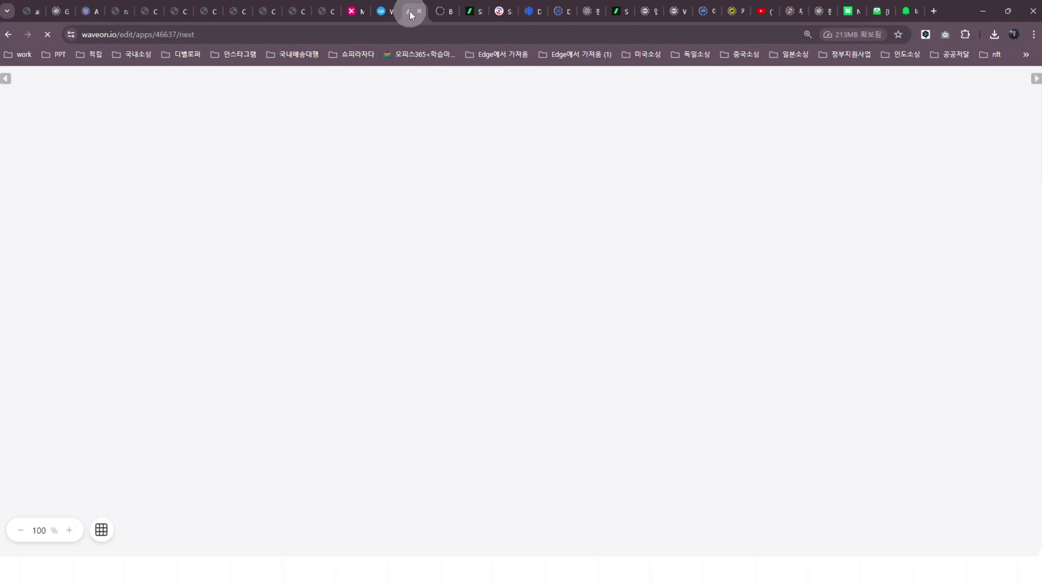
click(439, 12)
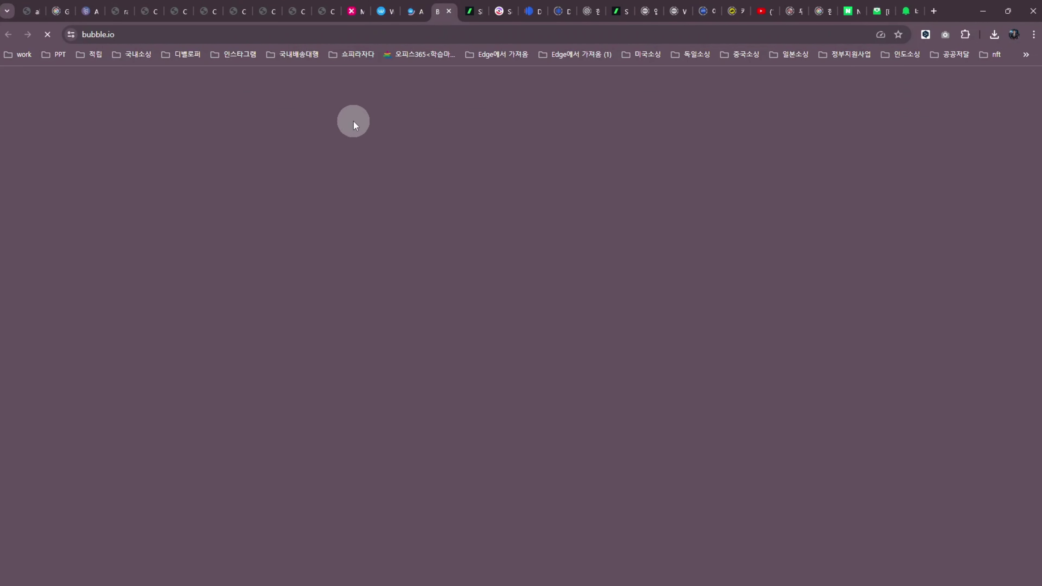
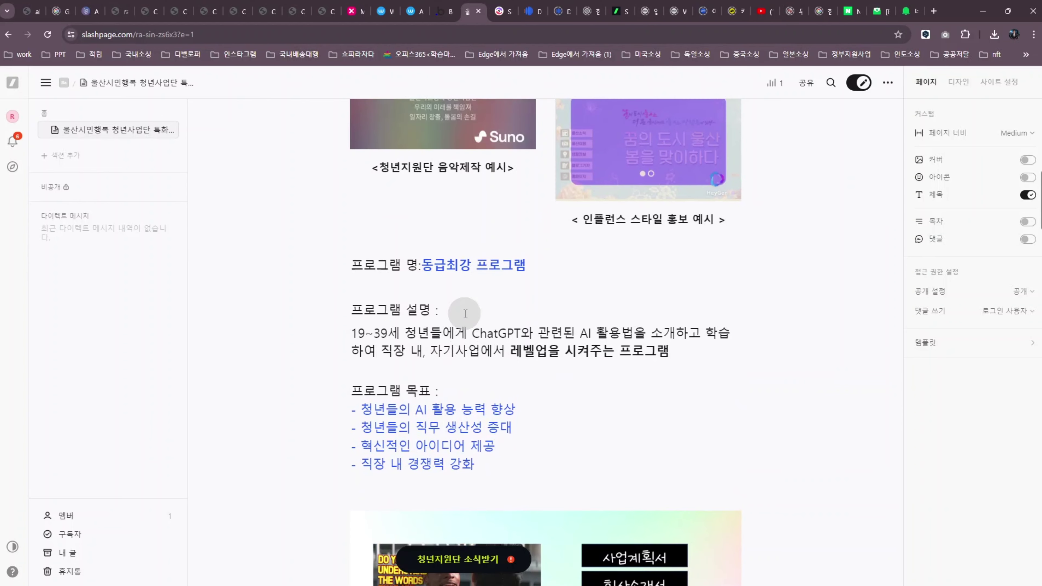
Step: Examine the Slashpage page for 울산시민행복 청년사업단, from the program description and goals to the 프로그램 필요성 and 세부 내용 sections
scroll(452, 312, up, 2)
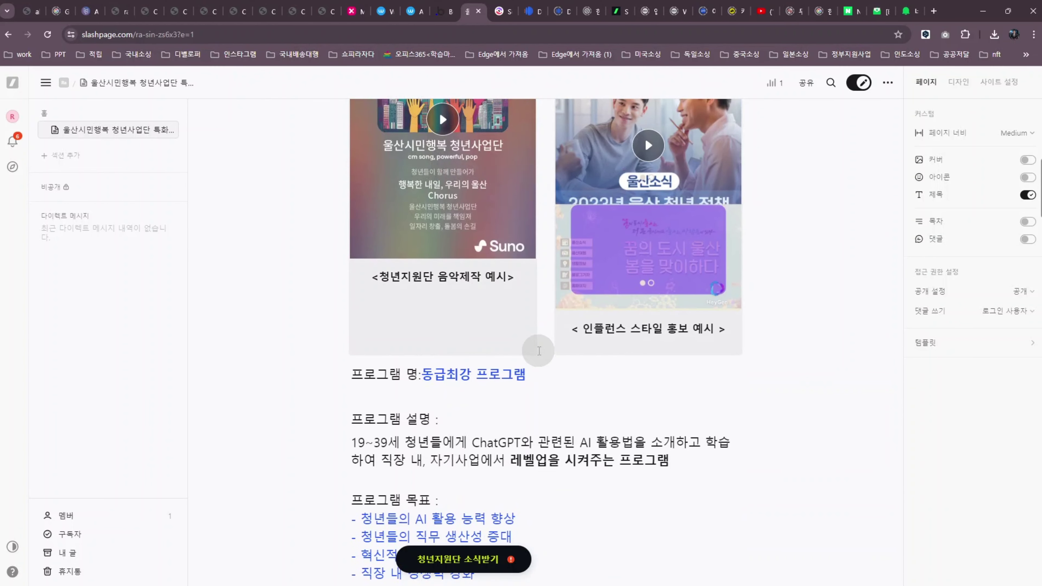
scroll(578, 389, down, 3)
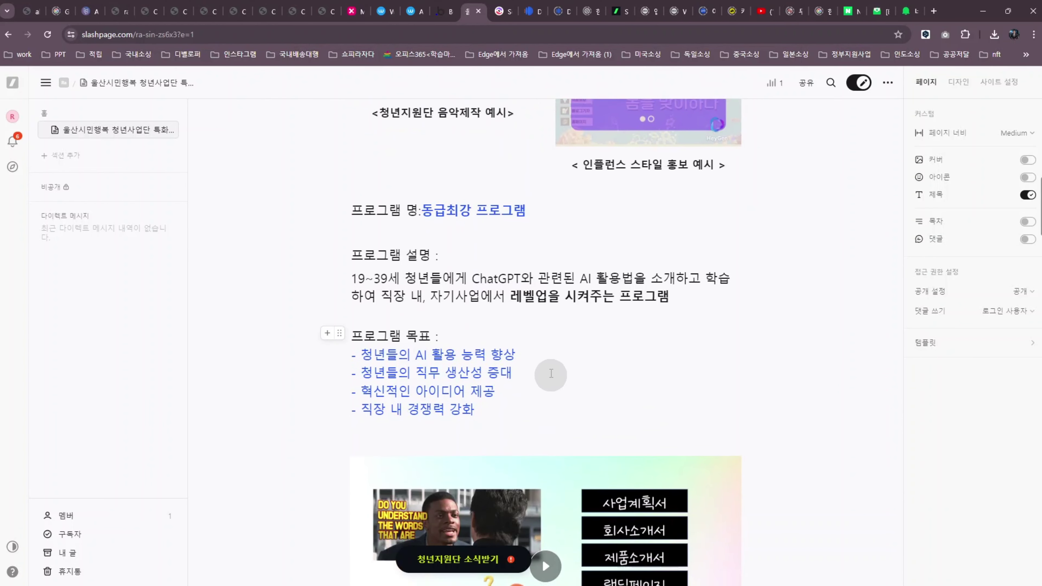
scroll(603, 334, down, 5)
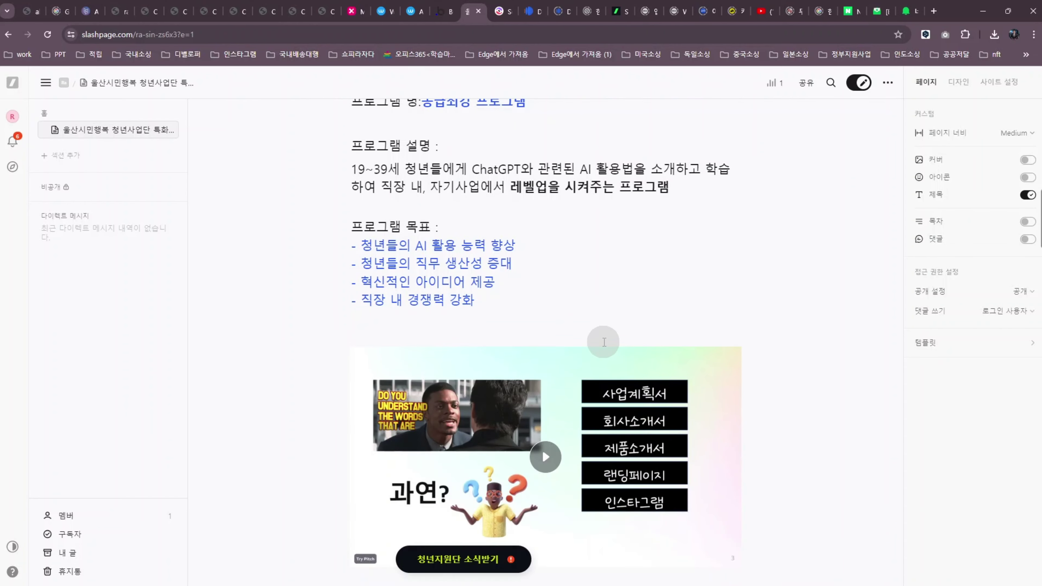
scroll(493, 353, down, 8)
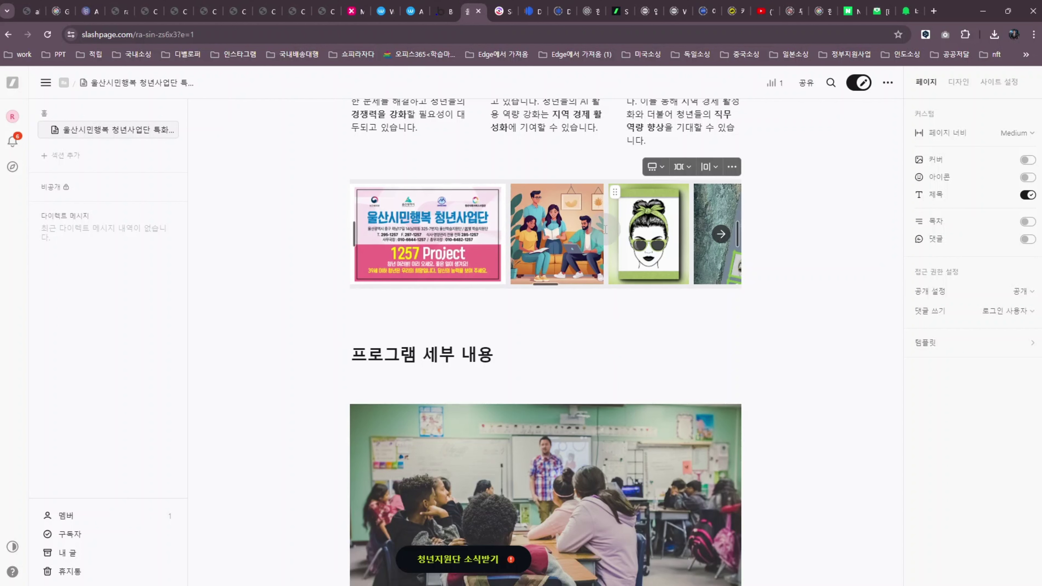
click(791, 175)
scroll(775, 189, up, 8)
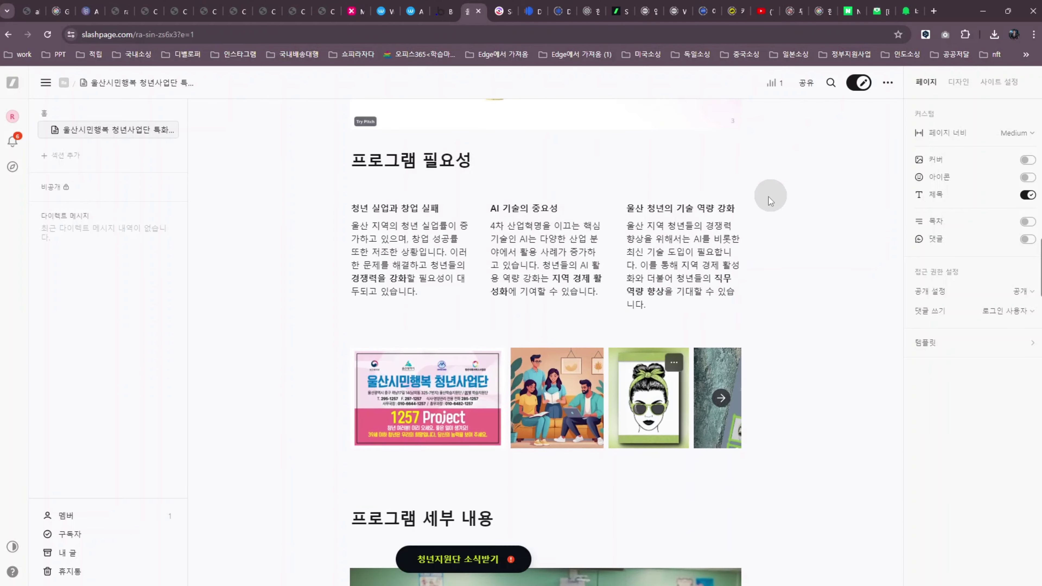
click(394, 308)
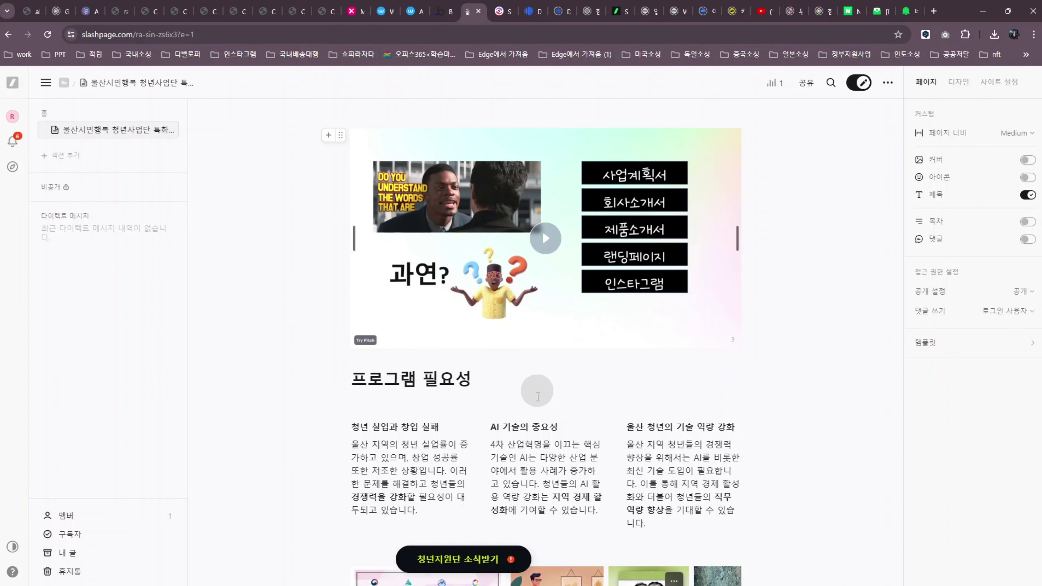
scroll(791, 360, up, 2)
scroll(789, 358, up, 6)
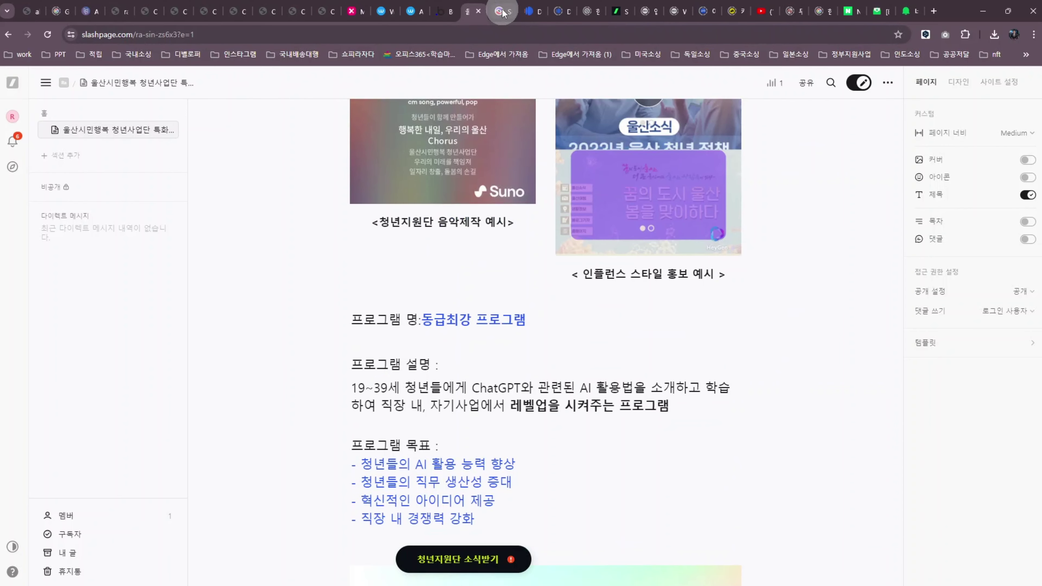
Step: Switch to the Dora website builder, view its home page, and move on to the open ChatGPT conversation
click(528, 14)
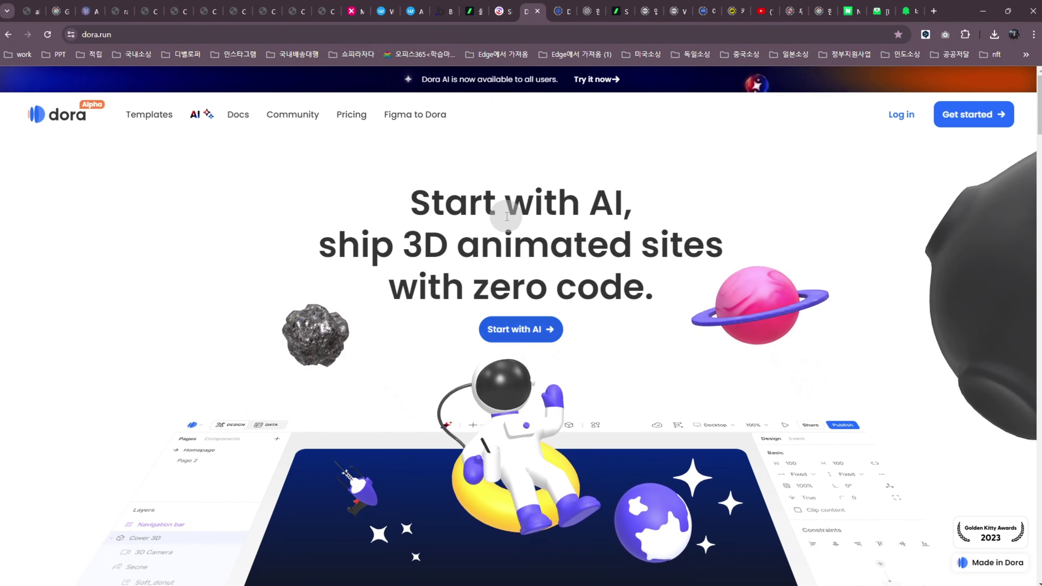
click(555, 12)
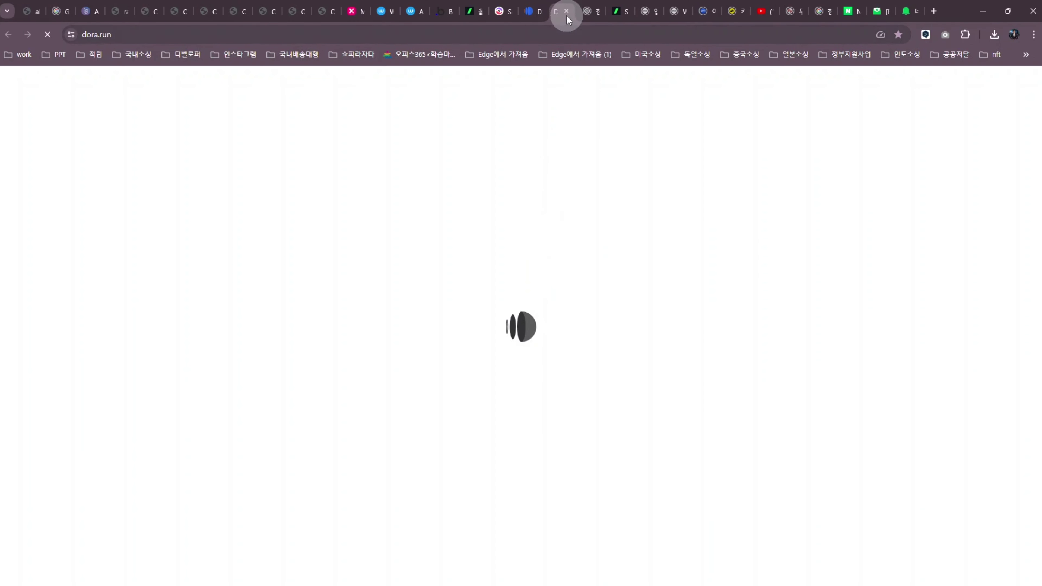
click(588, 12)
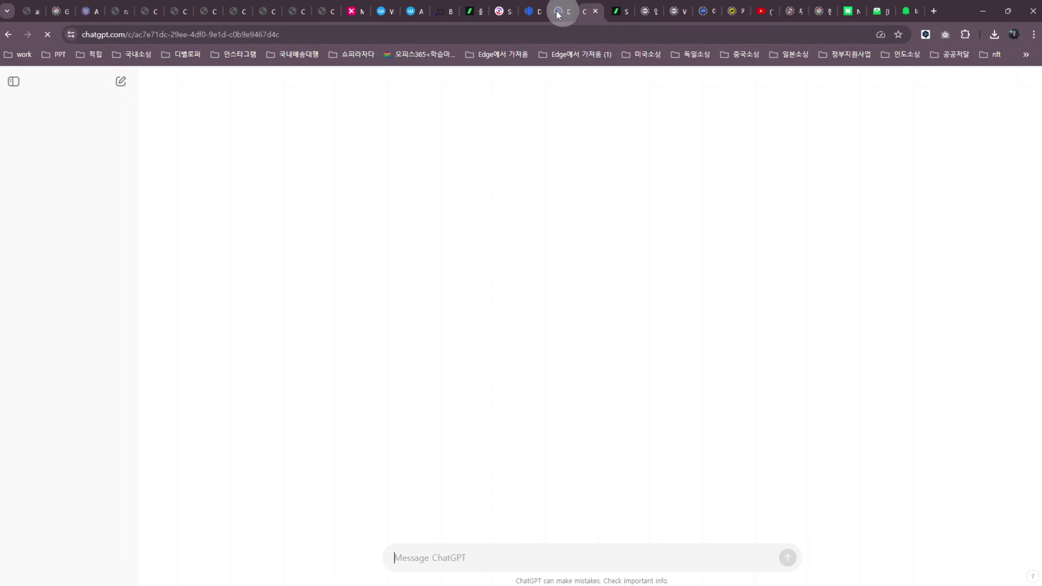
Step: Switch to the Solo website builder and sign in with a Google account
click(502, 11)
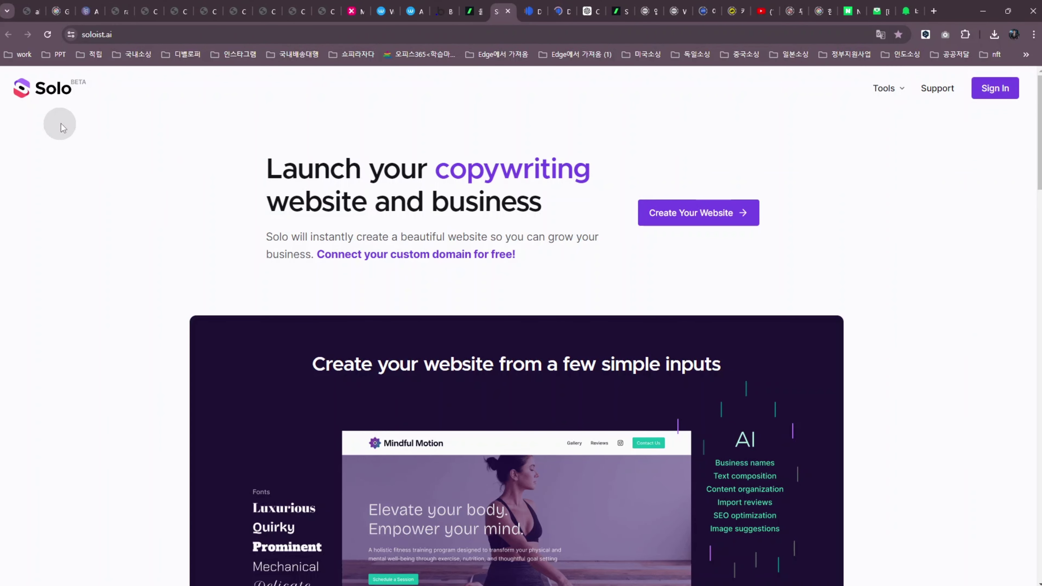
click(995, 89)
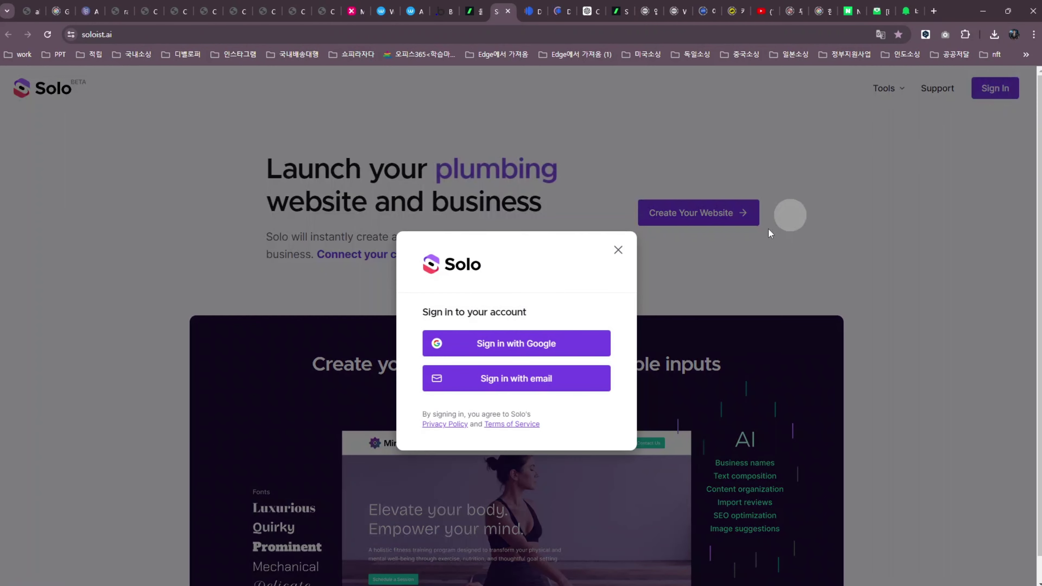
click(523, 345)
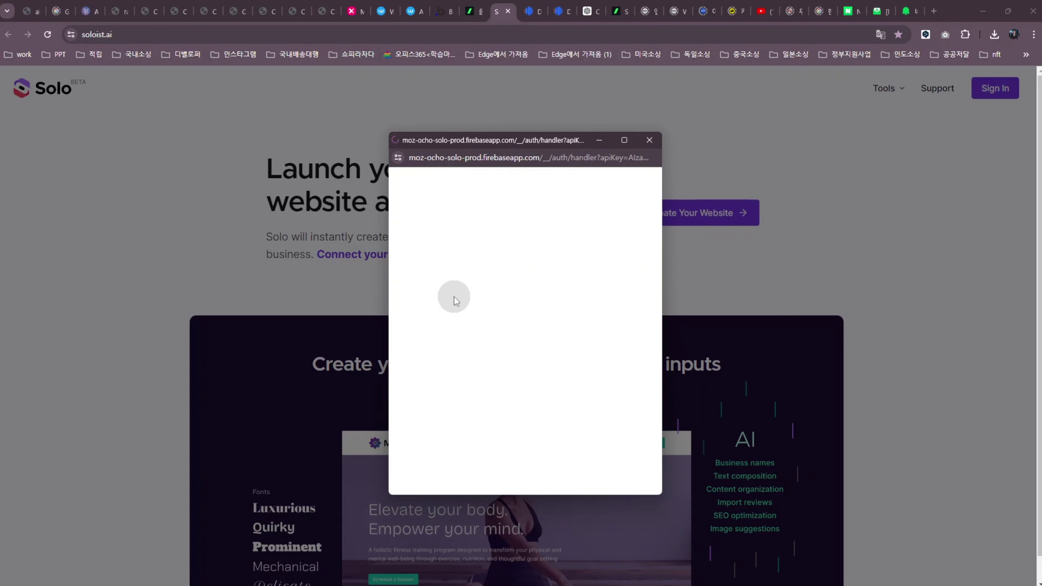
click(447, 317)
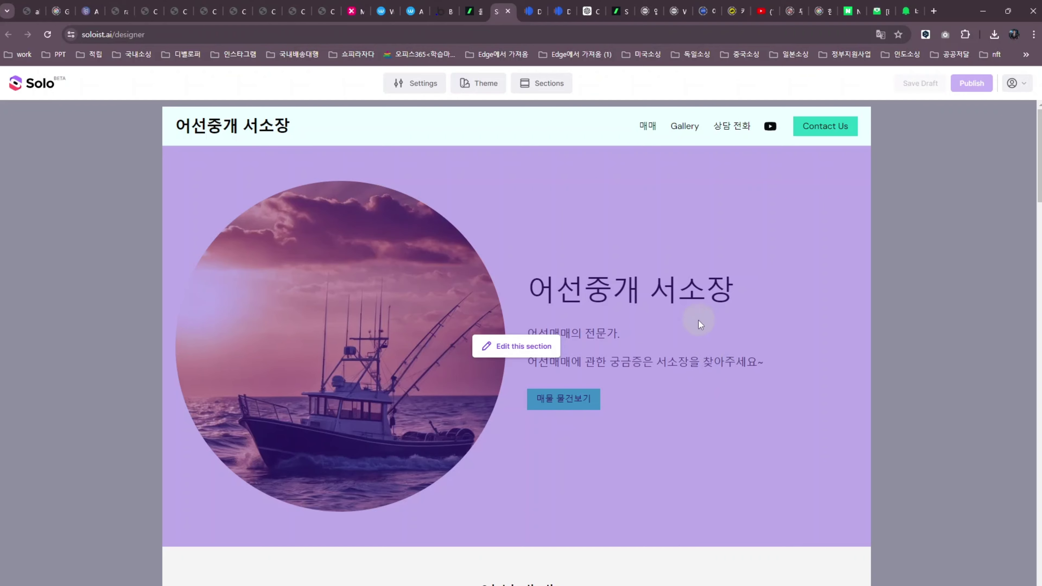
Step: Review the 어선중개 서소장 site in the Solo designer, from the hero through 어선매매 and Gallery to the 어선매매는 해야는데 막막하신가요? section
scroll(565, 327, down, 3)
scroll(564, 326, up, 3)
scroll(562, 322, down, 5)
scroll(561, 328, up, 3)
scroll(566, 327, up, 2)
scroll(564, 327, down, 10)
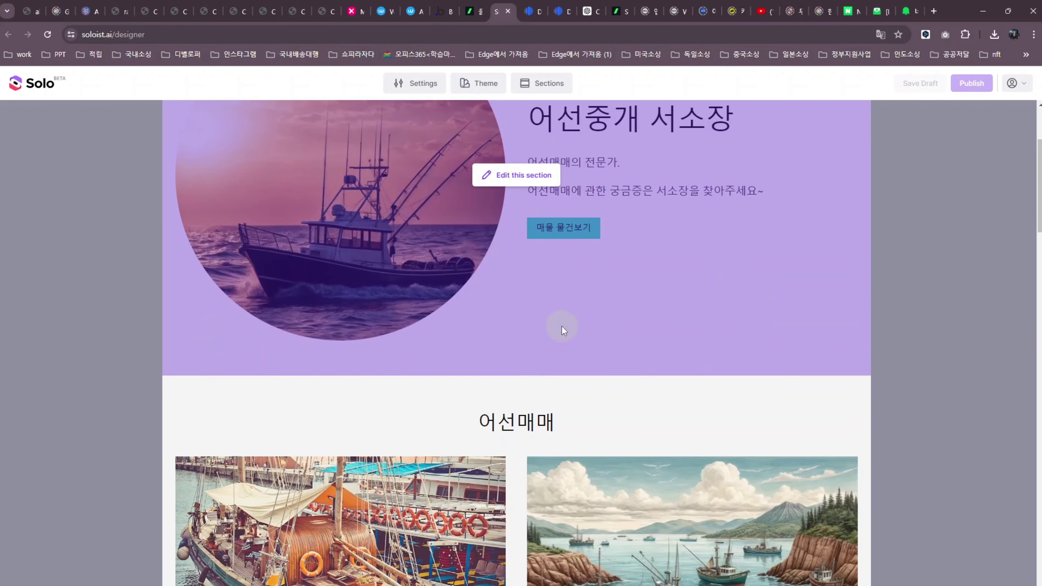
scroll(565, 326, down, 3)
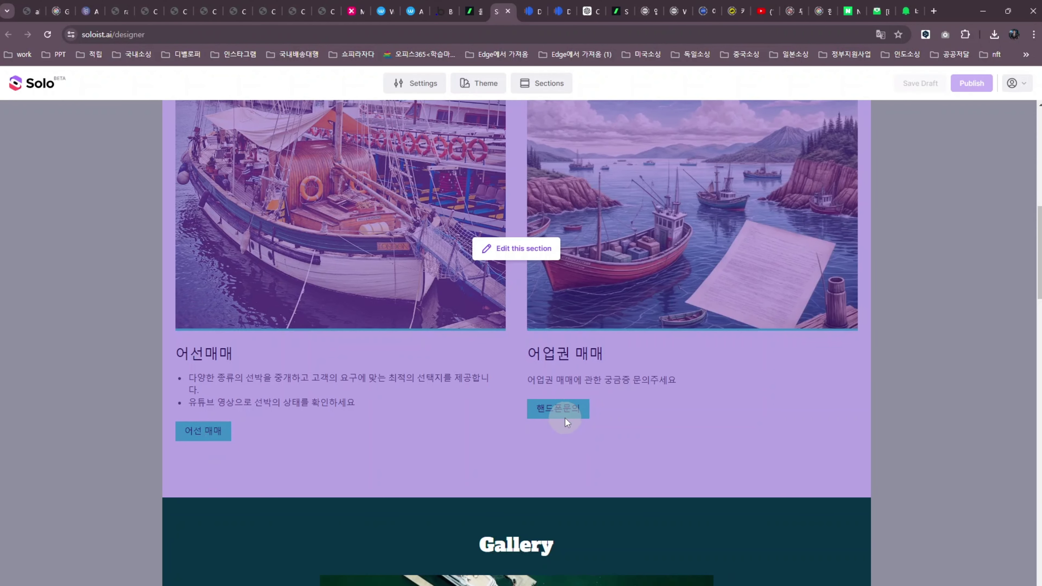
scroll(565, 418, down, 15)
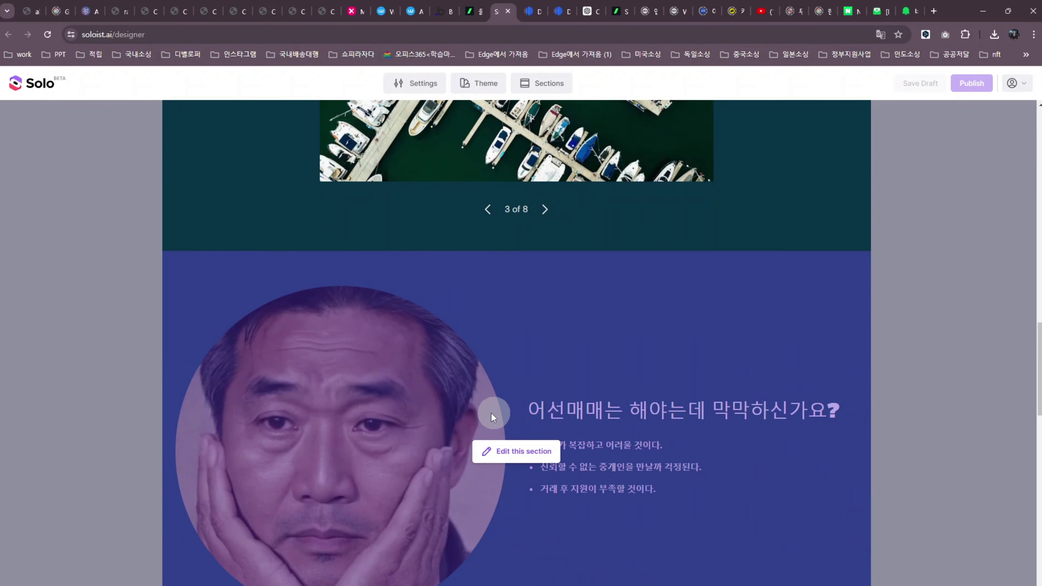
Step: Finish viewing the Solo page, open the Gamma website from the saved bookmarks, and sign in with a Google account
scroll(493, 415, down, 15)
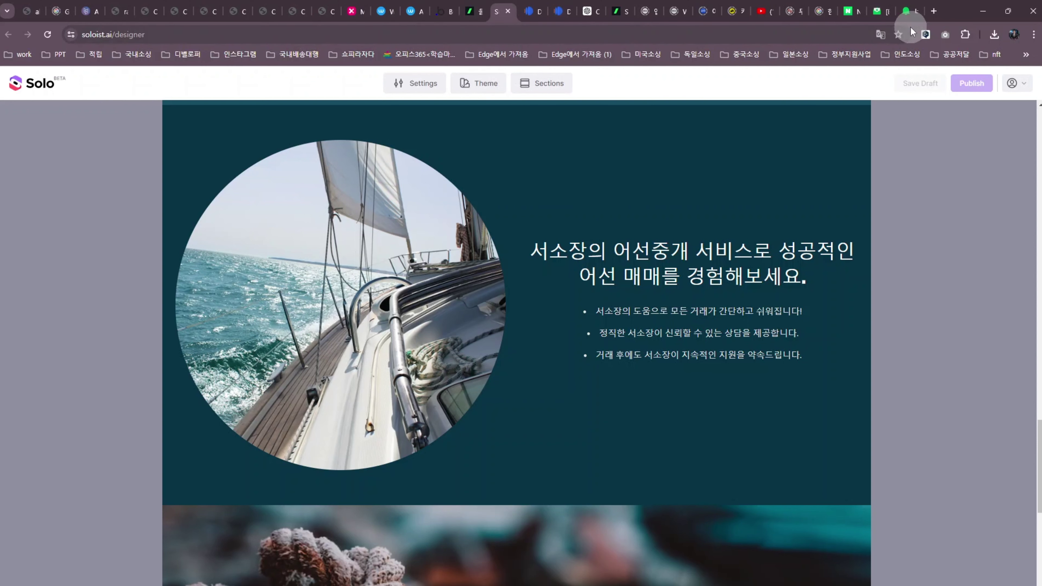
click(931, 11)
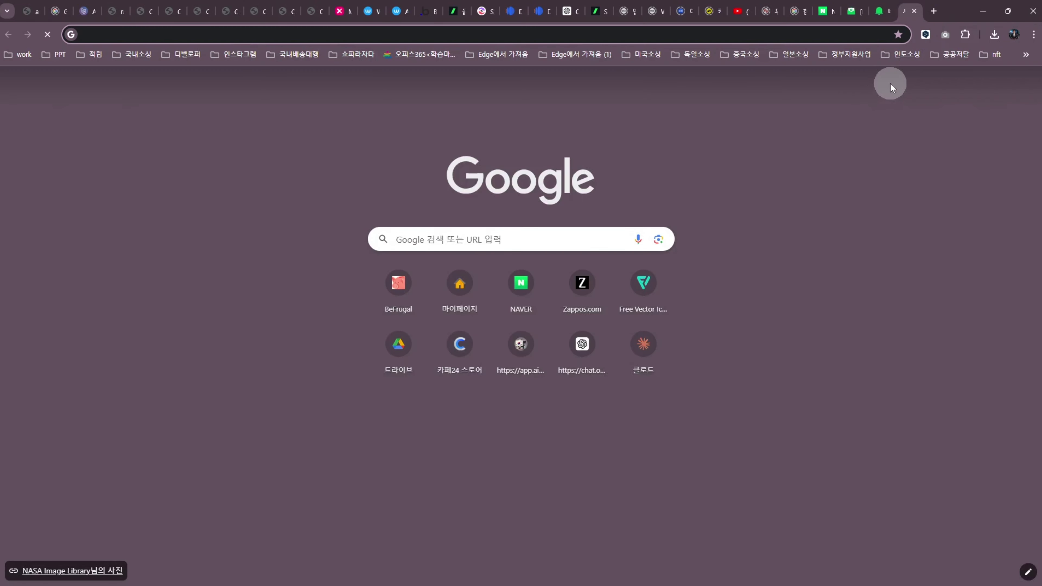
click(1025, 54)
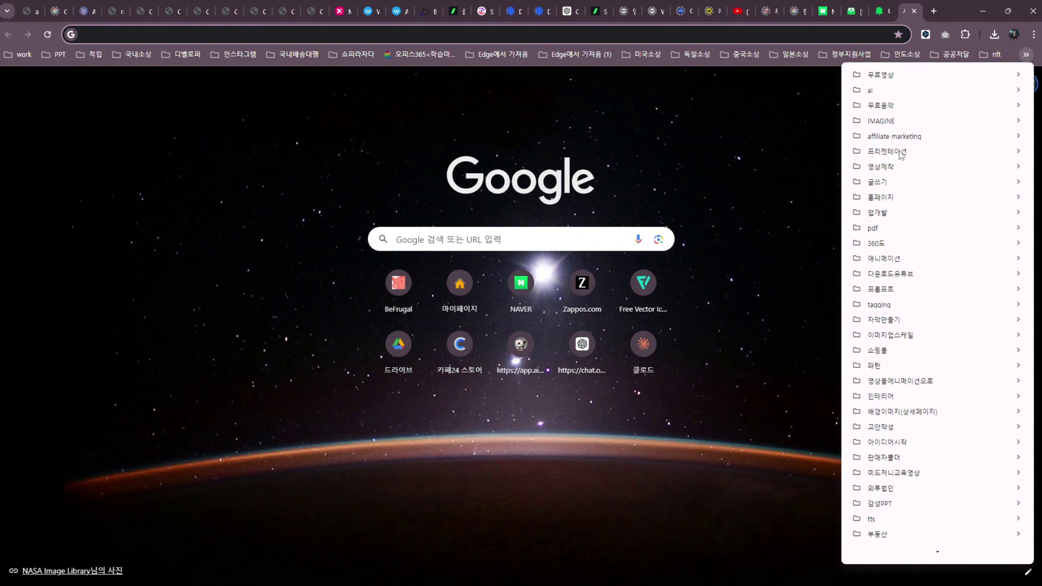
mouse_move(900, 152)
click(679, 183)
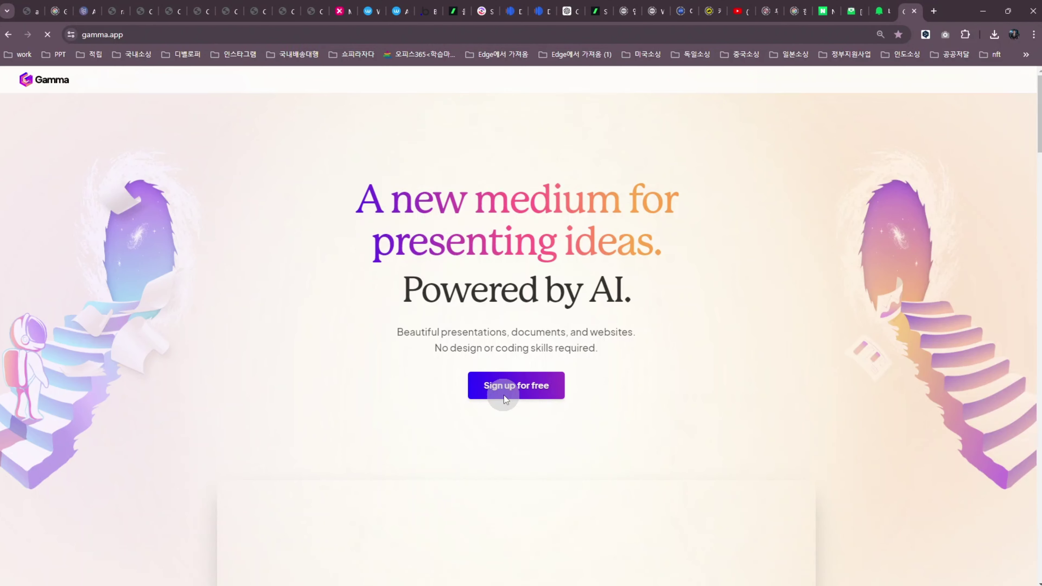
click(944, 85)
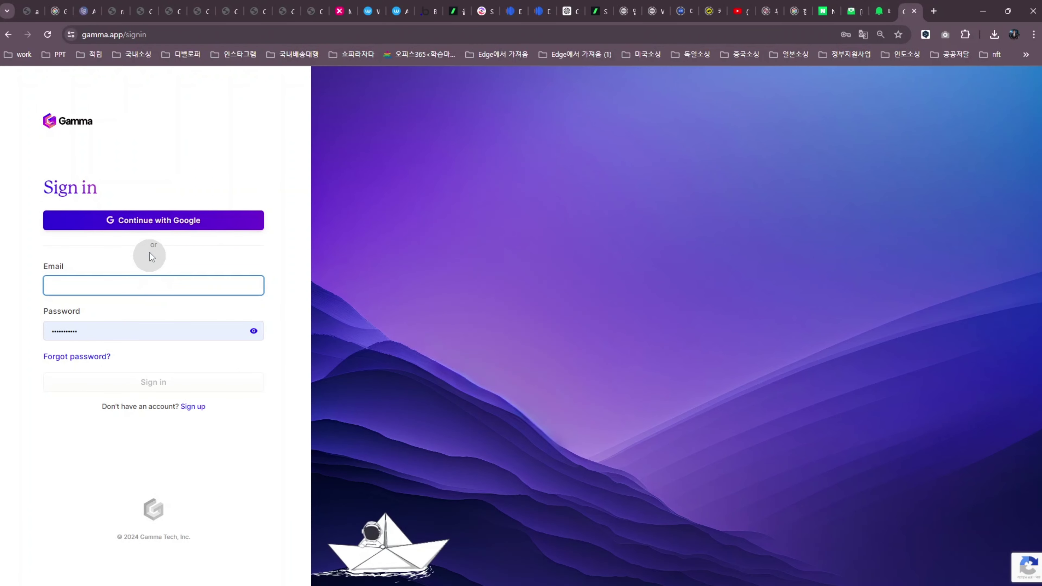
click(145, 223)
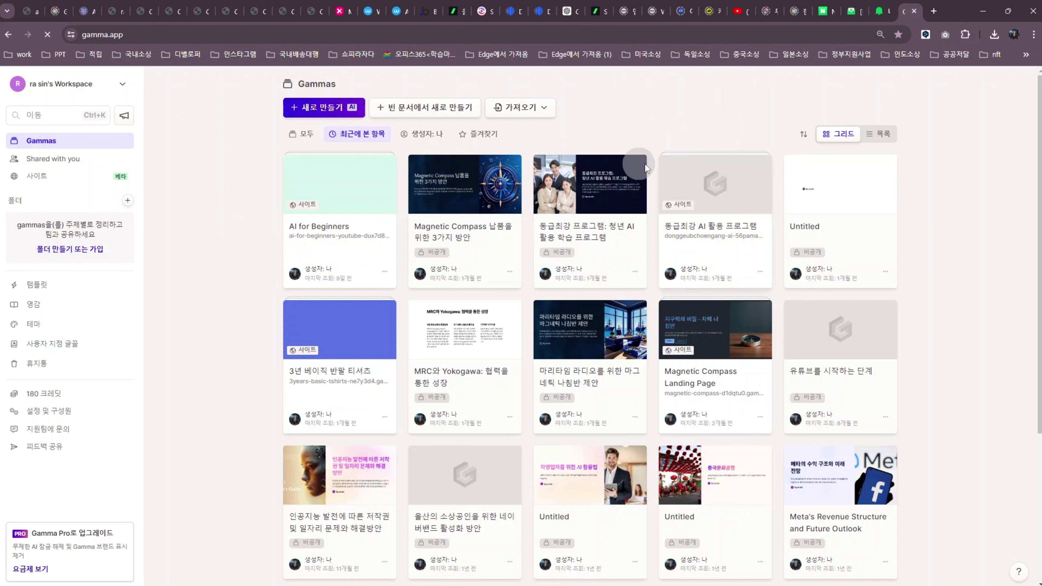
Step: Find the 땡모반 랜딩페이지 제작 아이디어 answer in the open ChatGPT conversation and return to the Gamma workspace
click(570, 12)
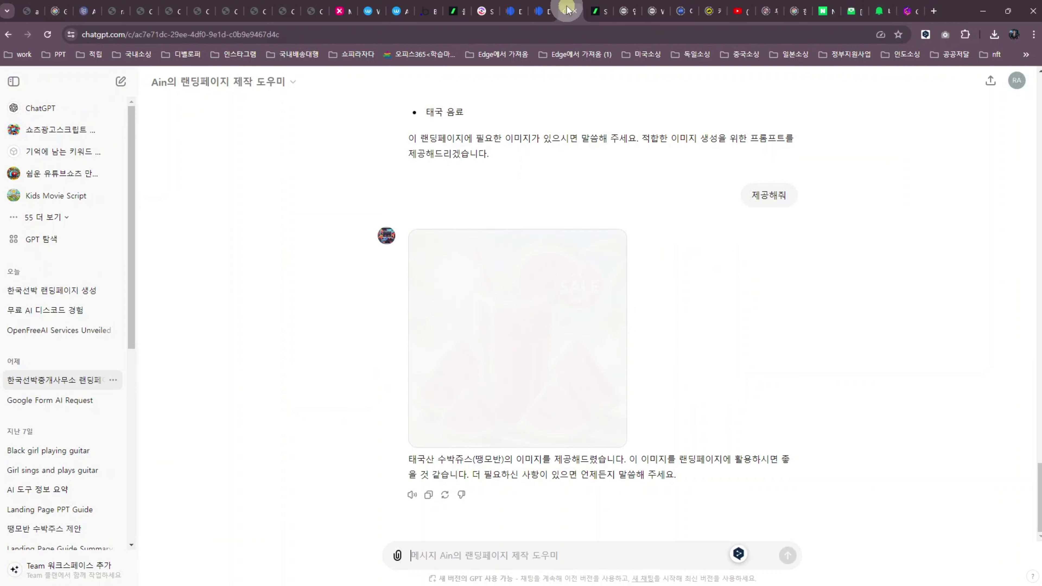
scroll(628, 352, up, 5)
scroll(629, 349, up, 15)
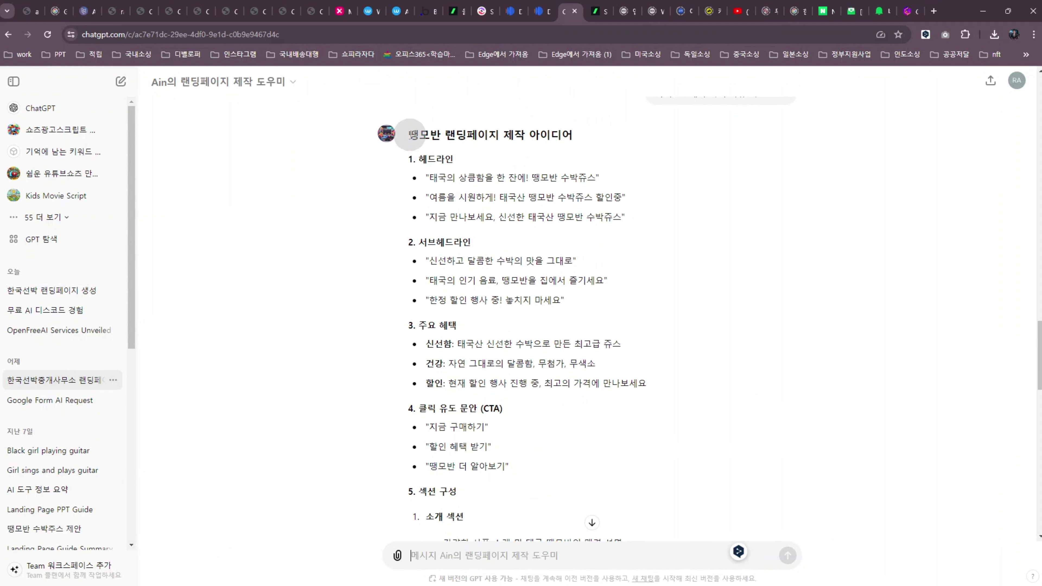
drag(410, 135, 597, 478)
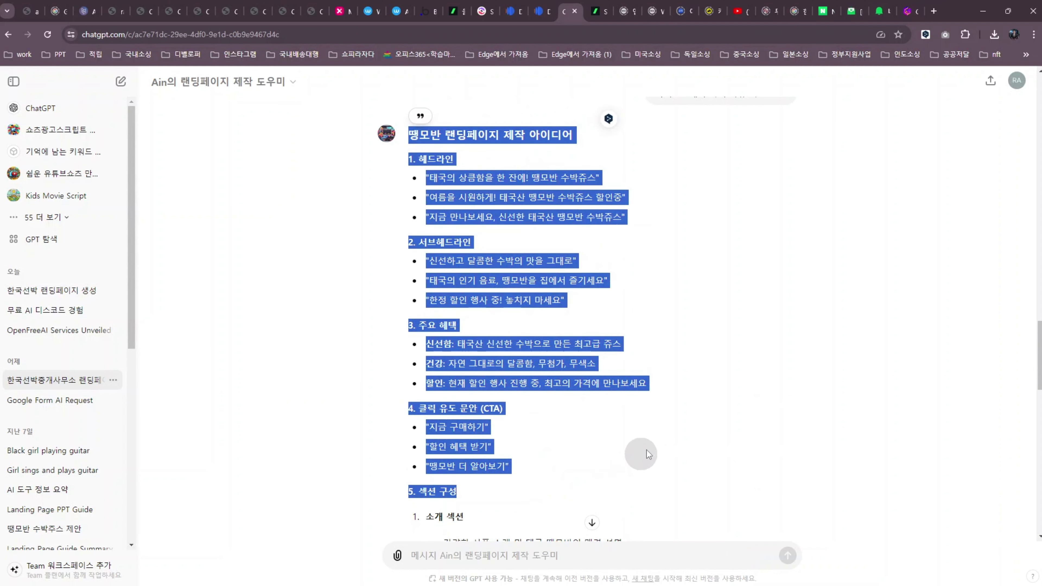
click(754, 319)
click(908, 12)
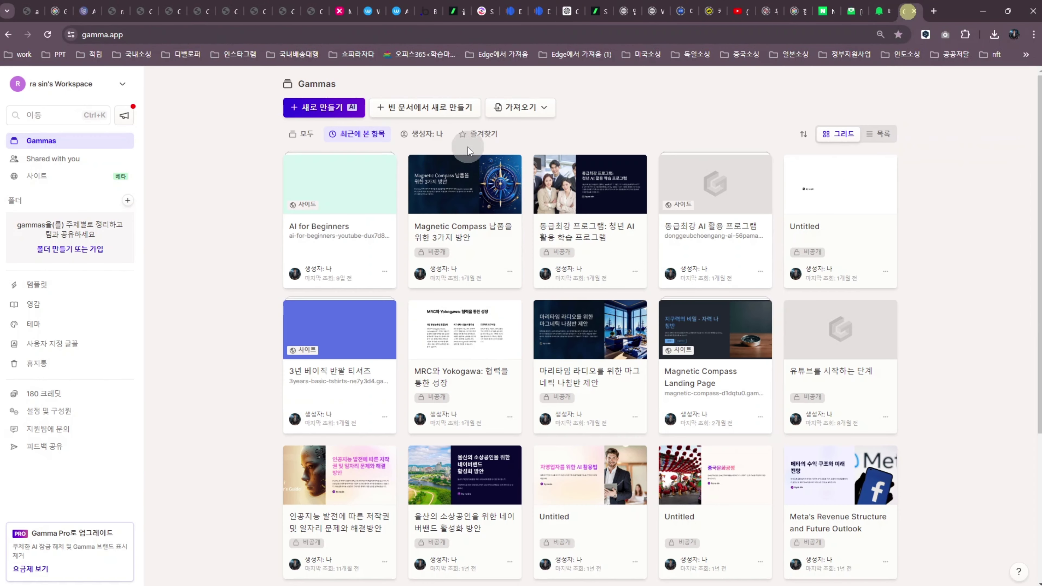
Step: Start a Gamma AI creation from pasted text and insert ChatGPT's 땡모반 ideas, from 헤드라인 through SEO 최적화 키워드
click(324, 109)
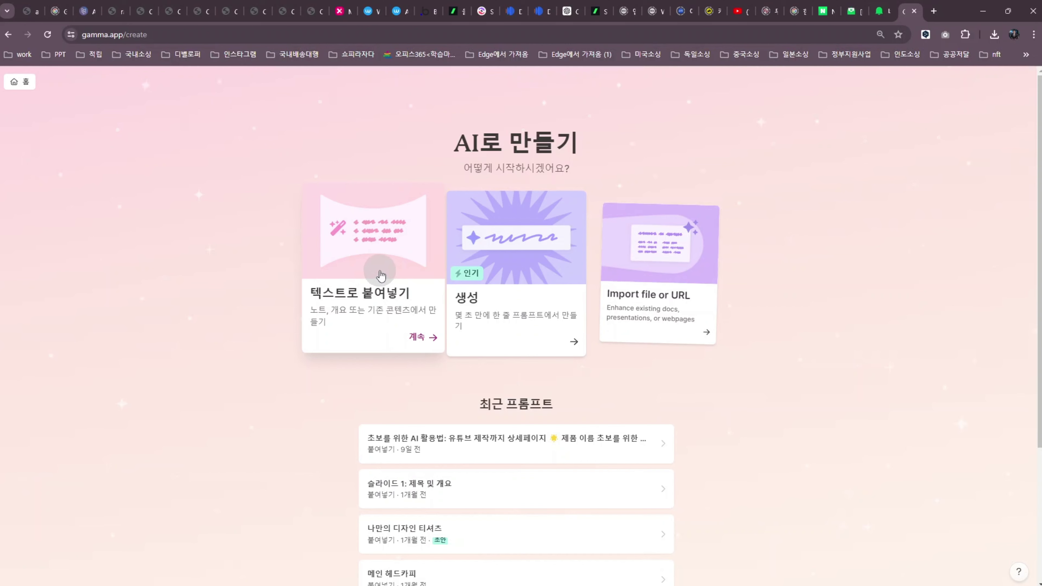
click(381, 274)
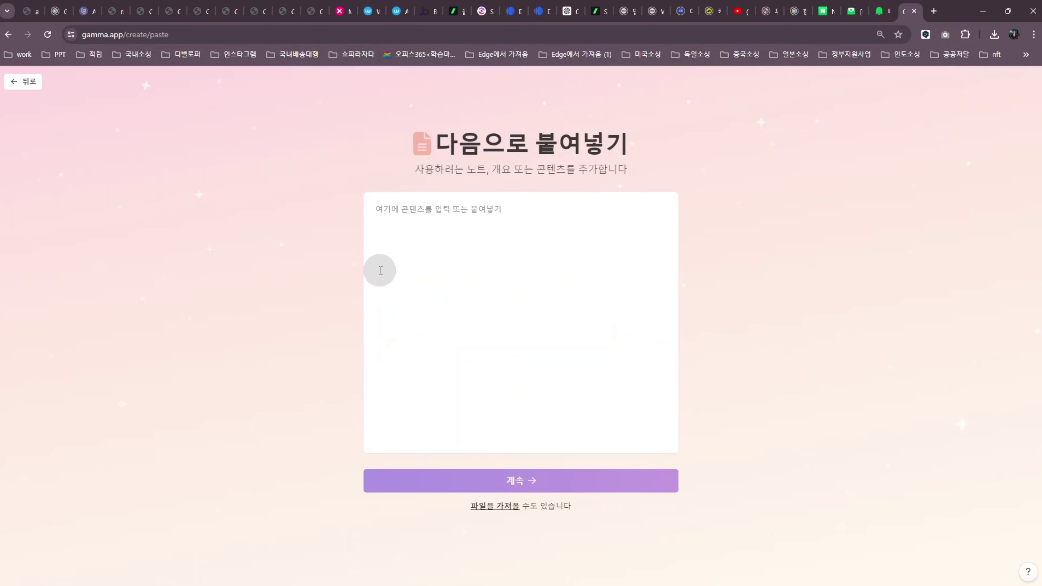
click(570, 11)
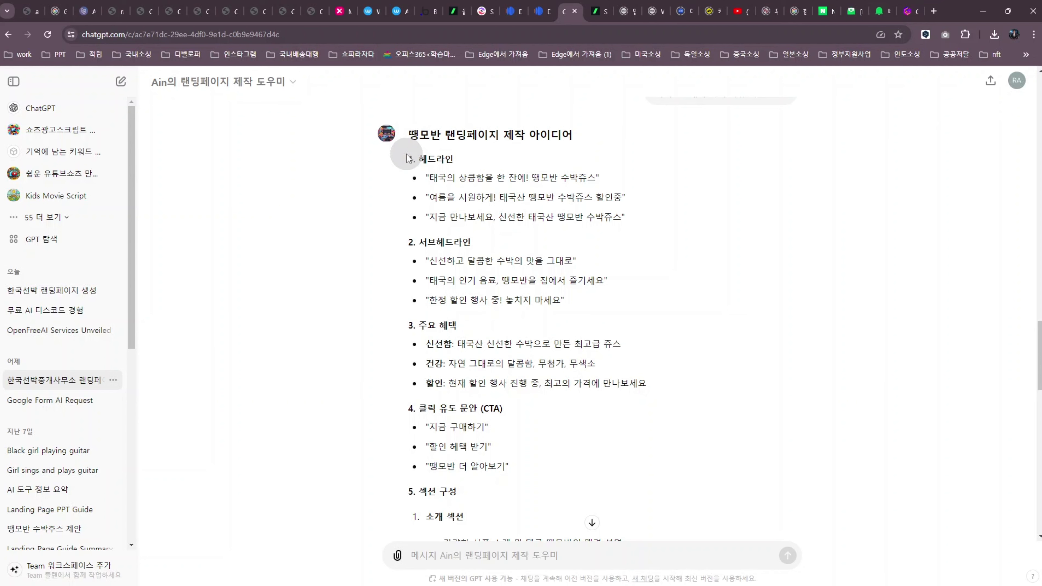
drag(407, 160, 554, 393)
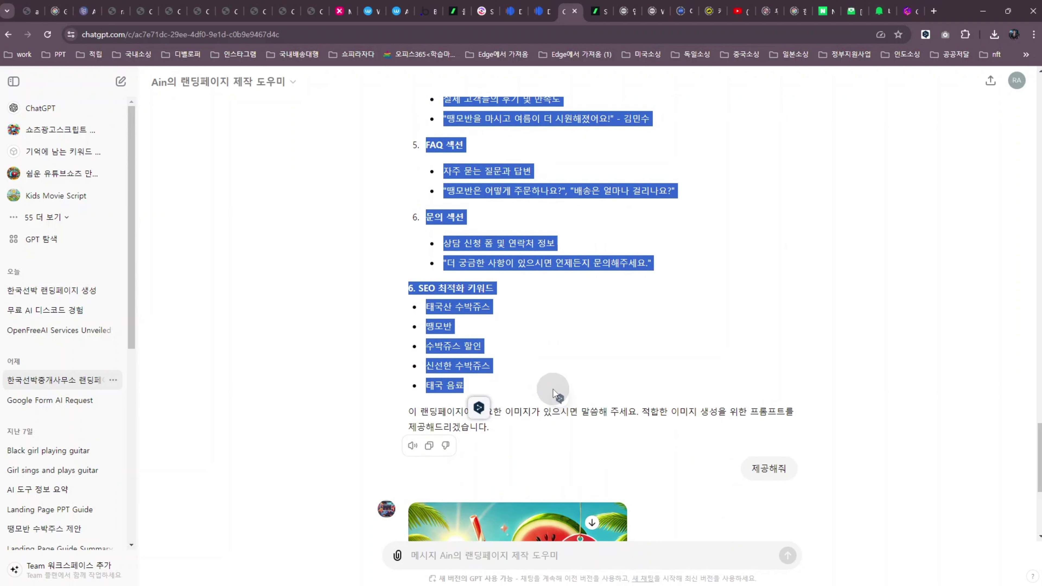
click(907, 11)
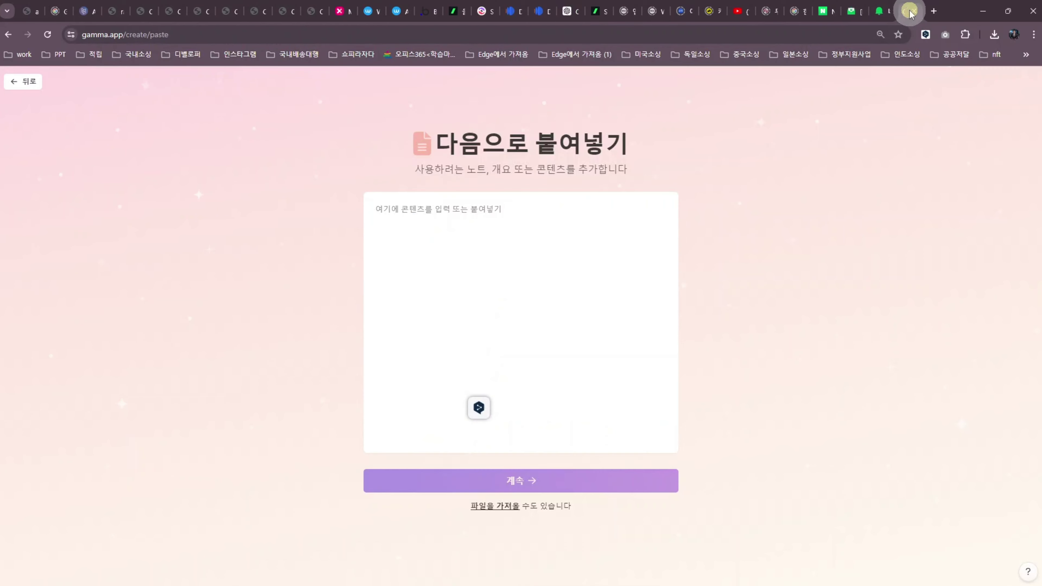
key(ctrl+v)
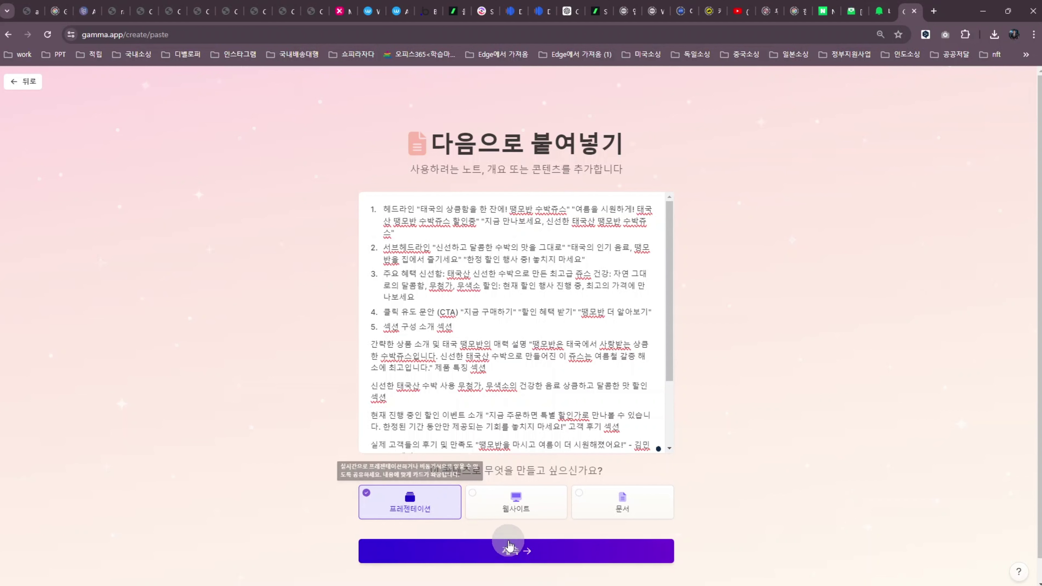
Step: Choose 웹사이트 as the output type, set the text content mode to 보존, and continue to theme selection
click(480, 501)
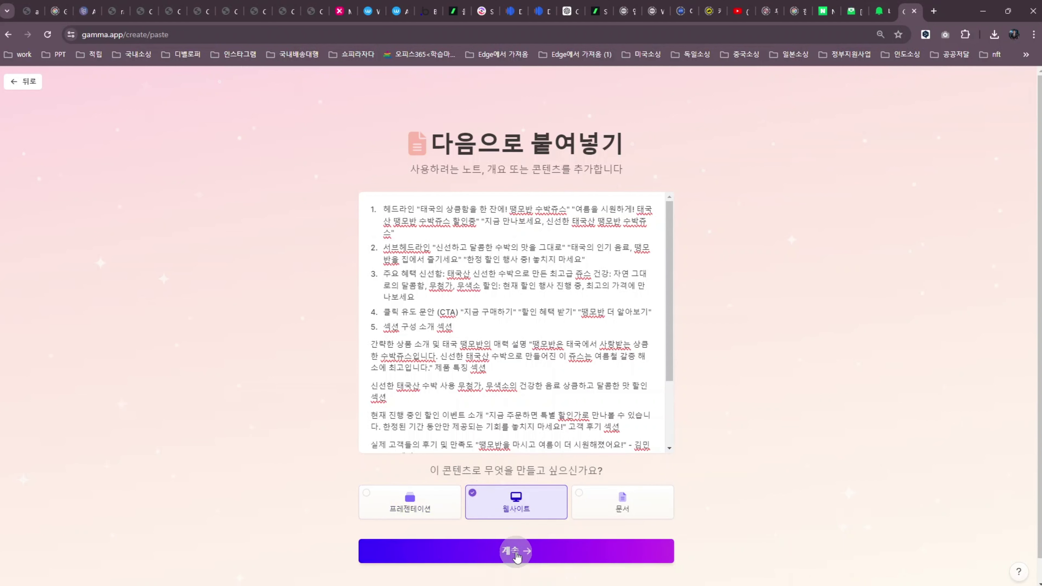
click(516, 553)
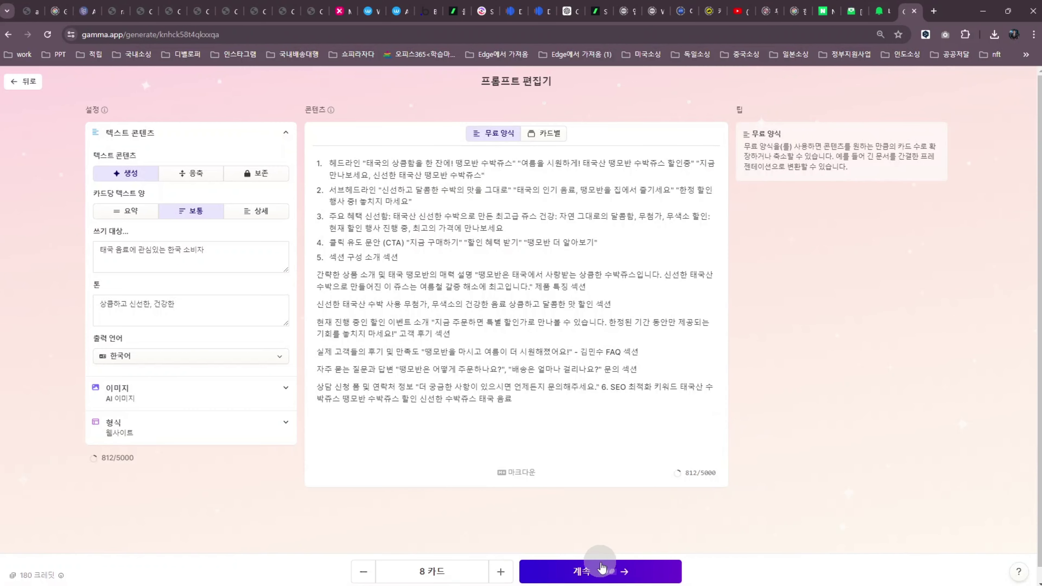
click(611, 581)
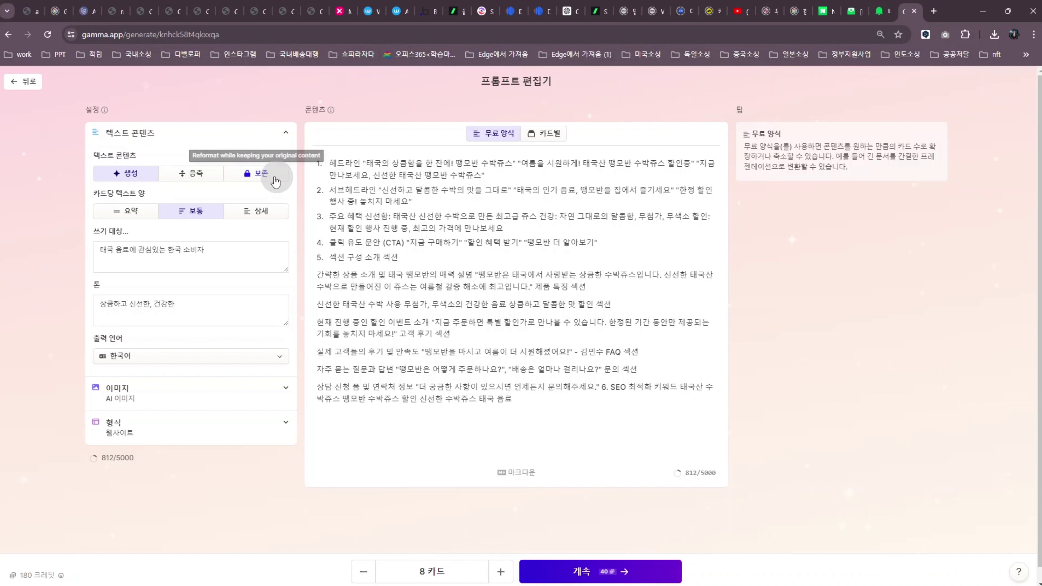
click(260, 174)
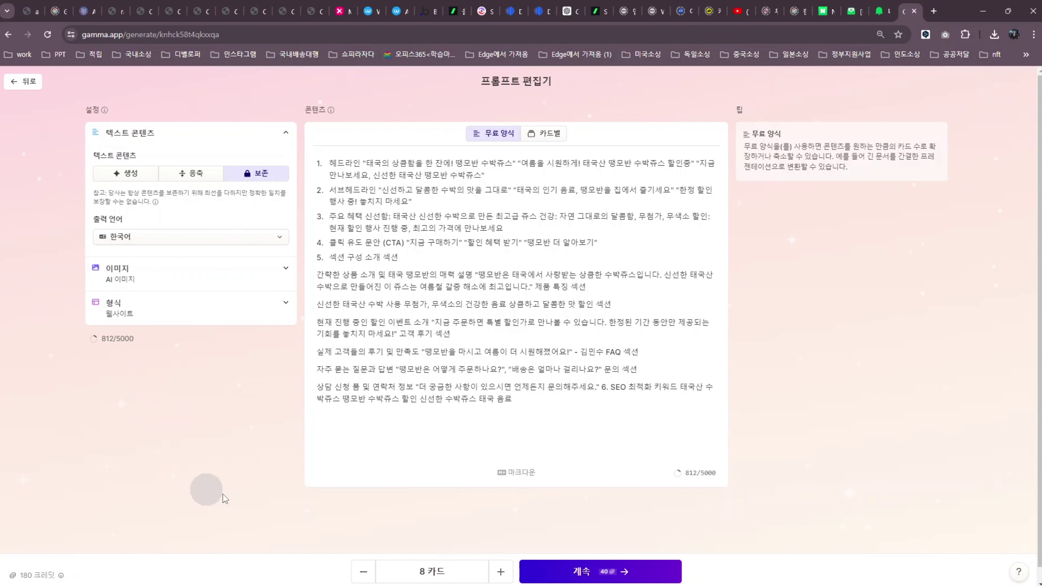
click(600, 577)
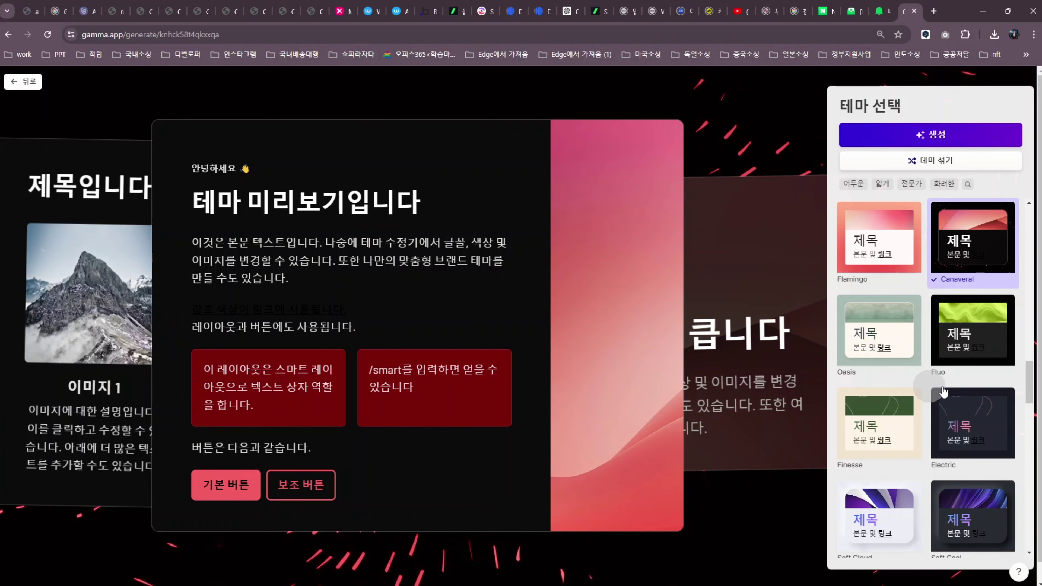
Step: Browse the available themes and preview the Vanilla theme
scroll(889, 384, down, 6)
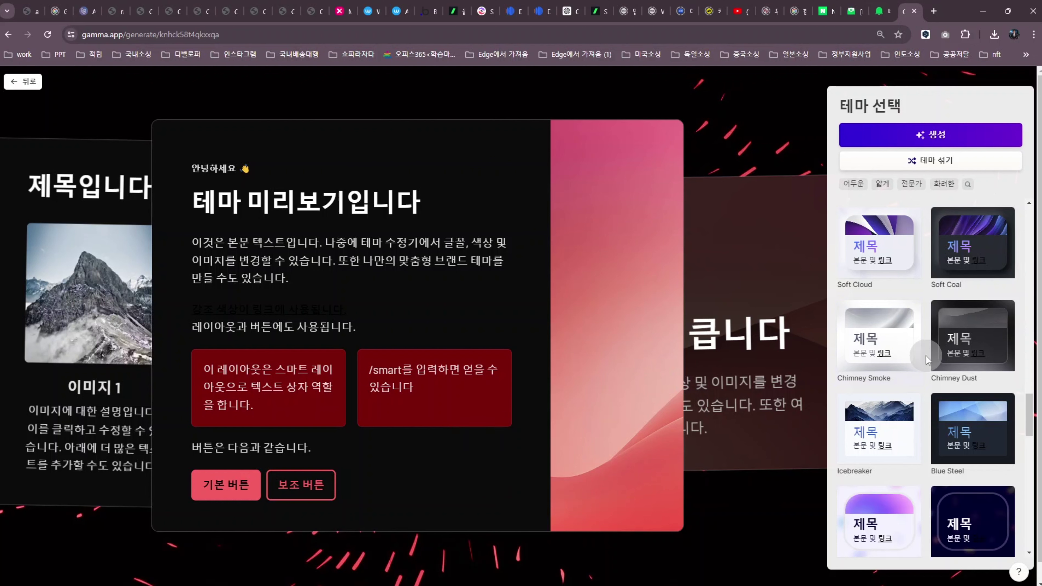
scroll(921, 374, down, 5)
scroll(921, 375, down, 5)
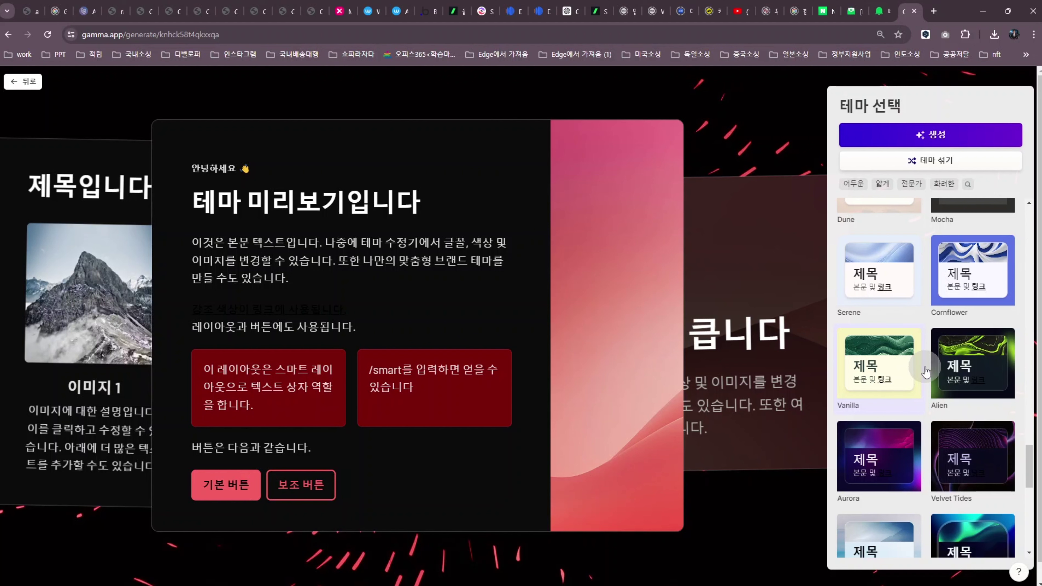
scroll(955, 377, down, 3)
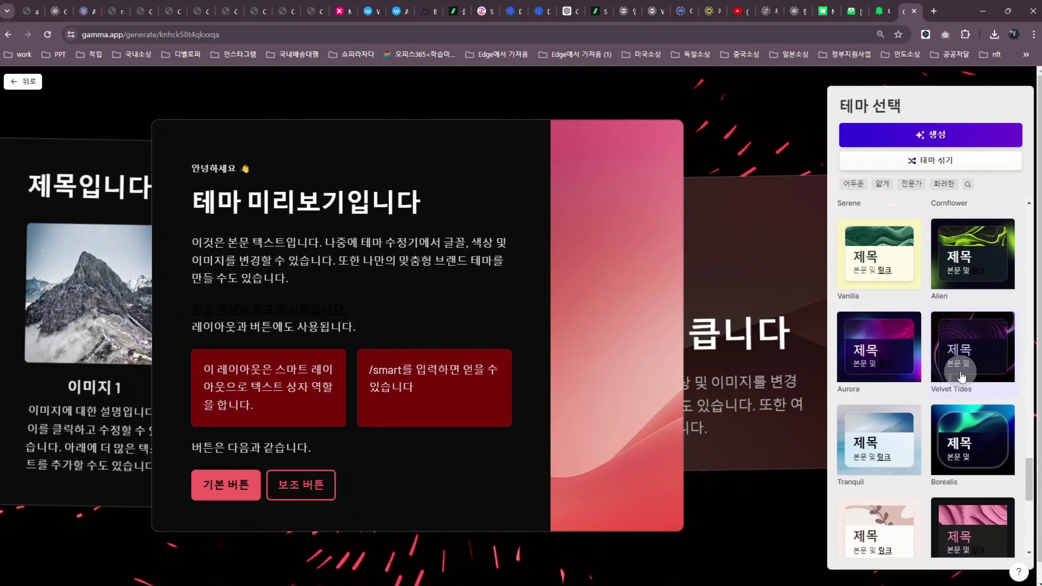
scroll(964, 368, down, 10)
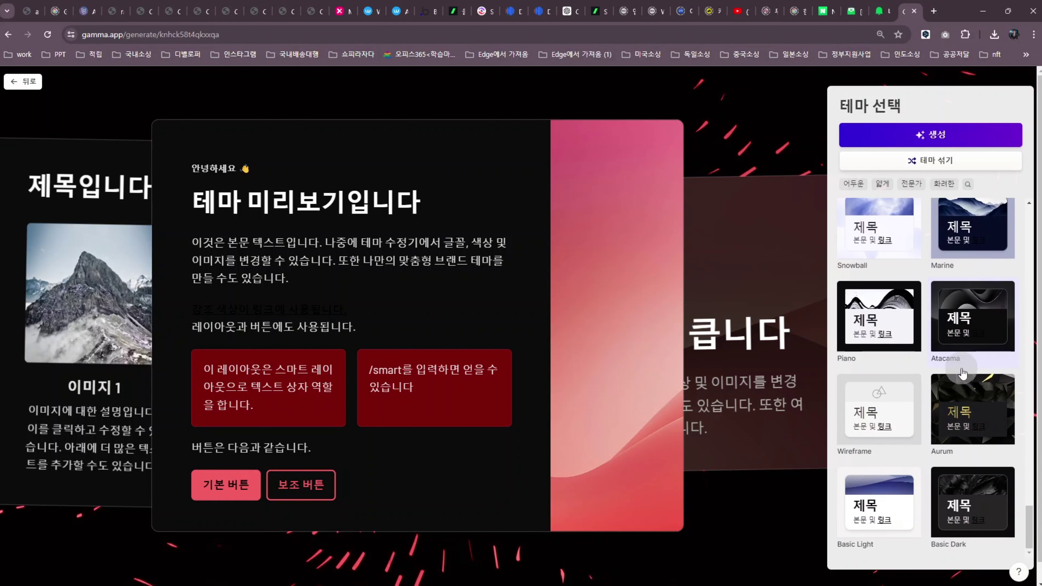
scroll(962, 375, up, 10)
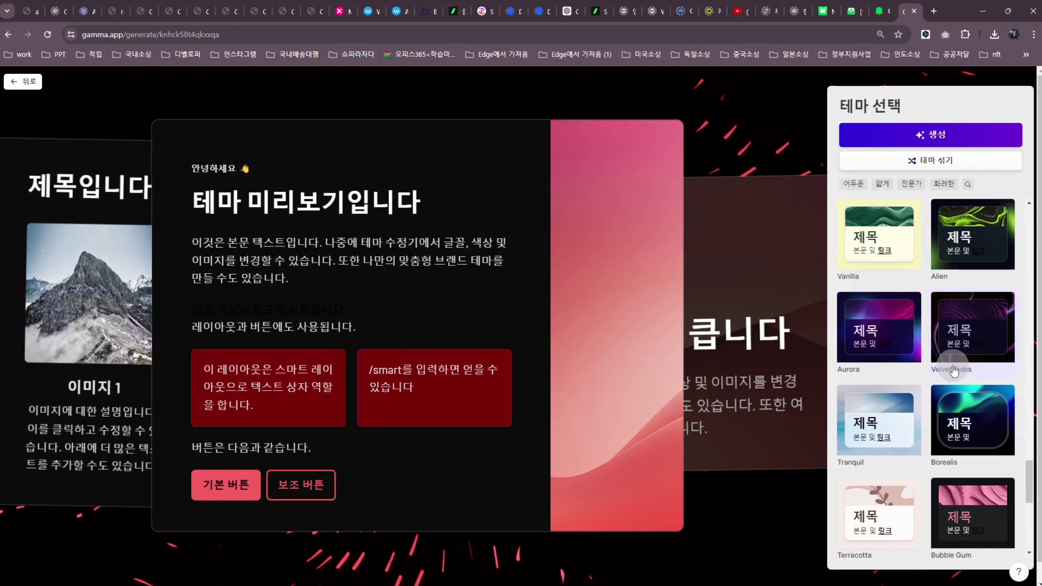
scroll(954, 370, up, 3)
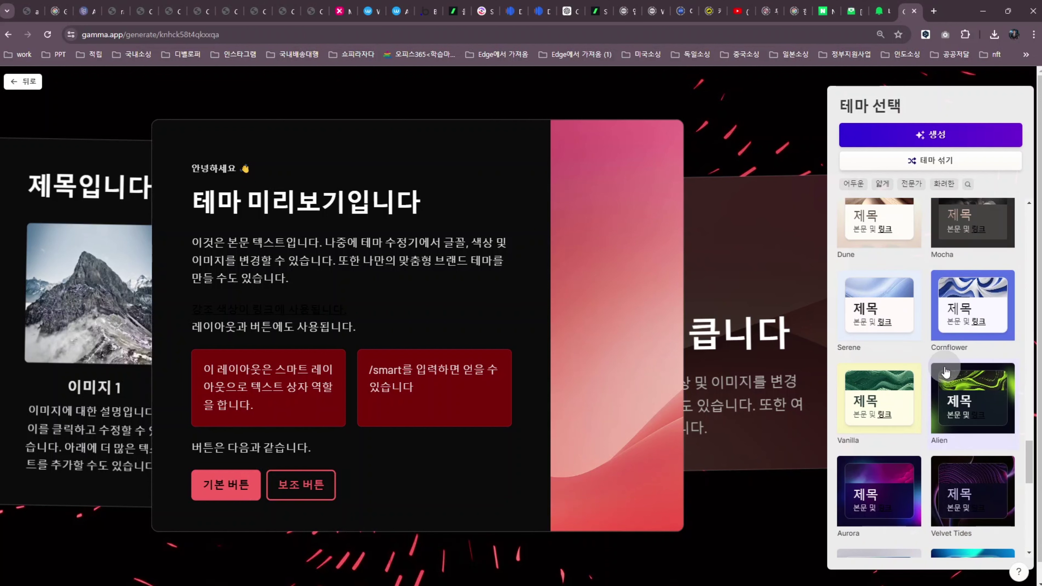
scroll(946, 374, up, 3)
scroll(946, 374, up, 3)
scroll(944, 376, down, 6)
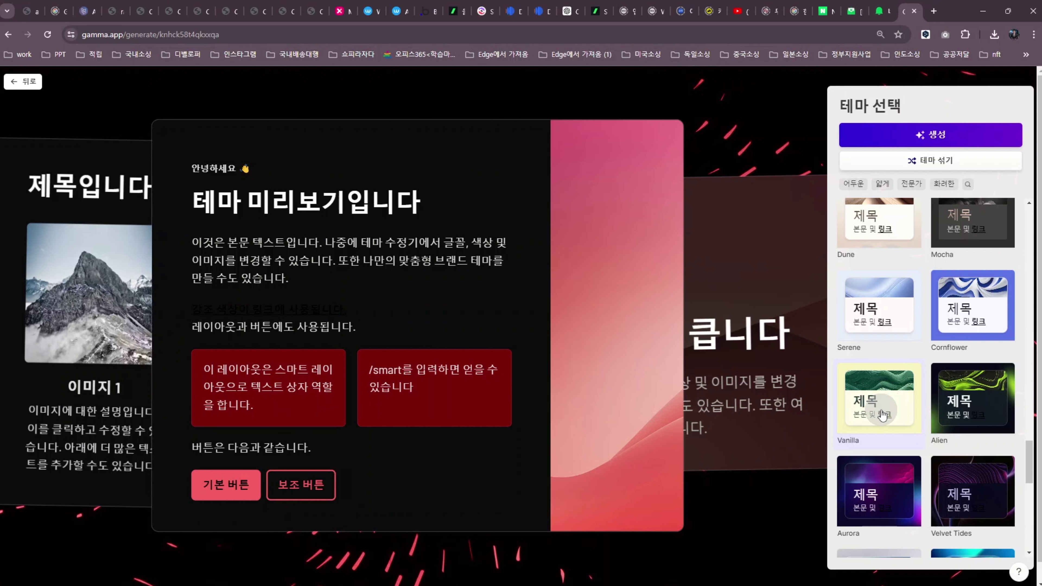
click(882, 415)
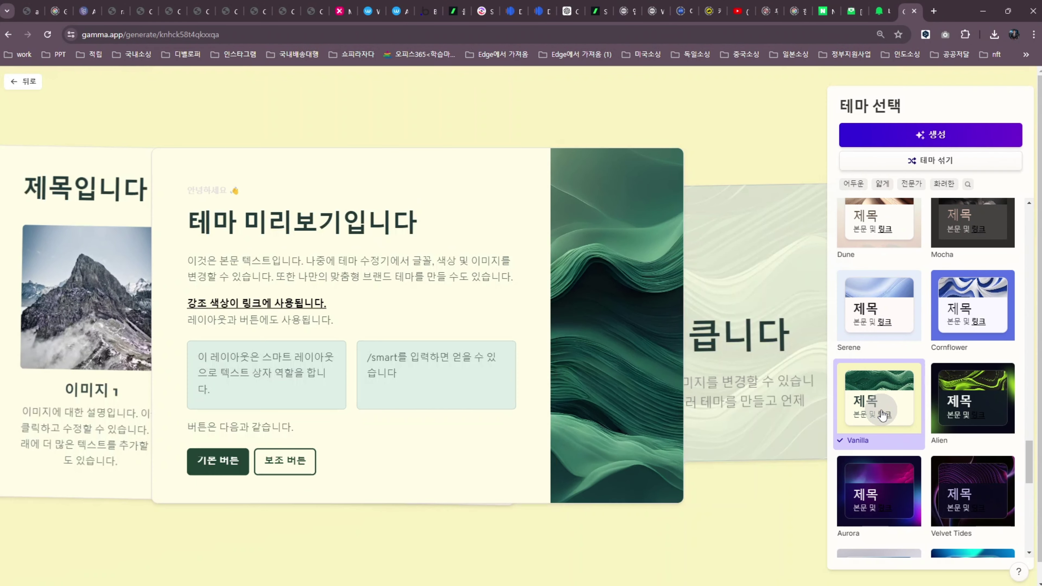
Step: Select the Bubble Gum theme, generate the 땡모반 수박쥬스 website, and review its sections back up to the hero
scroll(884, 413, down, 4)
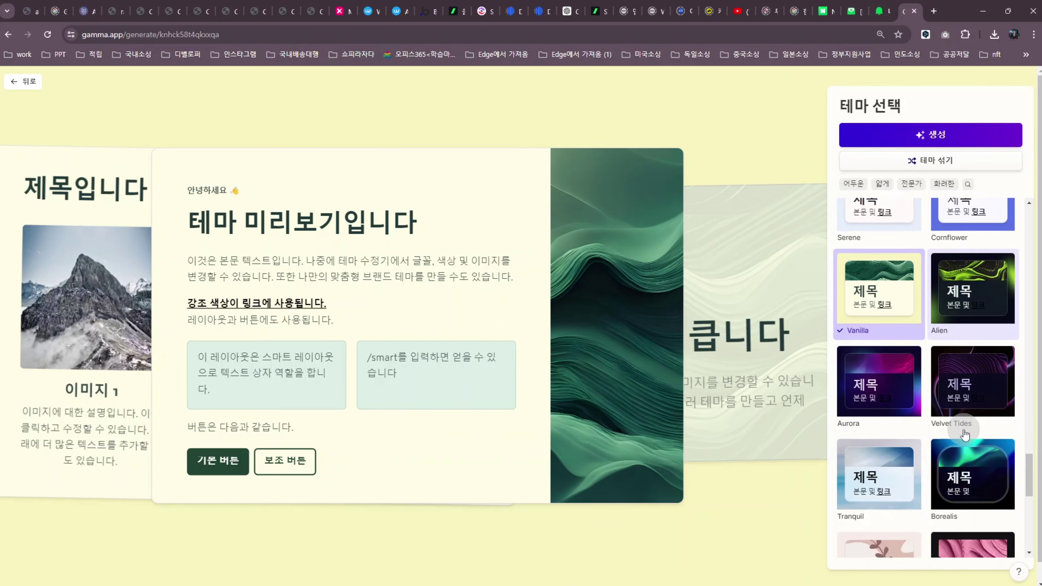
click(977, 510)
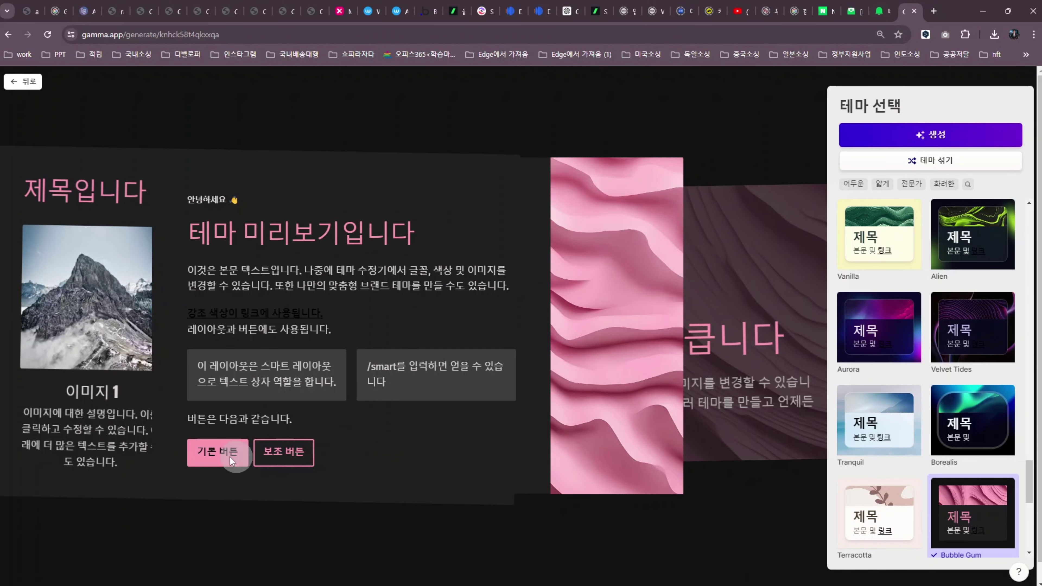
click(212, 457)
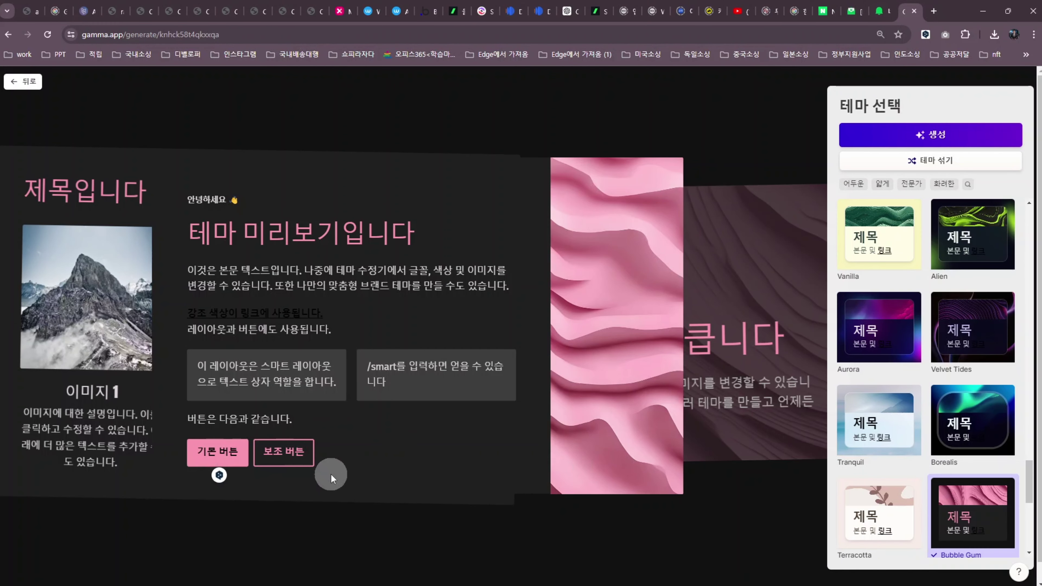
click(932, 135)
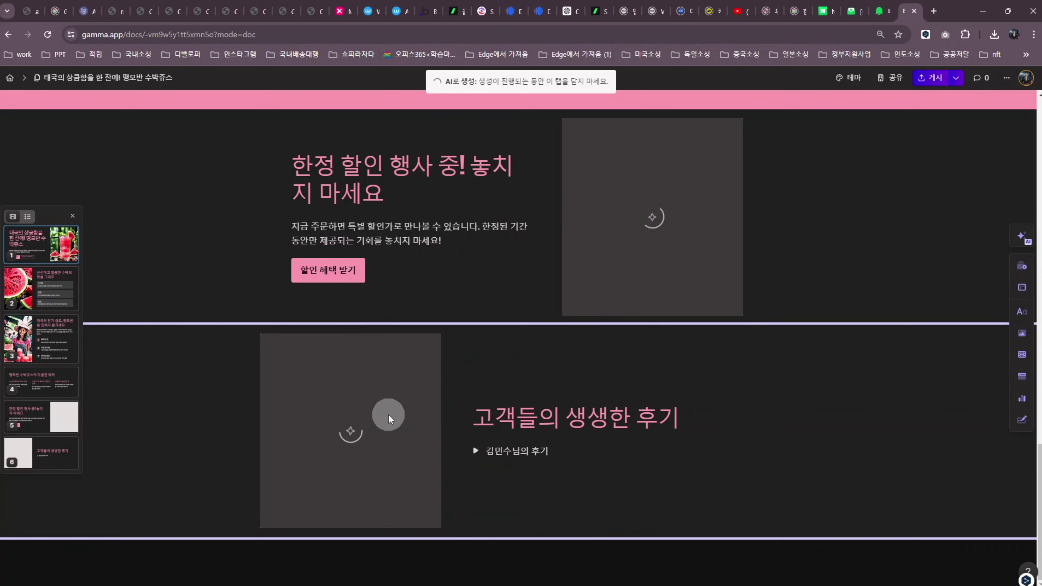
scroll(388, 414, up, 15)
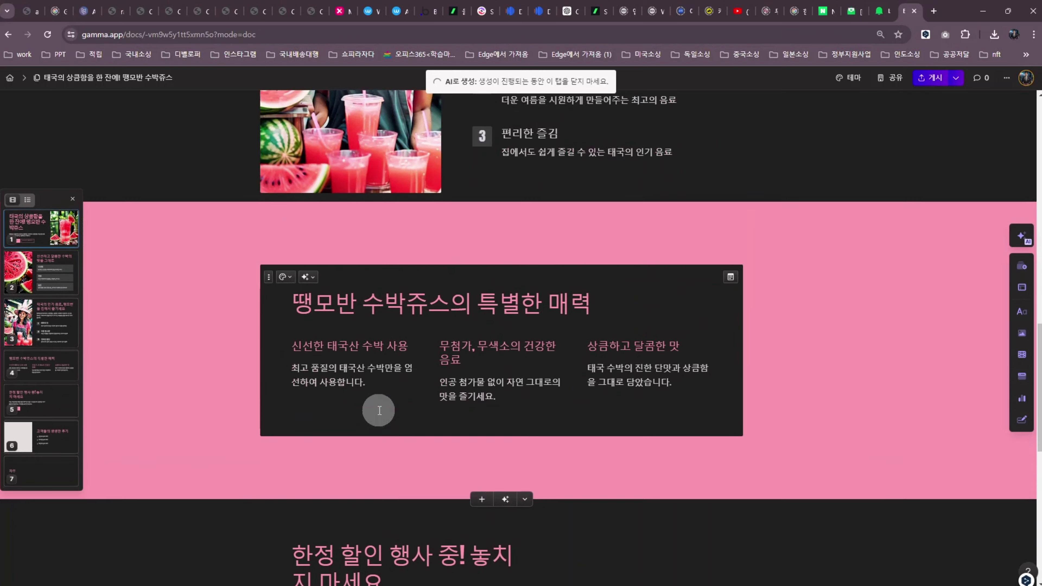
scroll(375, 413, up, 20)
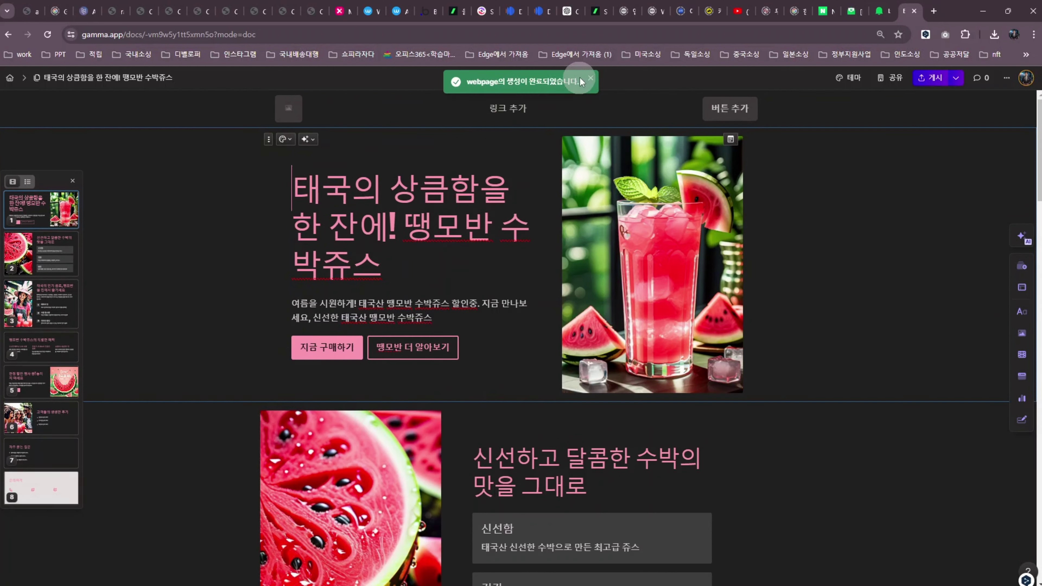
Step: Dismiss the generation notice and check the hero section's editable headline and watermelon juice image
click(591, 81)
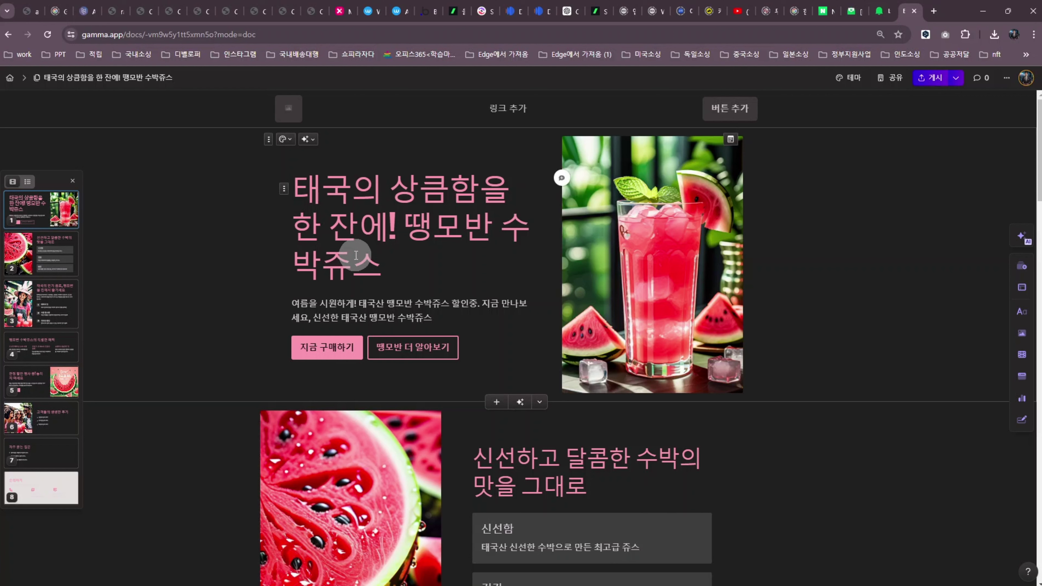
click(396, 224)
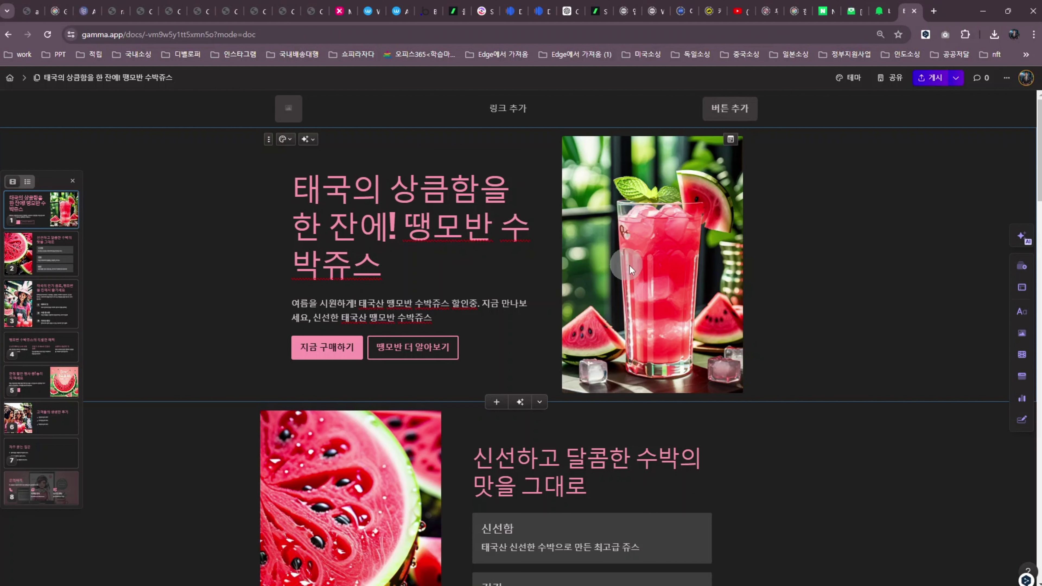
click(642, 278)
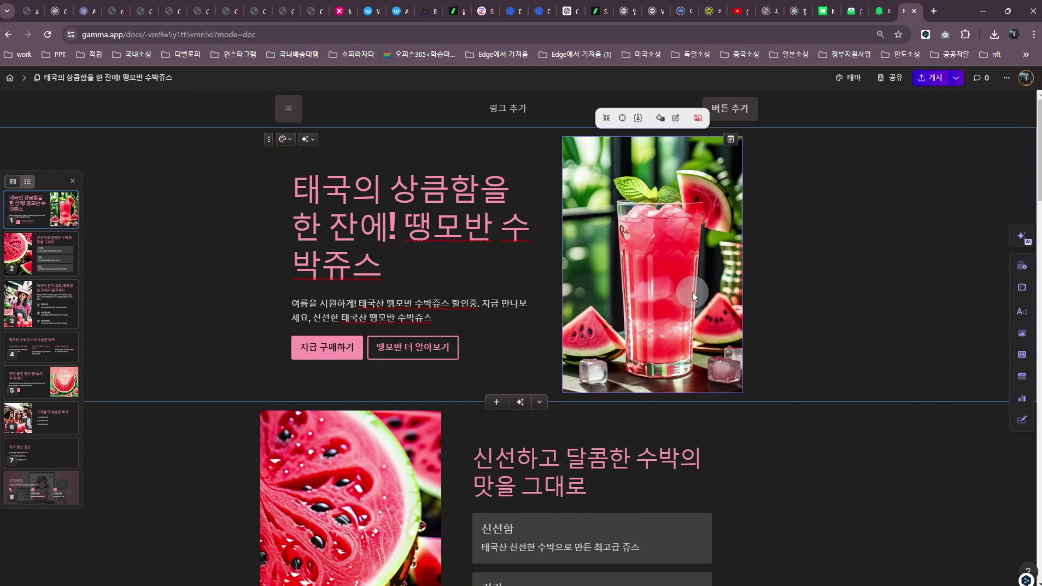
Step: Review the generated page's benefits, discount offer, customer reviews, FAQ and contact sections, and return to the hero
scroll(592, 297, down, 5)
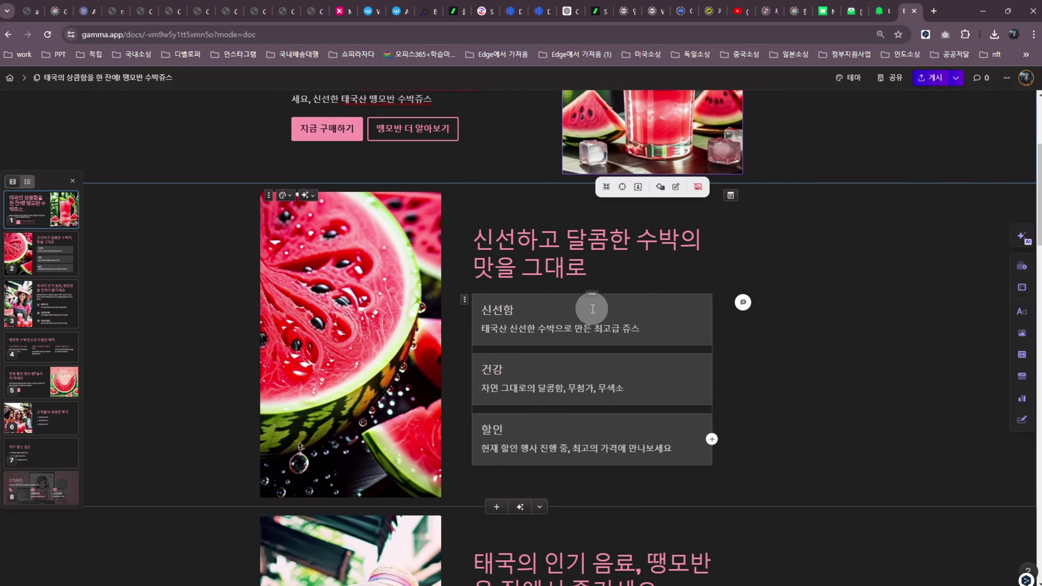
scroll(592, 308, down, 5)
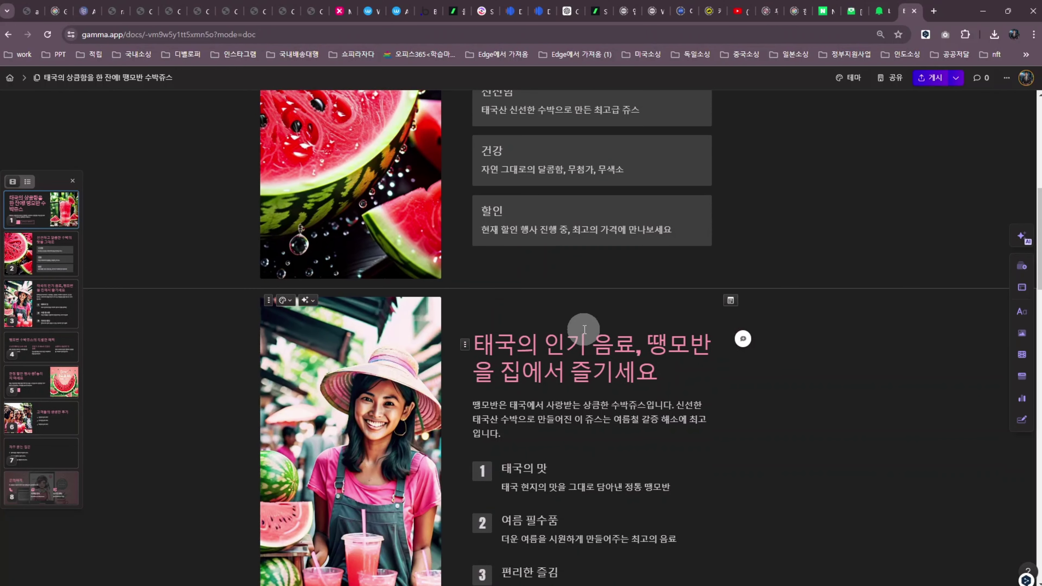
scroll(584, 329, down, 5)
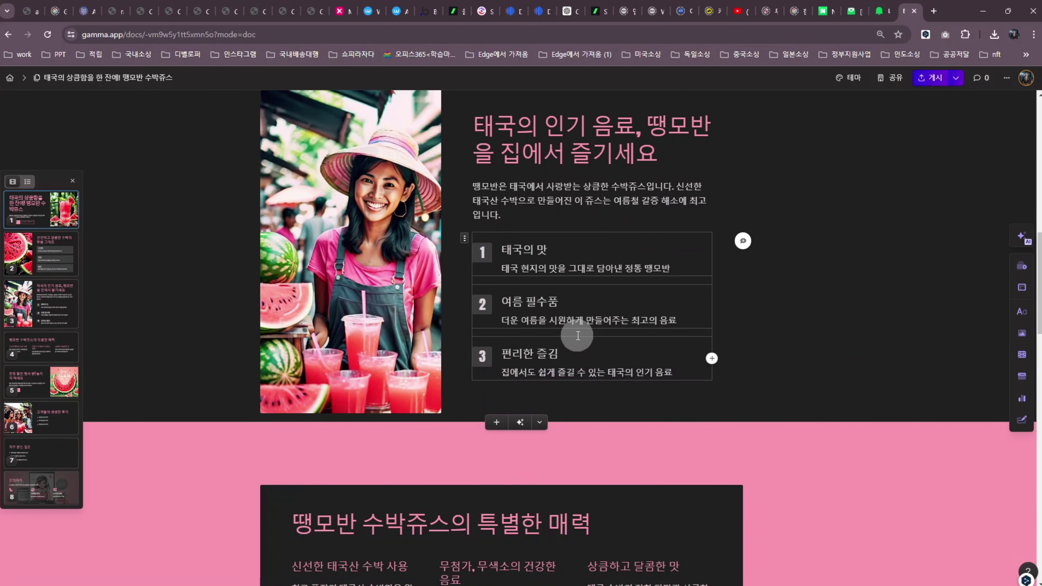
scroll(578, 336, down, 10)
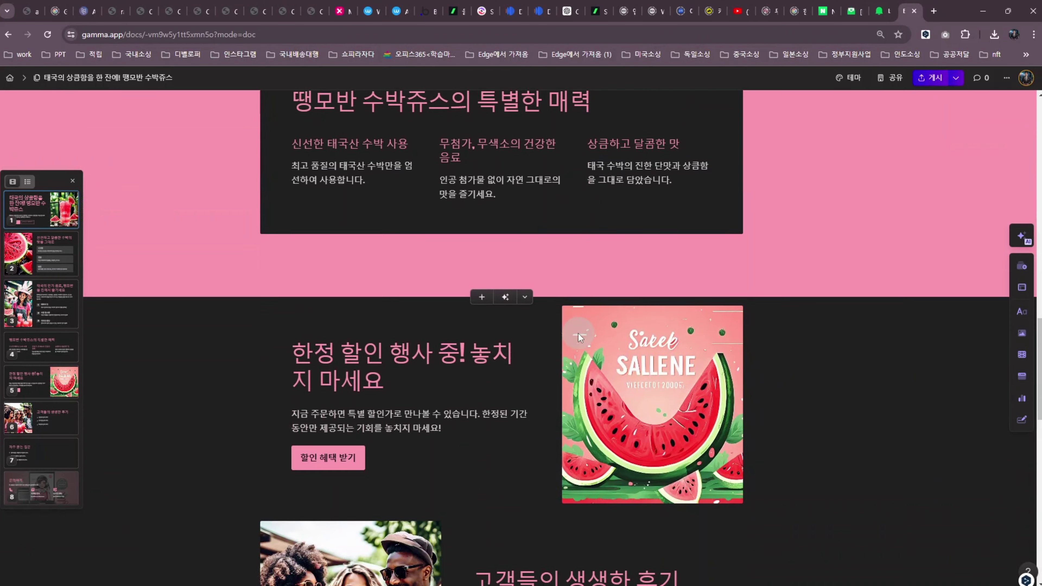
scroll(656, 416, down, 5)
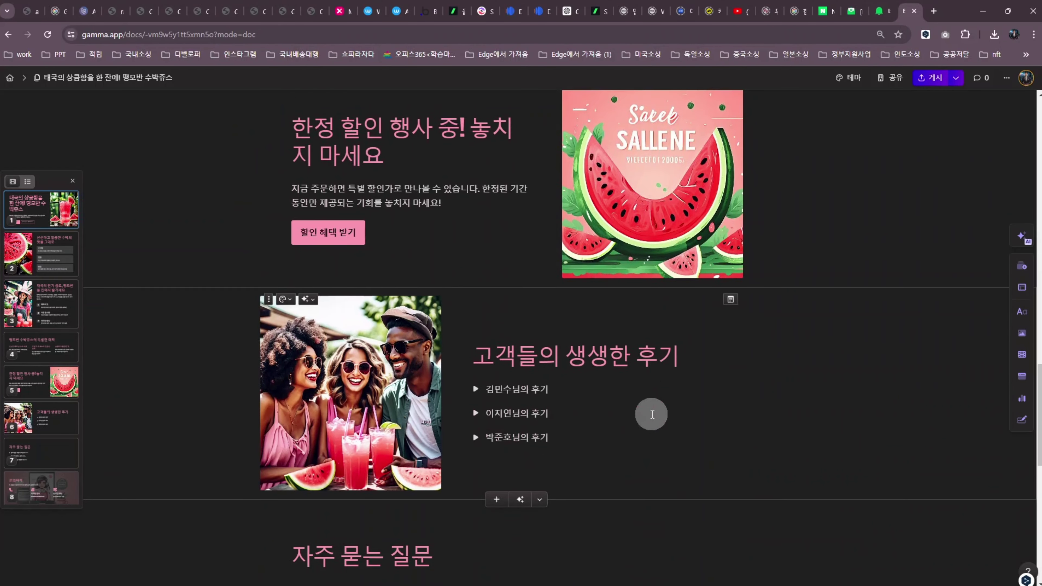
scroll(640, 410, down, 2)
scroll(609, 344, up, 4)
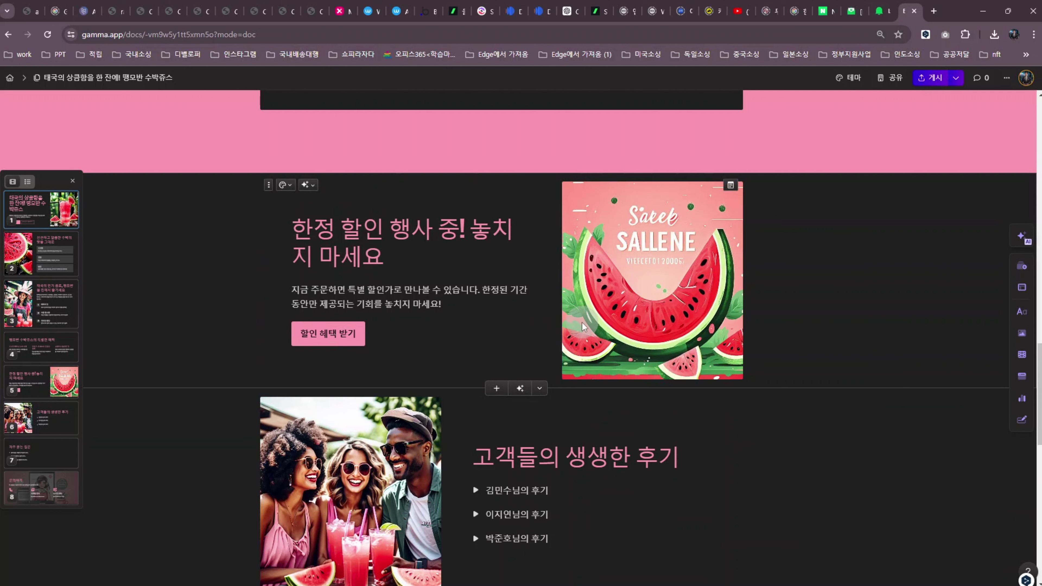
scroll(582, 329, down, 8)
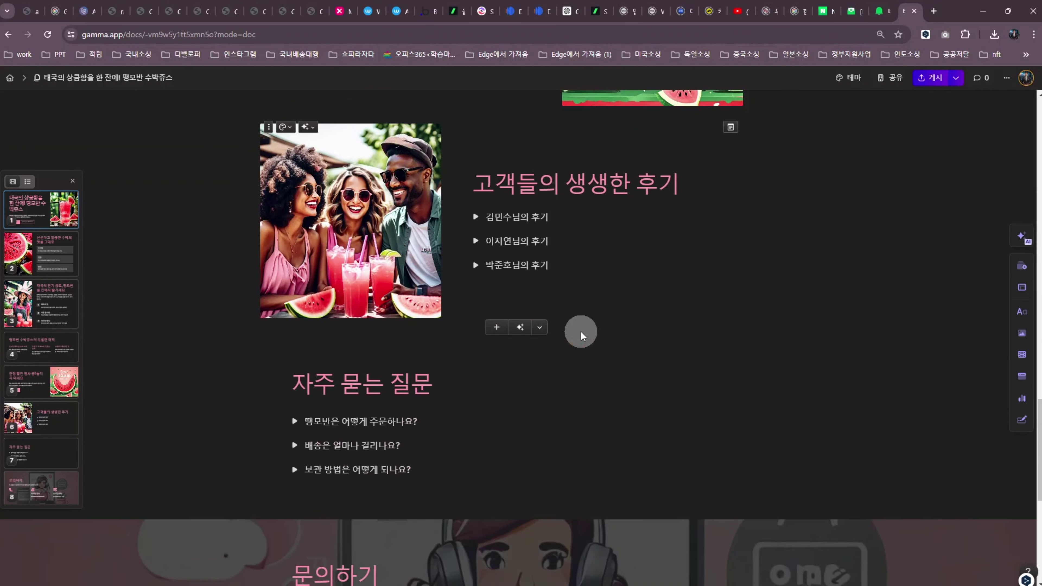
scroll(581, 339, down, 3)
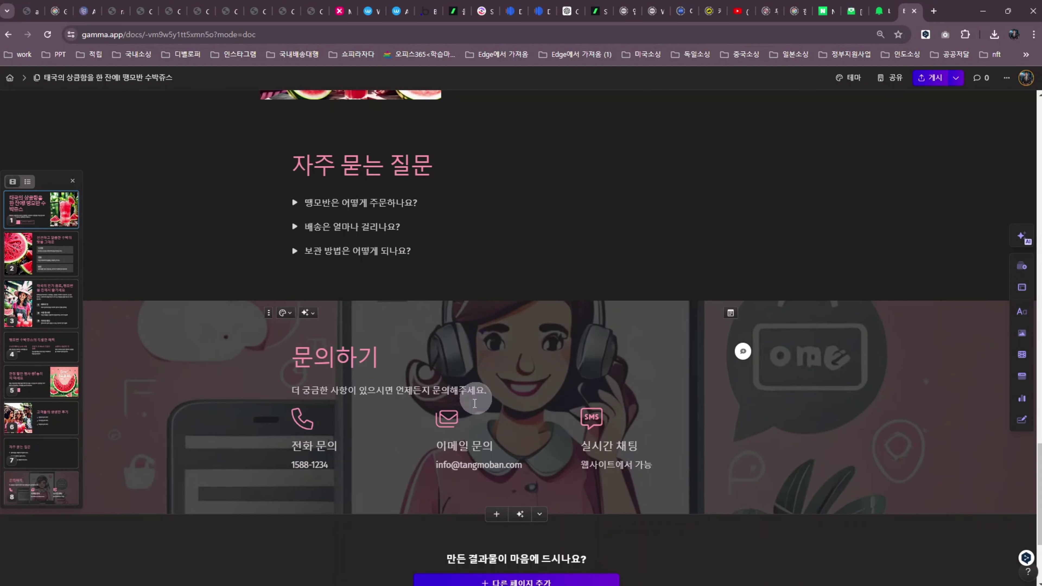
scroll(518, 489, down, 1)
scroll(540, 468, up, 12)
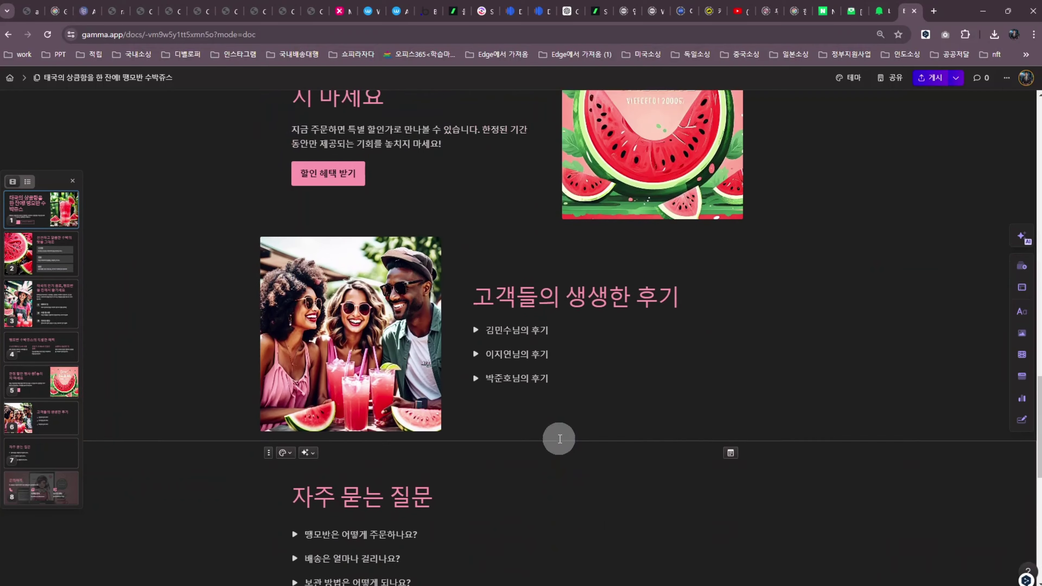
scroll(559, 437, up, 20)
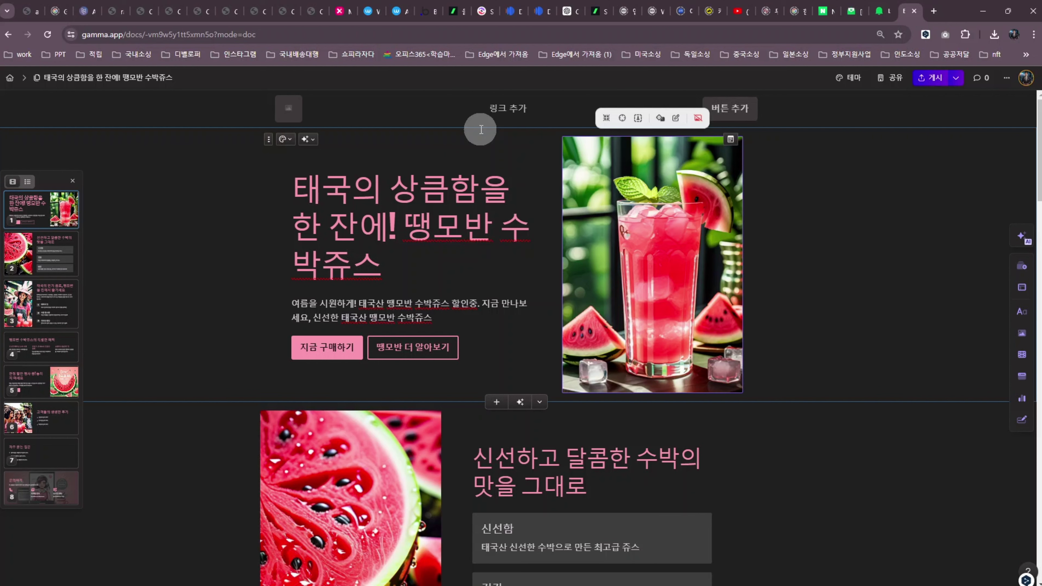
Step: Switch to the open Slashpage page, and from there to the Naver Mail message sent by the Carrd contact form
click(593, 18)
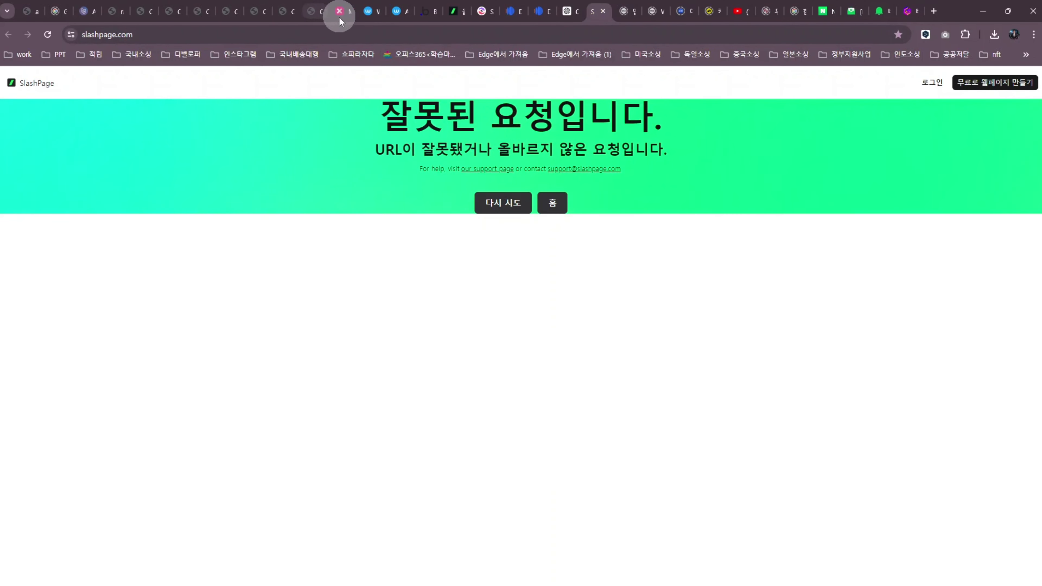
click(853, 12)
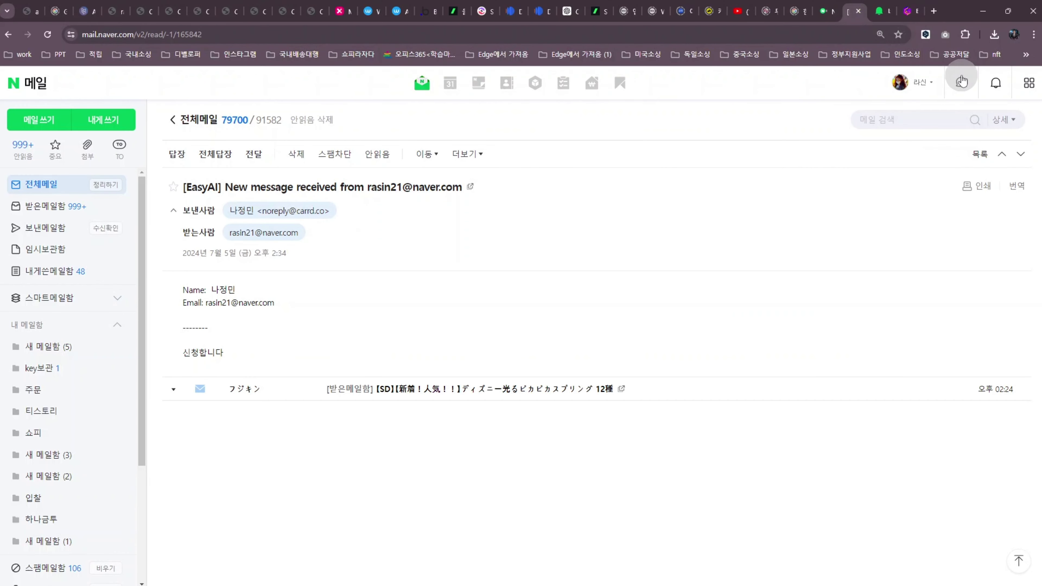